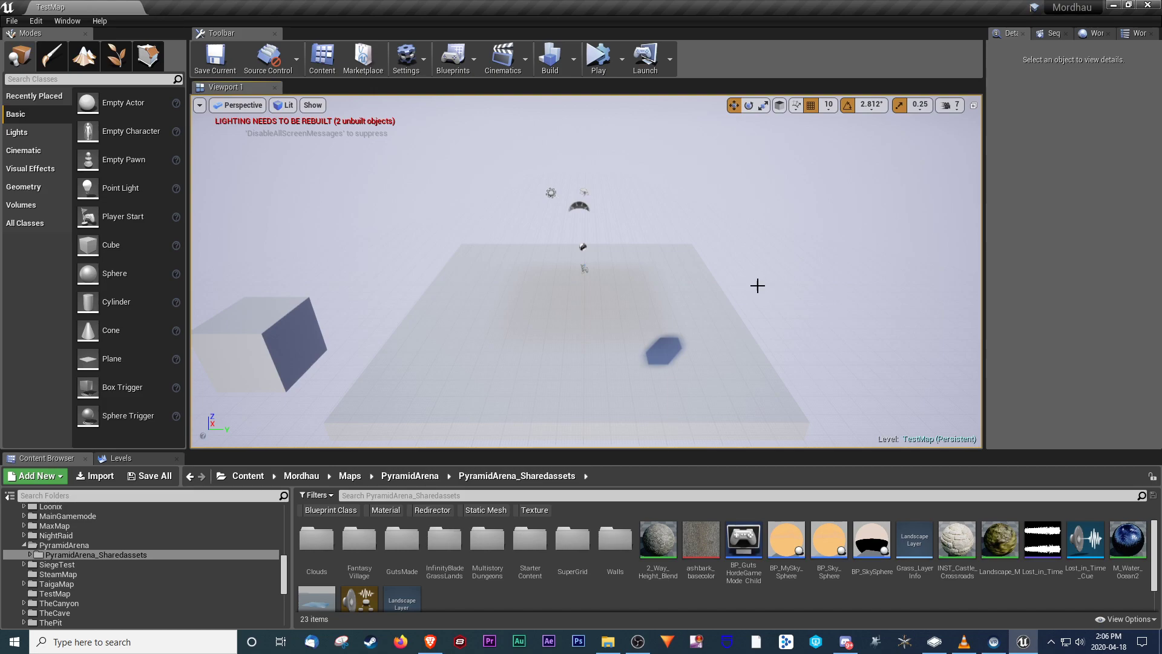
{"action": "mouse_move", "coordinate": [776, 288]}
{"action": "right_mouse_down"}
{"action": "mouse_move", "coordinate": [751, 297]}
{"action": "mouse_move", "coordinate": [581, 266]}
{"action": "mouse_move", "coordinate": [533, 291]}
{"action": "mouse_move", "coordinate": [545, 260]}
{"action": "mouse_move", "coordinate": [581, 266]}
{"action": "mouse_move", "coordinate": [508, 254]}
{"action": "mouse_move", "coordinate": [557, 273]}
{"action": "mouse_move", "coordinate": [605, 258]}
{"action": "mouse_move", "coordinate": [777, 288]}
{"action": "right_mouse_up"}
{"action": "key", "text": "w"}
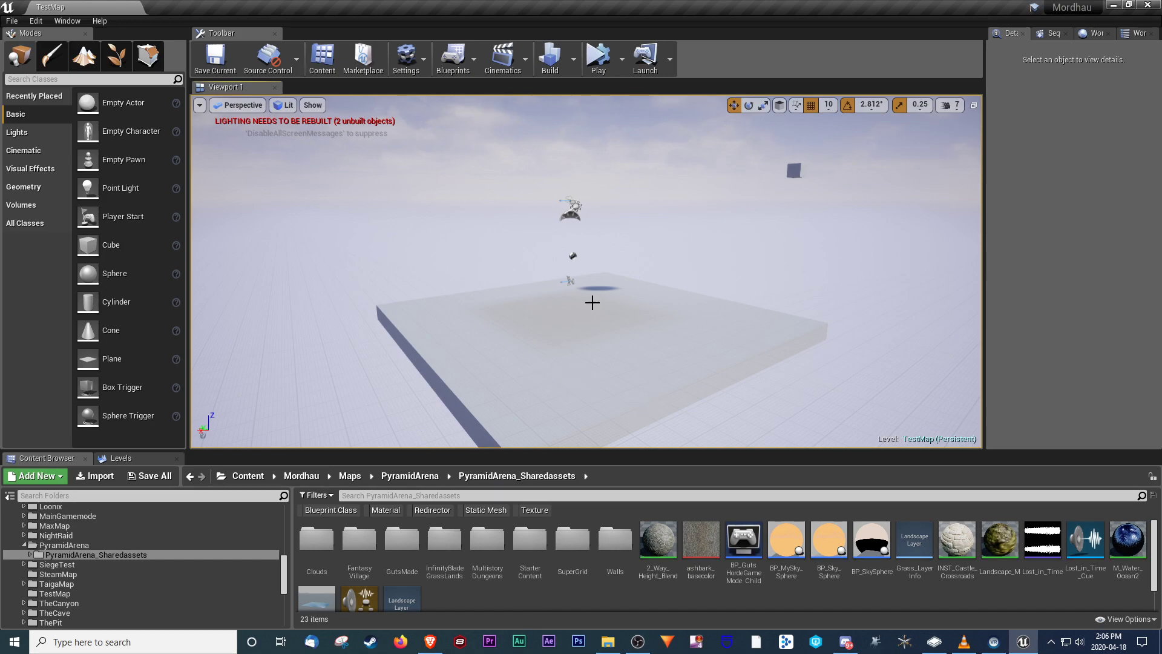
{"action": "right_click_drag", "start_coordinate": [709, 370], "coordinate": [738, 363]}
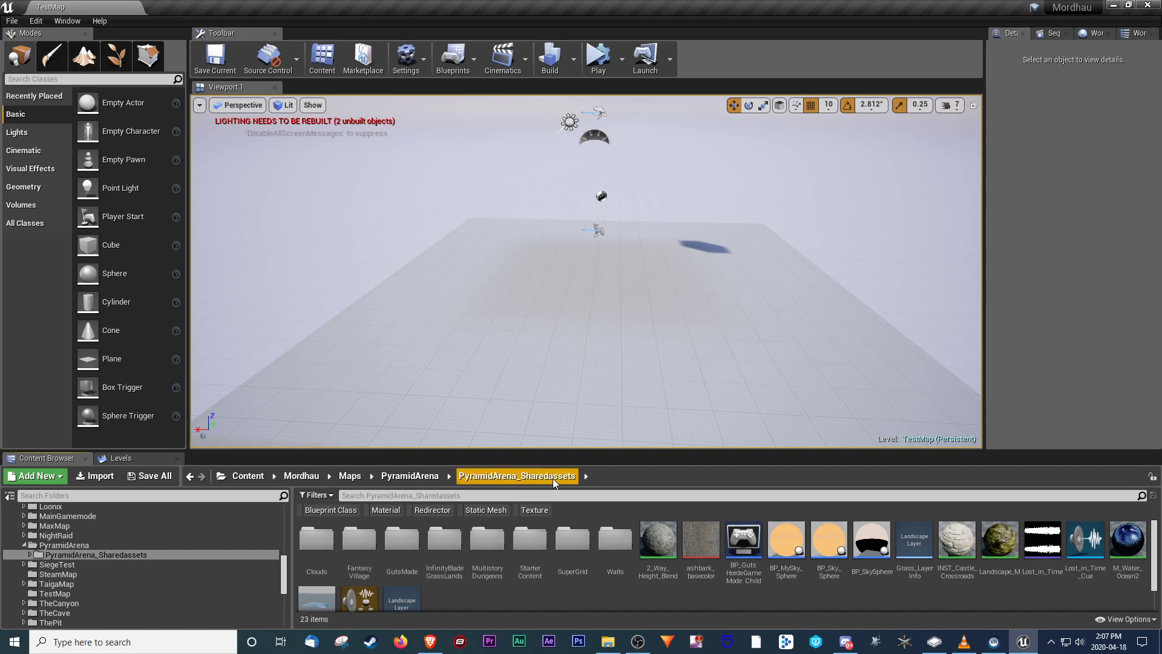
{"action": "right_click_drag", "start_coordinate": [606, 393], "coordinate": [659, 378]}
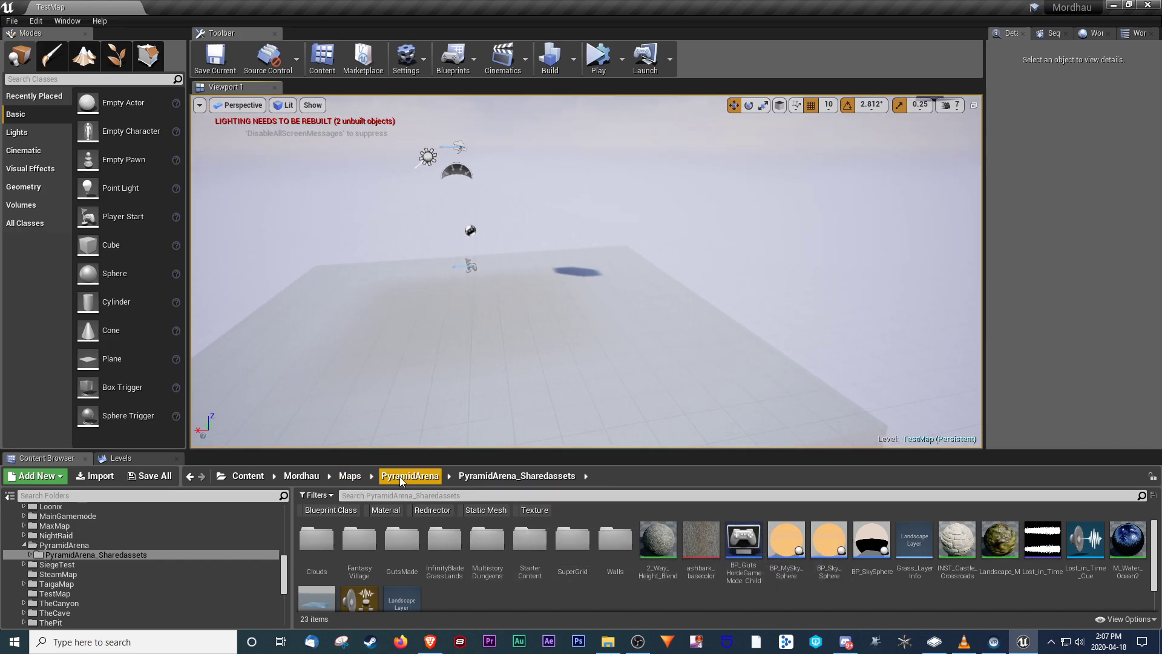
- Open the NightRaid level from the NightRaid folder under Maps and close the message log
{"action": "left_click", "coordinate": [358, 482]}
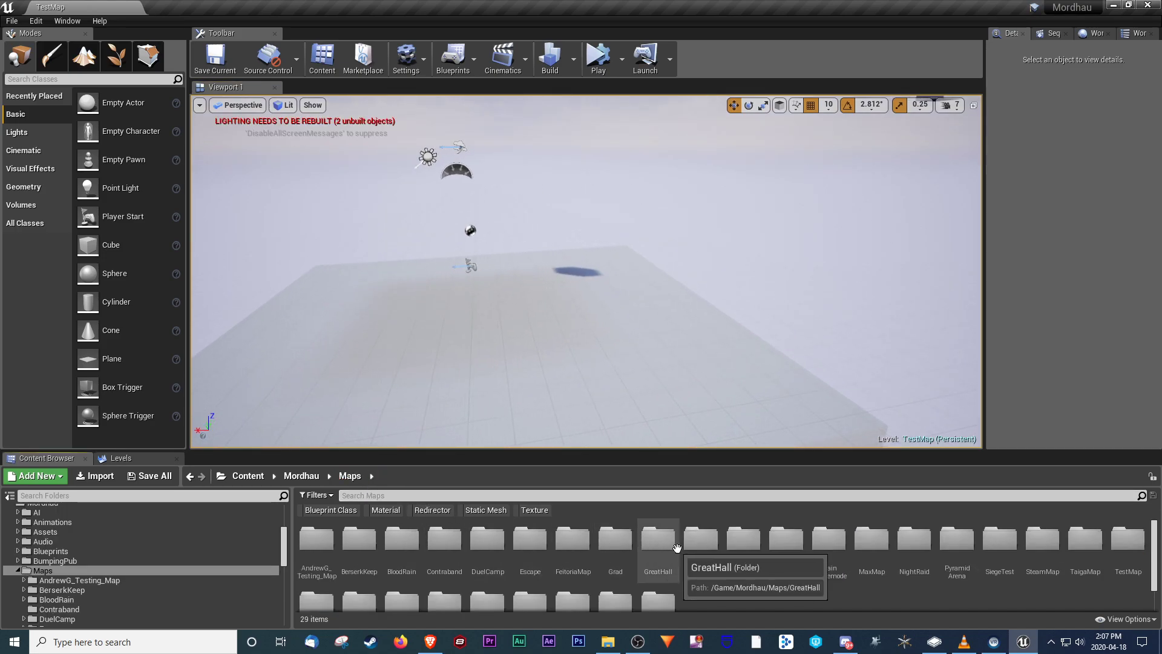
{"action": "scroll", "coordinate": [726, 563], "scroll_direction": "down", "scroll_amount": 1}
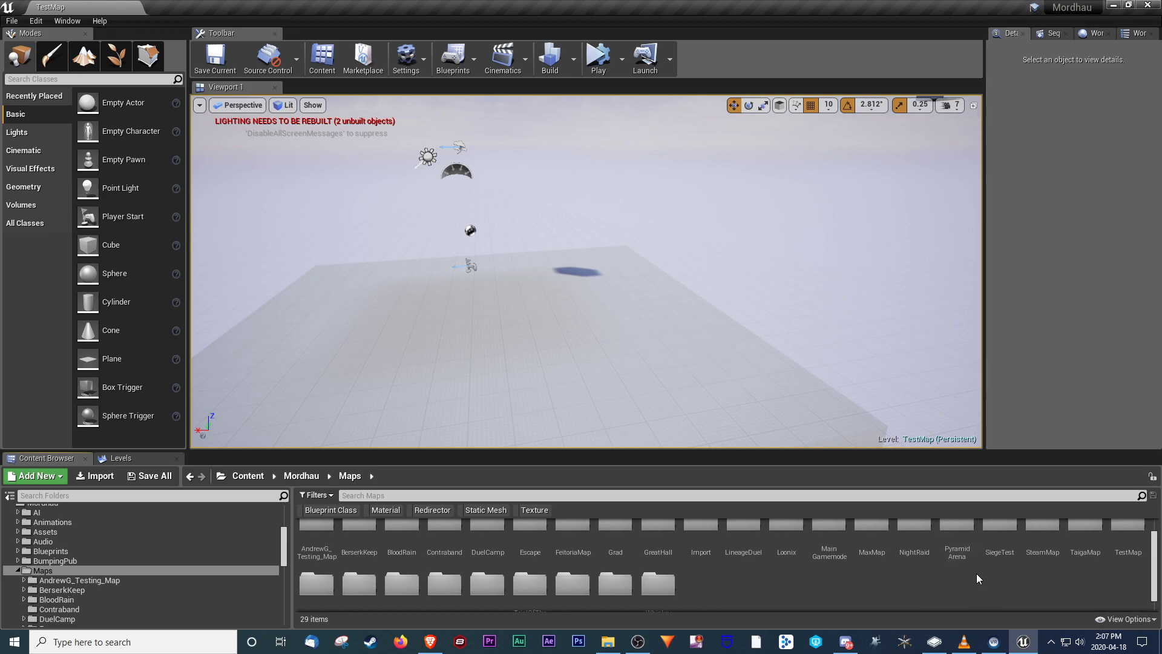
{"action": "double_click", "coordinate": [914, 545]}
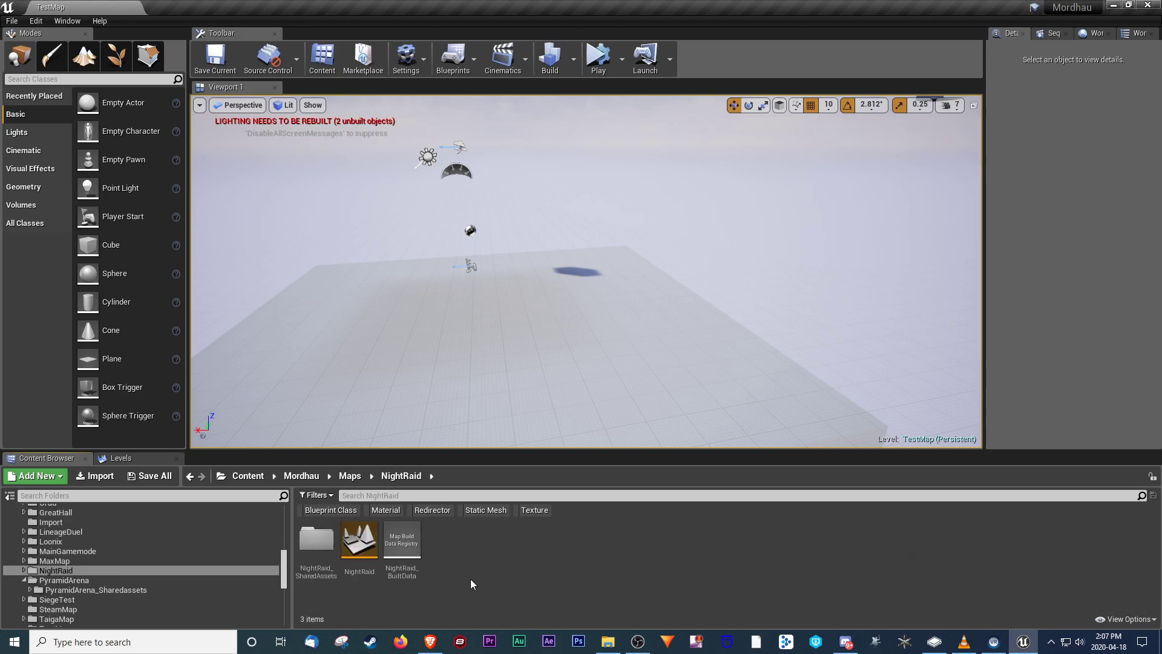
{"action": "double_click", "coordinate": [359, 541]}
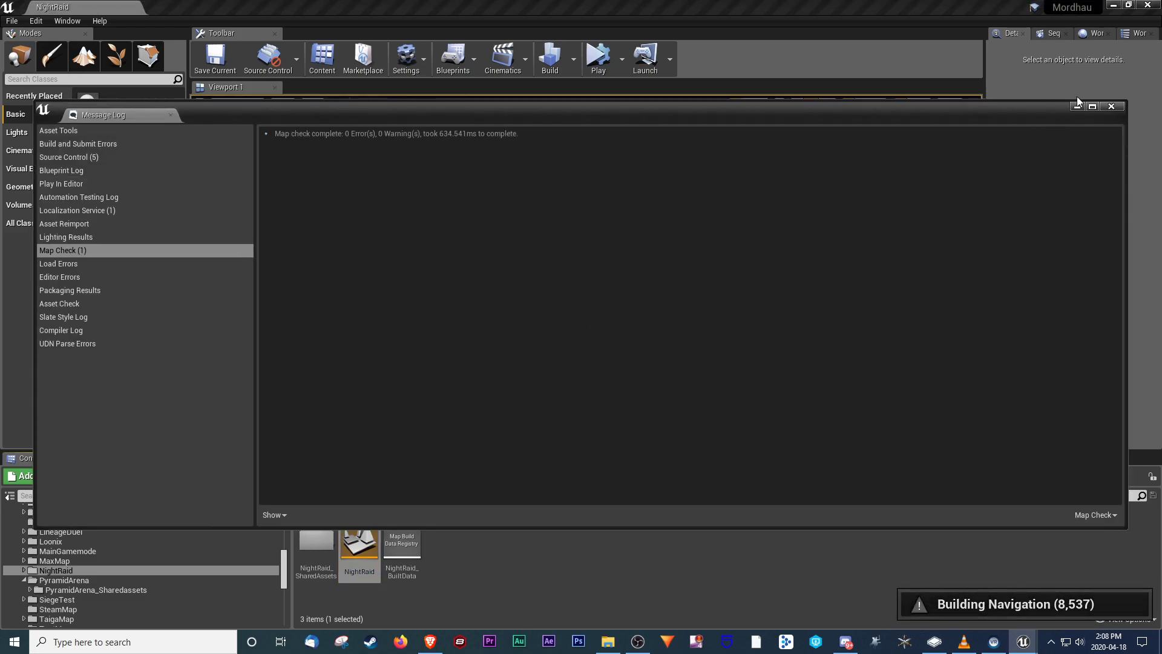
{"action": "left_click", "coordinate": [1112, 107]}
- Switch to Foliage mode and select the Trees foliage type to show its settings
{"action": "right_click_drag", "start_coordinate": [599, 269], "coordinate": [626, 382]}
{"action": "key", "text": "w"}
{"action": "key", "text": "w"}
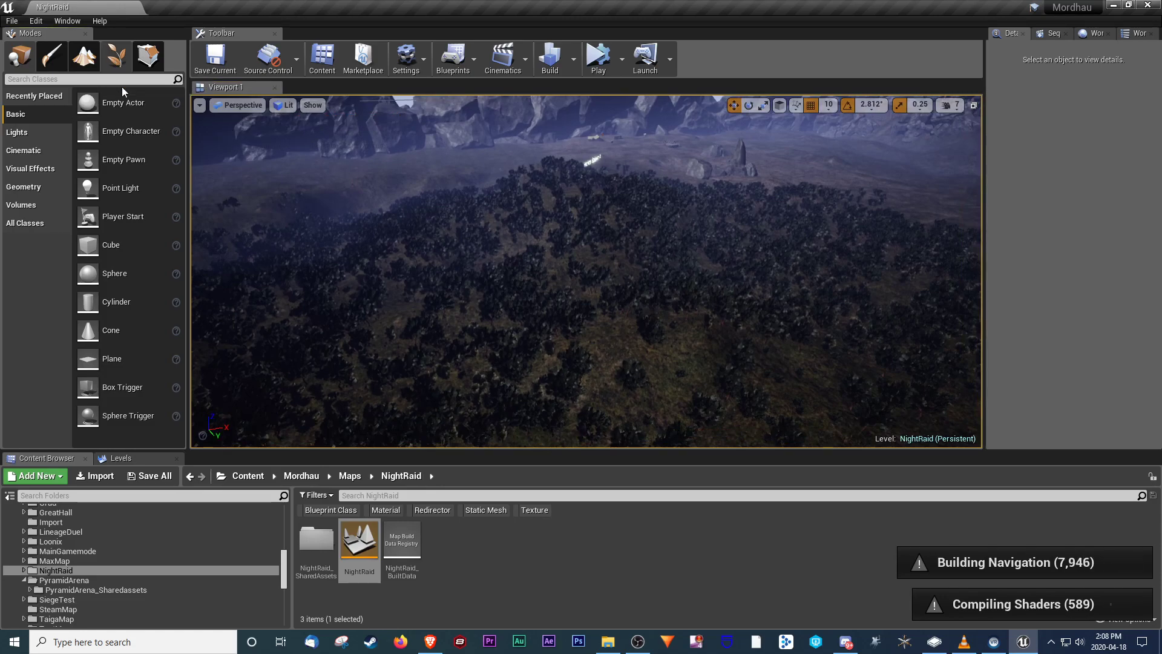
{"action": "key", "text": "shift+4"}
{"action": "left_click_drag", "start_coordinate": [120, 323], "coordinate": [120, 364]}
{"action": "left_click", "coordinate": [97, 301]}
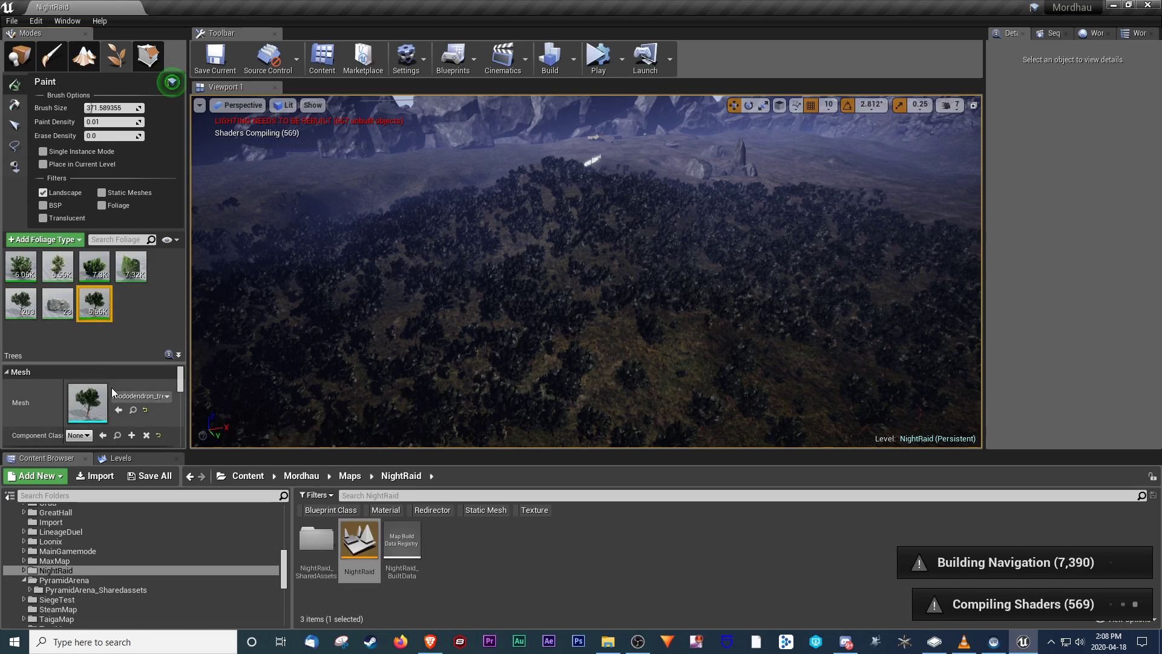
- Open the ProceduralFoliage folder inside NightRaid_SharedAssets
{"action": "double_click", "coordinate": [316, 541]}
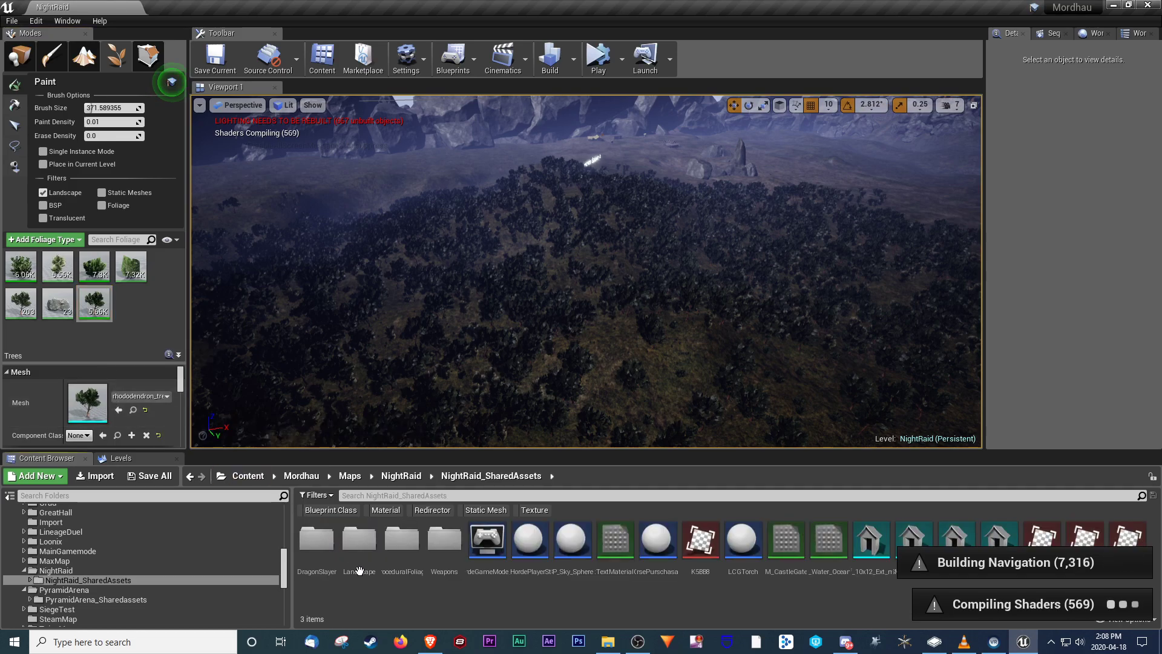
{"action": "double_click", "coordinate": [397, 578]}
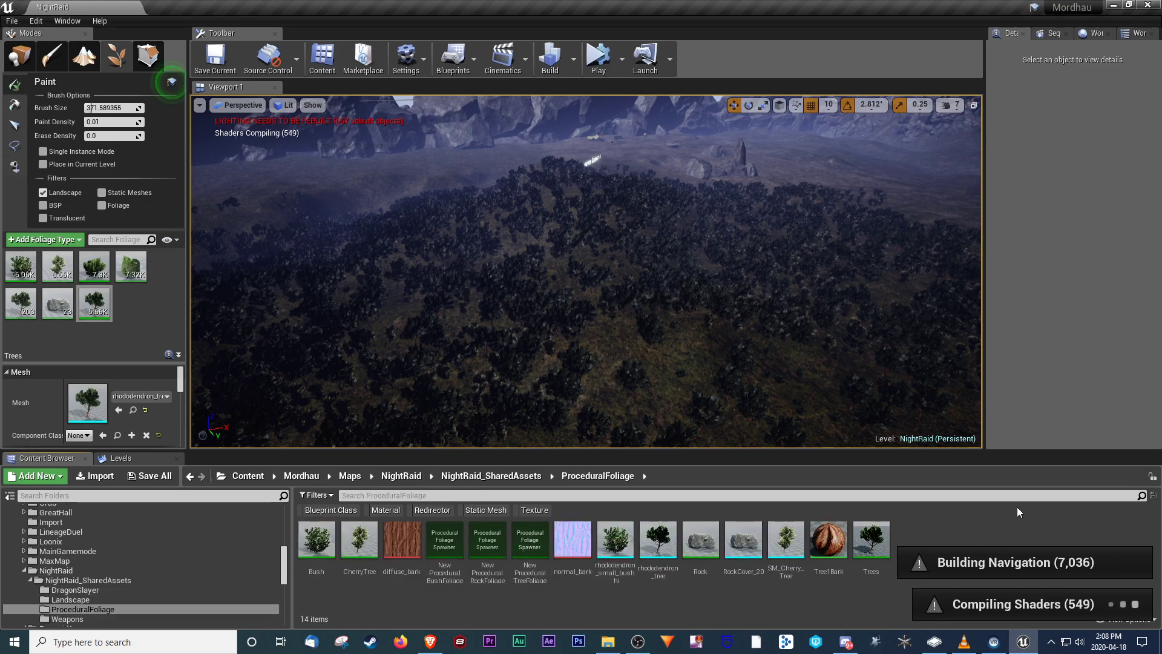
{"action": "right_click_drag", "start_coordinate": [558, 314], "coordinate": [805, 291]}
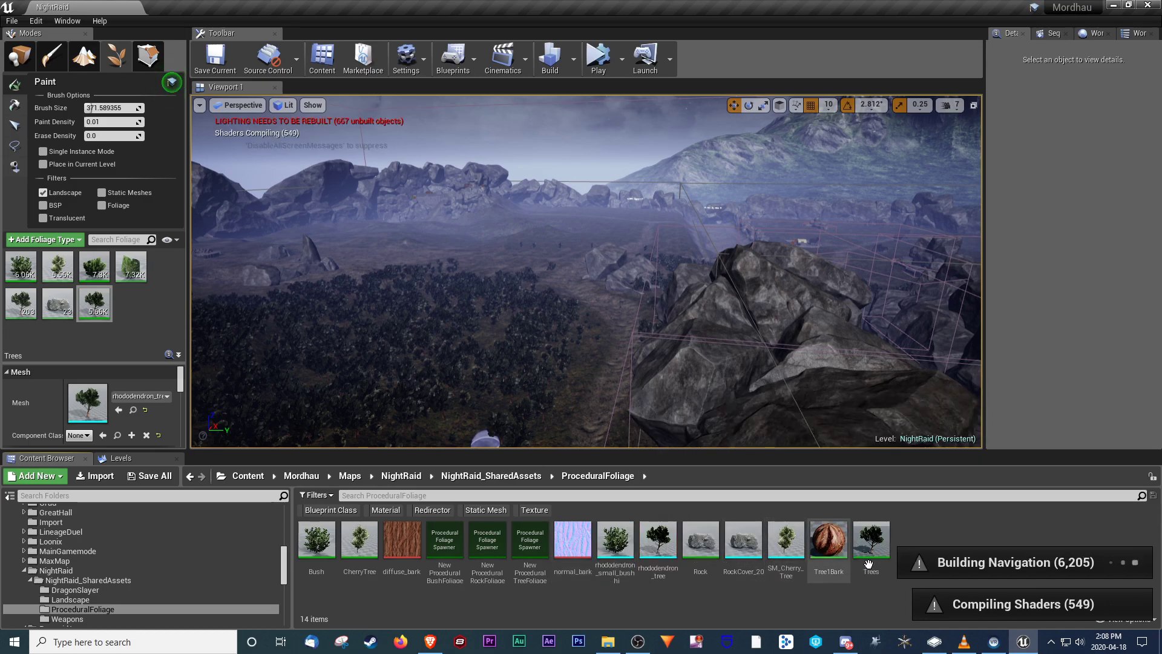
- Create a Foliage Type asset named TestFoliage in the ProceduralFoliage folder and open it for editing
{"action": "right_click", "coordinate": [658, 545]}
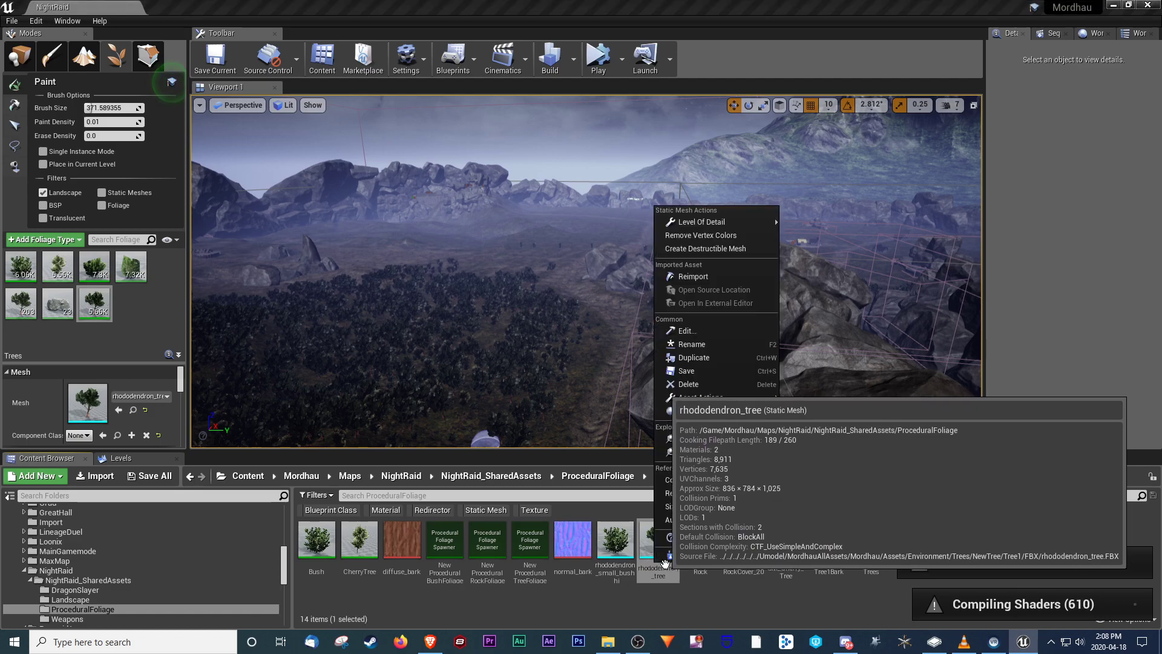
{"action": "left_click", "coordinate": [681, 615]}
{"action": "right_click", "coordinate": [927, 534]}
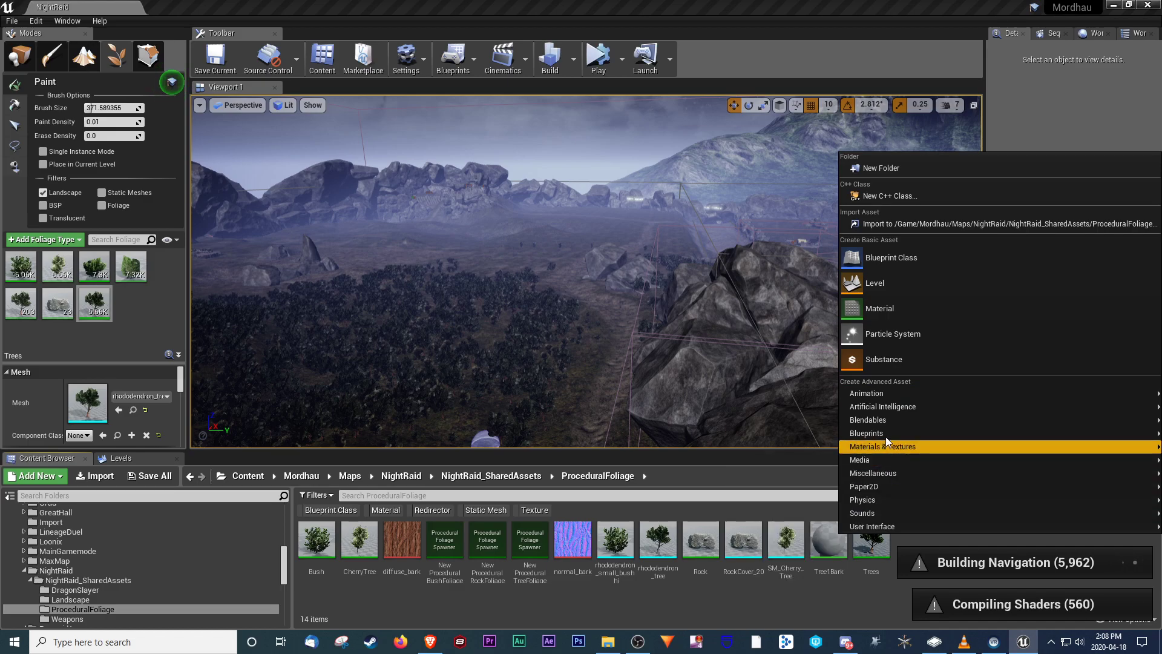
{"action": "mouse_move", "coordinate": [882, 476]}
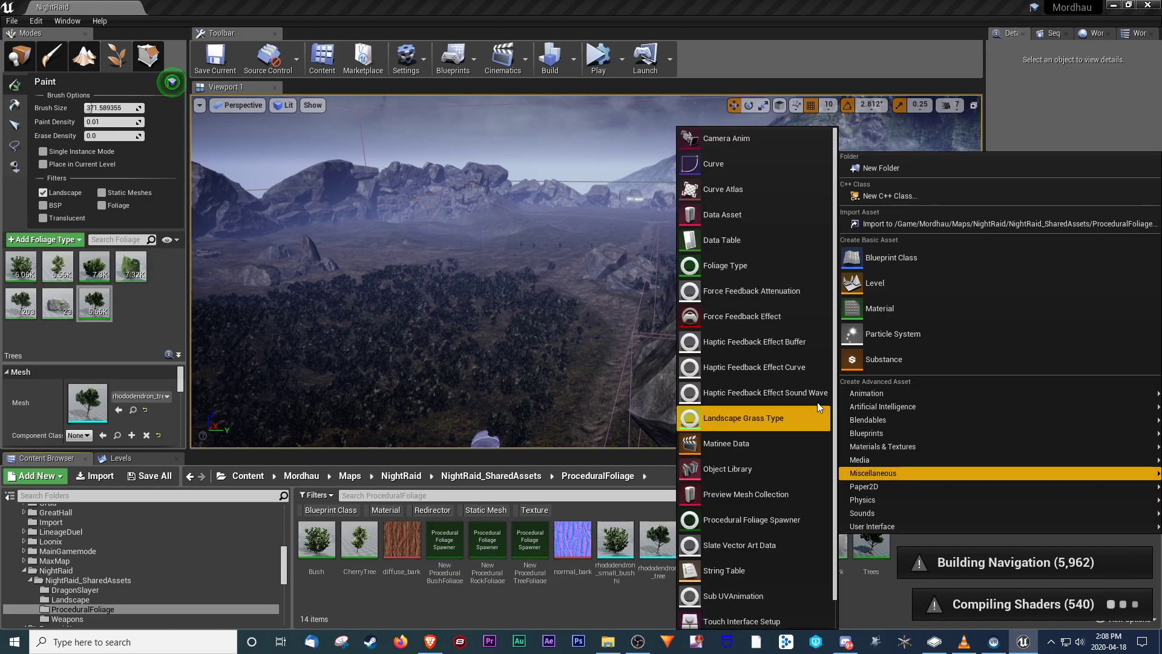
{"action": "scroll", "coordinate": [817, 387], "scroll_direction": "down", "scroll_amount": 1}
{"action": "scroll", "coordinate": [816, 369], "scroll_direction": "up", "scroll_amount": 1}
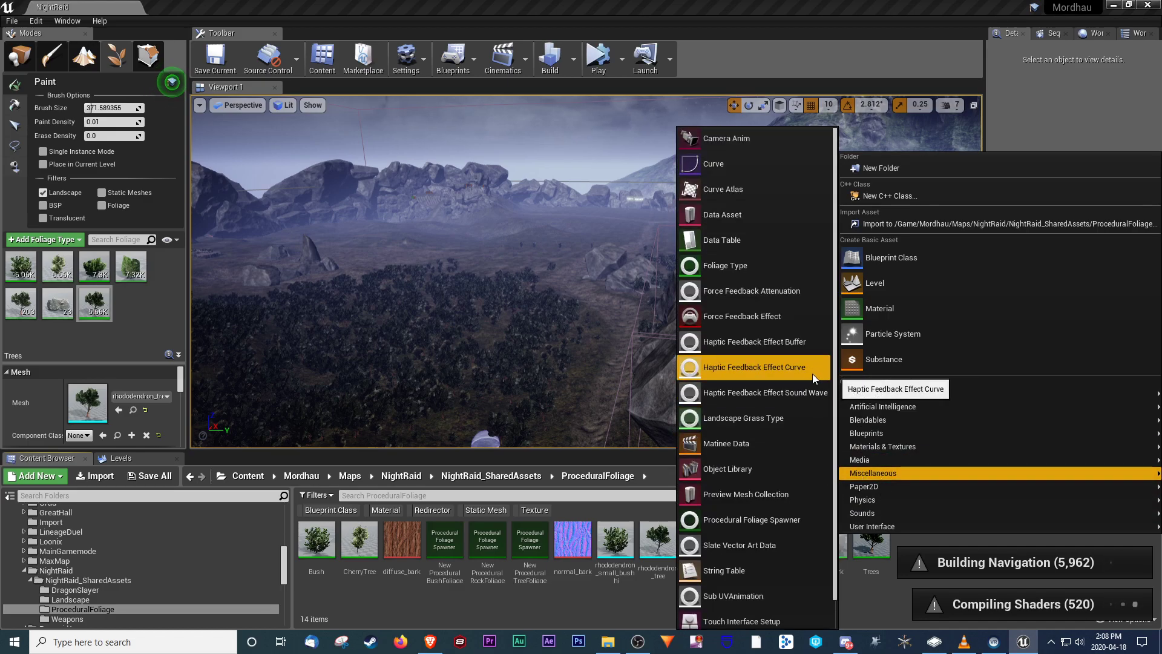
{"action": "left_click", "coordinate": [746, 269]}
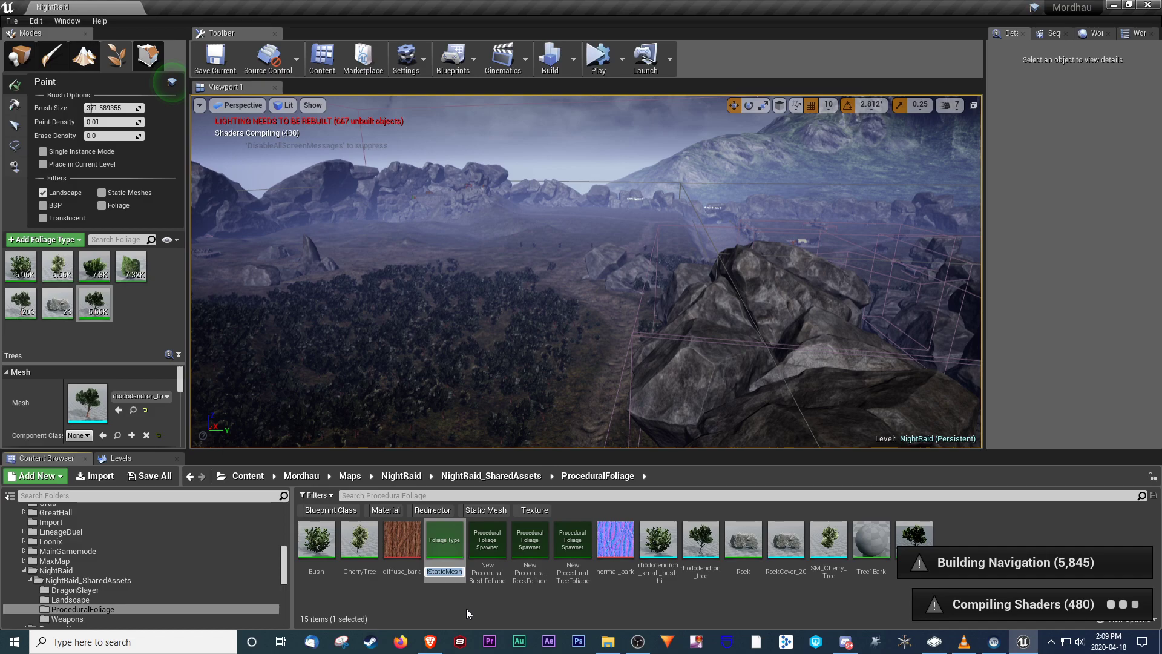
{"action": "type", "text": "Test Foliage"}
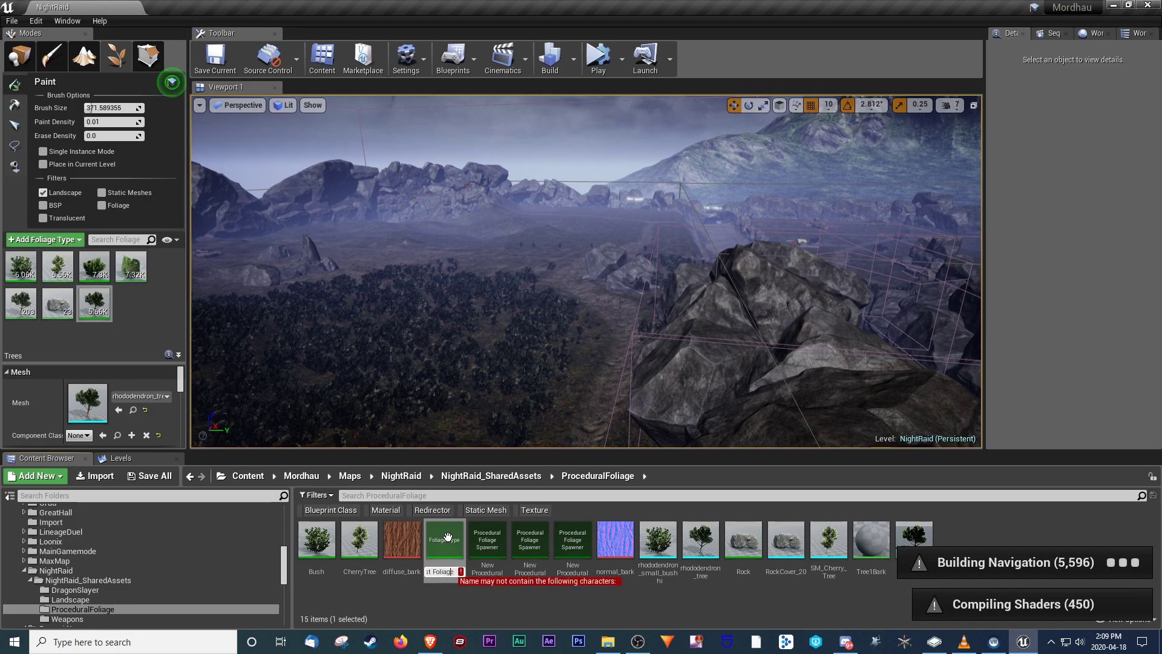
{"action": "key", "text": "BackSpace"}
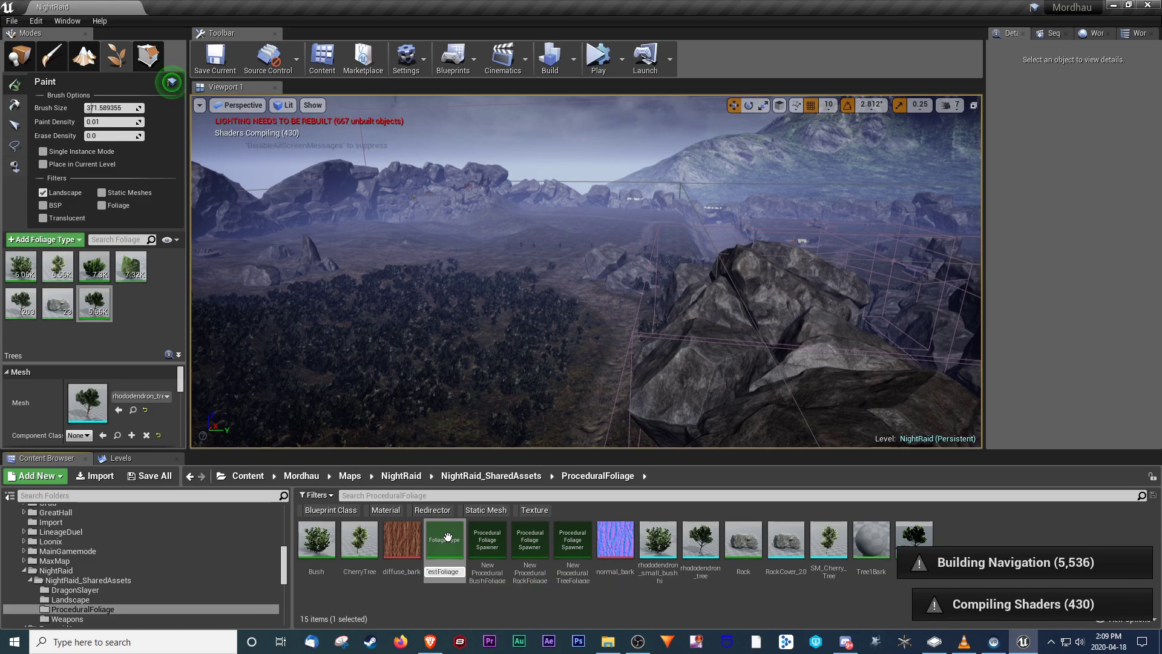
{"action": "key", "text": "Return"}
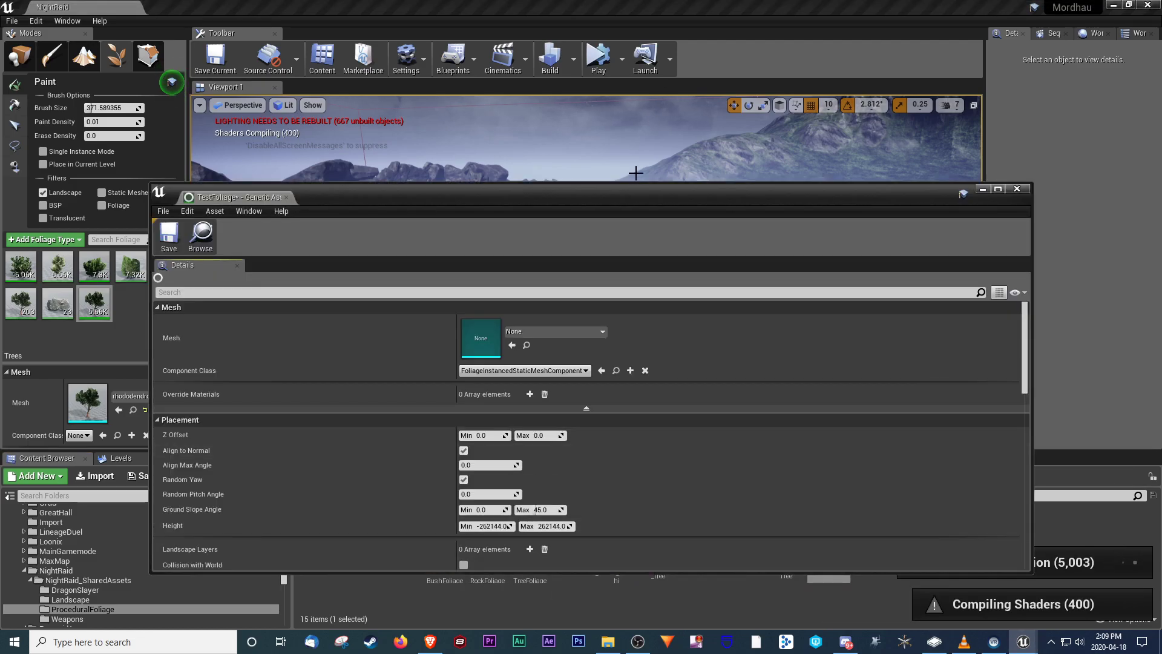
- Assign the rhododendron_tree static mesh to TestFoliage and bring its asset editor back up
{"action": "left_click_drag", "start_coordinate": [633, 187], "coordinate": [636, 77]}
{"action": "left_click_drag", "start_coordinate": [658, 539], "coordinate": [485, 227]}
{"action": "left_click", "coordinate": [829, 538]}
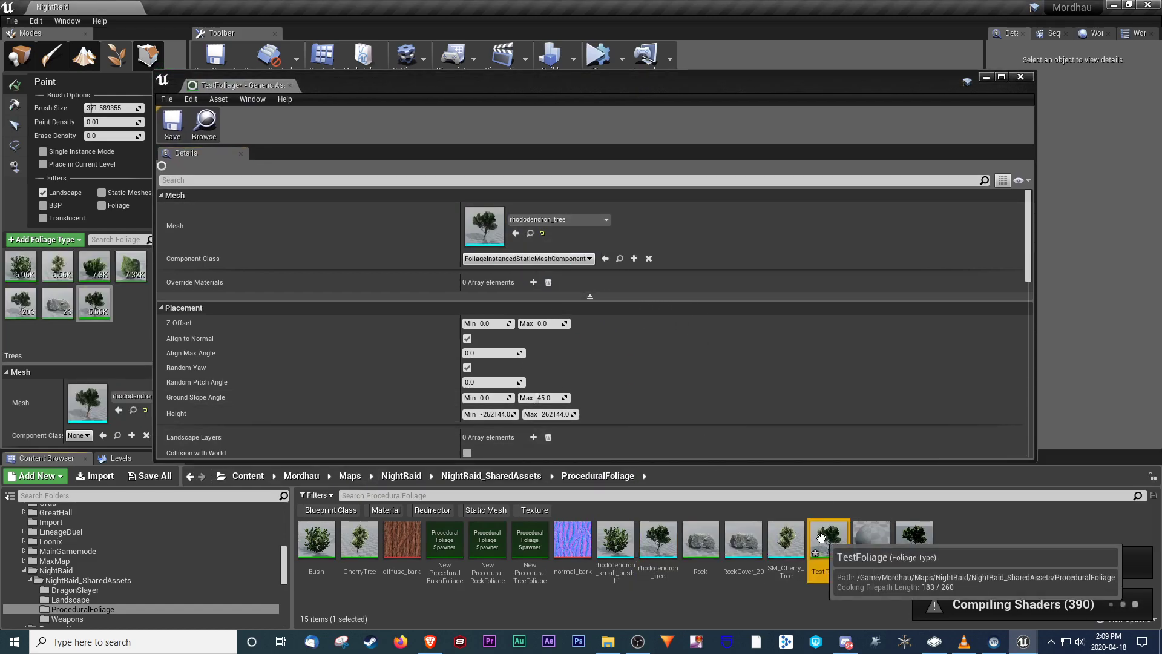
{"action": "left_click_drag", "start_coordinate": [917, 78], "coordinate": [927, 131]}
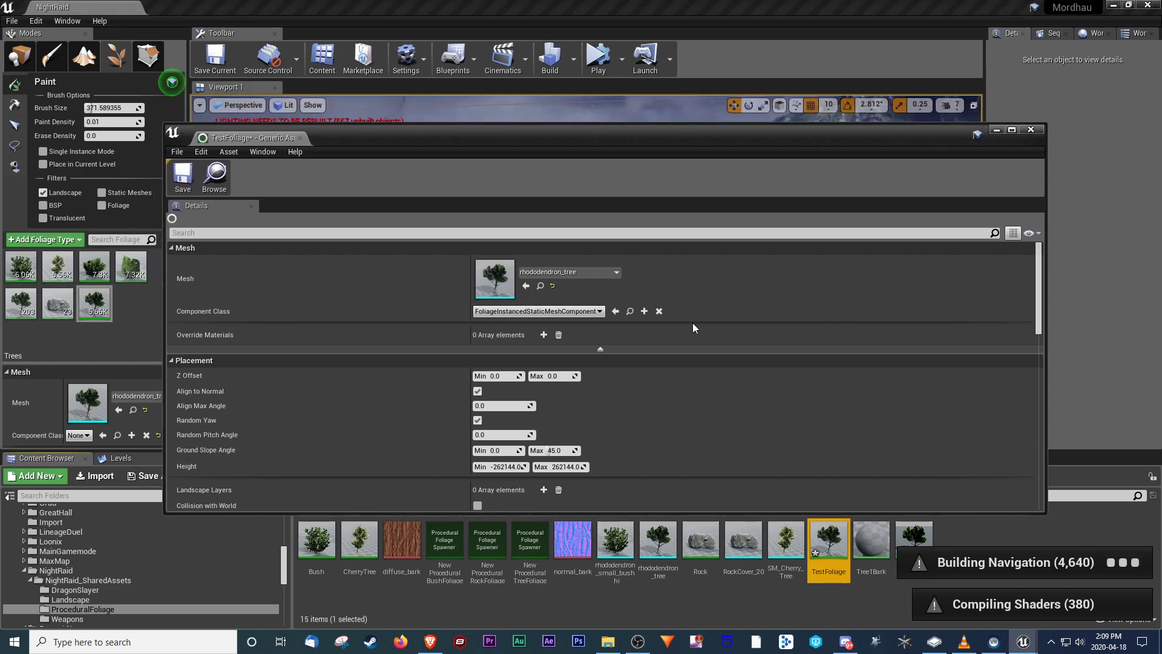
{"action": "left_click", "coordinate": [996, 129]}
{"action": "double_click", "coordinate": [829, 538]}
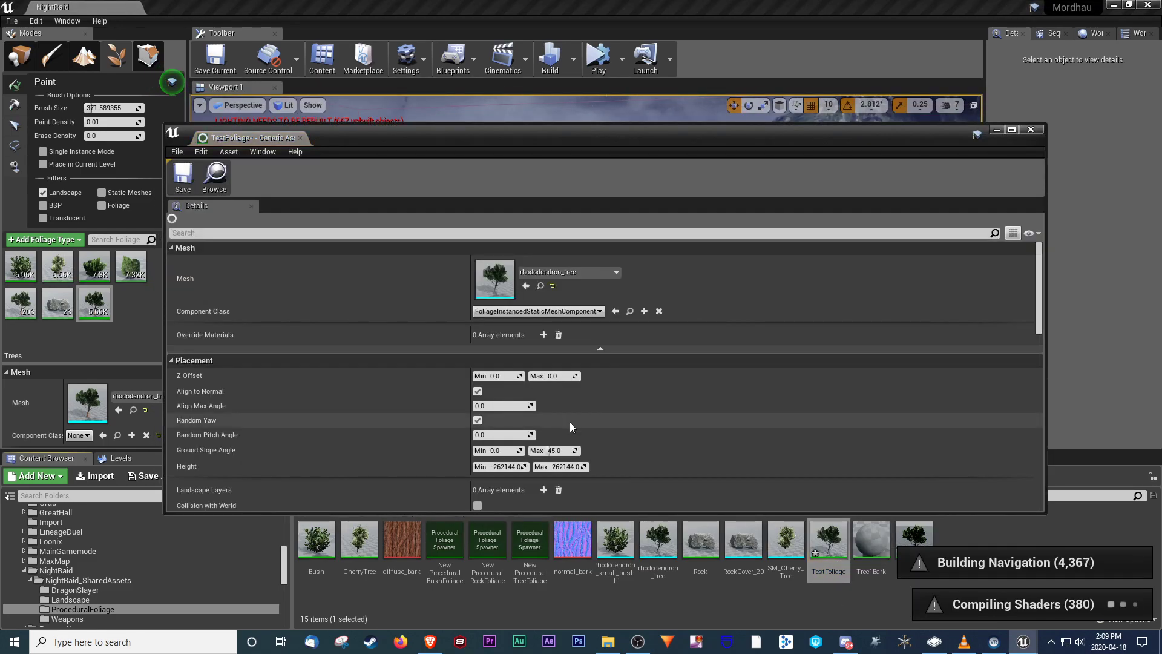
- Find the cull distance property of TestFoliage, set its maximum to 30000, and dismiss the asset editor
{"action": "scroll", "coordinate": [343, 431], "scroll_direction": "down", "scroll_amount": 3}
{"action": "left_click", "coordinate": [366, 234]}
{"action": "type", "text": "cull"}
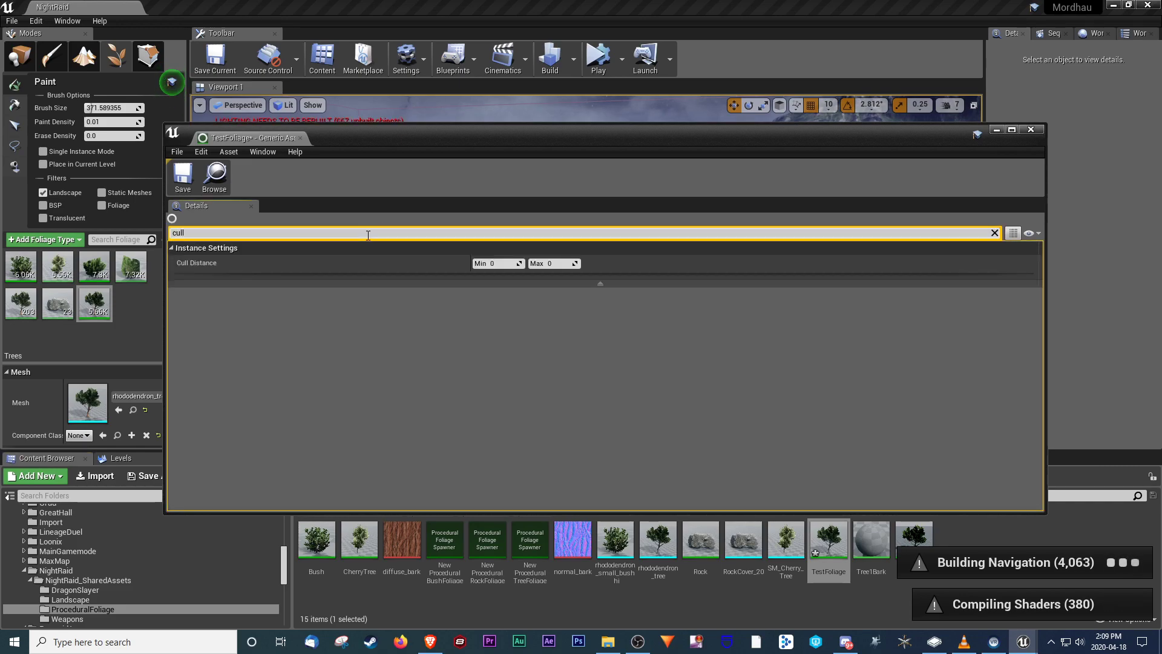
{"action": "left_click", "coordinate": [558, 264]}
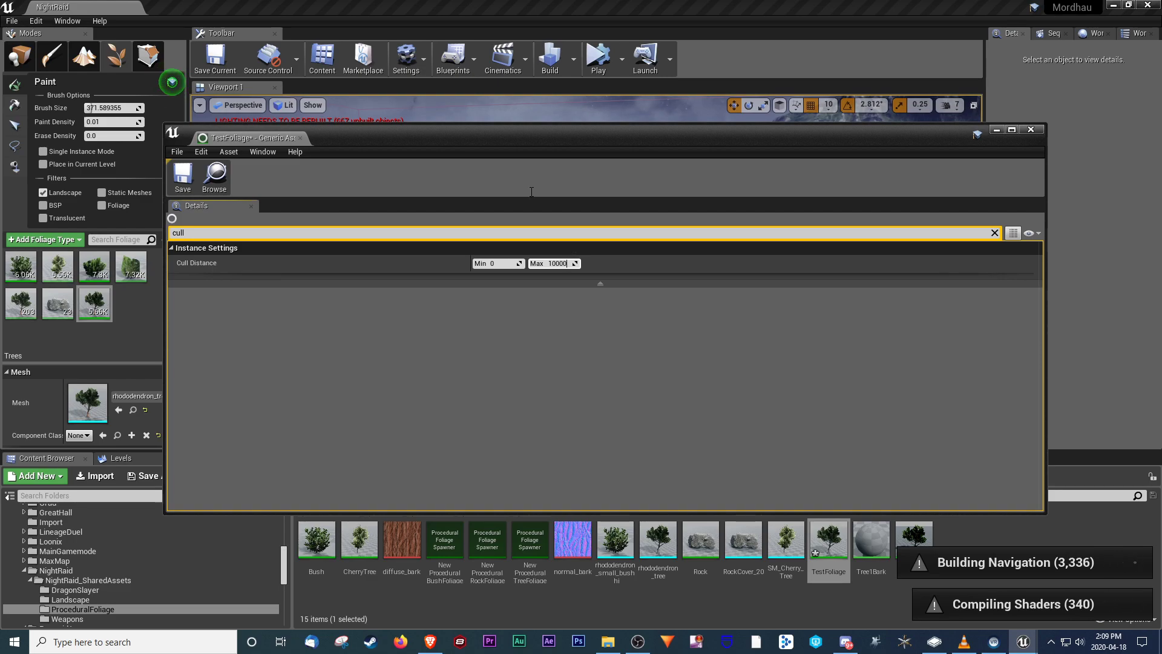
{"action": "left_click", "coordinate": [635, 325]}
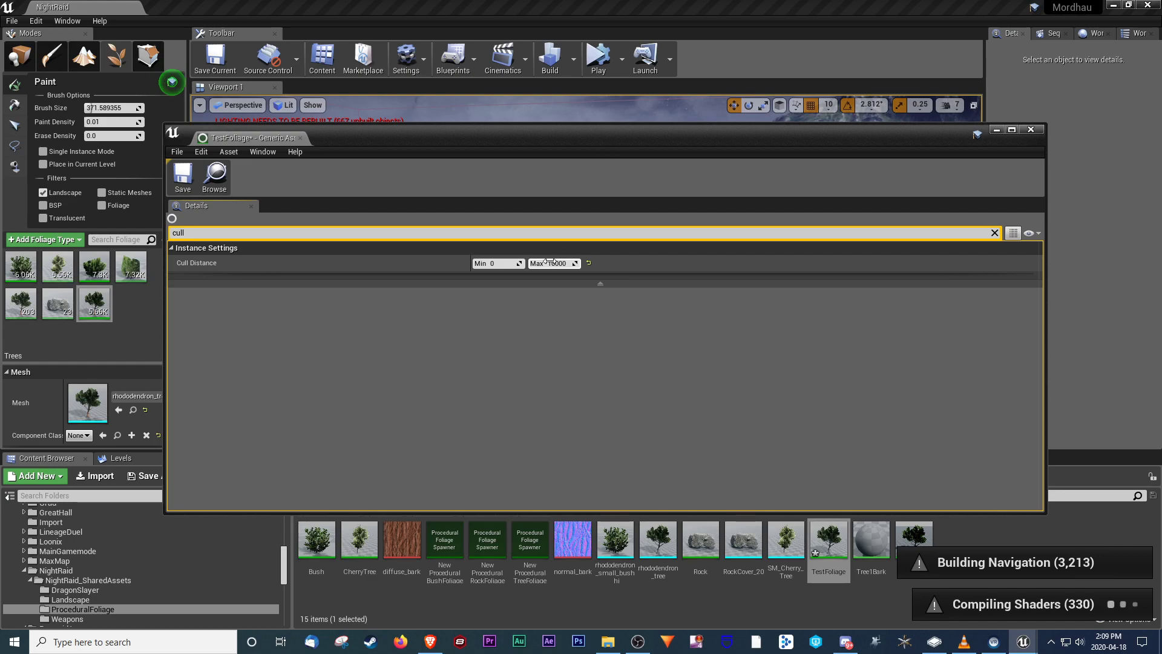
{"action": "key", "text": "BackSpace"}
{"action": "type", "text": "3"}
{"action": "key", "text": "Return"}
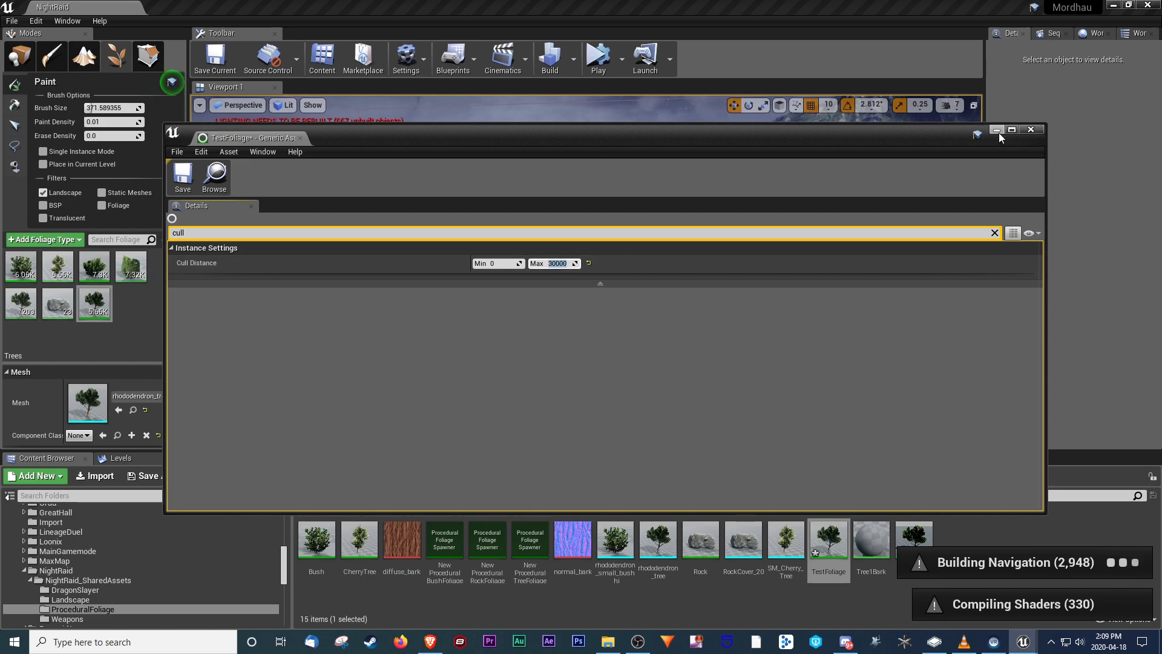
{"action": "left_click", "coordinate": [1031, 129]}
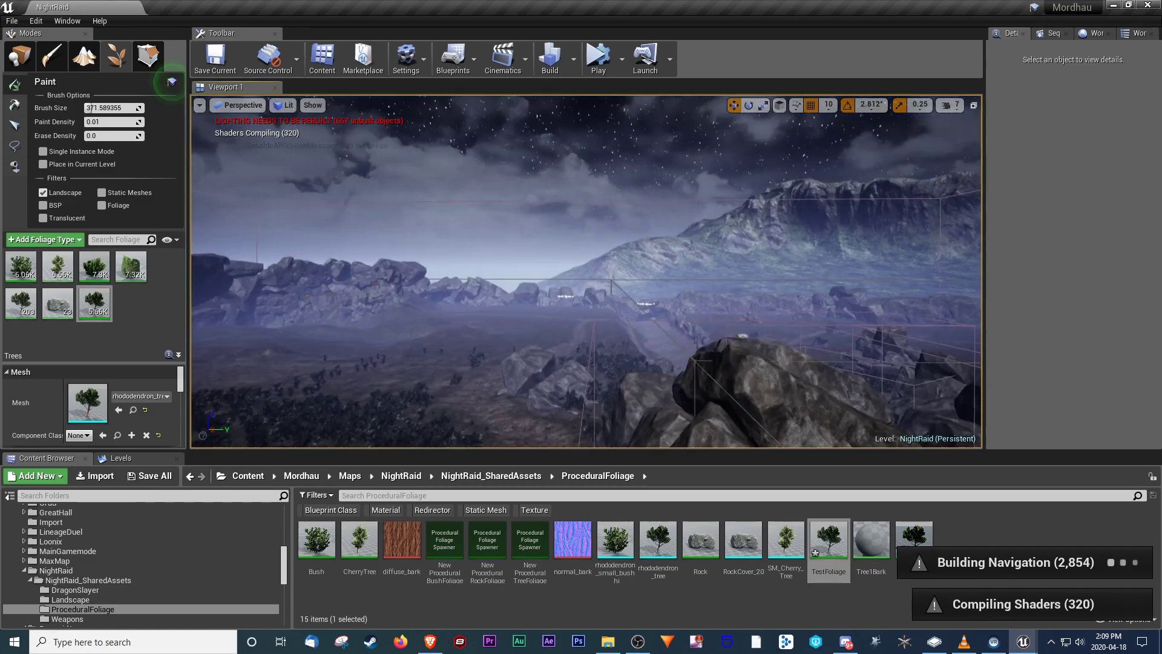
{"action": "key", "text": "w"}
{"action": "right_click_drag", "start_coordinate": [781, 363], "coordinate": [808, 415]}
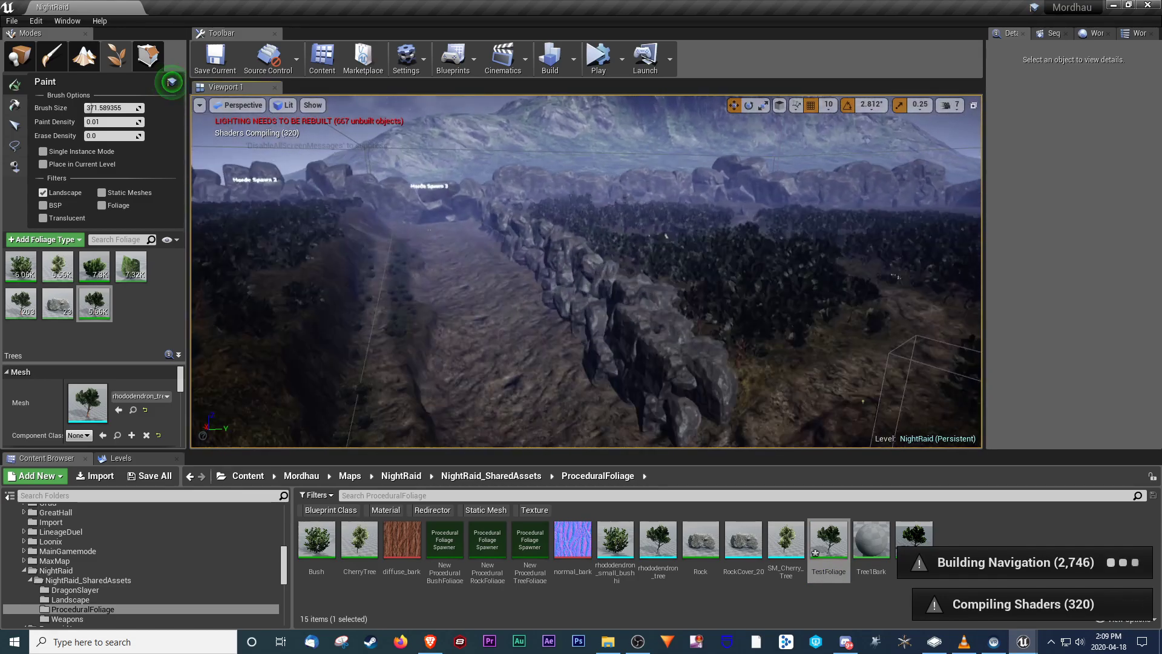
{"action": "left_click", "coordinate": [701, 540]}
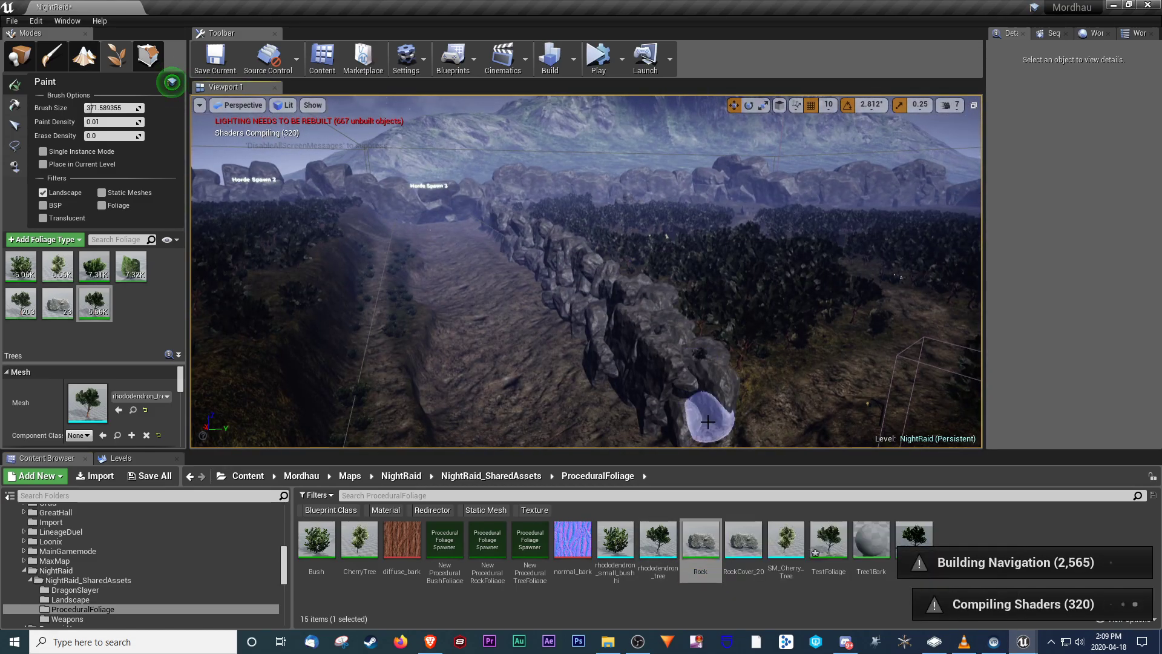
{"action": "key", "text": "ctrl+z"}
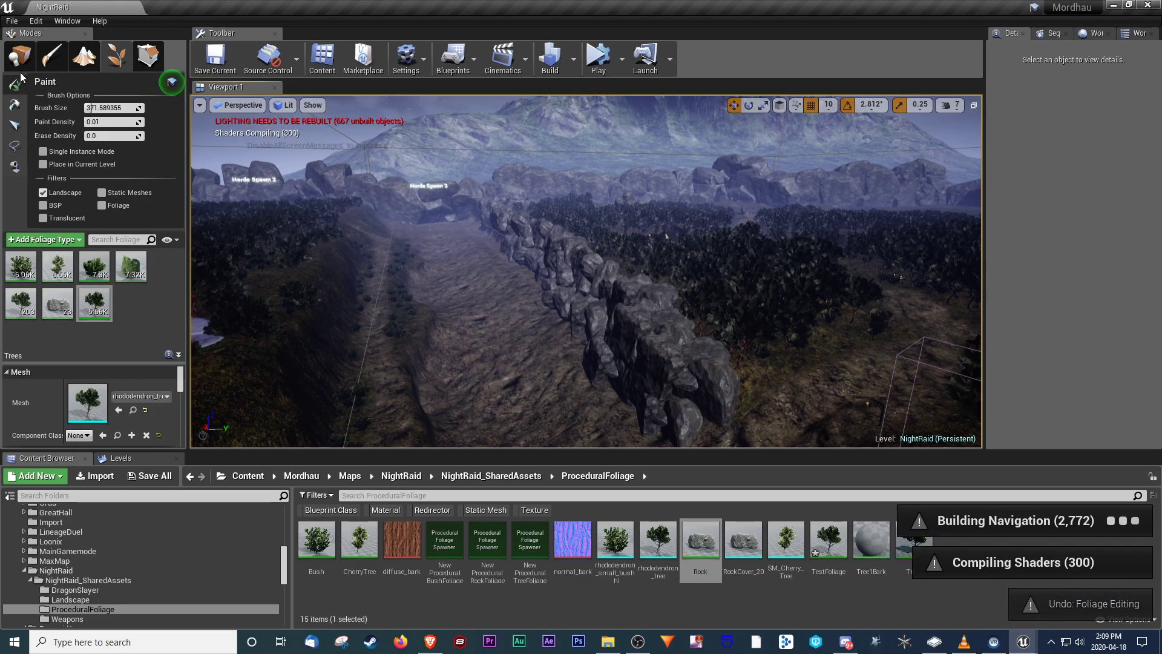
- Activate the foliage Select tool, select the Rock foliage type, and open the Rock asset for editing
{"action": "left_click", "coordinate": [21, 63]}
{"action": "left_click", "coordinate": [115, 53]}
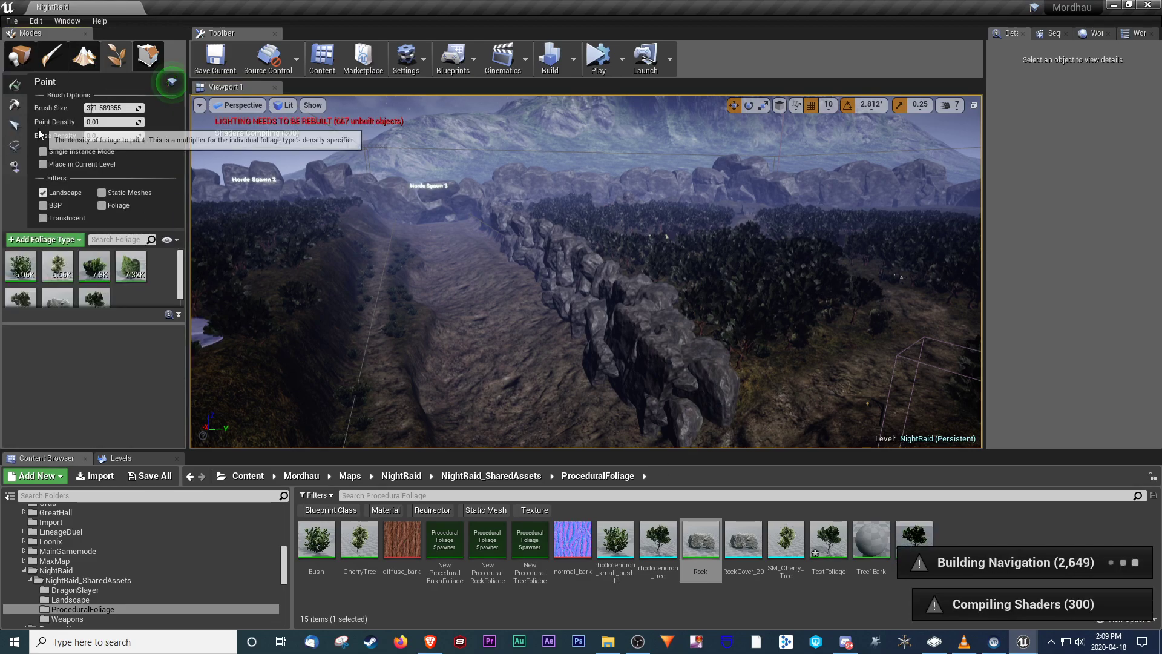
{"action": "left_click", "coordinate": [15, 125]}
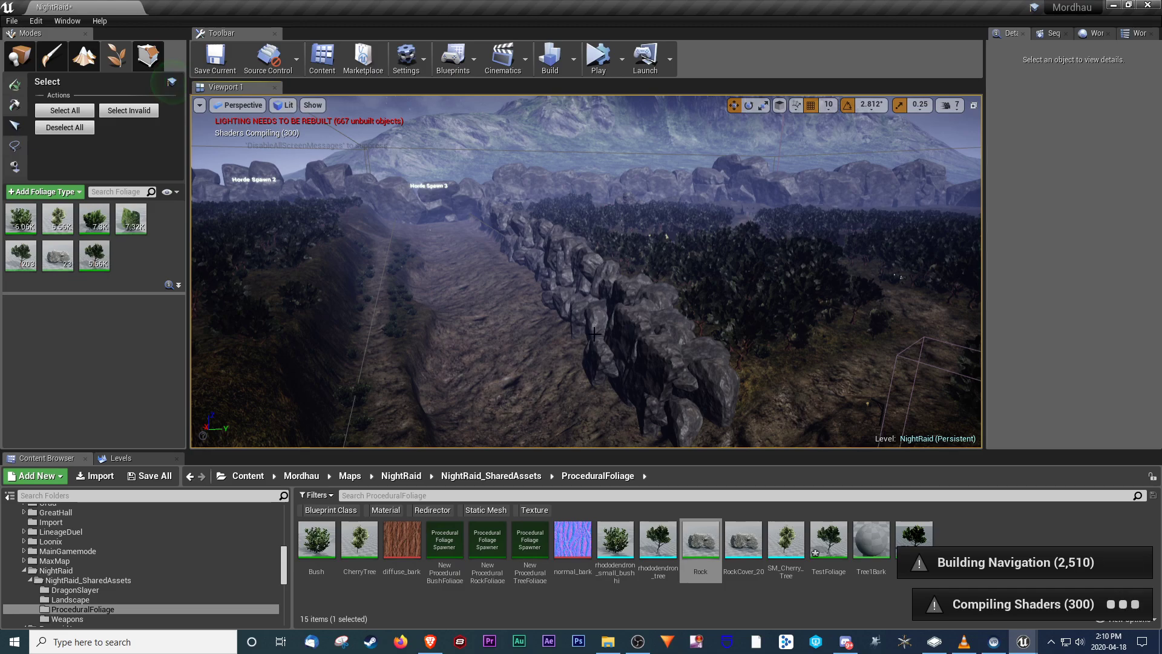
{"action": "left_click", "coordinate": [73, 271]}
{"action": "scroll", "coordinate": [97, 337], "scroll_direction": "down", "scroll_amount": 3}
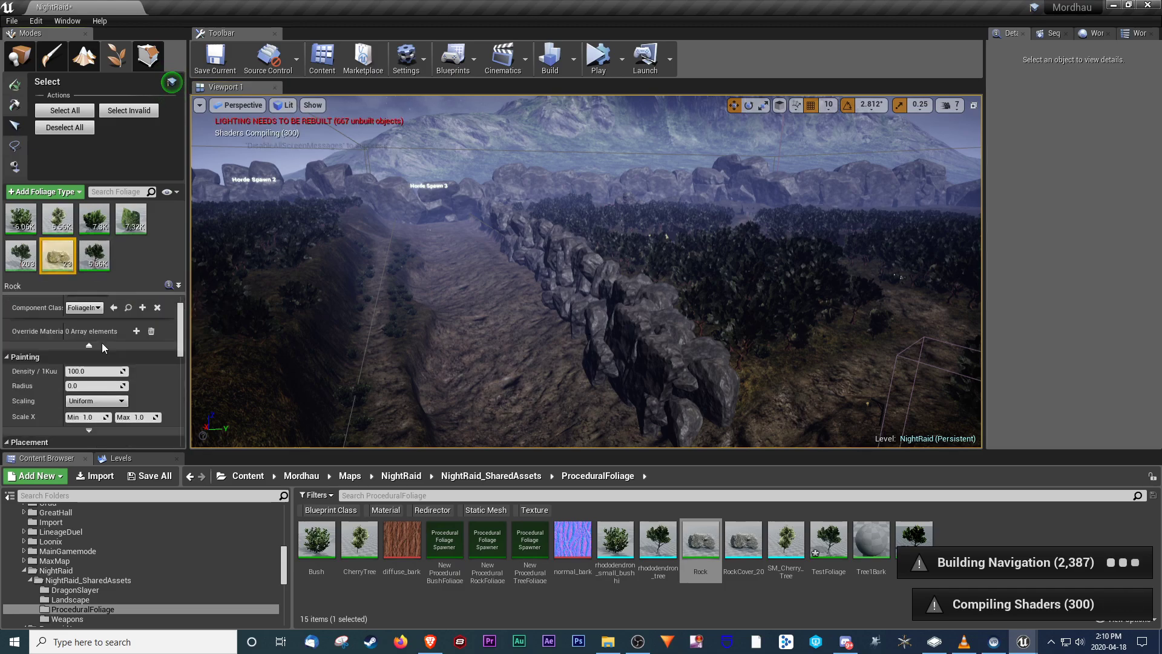
{"action": "double_click", "coordinate": [700, 541]}
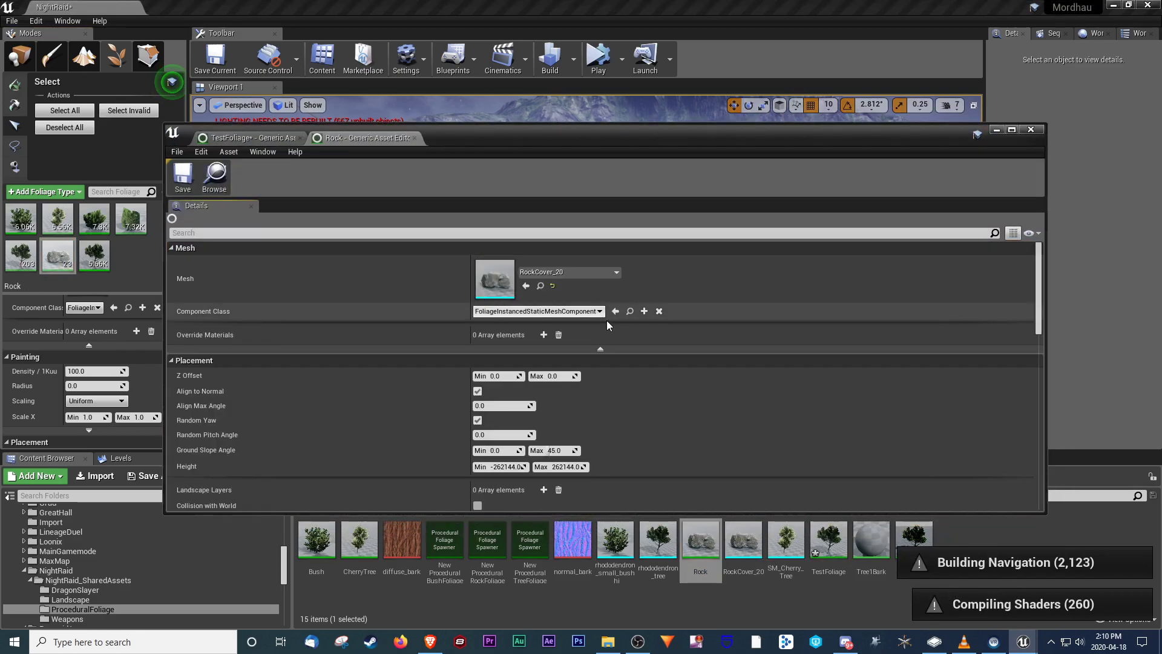
- Look up the cull distance of the Rock foliage type, then dismiss its asset editor
{"action": "scroll", "coordinate": [606, 321], "scroll_direction": "down", "scroll_amount": 3}
{"action": "left_click", "coordinate": [475, 234]}
{"action": "type", "text": "cull"}
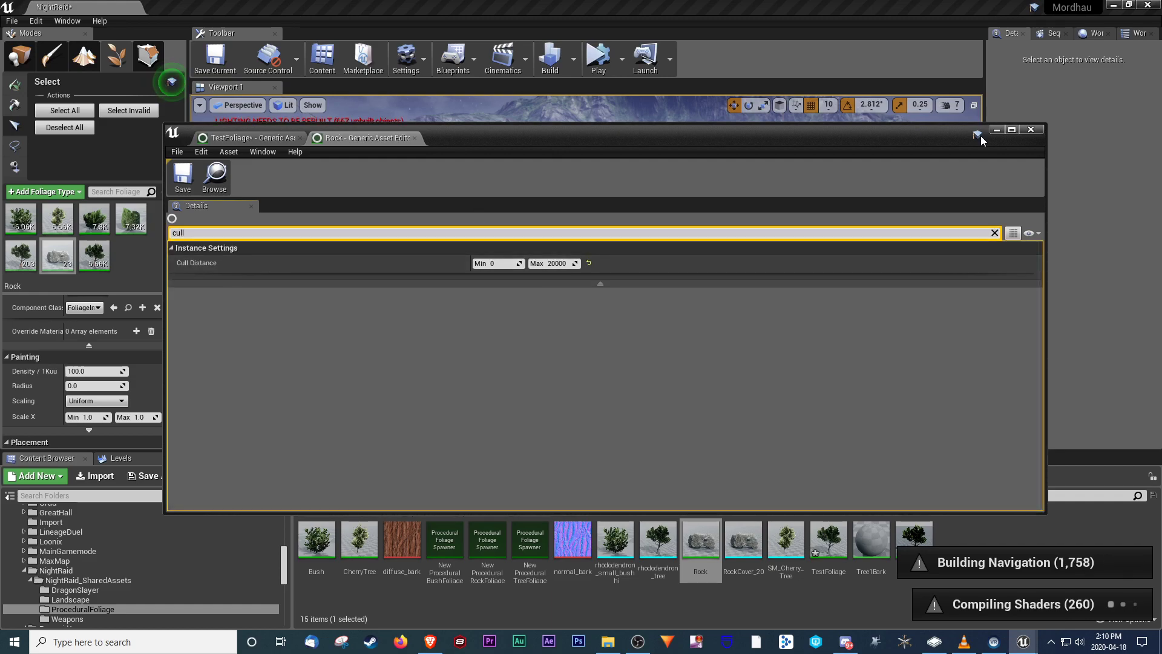
{"action": "left_click", "coordinate": [1030, 130]}
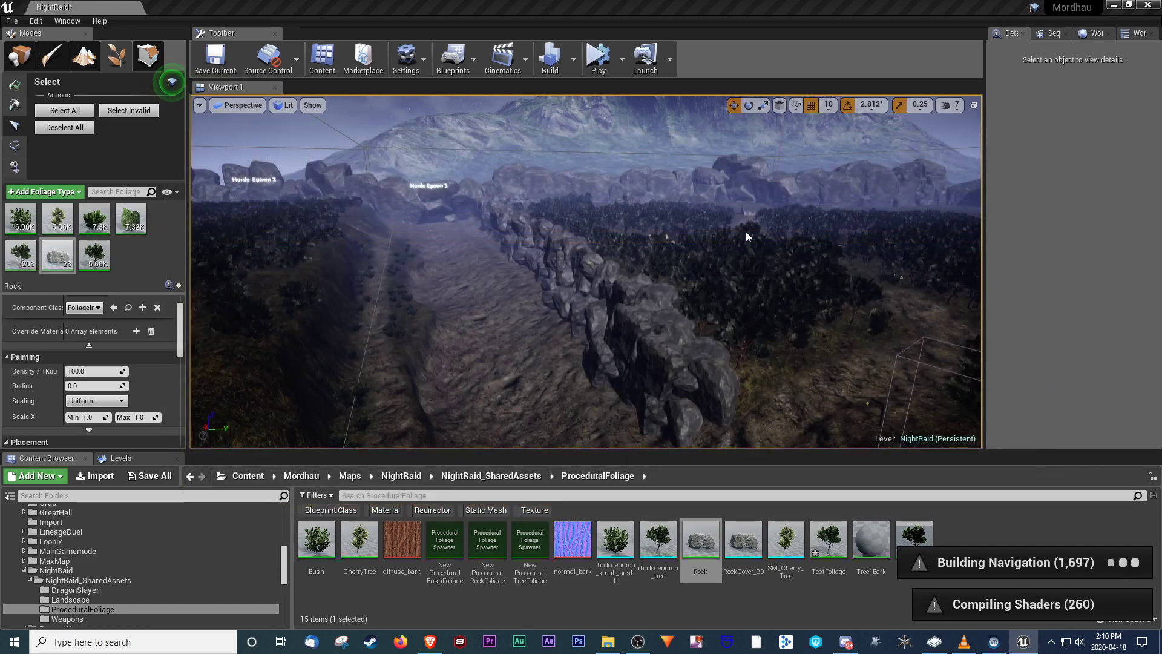
- Inspect how the foliage culls with distance, from far outside the map to close beside the stone wall and over the forest
{"action": "right_click_drag", "start_coordinate": [586, 271], "coordinate": [586, 241]}
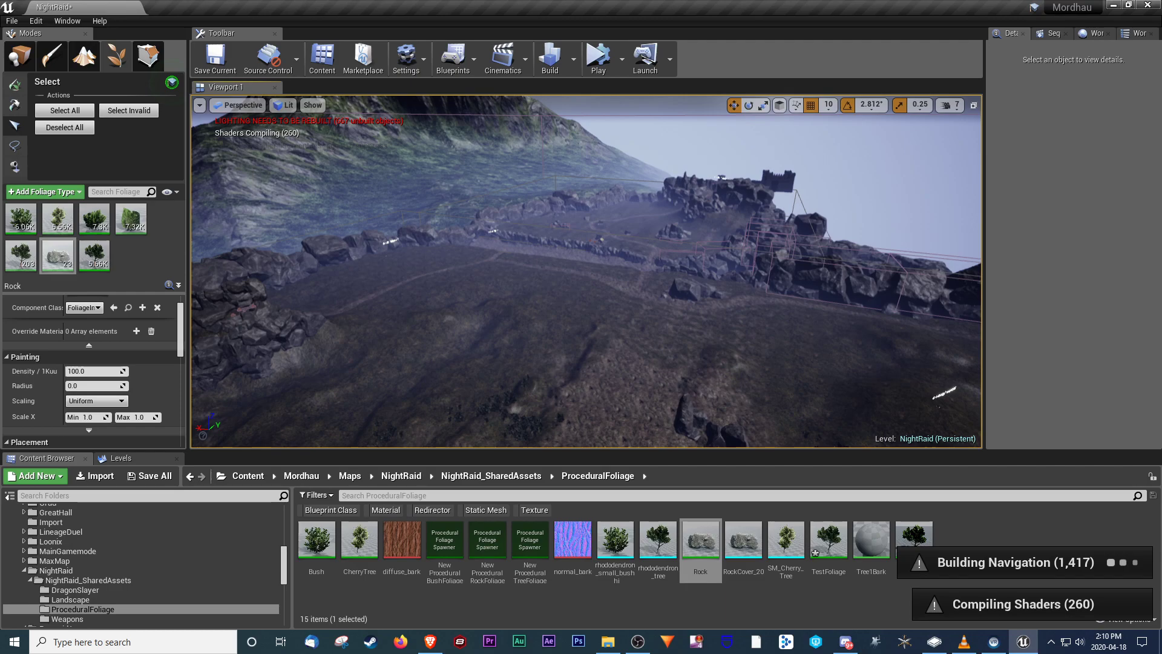
{"action": "key", "text": "s"}
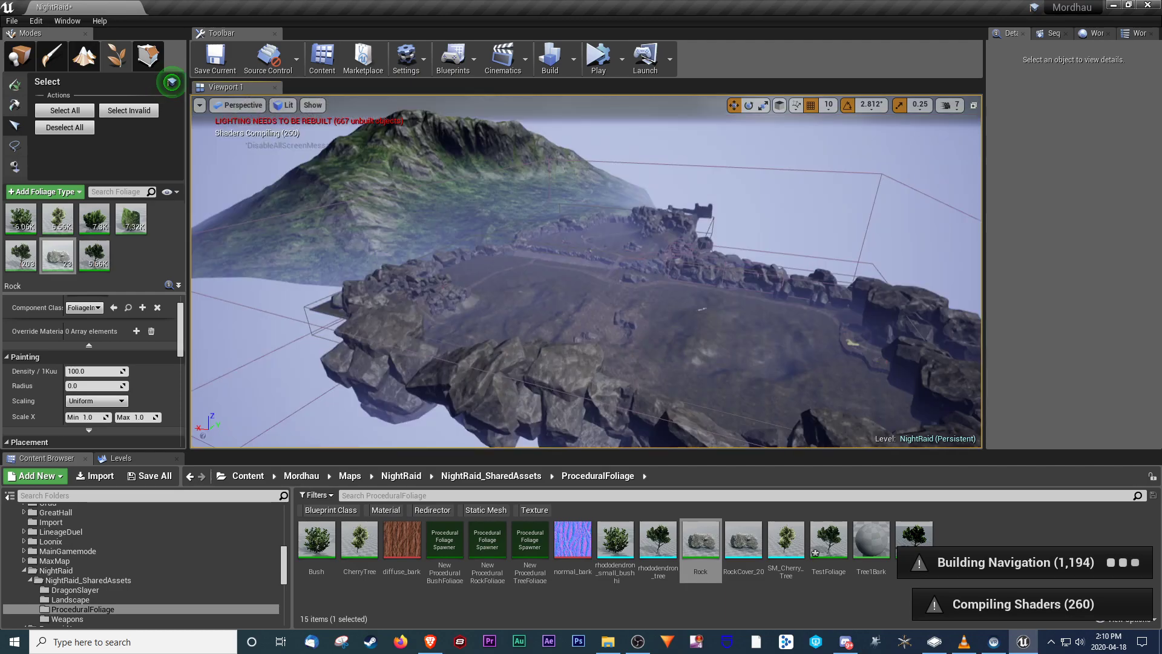
{"action": "key", "text": "w"}
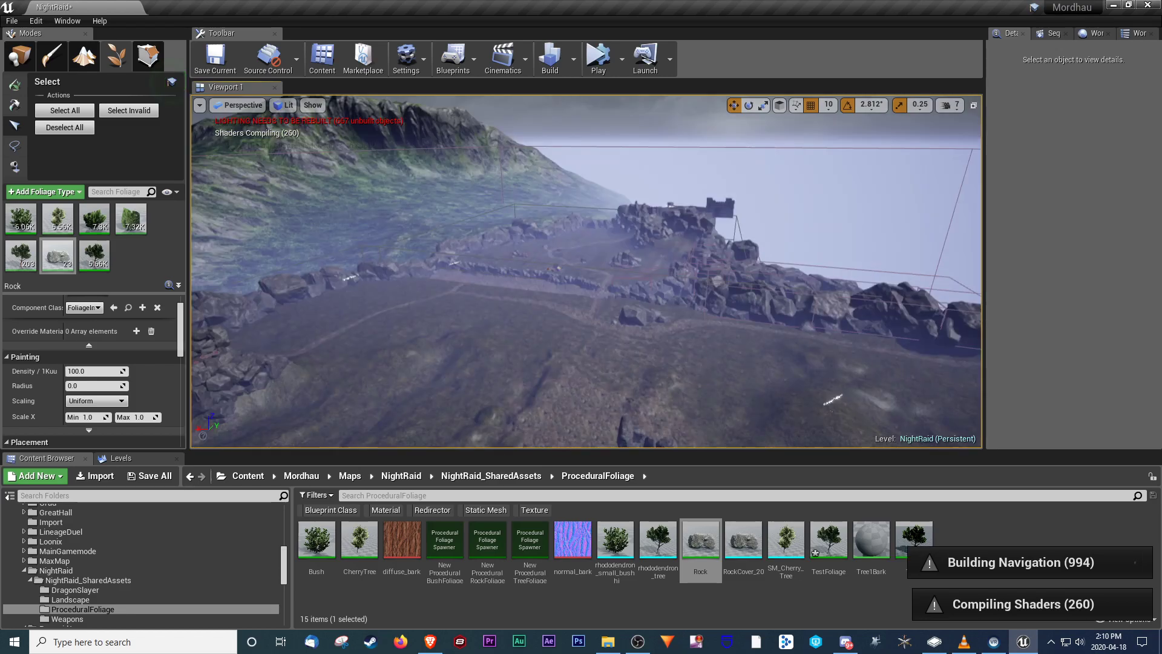
{"action": "key", "text": "w"}
{"action": "key", "text": "w"}
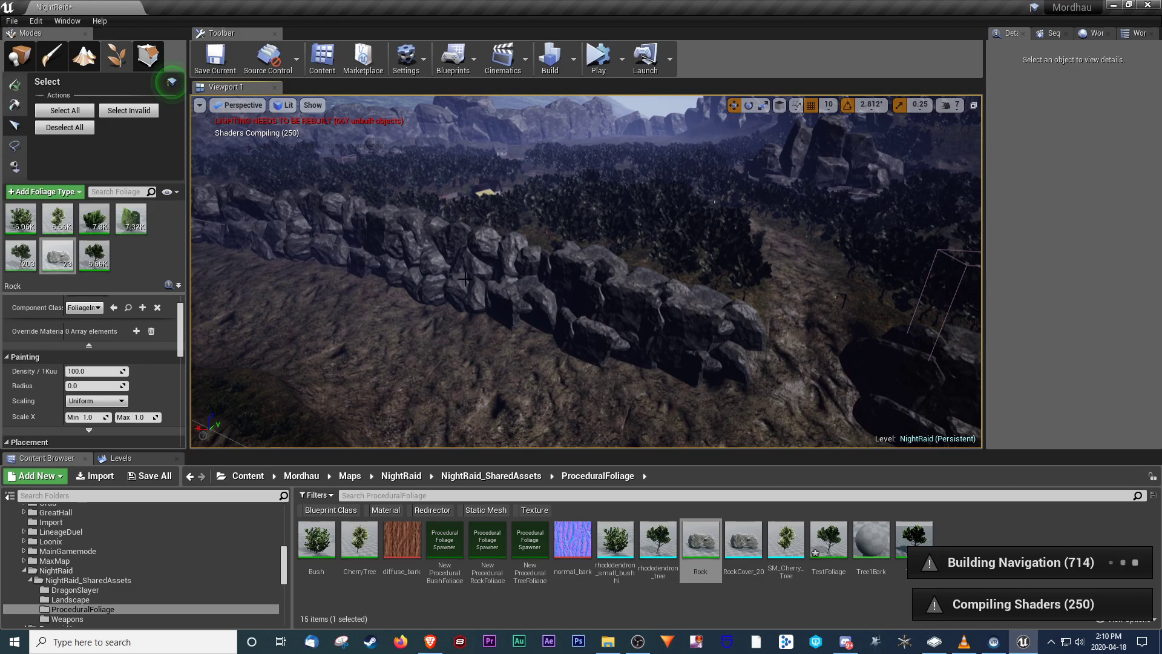
{"action": "right_click_drag", "start_coordinate": [723, 361], "coordinate": [847, 362]}
{"action": "right_click_drag", "start_coordinate": [672, 250], "coordinate": [686, 250]}
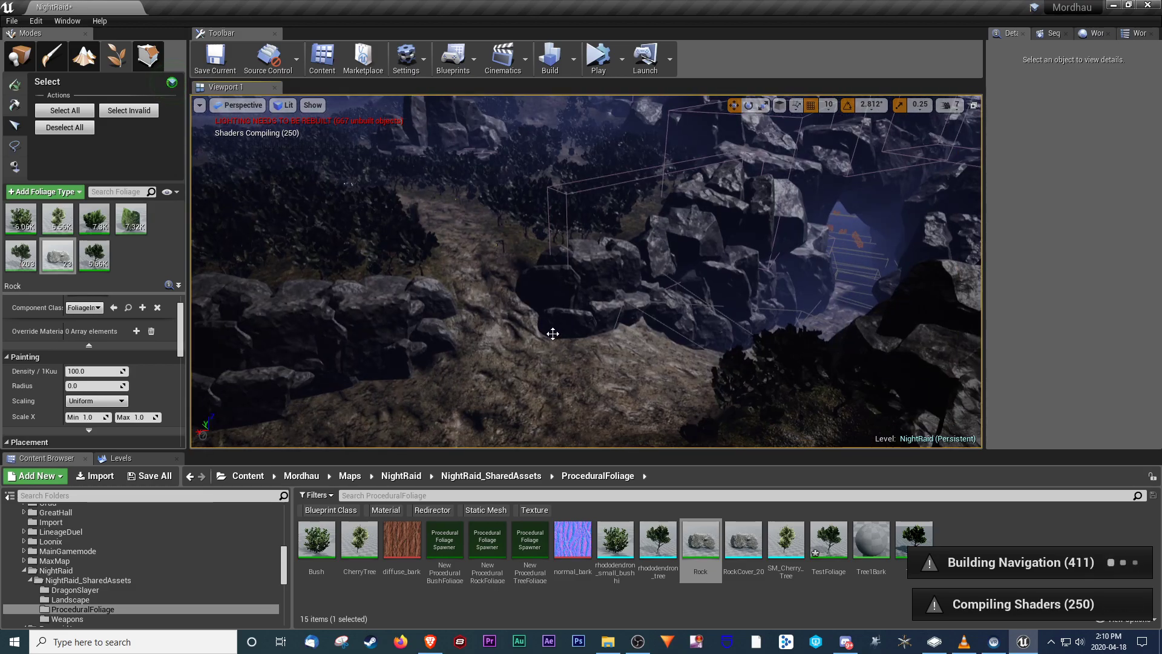
{"action": "right_click_drag", "start_coordinate": [553, 333], "coordinate": [376, 260]}
{"action": "key", "text": "s"}
{"action": "key", "text": "w"}
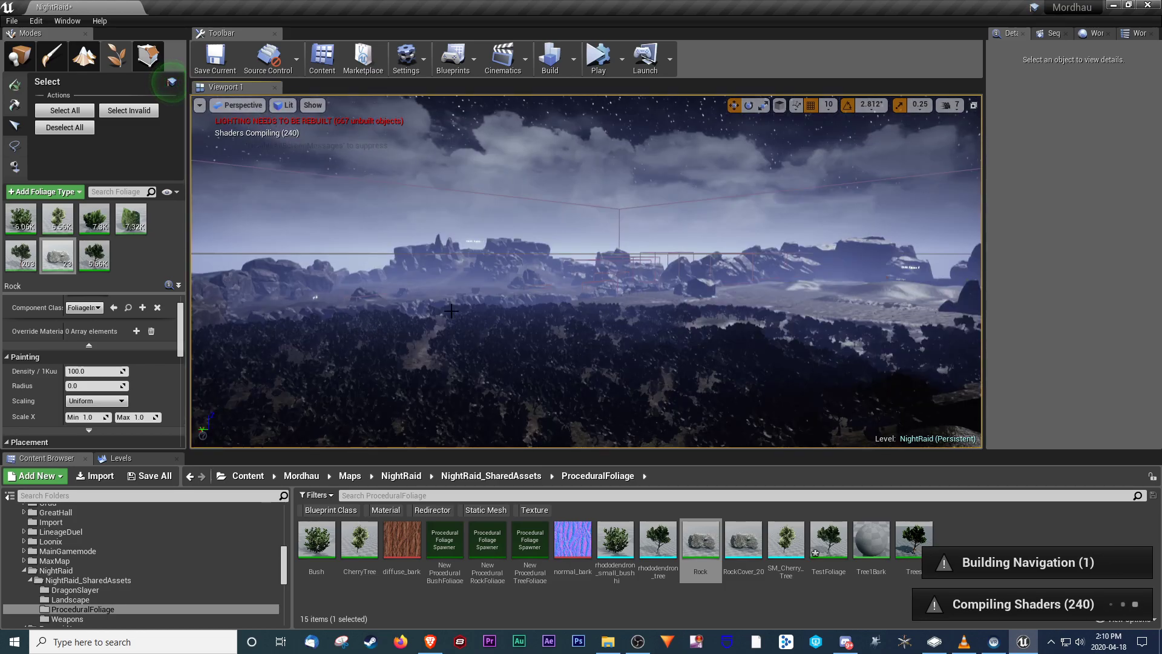
- Examine the dense forest and the dark rock passage leading off it
{"action": "right_click_drag", "start_coordinate": [592, 303], "coordinate": [536, 303]}
{"action": "key", "text": "w"}
{"action": "right_click_drag", "start_coordinate": [586, 272], "coordinate": [830, 221]}
{"action": "key", "text": "w"}
{"action": "key", "text": "s"}
{"action": "key", "text": "w"}
{"action": "key", "text": "w"}
{"action": "key", "text": "s"}
{"action": "key", "text": "w"}
{"action": "right_click_drag", "start_coordinate": [586, 202], "coordinate": [541, 189]}
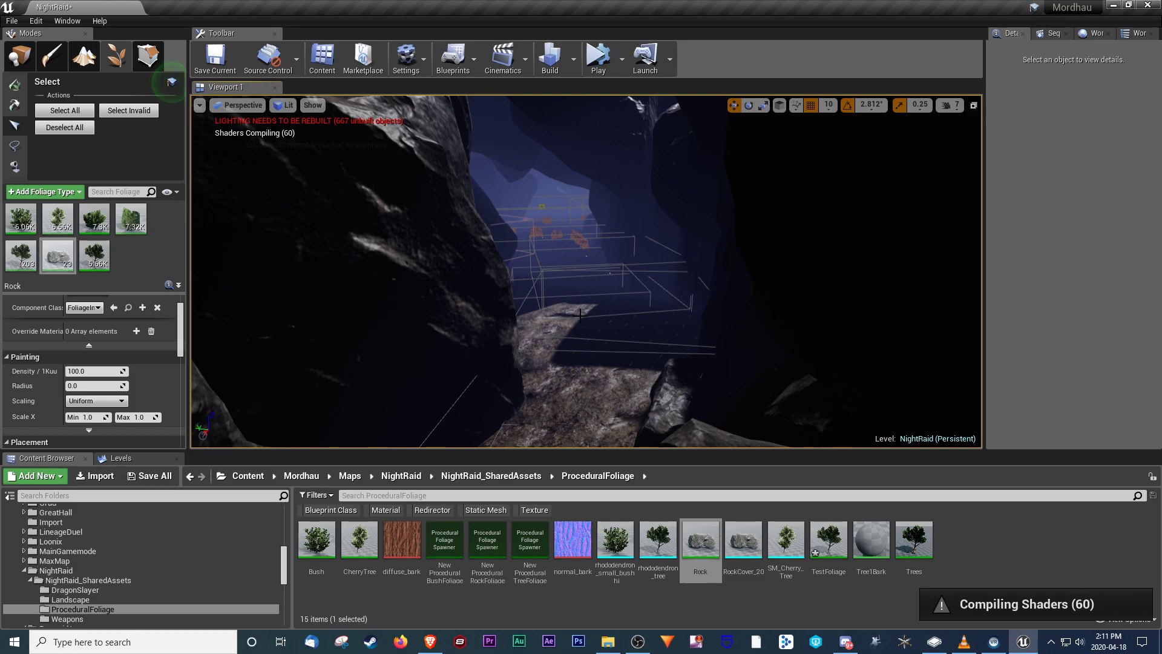
- Inspect the trees and bushes at ground level along the dirt path beyond the rock passage
{"action": "right_click_drag", "start_coordinate": [588, 263], "coordinate": [203, 239]}
{"action": "key", "text": "w"}
{"action": "key", "text": "s"}
{"action": "right_click_drag", "start_coordinate": [586, 272], "coordinate": [387, 357]}
{"action": "key", "text": "w"}
{"action": "right_click_drag", "start_coordinate": [586, 271], "coordinate": [388, 254]}
{"action": "key", "text": "w"}
{"action": "key", "text": "w"}
{"action": "mouse_move", "coordinate": [586, 272]}
{"action": "right_mouse_down"}
{"action": "mouse_move", "coordinate": [557, 303]}
{"action": "mouse_move", "coordinate": [539, 291]}
{"action": "mouse_move", "coordinate": [605, 276]}
{"action": "right_mouse_up"}
{"action": "key", "text": "w"}
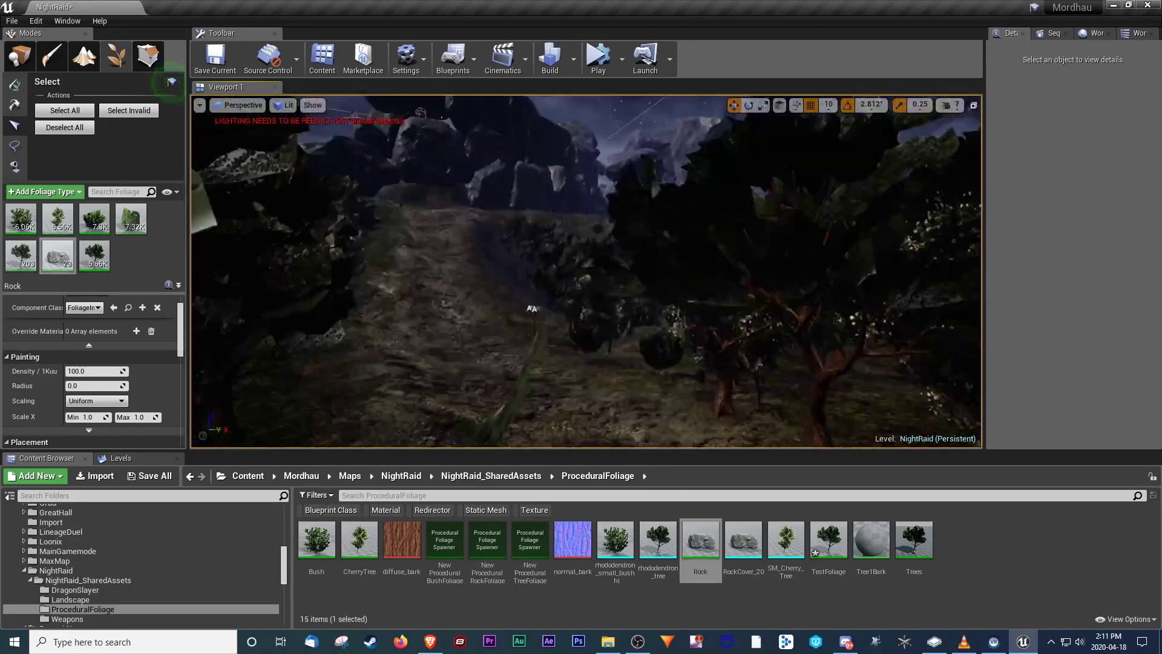
- Examine the high ground above the forest and the wooden structure among the rocks
{"action": "right_click_drag", "start_coordinate": [586, 271], "coordinate": [666, 242]}
{"action": "key", "text": "w"}
{"action": "key", "text": "w"}
{"action": "right_click_drag", "start_coordinate": [586, 272], "coordinate": [787, 279]}
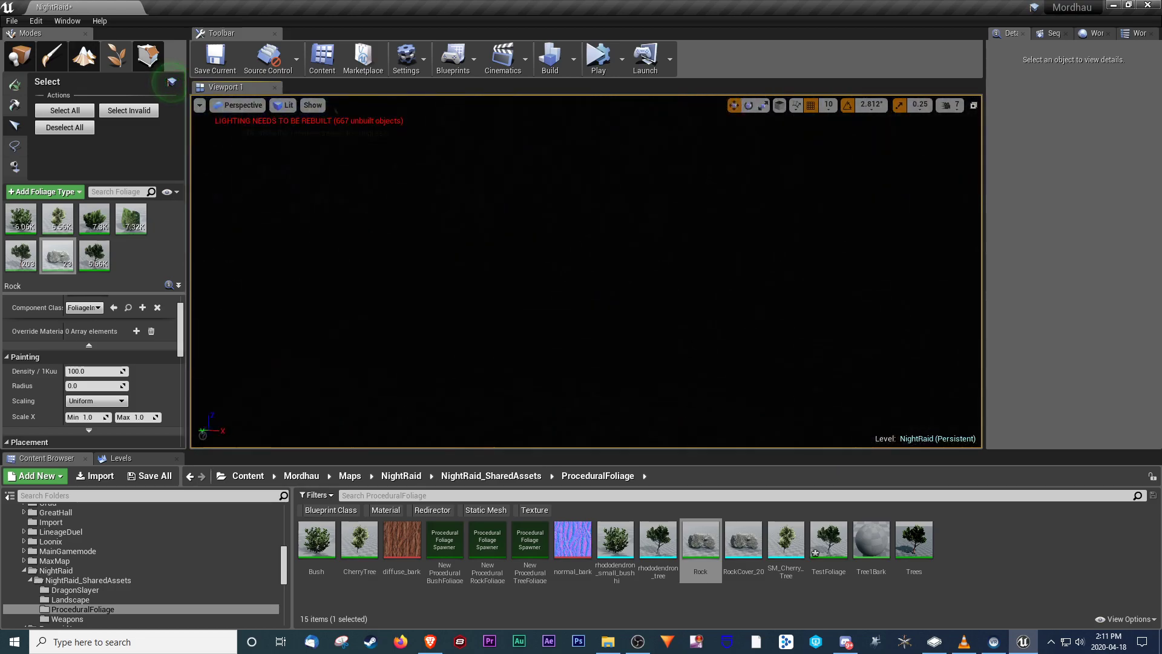
{"action": "right_click_drag", "start_coordinate": [586, 271], "coordinate": [447, 249]}
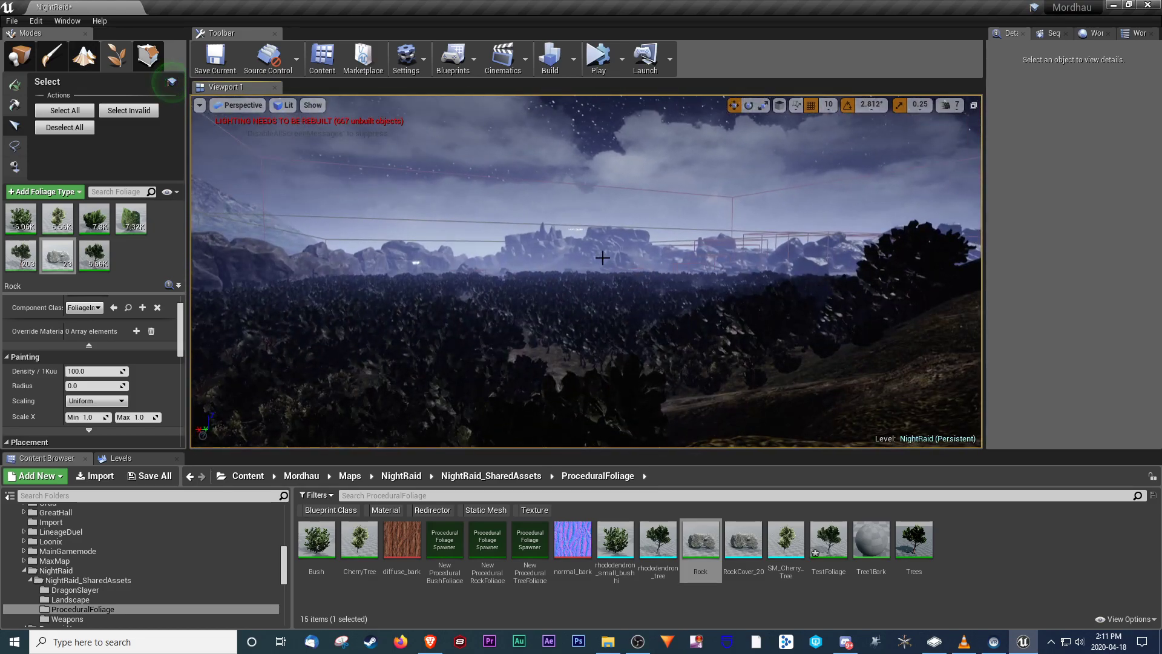
{"action": "right_click_drag", "start_coordinate": [747, 285], "coordinate": [957, 158]}
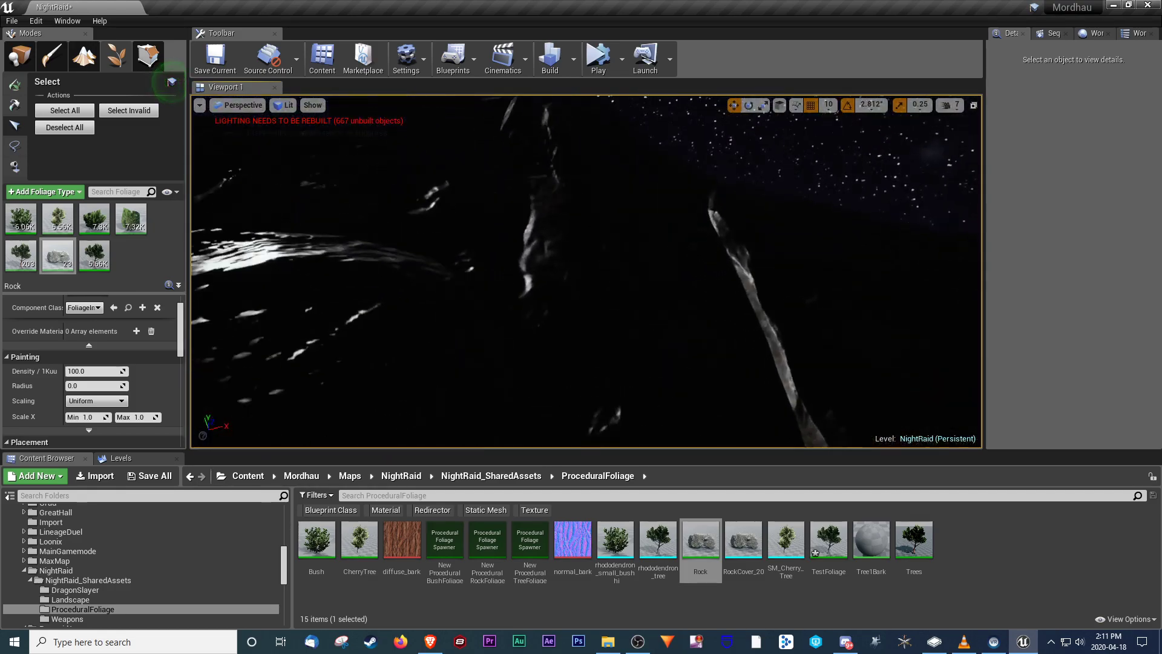
{"action": "right_click_drag", "start_coordinate": [586, 271], "coordinate": [715, 363]}
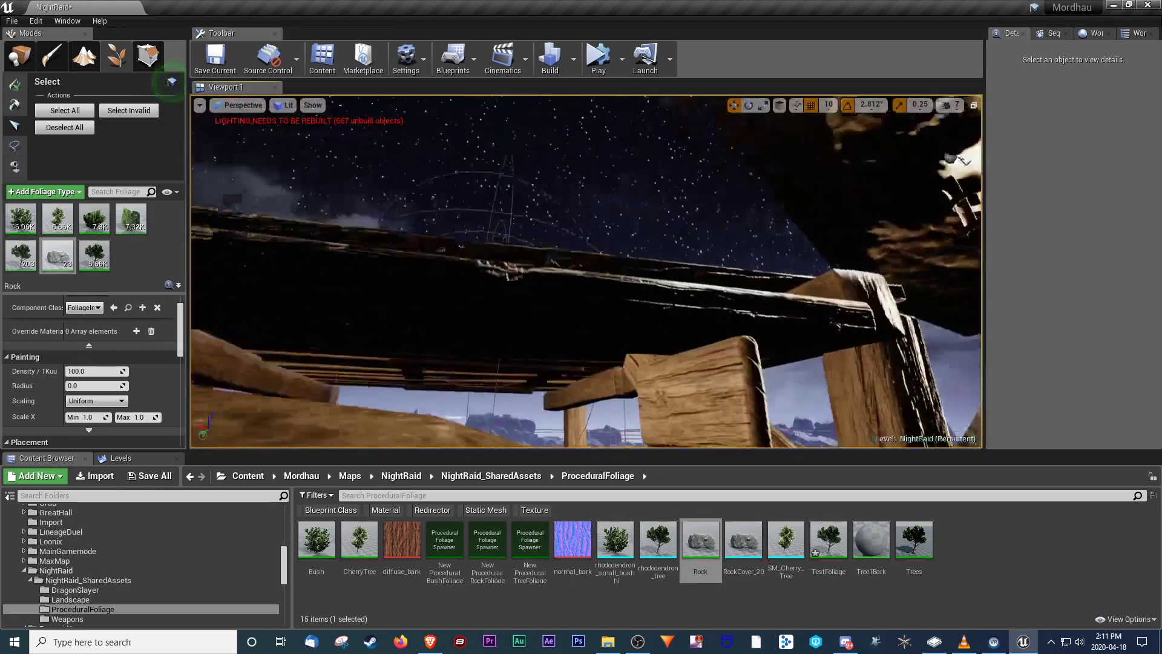
{"action": "right_click_drag", "start_coordinate": [586, 271], "coordinate": [738, 333]}
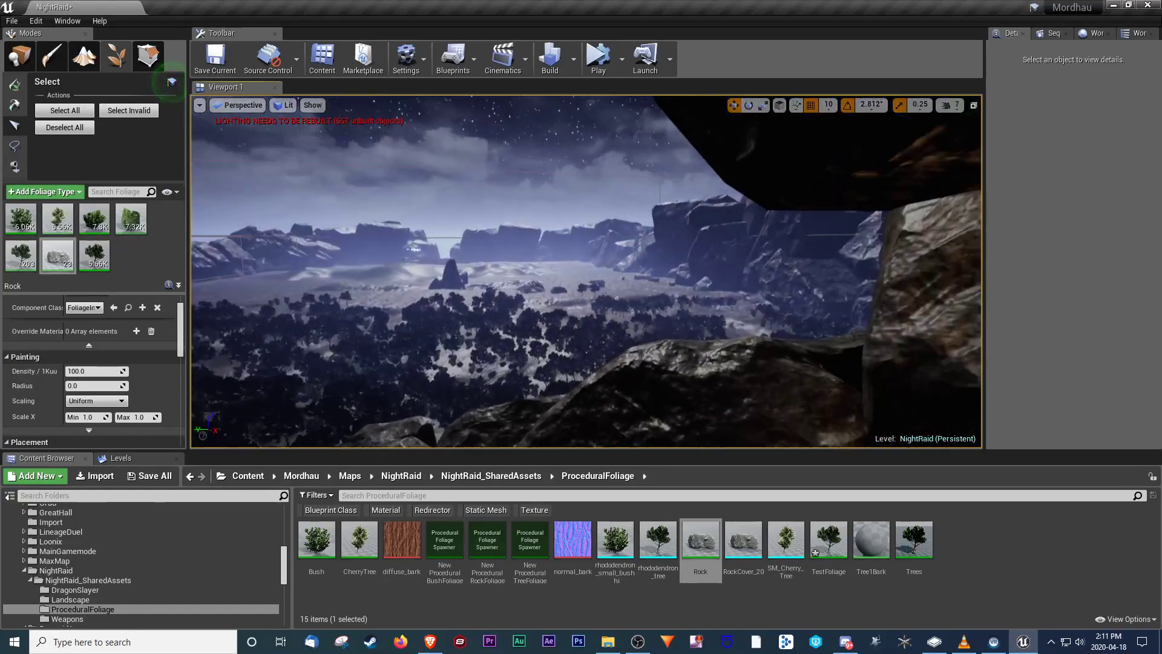
- Survey the tree coverage across the valley from the rocky overlook
{"action": "right_click_drag", "start_coordinate": [586, 271], "coordinate": [315, 266]}
{"action": "right_click_drag", "start_coordinate": [666, 276], "coordinate": [728, 276]}
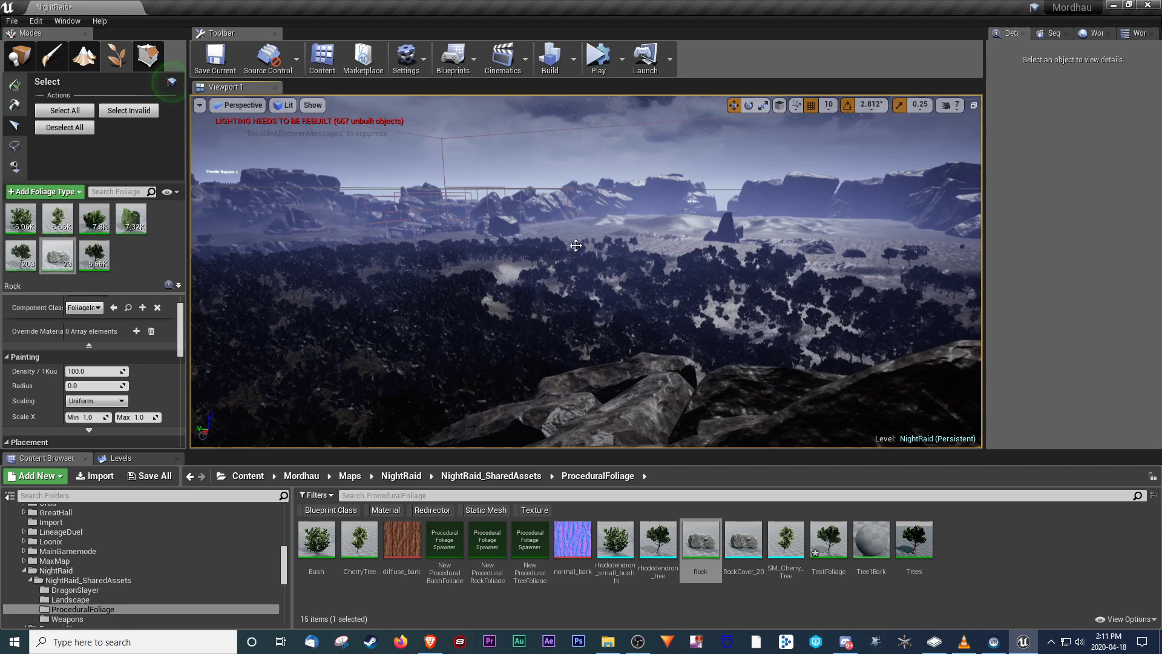
{"action": "right_click_drag", "start_coordinate": [781, 234], "coordinate": [833, 242]}
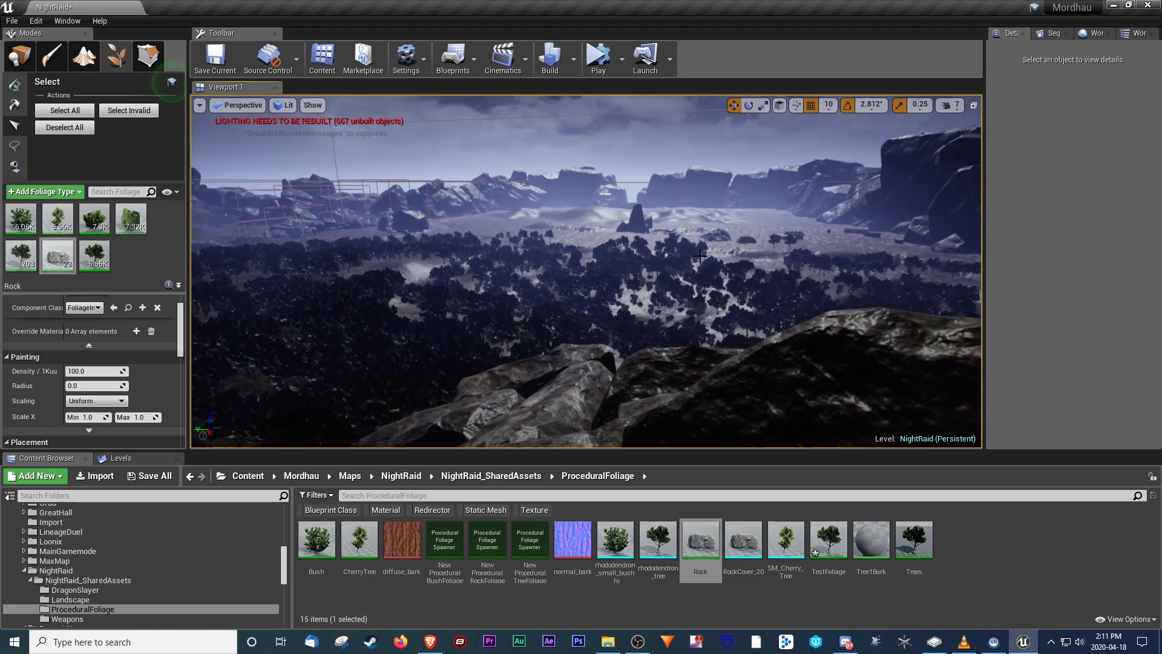
{"action": "right_click_drag", "start_coordinate": [698, 257], "coordinate": [756, 259]}
{"action": "right_click_drag", "start_coordinate": [586, 271], "coordinate": [460, 308]}
{"action": "right_click_drag", "start_coordinate": [555, 442], "coordinate": [551, 432]}
{"action": "key", "text": "s"}
{"action": "right_click_drag", "start_coordinate": [586, 271], "coordinate": [508, 248]}
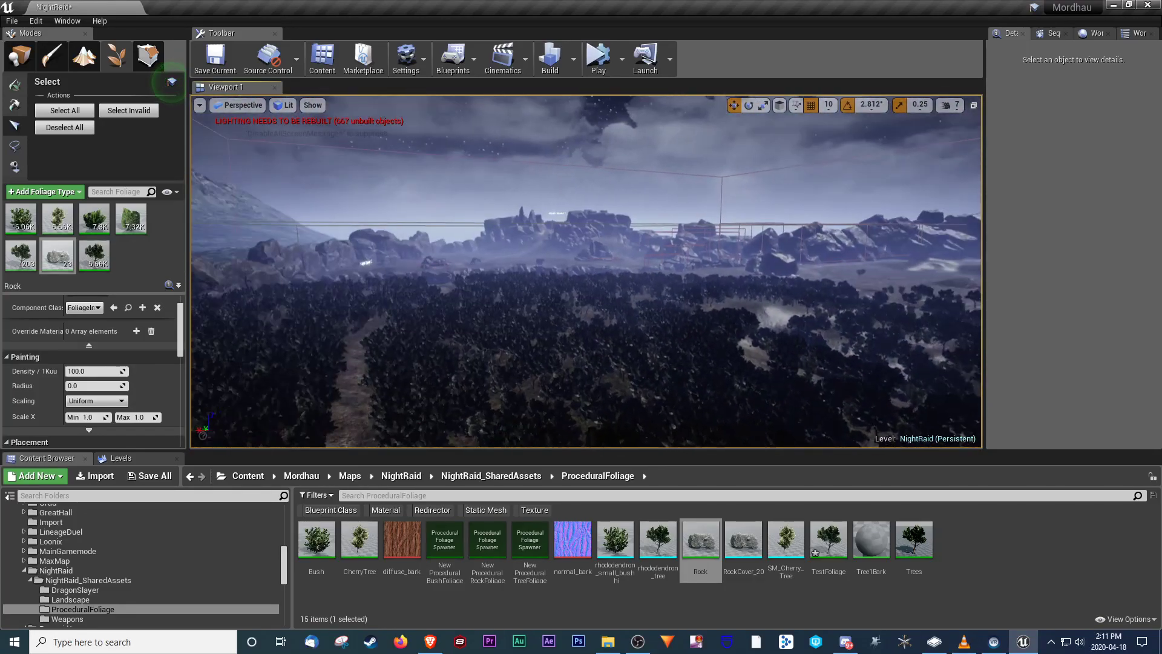
{"action": "right_click_drag", "start_coordinate": [586, 271], "coordinate": [630, 242]}
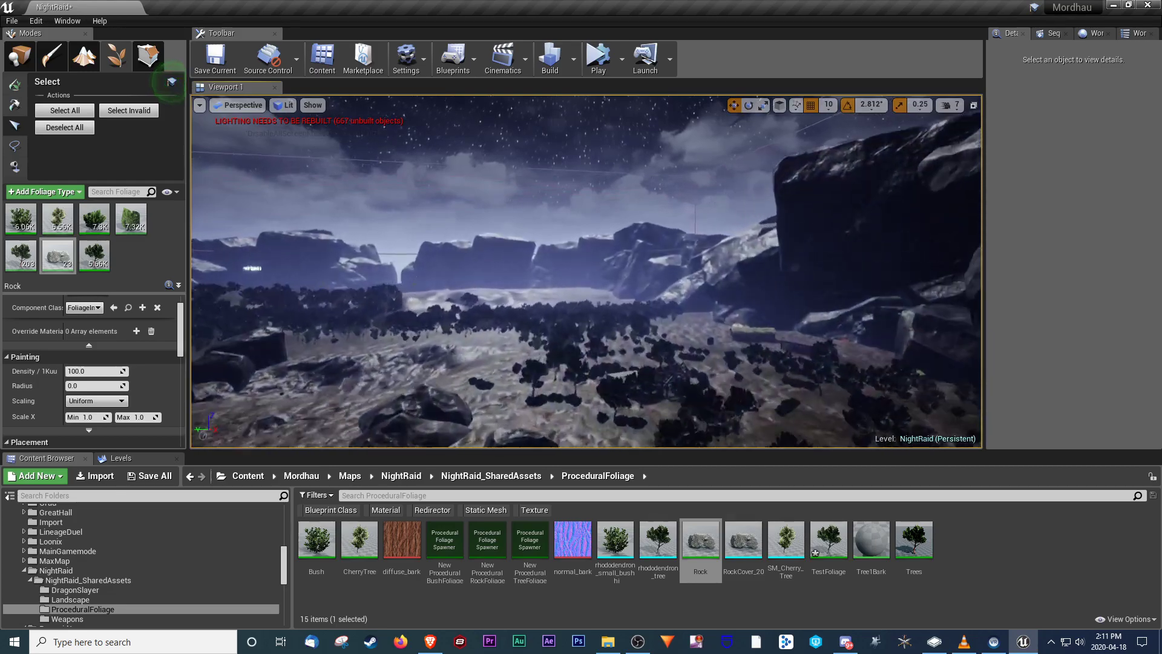
- Inspect the foliage along the forest road and around the nearby Horde Spawn markers
{"action": "key", "text": "w"}
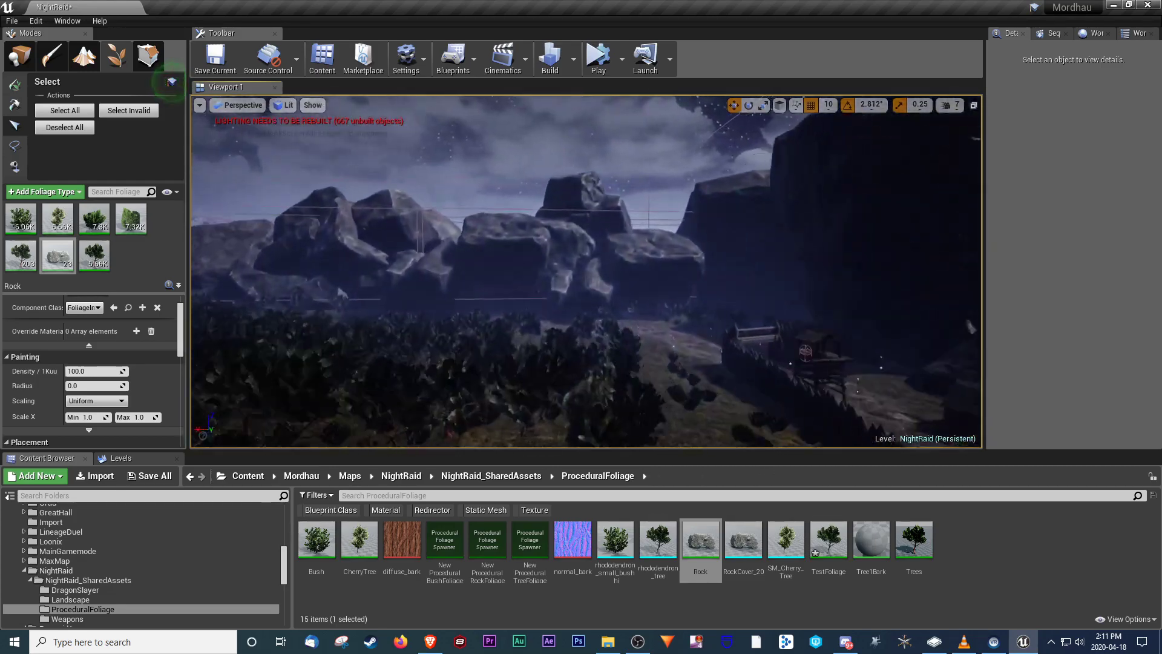
{"action": "right_click_drag", "start_coordinate": [586, 271], "coordinate": [404, 271]}
{"action": "key", "text": "w"}
{"action": "key", "text": "w"}
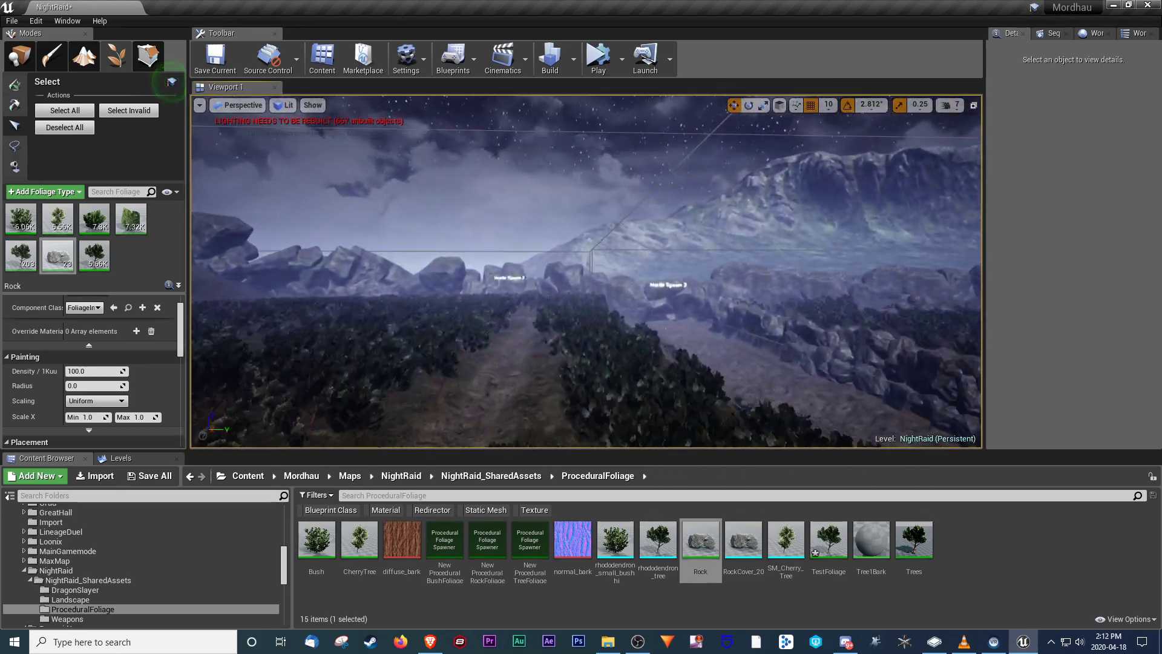
{"action": "right_click_drag", "start_coordinate": [586, 272], "coordinate": [465, 271]}
{"action": "key", "text": "w"}
{"action": "key", "text": "w"}
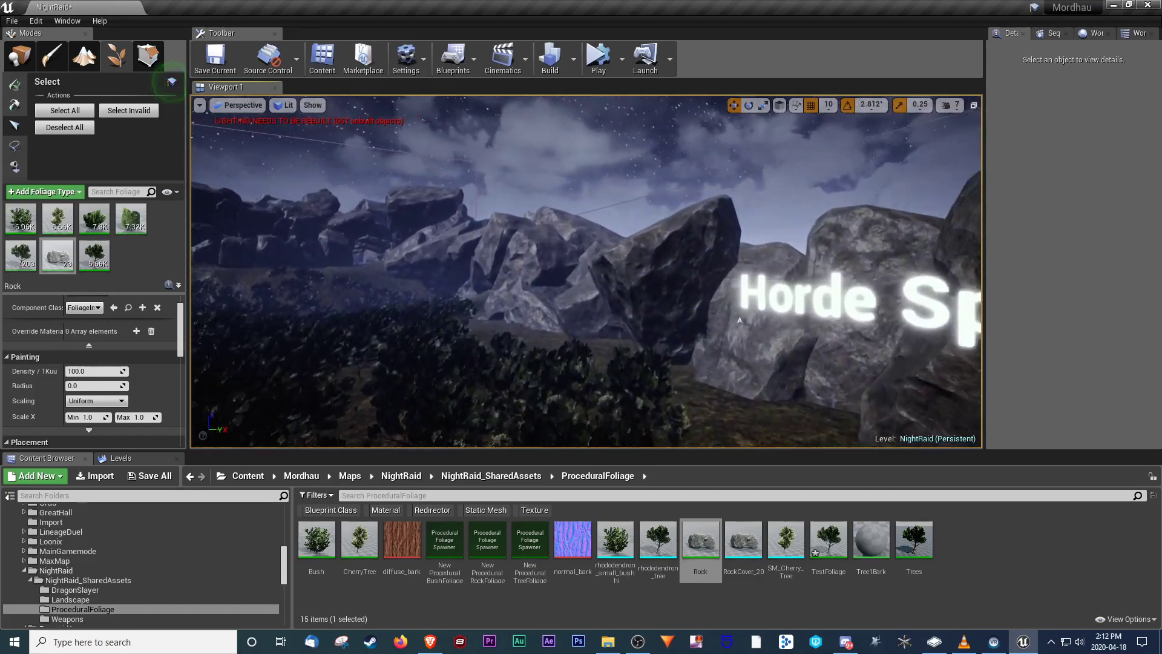
{"action": "key", "text": "w"}
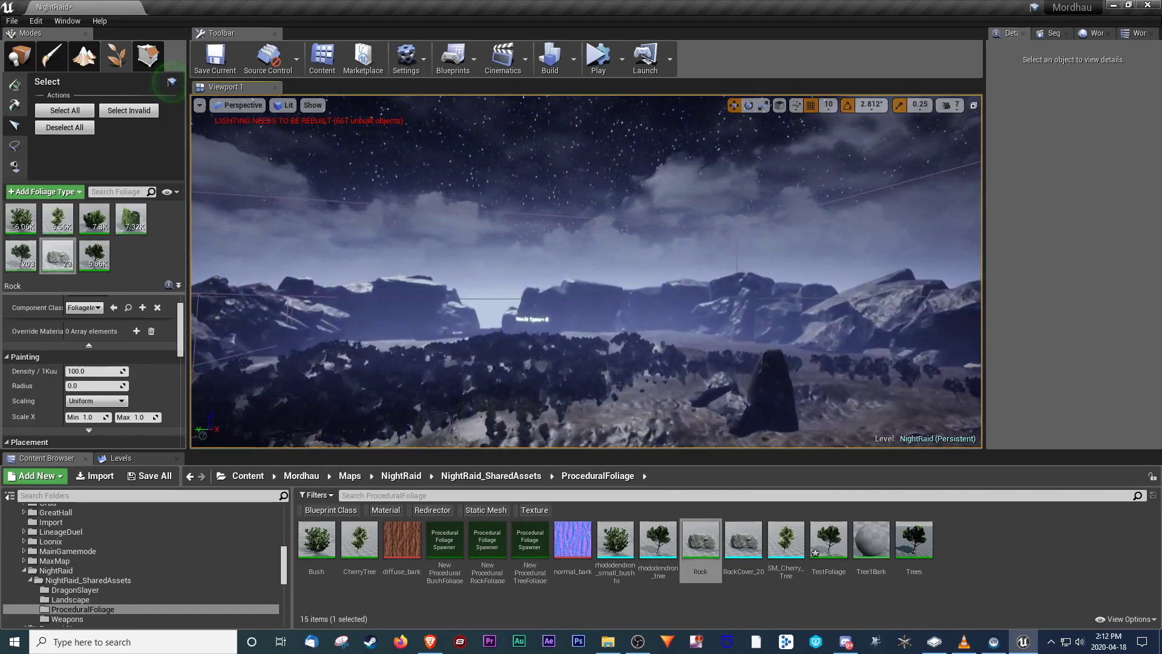
- Compare the sparse foliage on the pale open ground with the dense forest below the mountain
{"action": "right_click_drag", "start_coordinate": [586, 271], "coordinate": [889, 210]}
{"action": "key", "text": "w"}
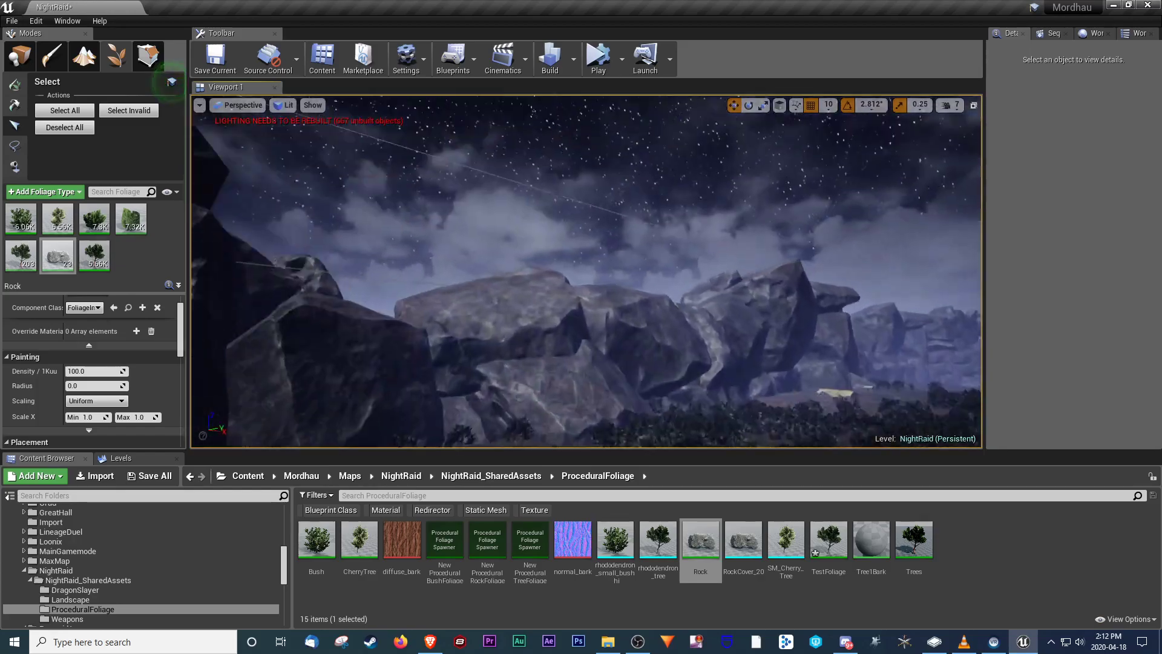
{"action": "key", "text": "w"}
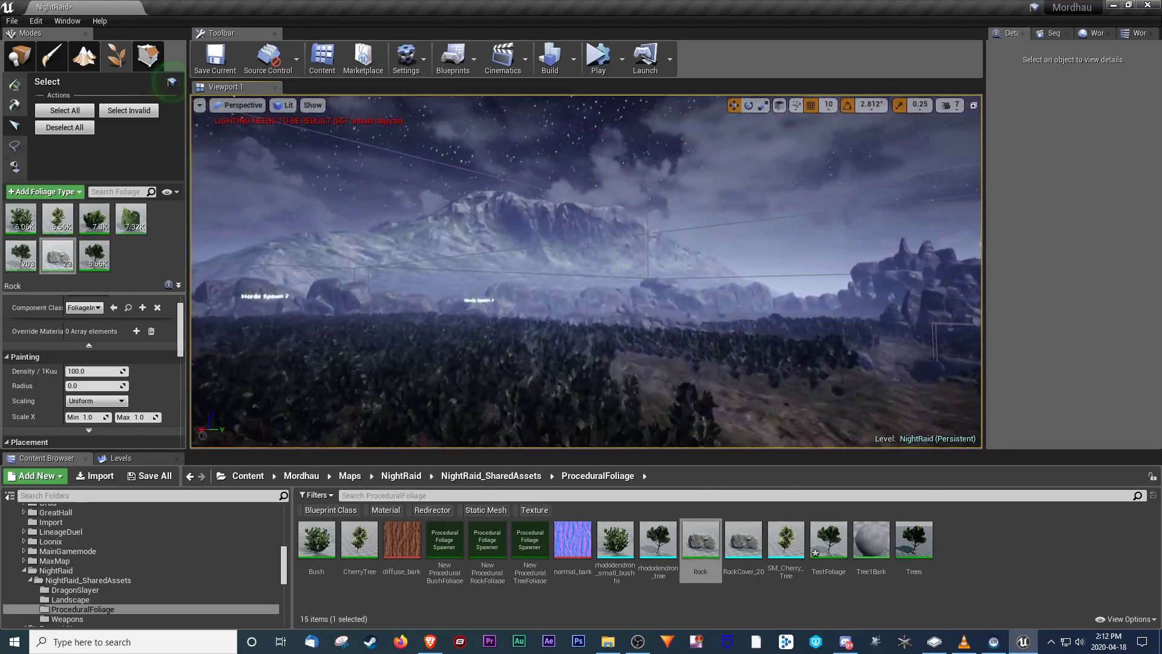
{"action": "key", "text": "w"}
{"action": "right_click_drag", "start_coordinate": [586, 272], "coordinate": [900, 271]}
{"action": "key", "text": "w"}
{"action": "right_click_drag", "start_coordinate": [586, 271], "coordinate": [452, 271]}
{"action": "key", "text": "d"}
{"action": "right_click_drag", "start_coordinate": [586, 271], "coordinate": [362, 271]}
{"action": "right_click_drag", "start_coordinate": [586, 271], "coordinate": [622, 250]}
{"action": "key", "text": "w"}
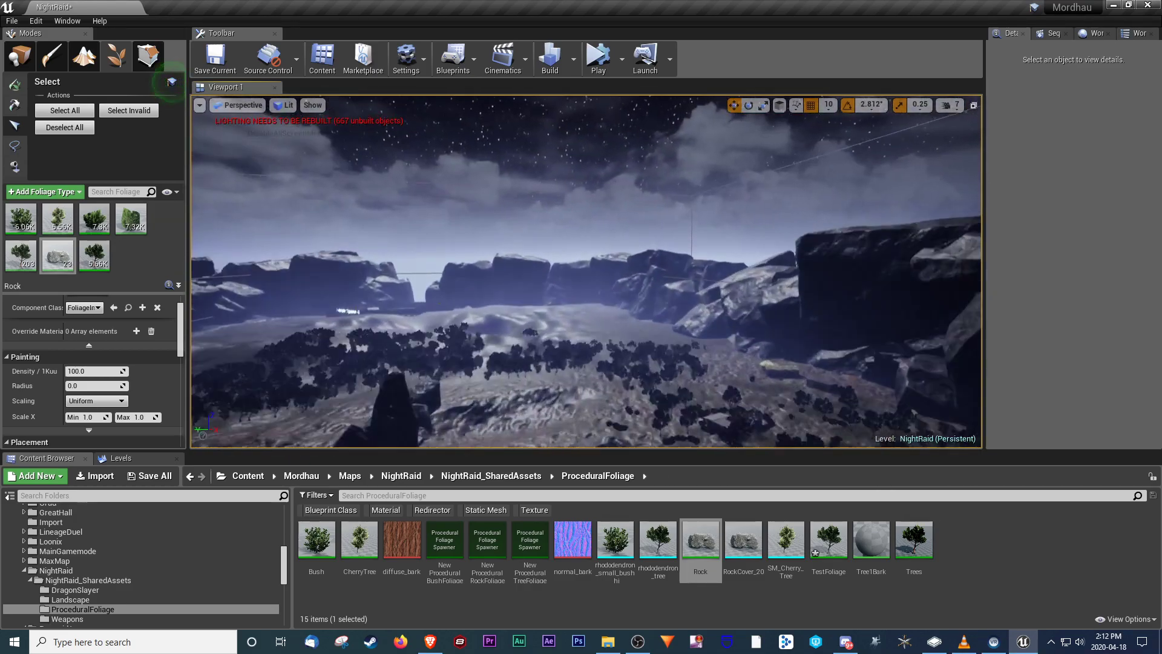
- Examine the trees and bushes around the roofless timber house frame in the clearing
{"action": "right_click_drag", "start_coordinate": [586, 271], "coordinate": [368, 271]}
{"action": "key", "text": "w"}
{"action": "key", "text": "w"}
{"action": "right_click_drag", "start_coordinate": [586, 271], "coordinate": [362, 299]}
{"action": "right_click_drag", "start_coordinate": [447, 271], "coordinate": [519, 290]}
{"action": "key", "text": "a"}
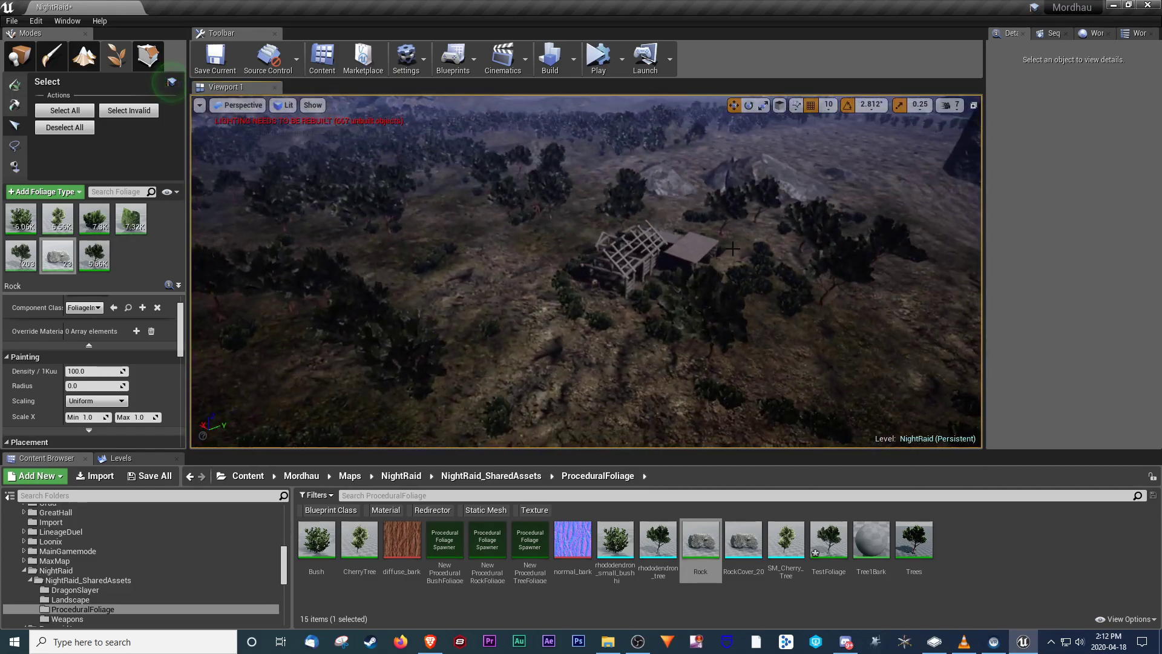
{"action": "right_click_drag", "start_coordinate": [662, 283], "coordinate": [659, 296]}
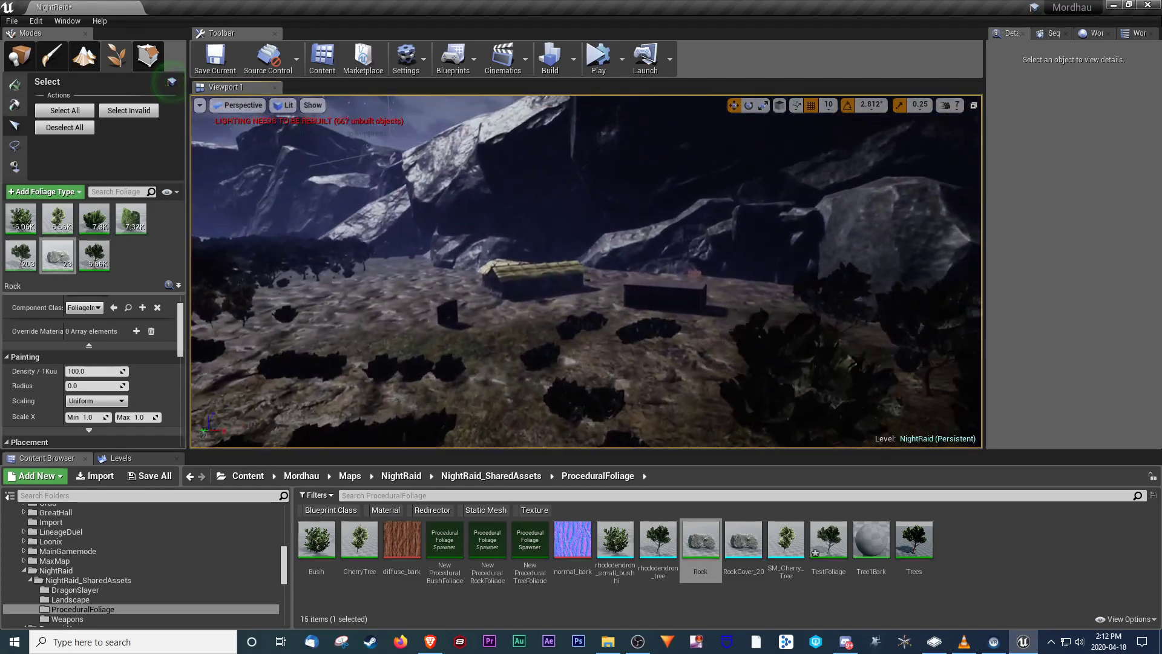
- Inspect the thatched hut below the cliffs, including the treasure chests inside it
{"action": "right_click_drag", "start_coordinate": [559, 312], "coordinate": [862, 312]}
{"action": "key", "text": "w"}
{"action": "right_click_drag", "start_coordinate": [586, 271], "coordinate": [348, 290]}
{"action": "key", "text": "w"}
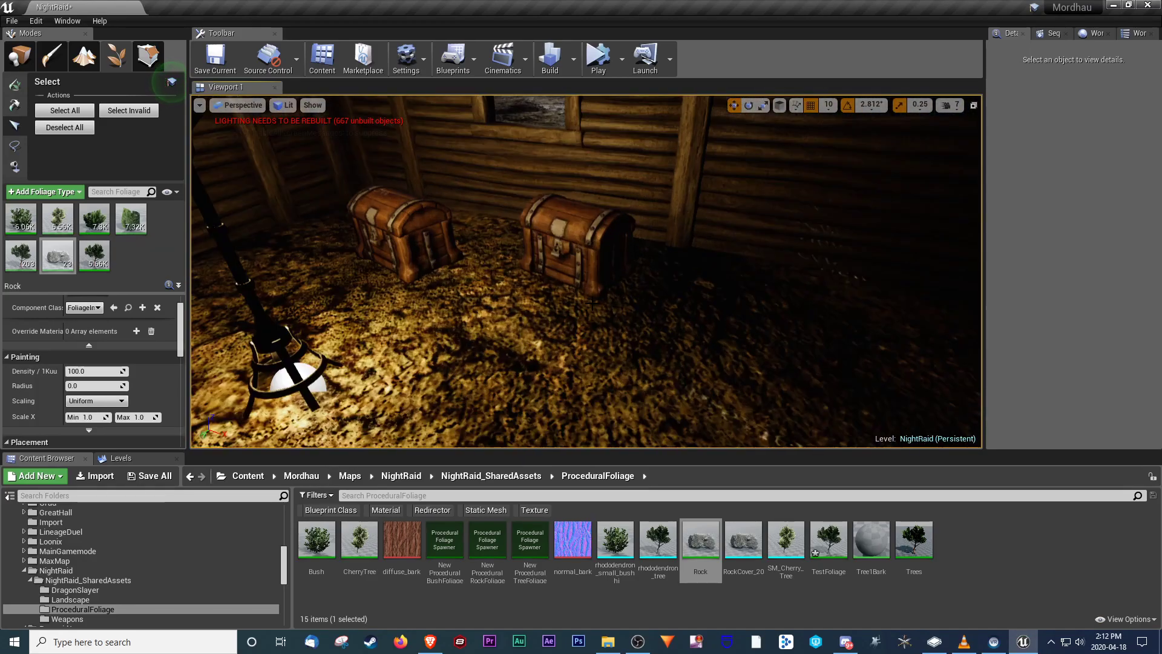
{"action": "right_click_drag", "start_coordinate": [592, 304], "coordinate": [503, 304]}
{"action": "right_click_drag", "start_coordinate": [813, 176], "coordinate": [521, 176]}
{"action": "right_click_drag", "start_coordinate": [586, 271], "coordinate": [720, 279]}
{"action": "key", "text": "s"}
{"action": "right_click_drag", "start_coordinate": [598, 337], "coordinate": [726, 357]}
{"action": "key", "text": "w"}
{"action": "right_click_drag", "start_coordinate": [586, 271], "coordinate": [586, 284]}
{"action": "key", "text": "s"}
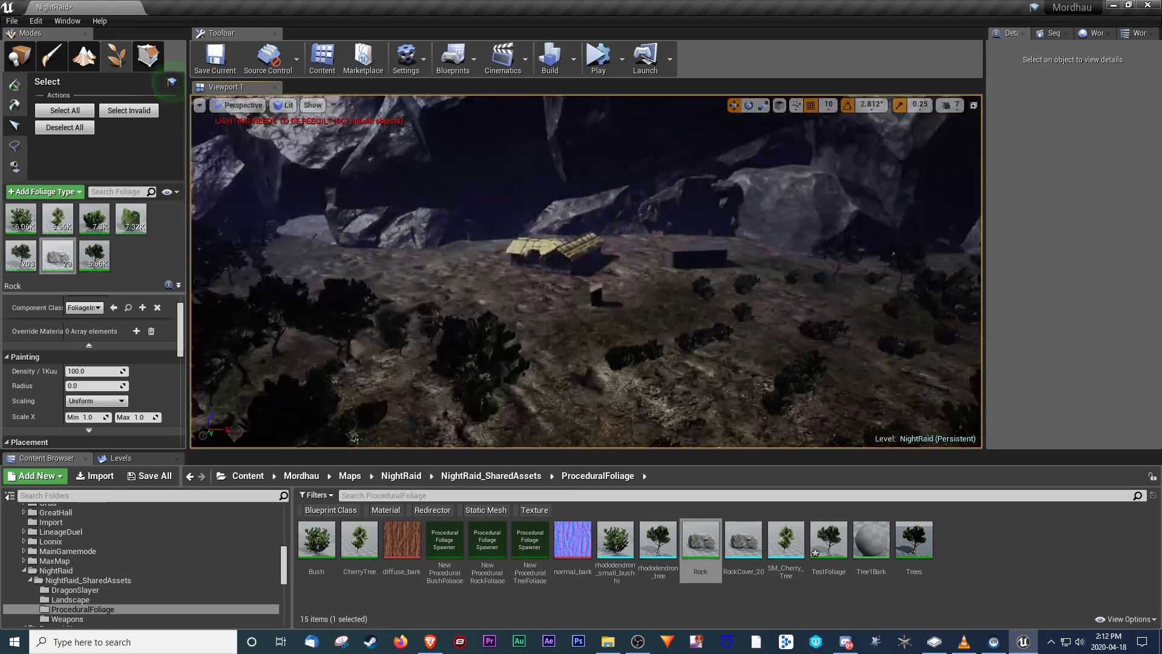
- Examine the tree spread between the huts and the surrounding cliffs from above and at tree height
{"action": "key", "text": "a"}
{"action": "right_click_drag", "start_coordinate": [634, 350], "coordinate": [623, 350]}
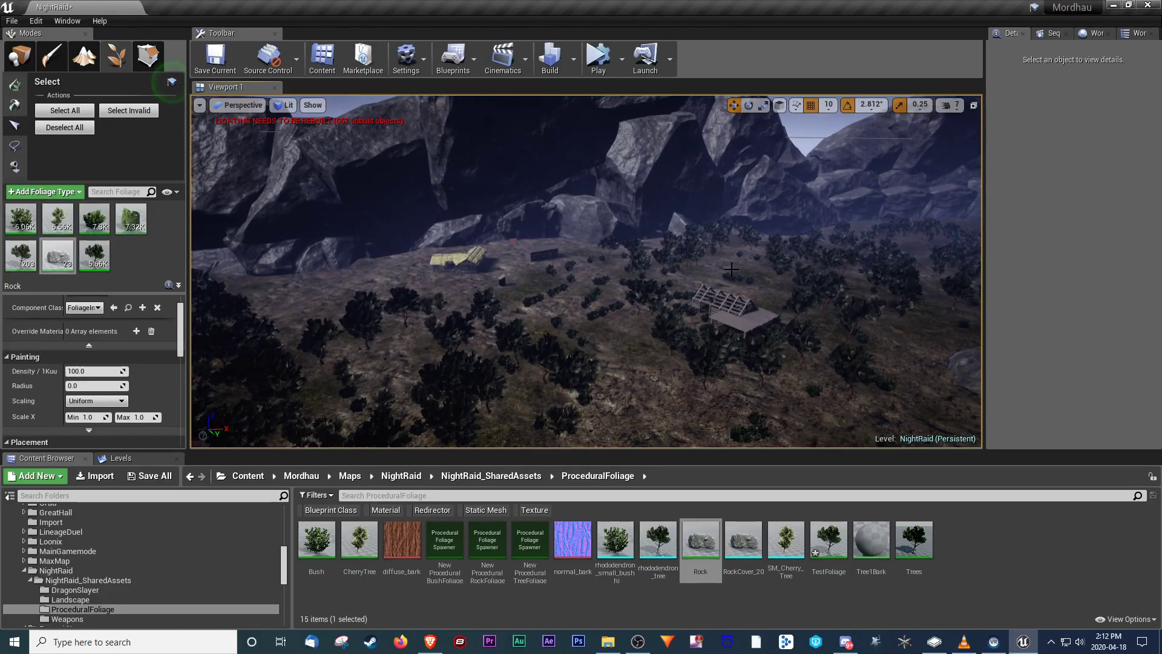
{"action": "right_click_drag", "start_coordinate": [586, 271], "coordinate": [671, 271]}
{"action": "key", "text": "s"}
{"action": "key", "text": "a"}
{"action": "mouse_move", "coordinate": [586, 272]}
{"action": "right_mouse_down"}
{"action": "mouse_move", "coordinate": [519, 271]}
{"action": "mouse_move", "coordinate": [565, 271]}
{"action": "right_mouse_up"}
{"action": "key", "text": "w"}
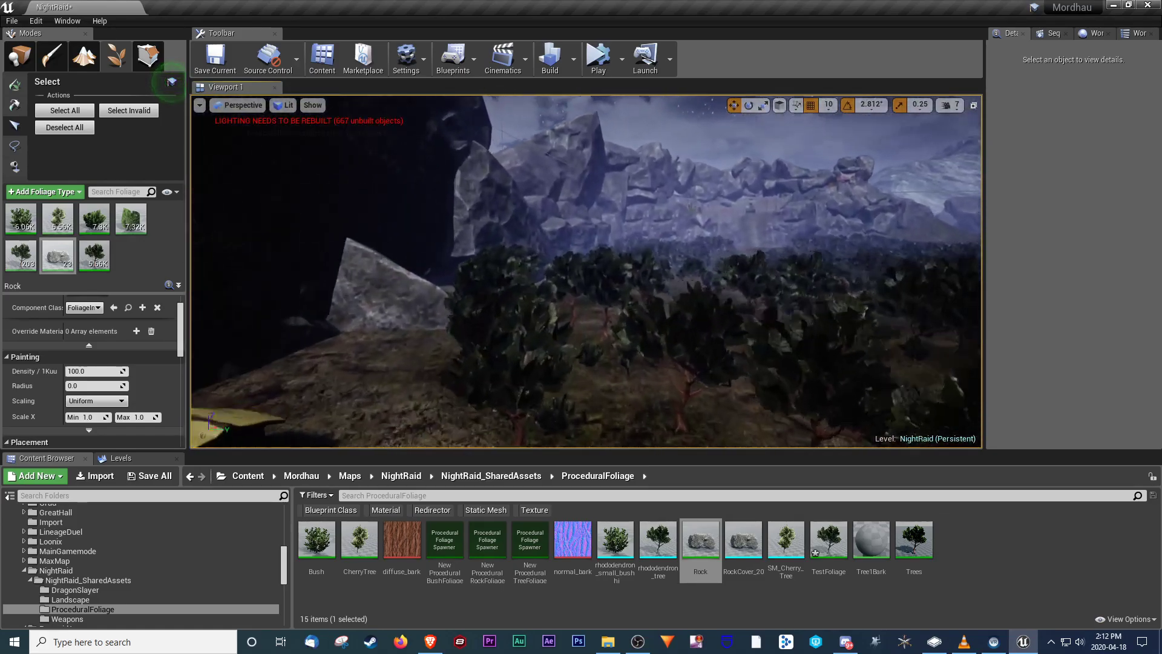
{"action": "key", "text": "w"}
- Survey the forest near Horde Spawn 4, the rock cliffs and the castle walls facing Horde Spawn 1
{"action": "right_click_drag", "start_coordinate": [586, 271], "coordinate": [925, 260]}
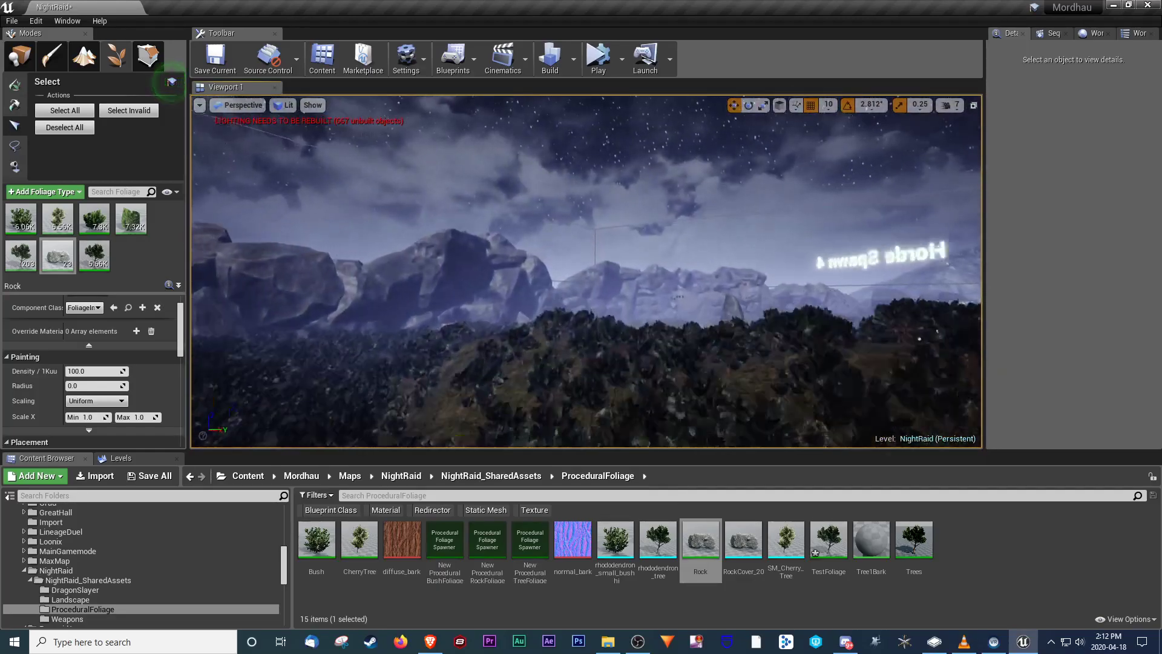
{"action": "key", "text": "w"}
{"action": "right_click_drag", "start_coordinate": [586, 271], "coordinate": [908, 266]}
{"action": "right_click_drag", "start_coordinate": [586, 271], "coordinate": [344, 272]}
{"action": "key", "text": "w"}
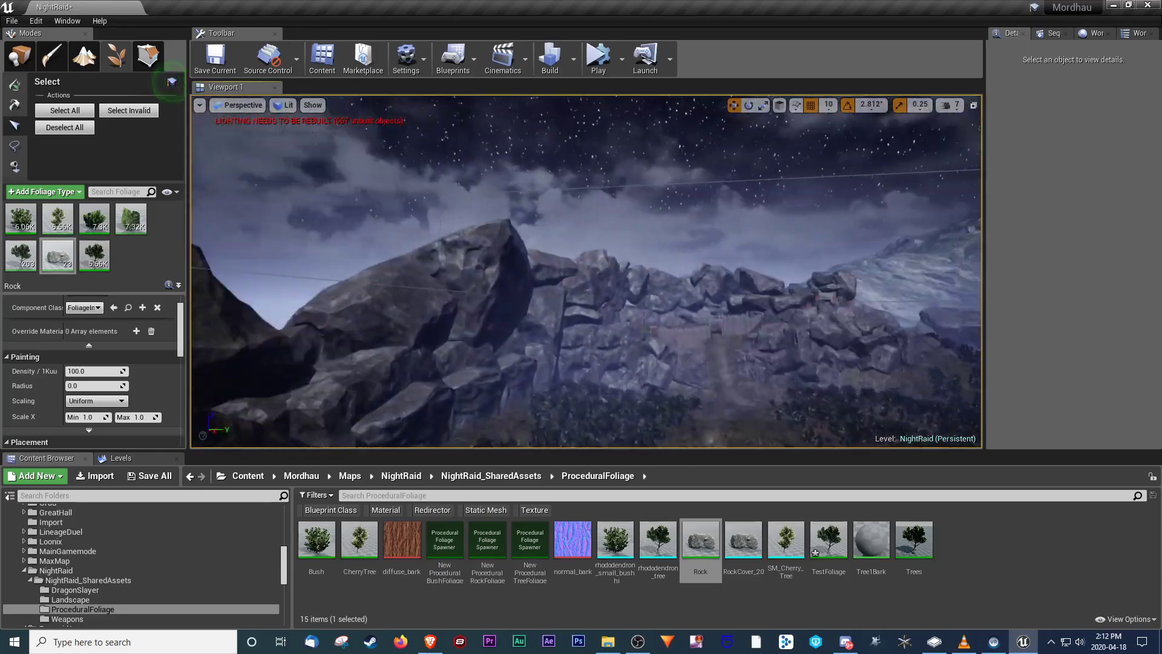
{"action": "key", "text": "w"}
{"action": "right_click_drag", "start_coordinate": [586, 271], "coordinate": [949, 260]}
{"action": "key", "text": "w"}
{"action": "right_click_drag", "start_coordinate": [586, 271], "coordinate": [707, 271]}
{"action": "key", "text": "w"}
{"action": "key", "text": "w"}
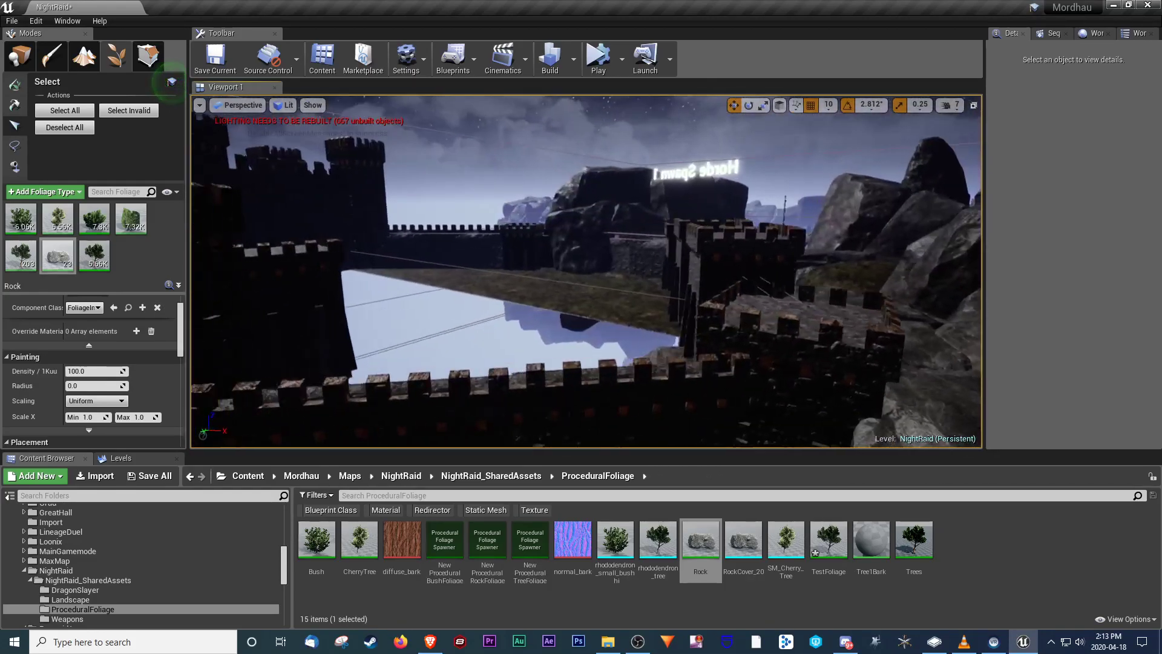
- Survey the castle walls, the water beside them and the tall rock pillars near Horde Spawn 1
{"action": "key", "text": "w"}
{"action": "right_click_drag", "start_coordinate": [586, 271], "coordinate": [707, 253]}
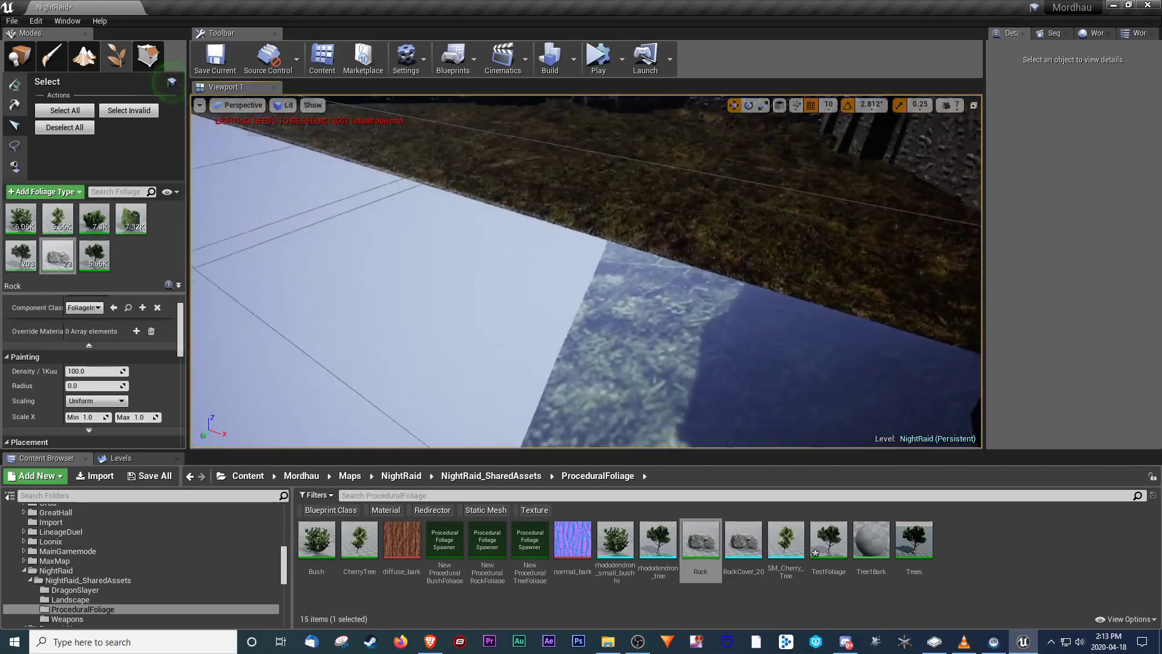
{"action": "right_click_drag", "start_coordinate": [586, 271], "coordinate": [586, 205]}
{"action": "key", "text": "w"}
{"action": "right_click_drag", "start_coordinate": [586, 271], "coordinate": [465, 301]}
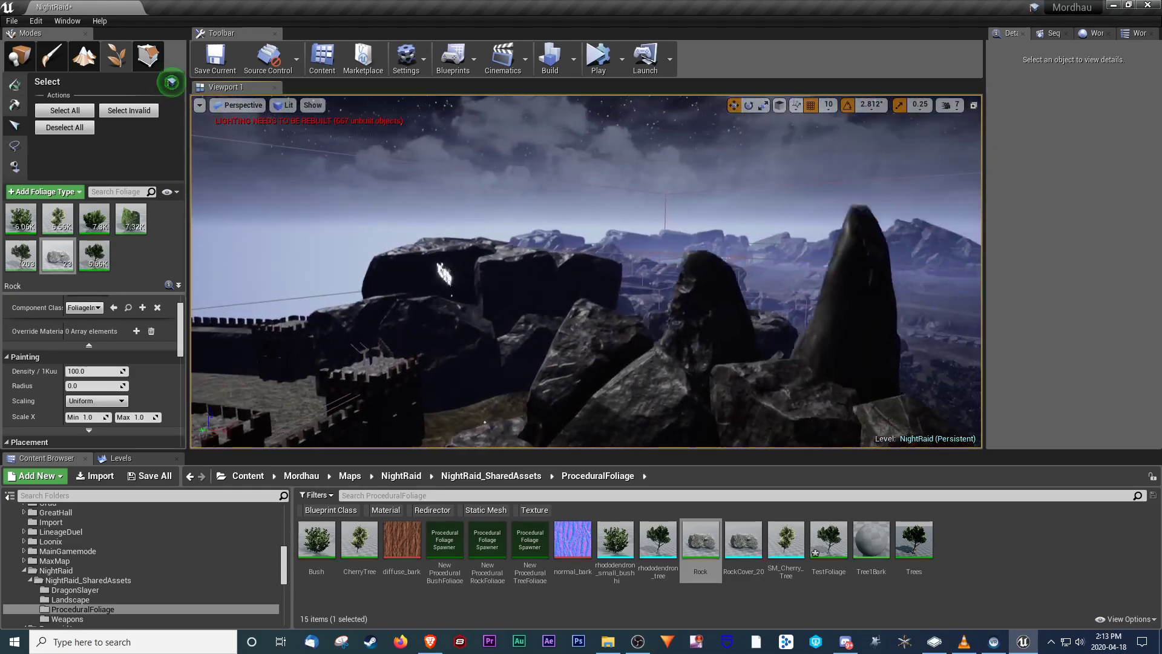
{"action": "key", "text": "w"}
{"action": "right_click_drag", "start_coordinate": [586, 271], "coordinate": [949, 240]}
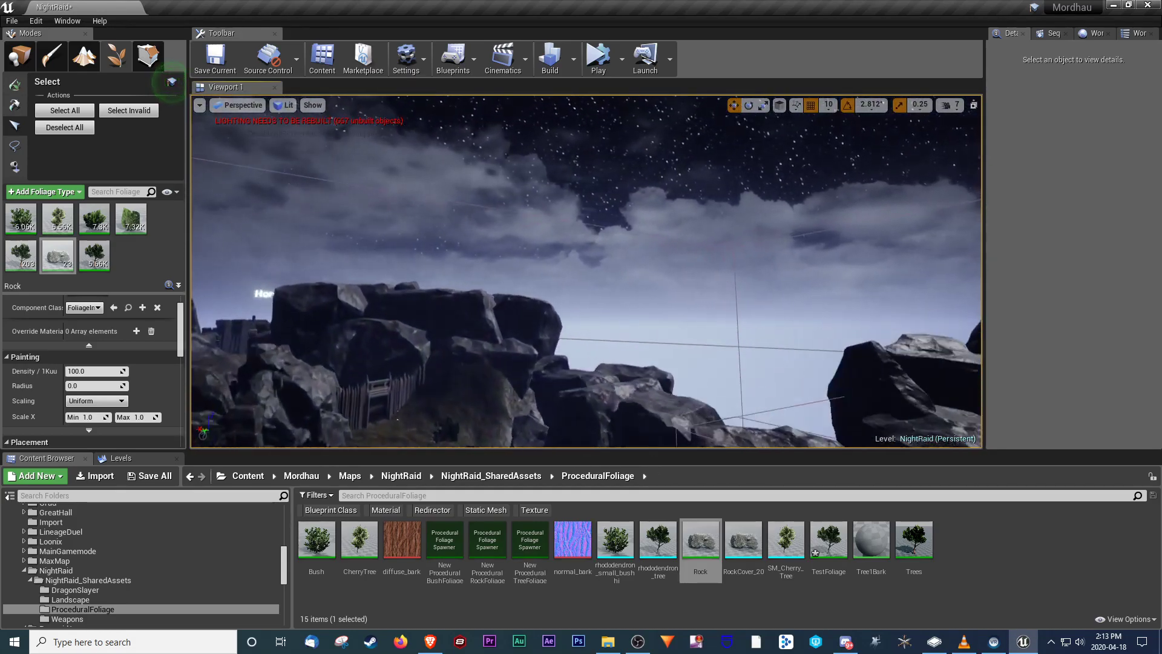
- Examine the forest's tree coverage and distant foliage from above, out to the sandy clearing with the pointed rock
{"action": "key", "text": "w"}
{"action": "right_click_drag", "start_coordinate": [586, 272], "coordinate": [507, 274]}
{"action": "key", "text": "w"}
{"action": "key", "text": "w"}
{"action": "key", "text": "w"}
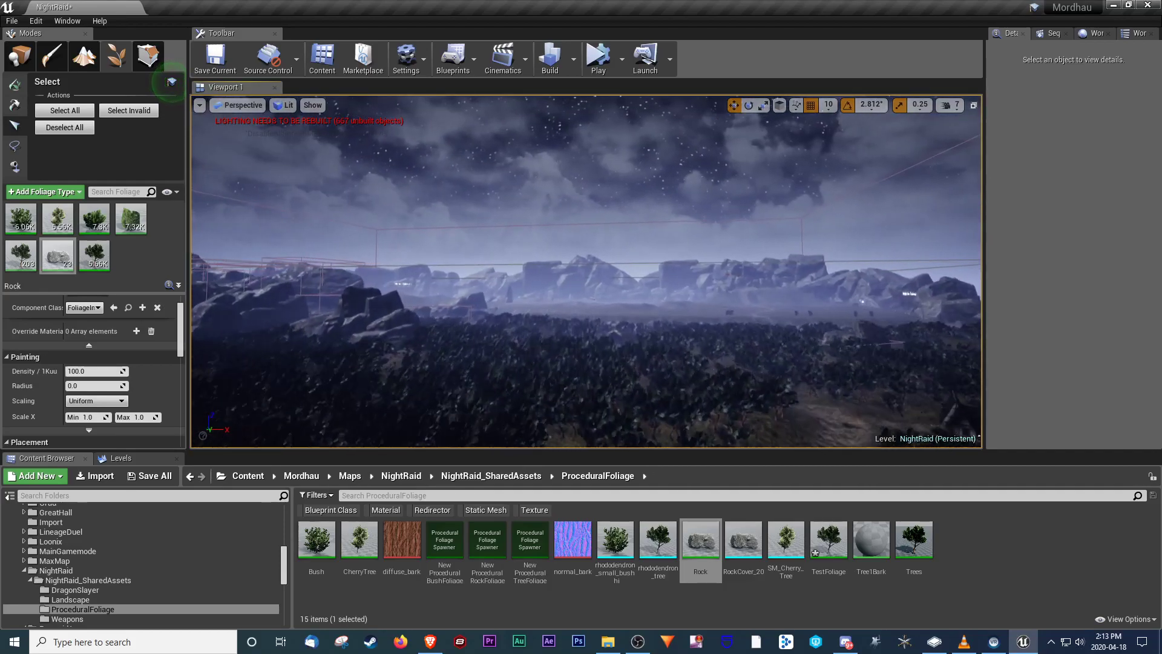
{"action": "key", "text": "w"}
{"action": "right_click_drag", "start_coordinate": [586, 271], "coordinate": [339, 272]}
{"action": "key", "text": "w"}
{"action": "key", "text": "w"}
{"action": "key", "text": "w"}
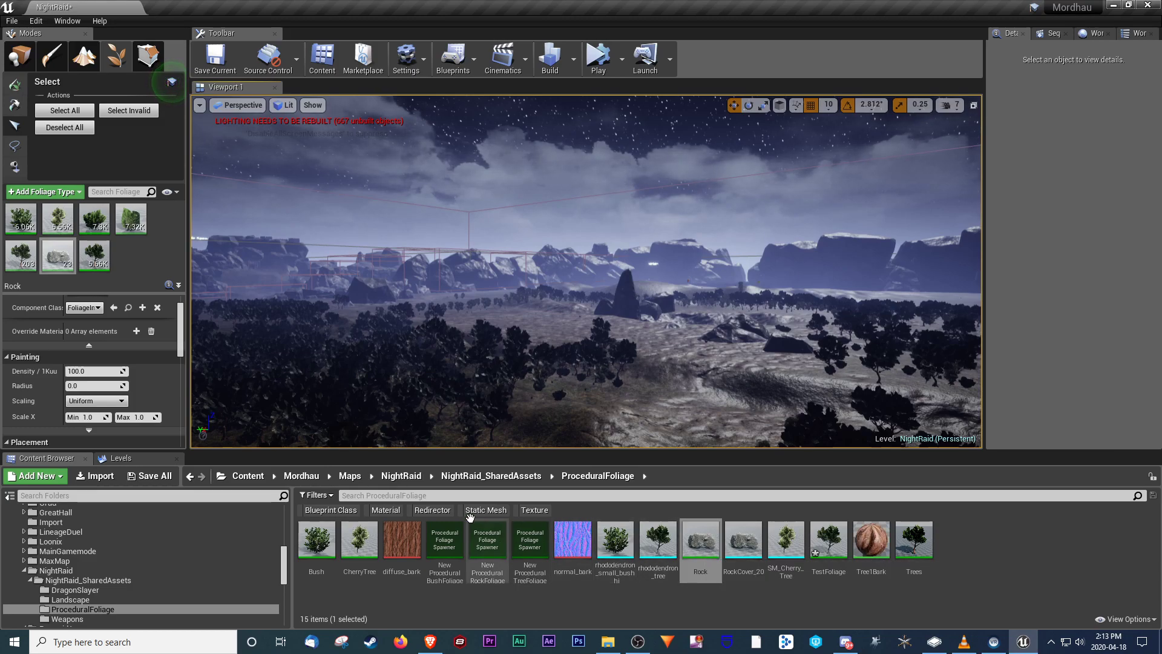
{"action": "scroll", "coordinate": [80, 547], "scroll_direction": "up", "scroll_amount": 10}
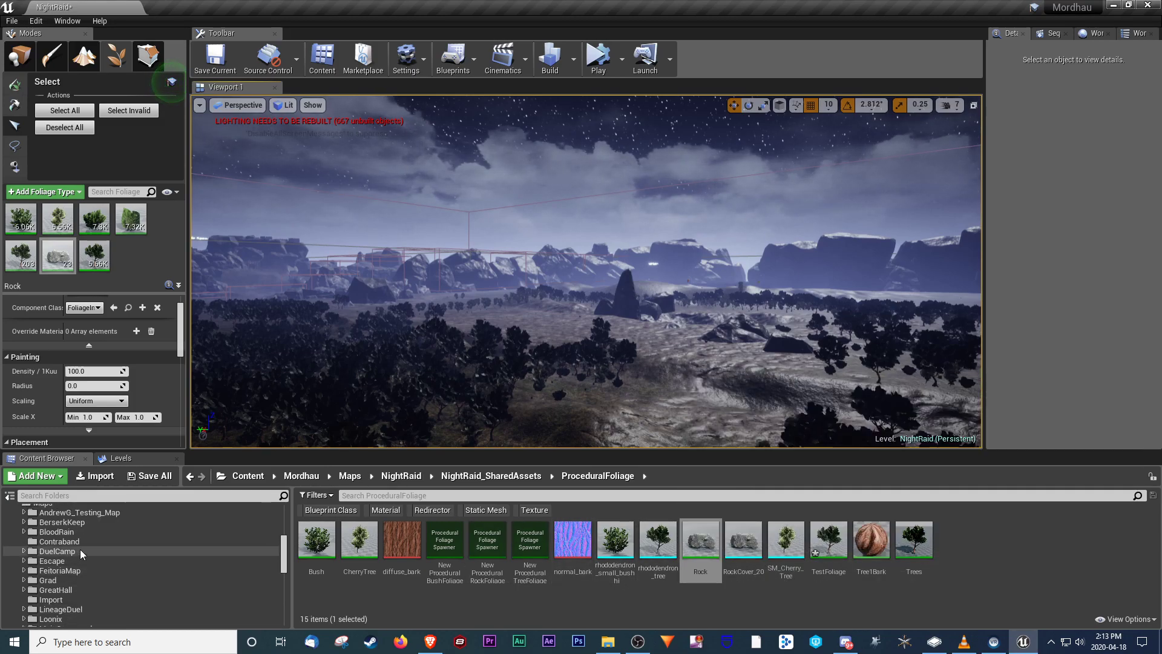
{"action": "scroll", "coordinate": [97, 548], "scroll_direction": "down", "scroll_amount": 10}
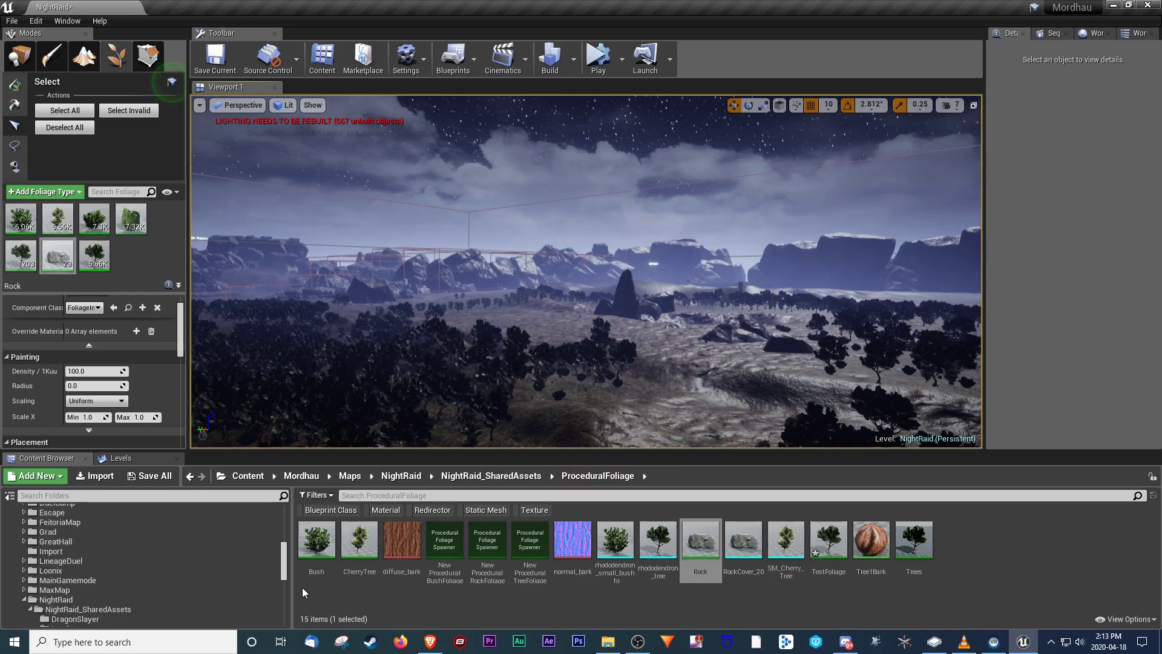
{"action": "scroll", "coordinate": [187, 561], "scroll_direction": "down", "scroll_amount": 3}
{"action": "mouse_move", "coordinate": [701, 541]}
{"action": "left_mouse_down"}
{"action": "mouse_move", "coordinate": [676, 546]}
{"action": "mouse_move", "coordinate": [702, 527]}
{"action": "mouse_move", "coordinate": [708, 536]}
{"action": "left_mouse_up"}
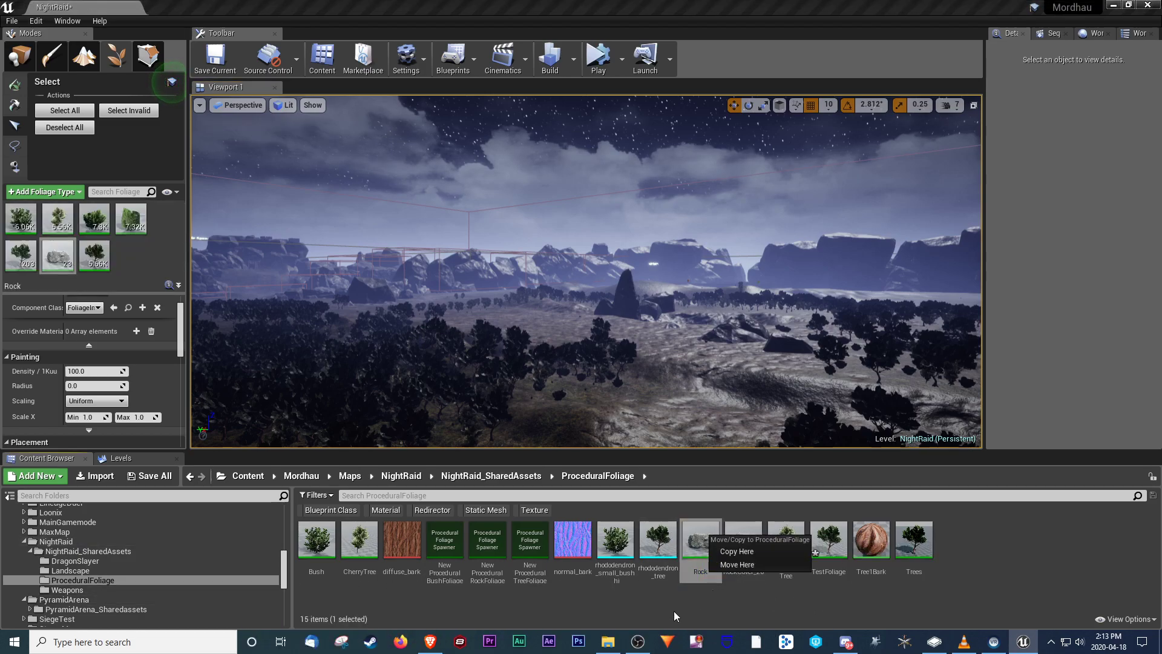
{"action": "left_click", "coordinate": [585, 615]}
{"action": "left_click", "coordinate": [402, 538]}
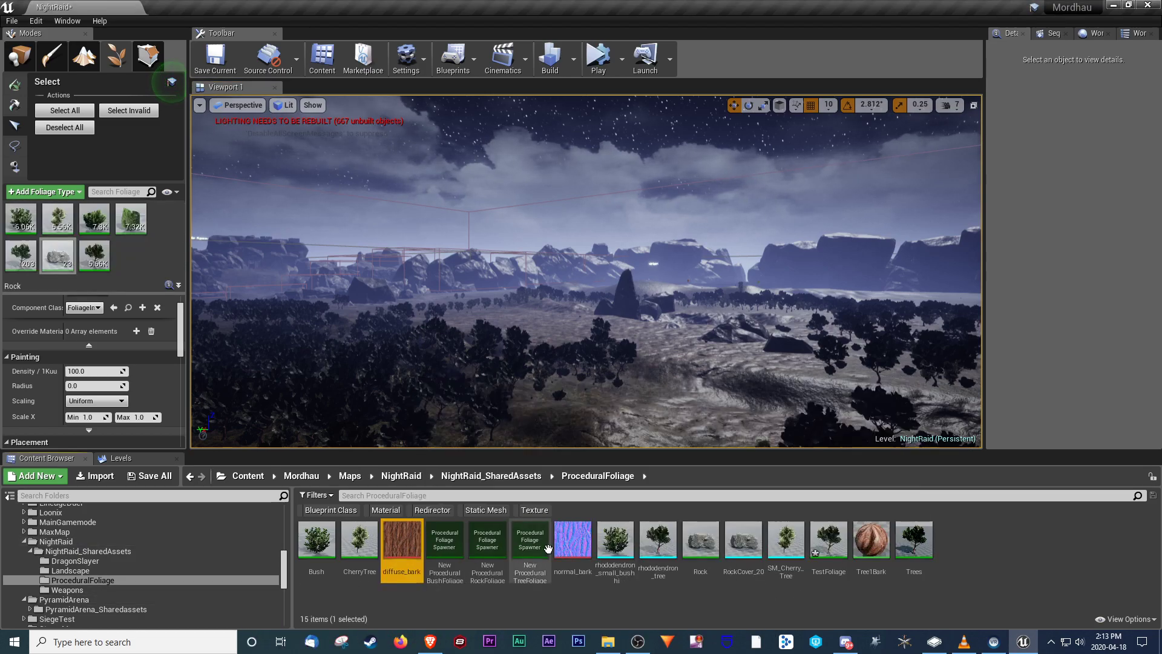
{"action": "left_click", "coordinate": [567, 539], "text": "ctrl"}
{"action": "left_click", "coordinate": [658, 542], "text": "ctrl"}
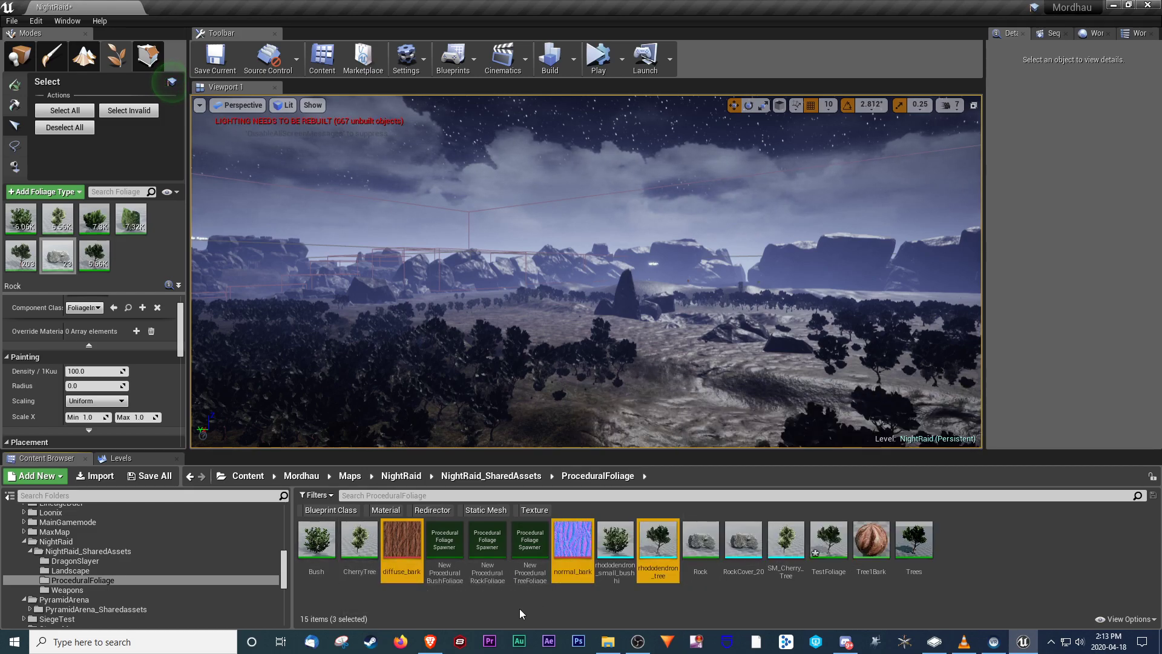
{"action": "left_click", "coordinate": [914, 542], "text": "ctrl"}
{"action": "left_click", "coordinate": [828, 541], "text": "ctrl"}
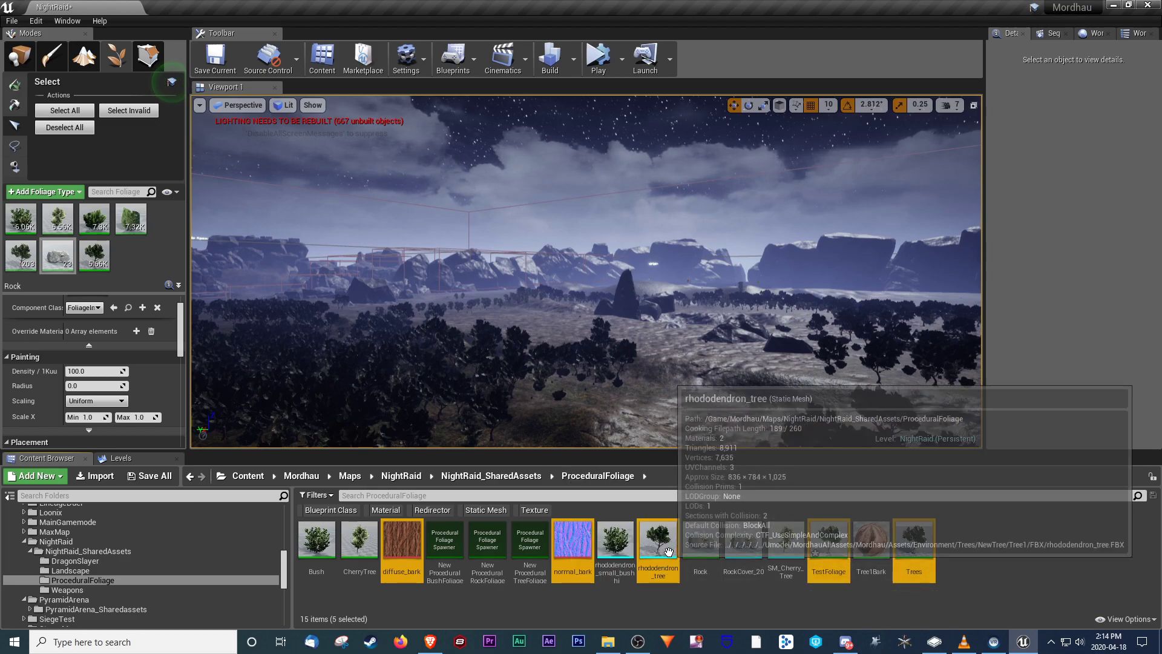
{"action": "left_click_drag", "start_coordinate": [666, 560], "coordinate": [182, 609]}
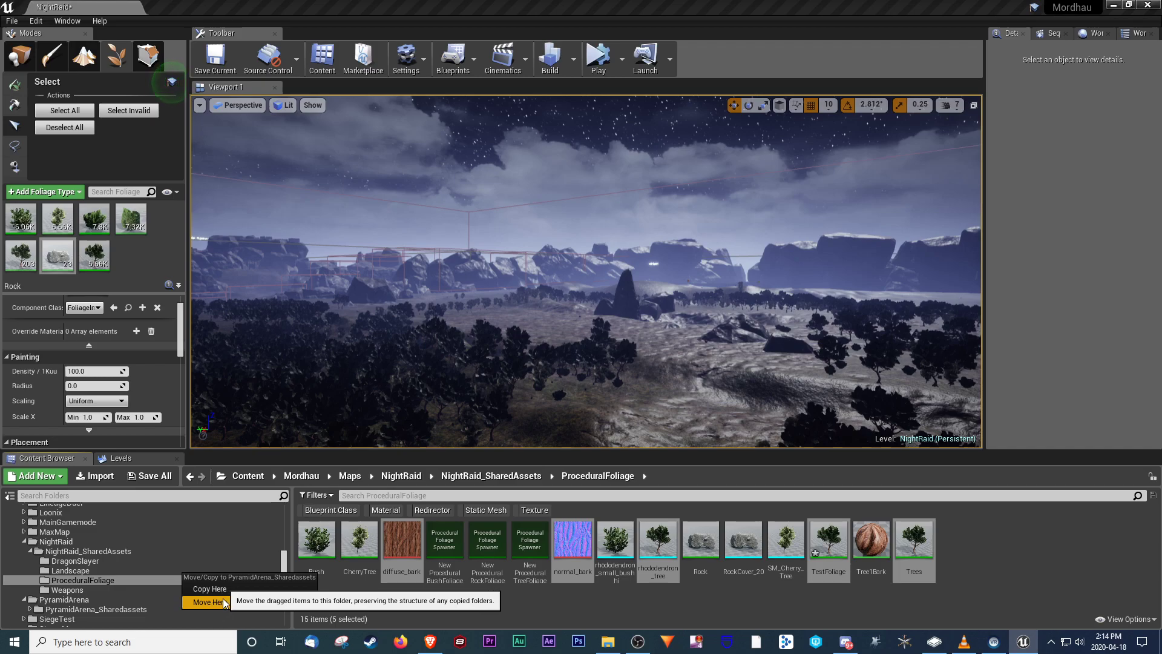
{"action": "left_click", "coordinate": [481, 609]}
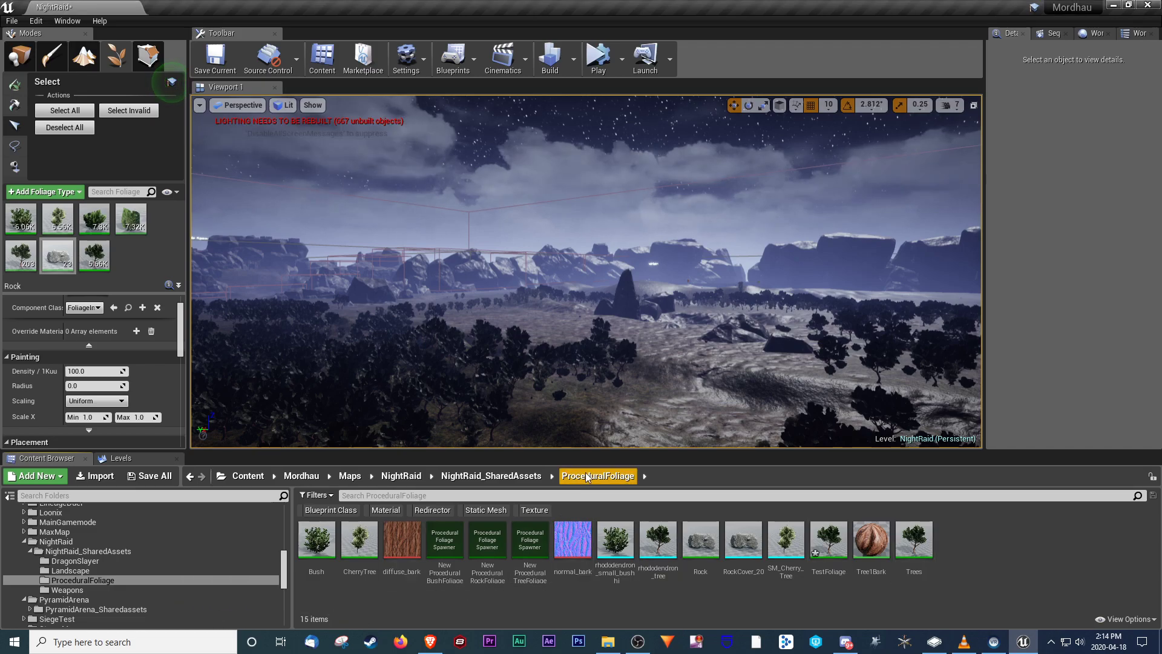
- Duplicate the ProceduralFoliage folder's assets into the NightRaid_SharedAssets folder
{"action": "left_click", "coordinate": [523, 478]}
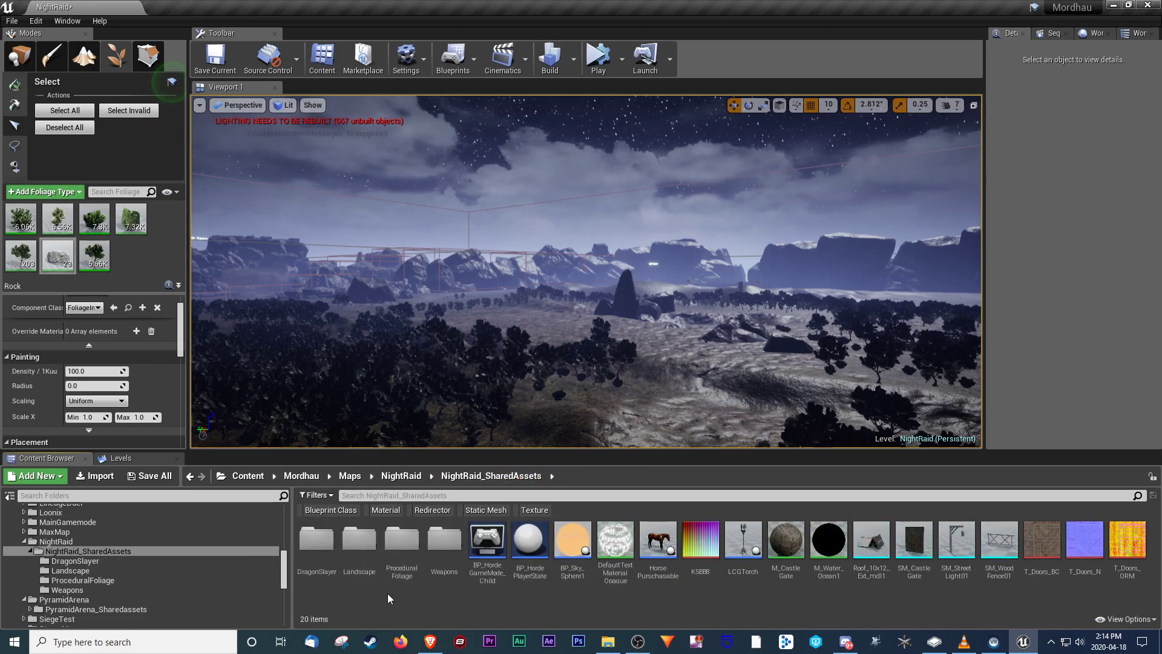
{"action": "right_click", "coordinate": [397, 569]}
{"action": "left_click", "coordinate": [416, 605]}
{"action": "left_click", "coordinate": [400, 571]}
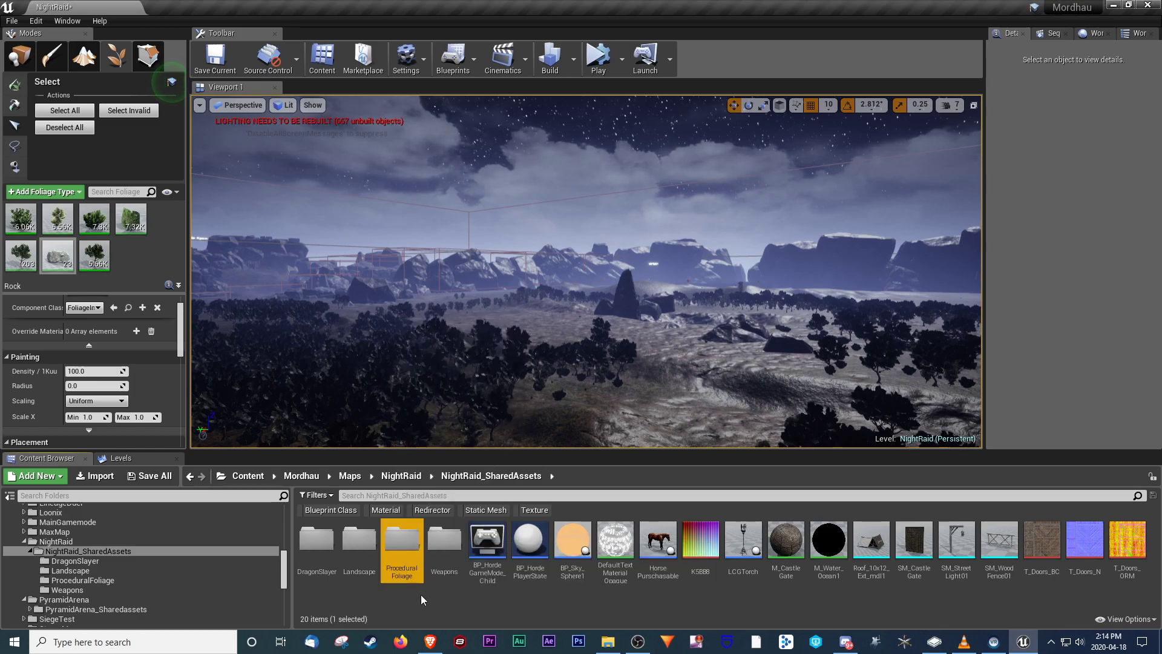
{"action": "key", "text": "ctrl+v"}
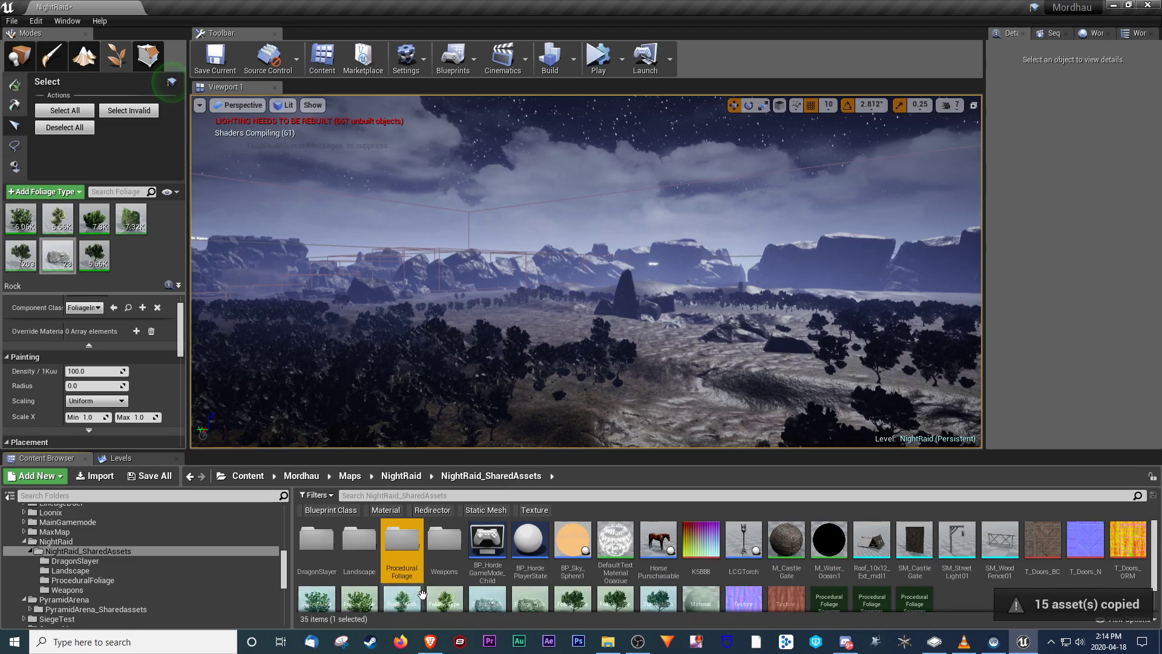
- Move the 15 duplicated foliage assets from NightRaid_SharedAssets into the PyramidArena_Sharedassets folder
{"action": "scroll", "coordinate": [783, 579], "scroll_direction": "down", "scroll_amount": 1}
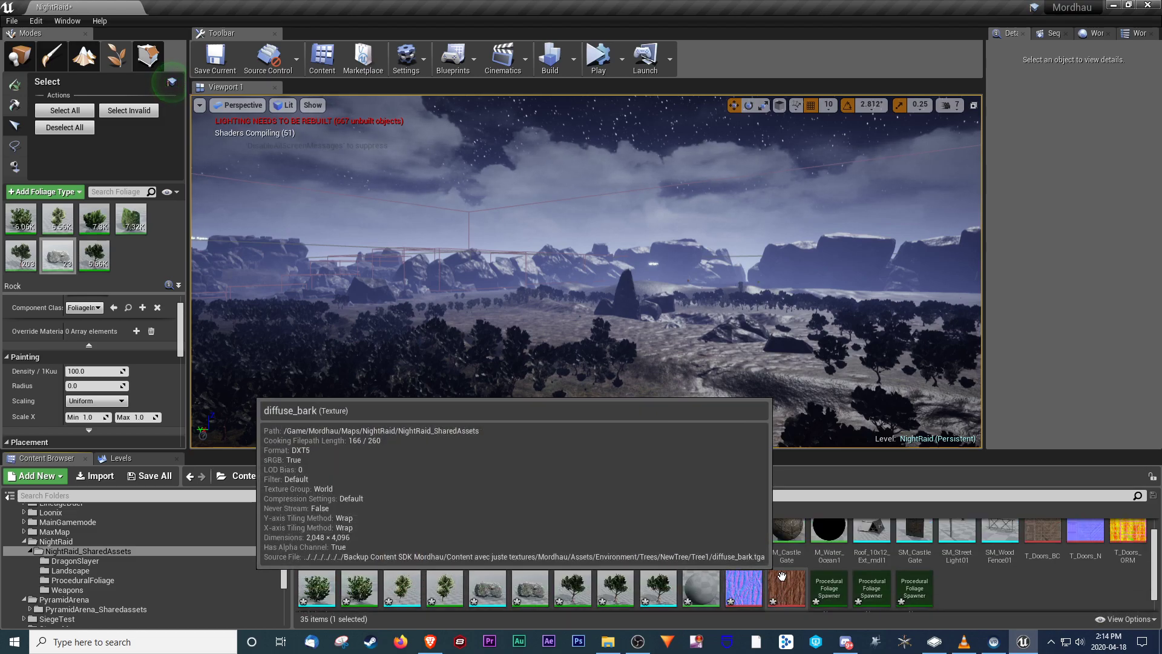
{"action": "scroll", "coordinate": [863, 579], "scroll_direction": "up", "scroll_amount": 1}
{"action": "scroll", "coordinate": [984, 593], "scroll_direction": "down", "scroll_amount": 1}
{"action": "left_click", "coordinate": [991, 579]}
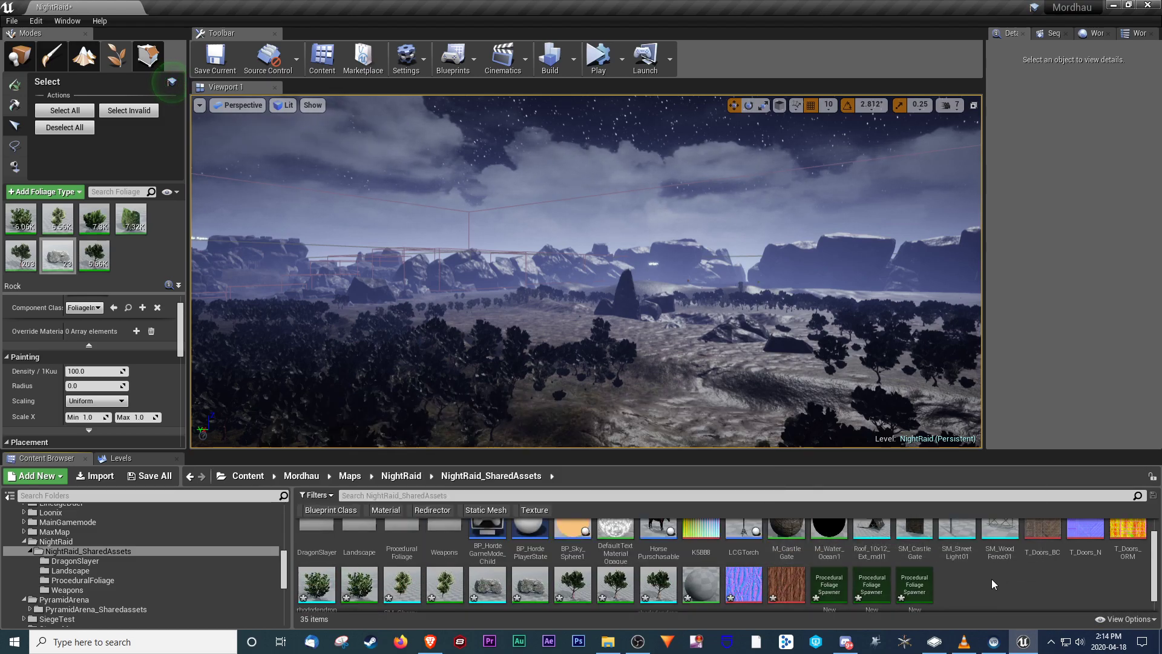
{"action": "left_click", "coordinate": [915, 584], "text": "shift"}
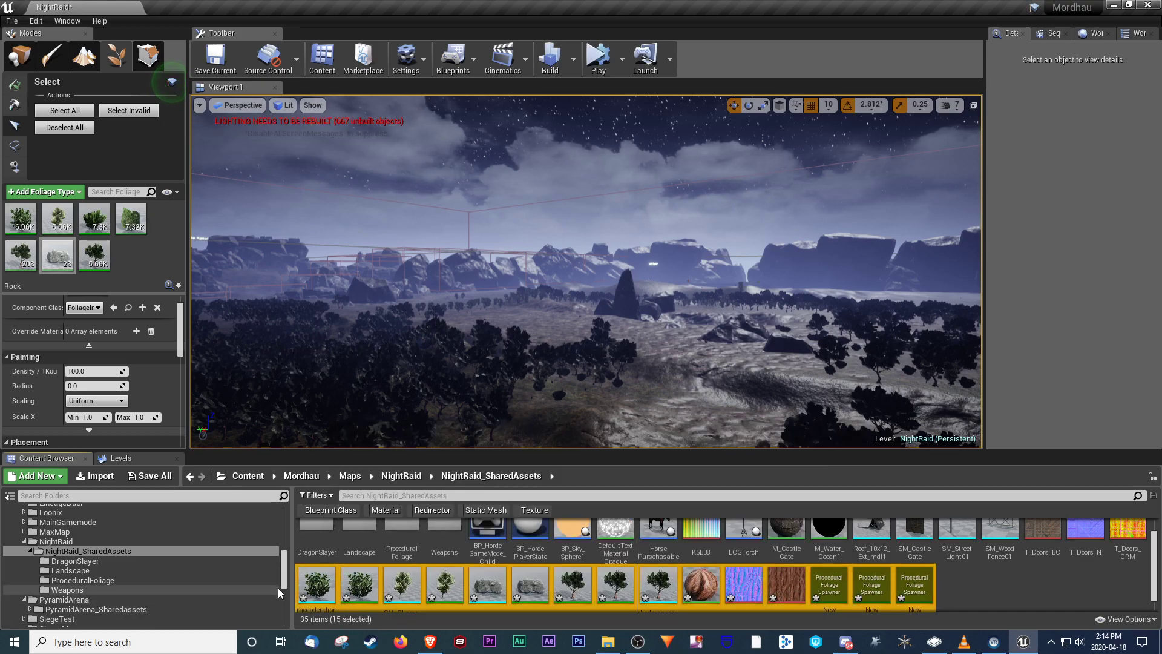
{"action": "left_click_drag", "start_coordinate": [317, 584], "coordinate": [145, 608]}
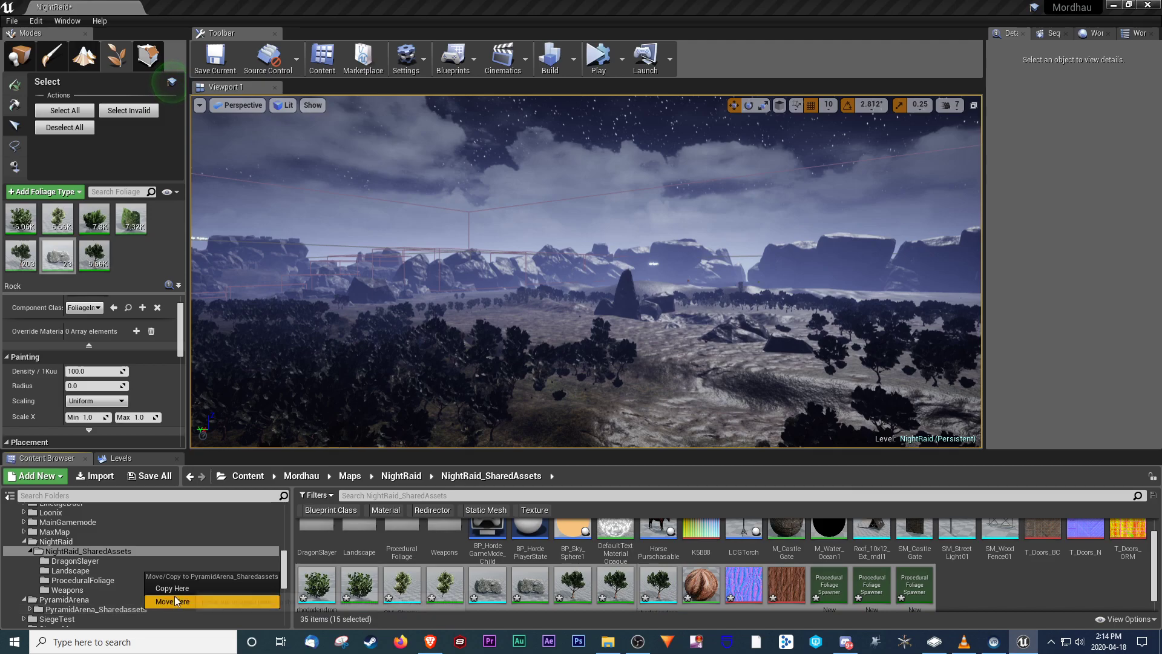
{"action": "left_click", "coordinate": [182, 600]}
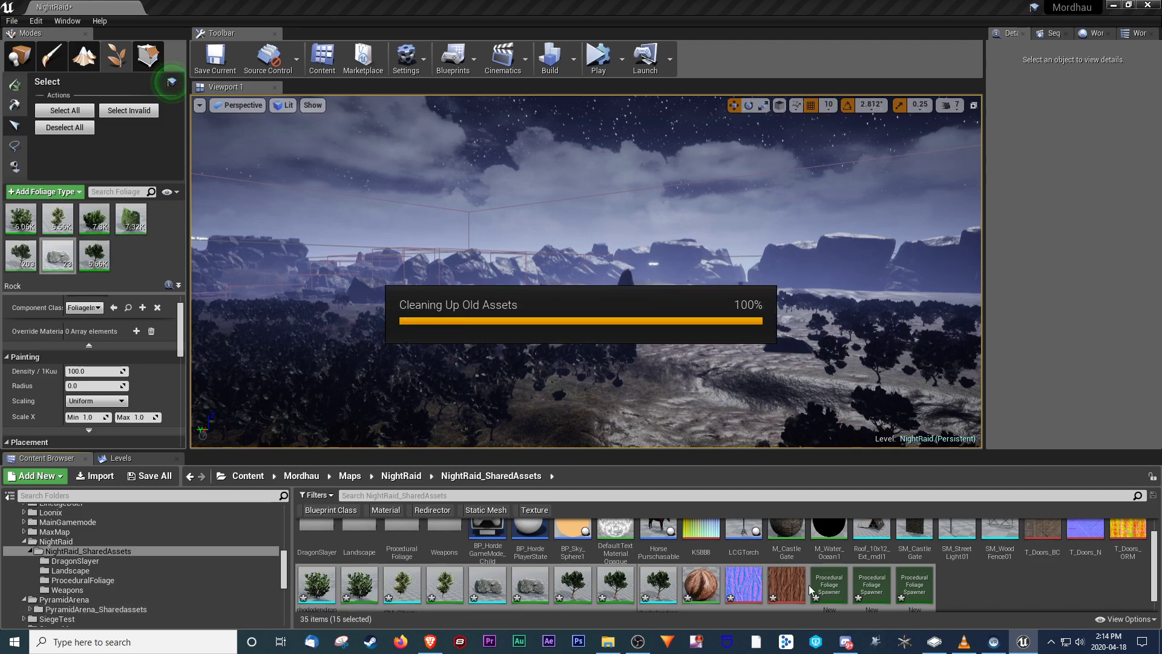
- Open the PyramidArena_Sharedassets folder and create a subfolder named Foliage in it
{"action": "left_click", "coordinate": [98, 610]}
{"action": "scroll", "coordinate": [1099, 562], "scroll_direction": "down", "scroll_amount": 1}
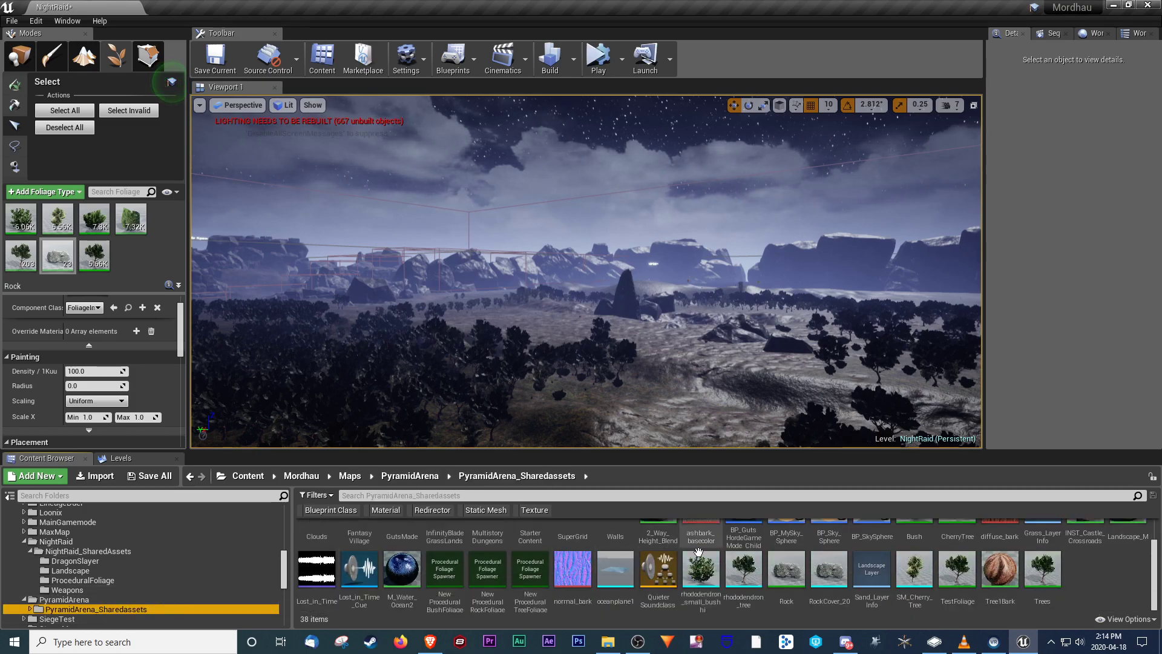
{"action": "right_click", "coordinate": [1095, 568]}
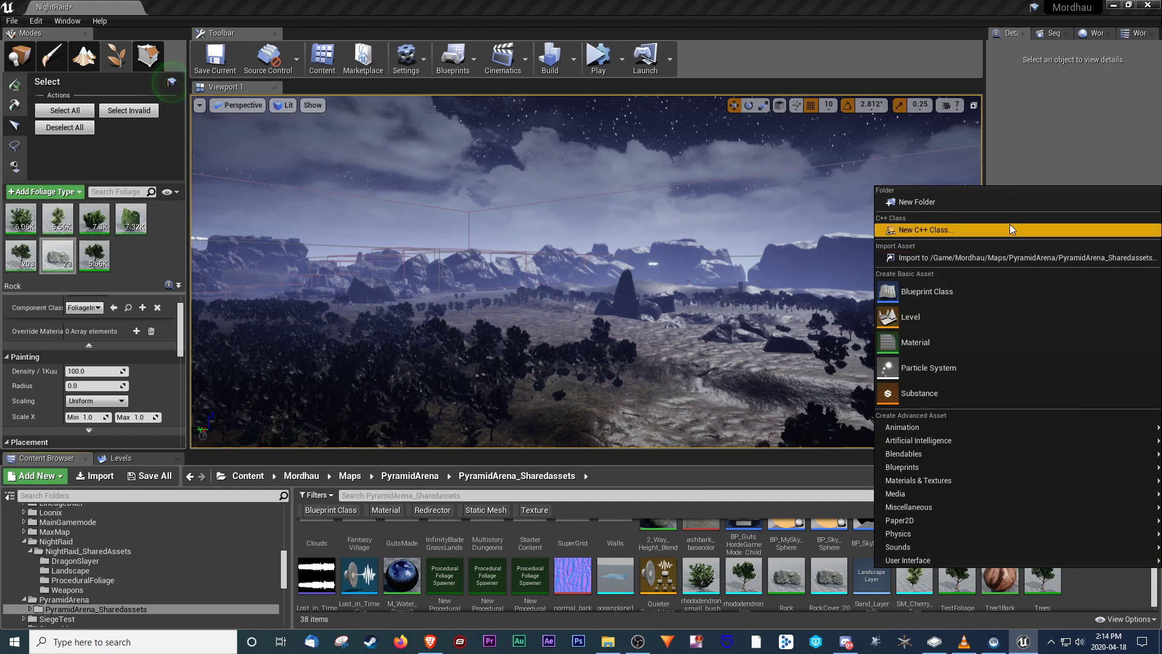
{"action": "left_click", "coordinate": [978, 202]}
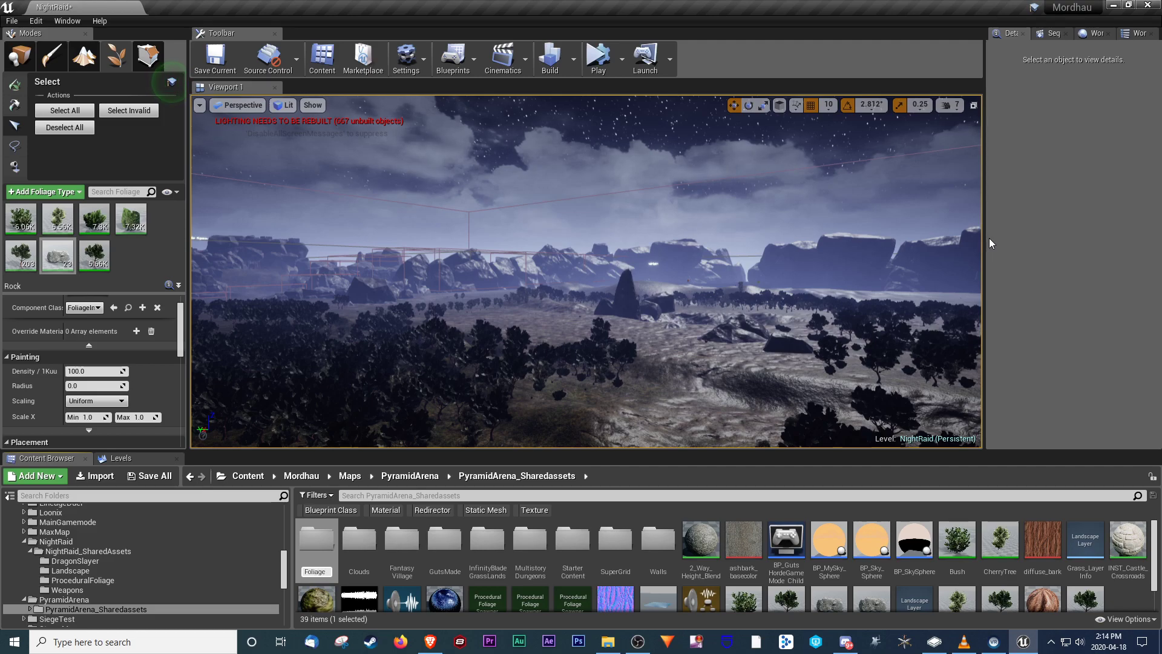
{"action": "type", "text": "Foliage"}
{"action": "key", "text": "Return"}
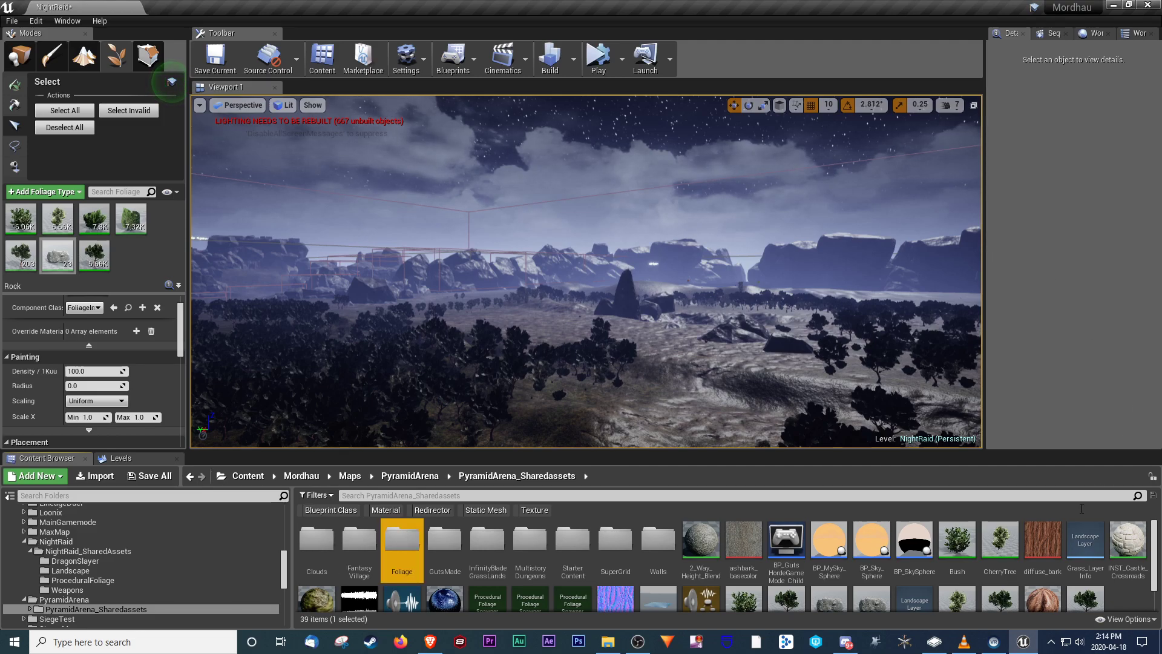
- Move the foliage types, spawners, tree, bush and rock meshes, Tree1Bark and bark textures, including ashbark_basecolor, into the Foliage folder
{"action": "scroll", "coordinate": [1026, 555], "scroll_direction": "down", "scroll_amount": 1}
{"action": "left_click", "coordinate": [997, 537]}
{"action": "left_click", "coordinate": [960, 540], "text": "ctrl"}
{"action": "left_click", "coordinate": [1051, 551], "text": "ctrl"}
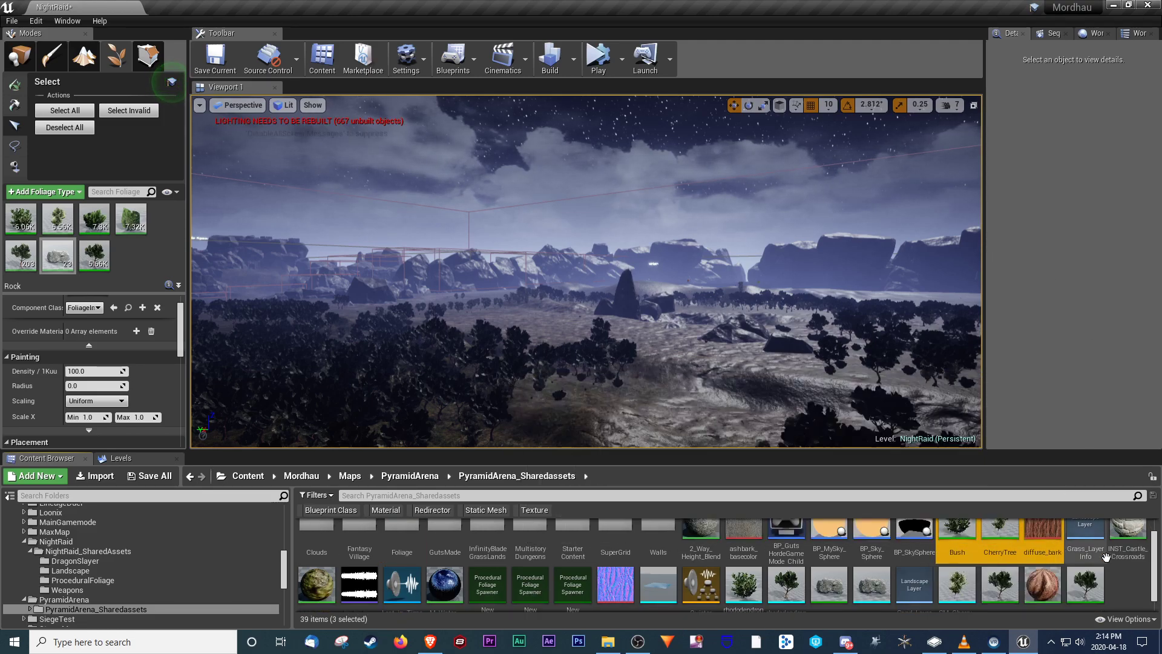
{"action": "left_click", "coordinate": [1113, 557], "text": "ctrl"}
{"action": "left_click", "coordinate": [1116, 553], "text": "ctrl"}
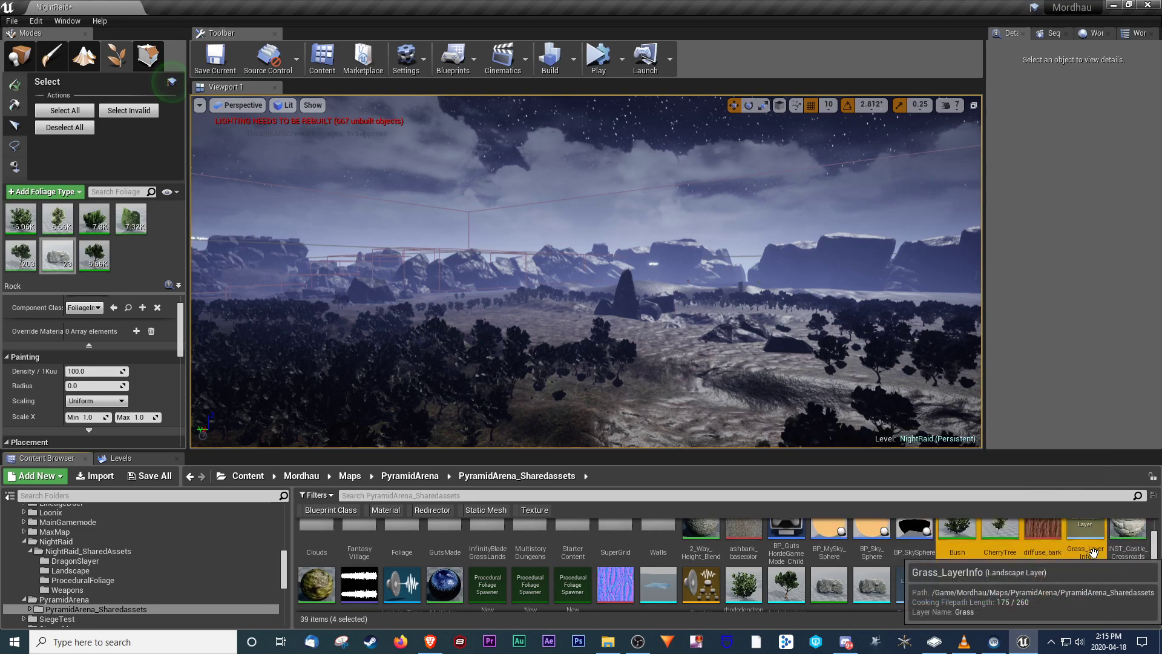
{"action": "left_click", "coordinate": [1090, 582], "text": "ctrl"}
{"action": "scroll", "coordinate": [1117, 592], "scroll_direction": "down", "scroll_amount": 1}
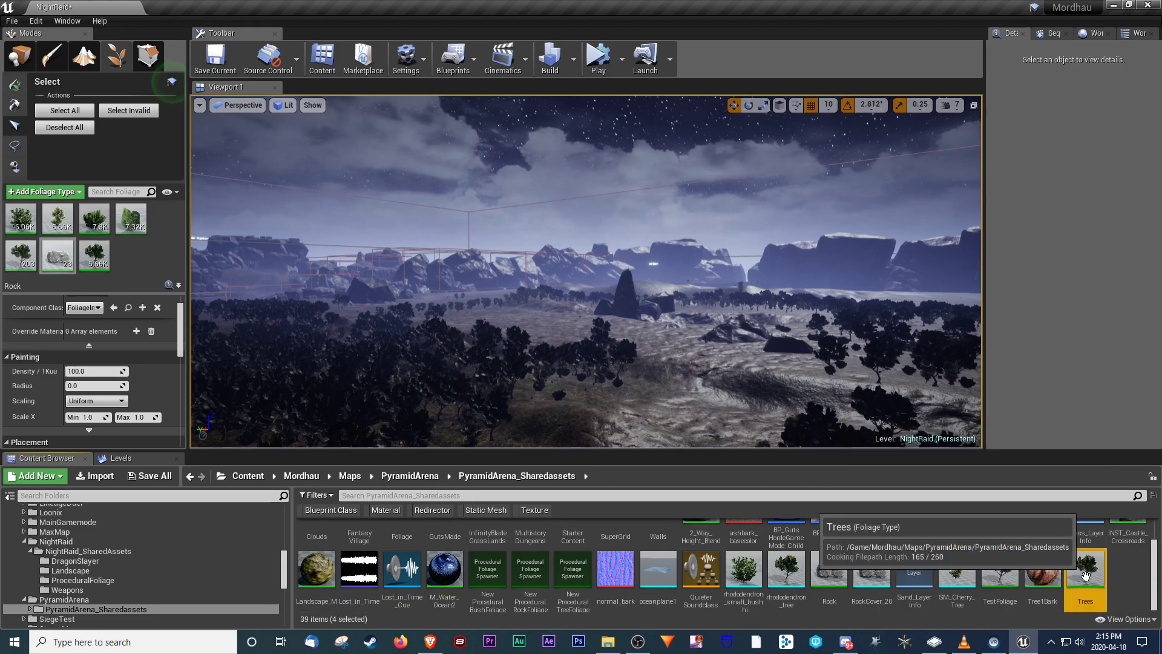
{"action": "left_click", "coordinate": [1047, 584], "text": "ctrl"}
{"action": "left_click", "coordinate": [1000, 569], "text": "ctrl"}
{"action": "left_click", "coordinate": [957, 569], "text": "ctrl"}
{"action": "left_click", "coordinate": [871, 569], "text": "ctrl"}
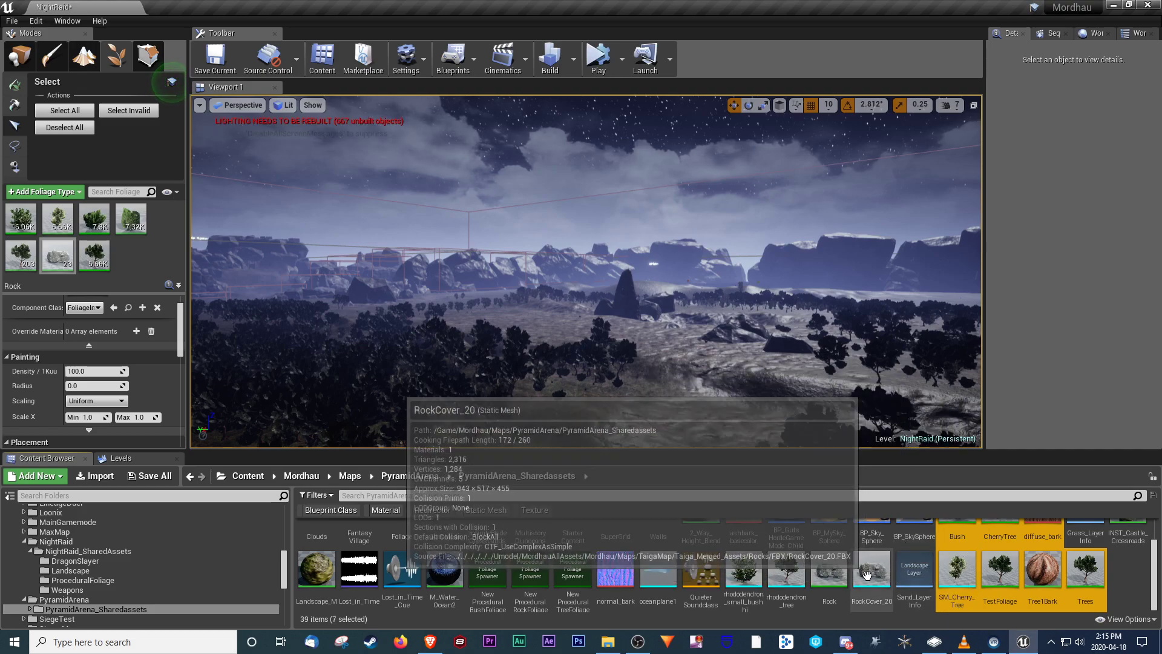
{"action": "left_click", "coordinate": [829, 572], "text": "ctrl"}
{"action": "left_click", "coordinate": [786, 569], "text": "ctrl"}
{"action": "left_click", "coordinate": [744, 569], "text": "ctrl"}
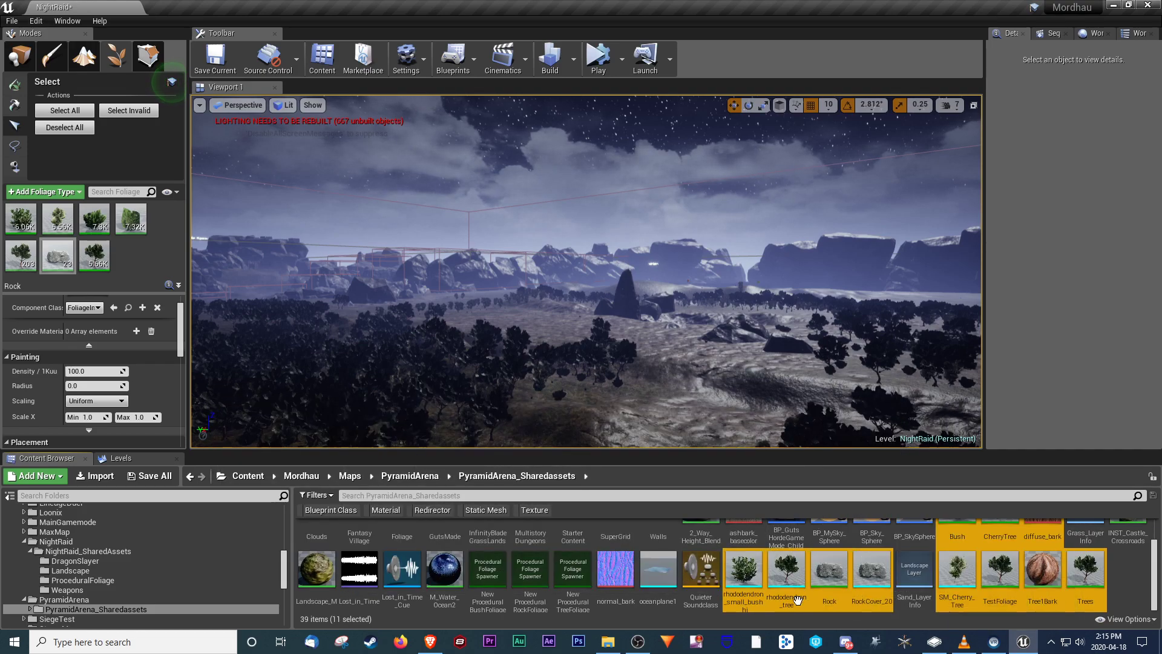
{"action": "left_click", "coordinate": [613, 572], "text": "ctrl"}
{"action": "left_click", "coordinate": [572, 572], "text": "ctrl"}
{"action": "left_click", "coordinate": [530, 572], "text": "ctrl"}
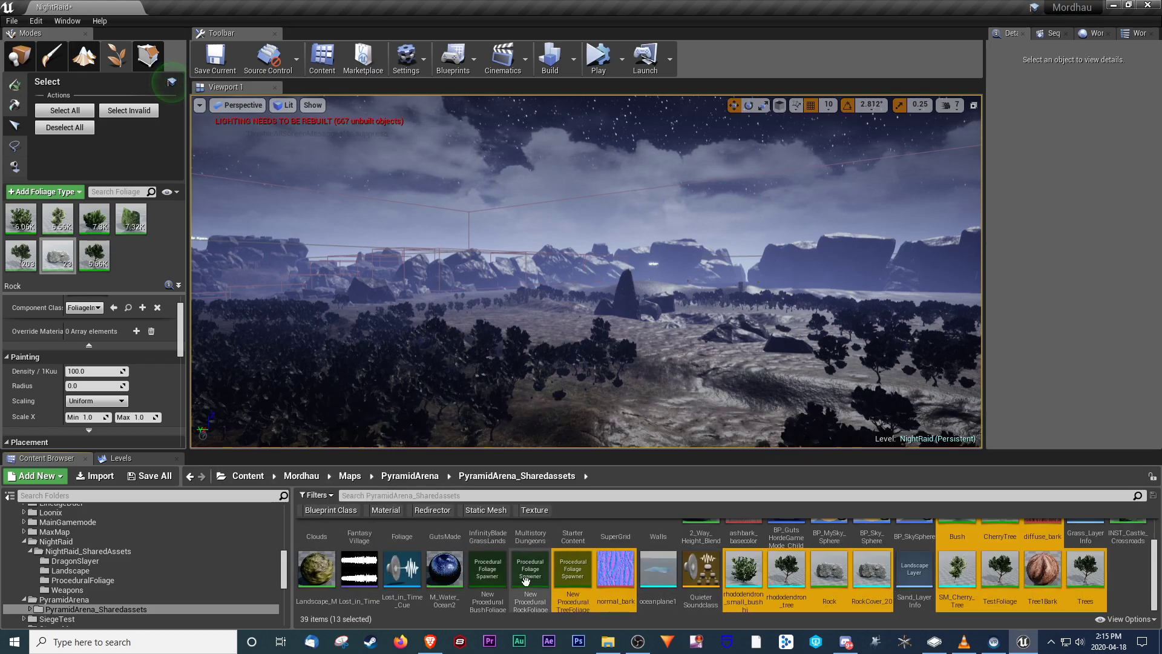
{"action": "left_click", "coordinate": [494, 576], "text": "ctrl"}
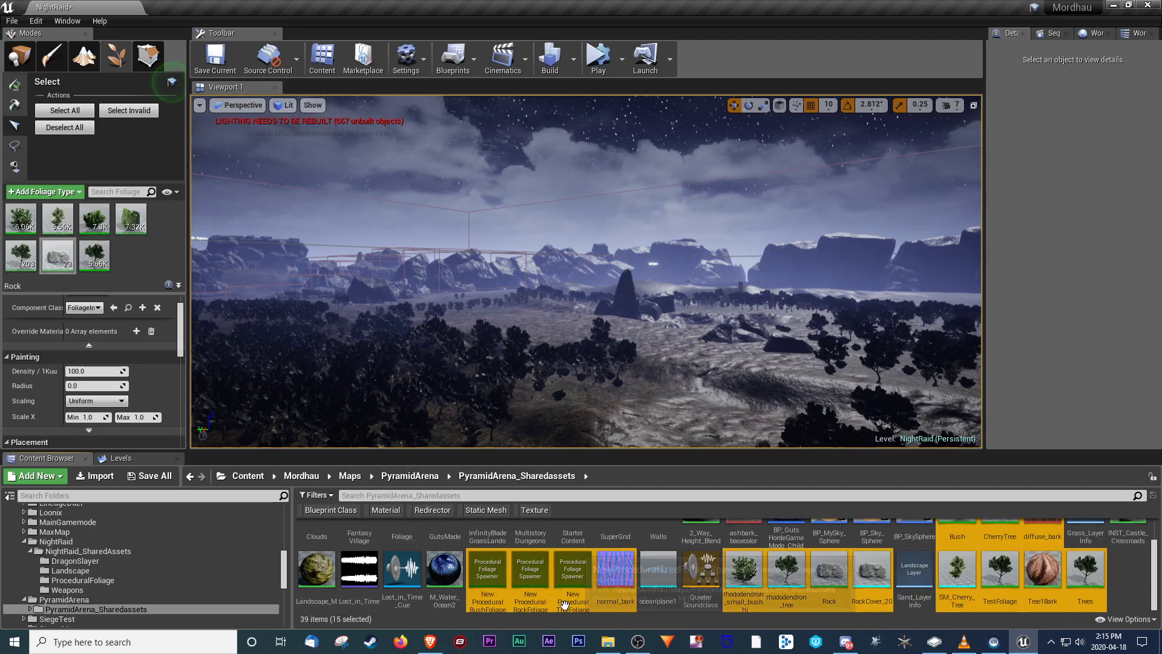
{"action": "scroll", "coordinate": [811, 606], "scroll_direction": "up", "scroll_amount": 1}
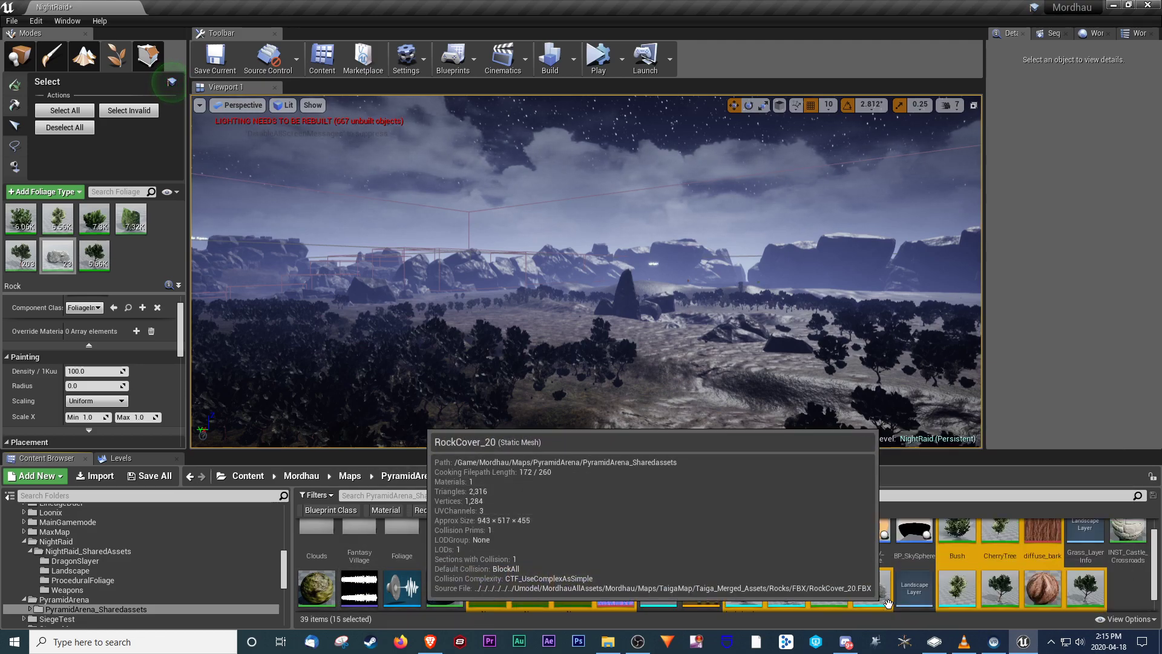
{"action": "left_click_drag", "start_coordinate": [744, 539], "coordinate": [400, 548]}
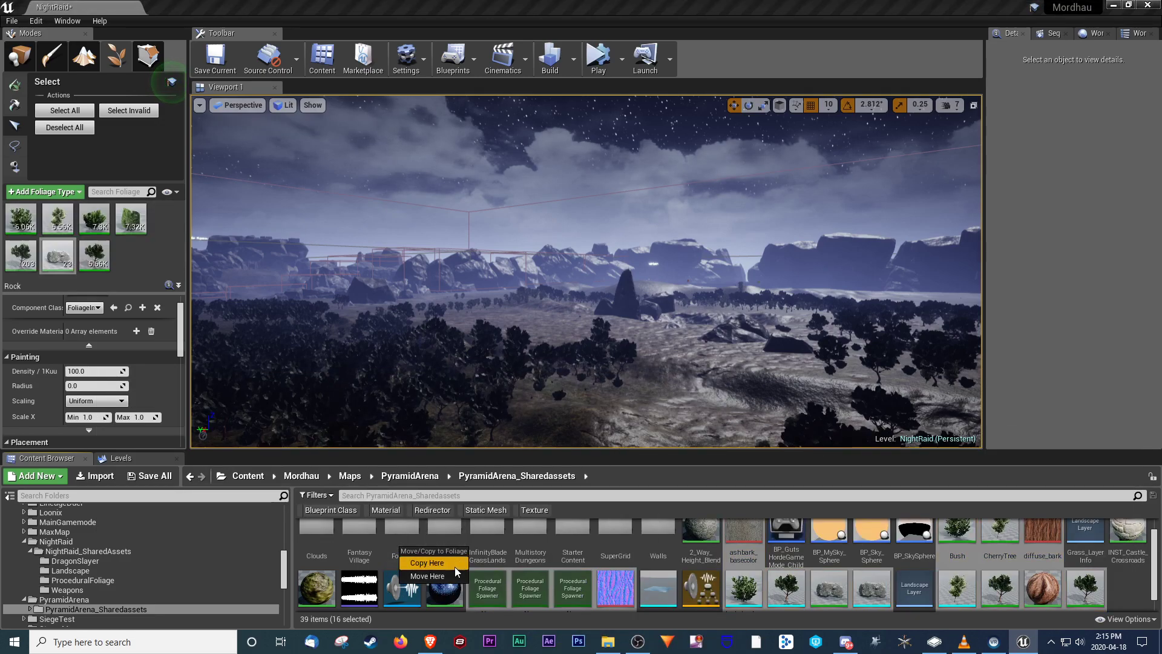
{"action": "left_click", "coordinate": [445, 573]}
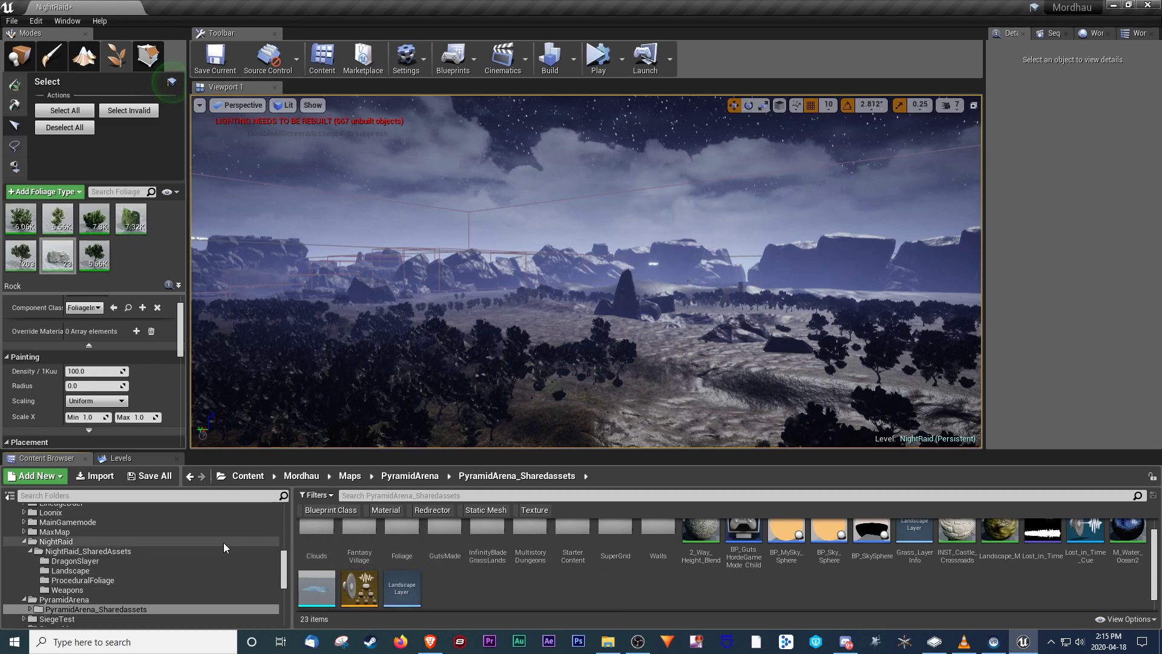
- Go back to the NightRaid_SharedAssets folder in the Content Browser
{"action": "scroll", "coordinate": [224, 542], "scroll_direction": "up", "scroll_amount": 5}
{"action": "scroll", "coordinate": [249, 558], "scroll_direction": "up", "scroll_amount": 5}
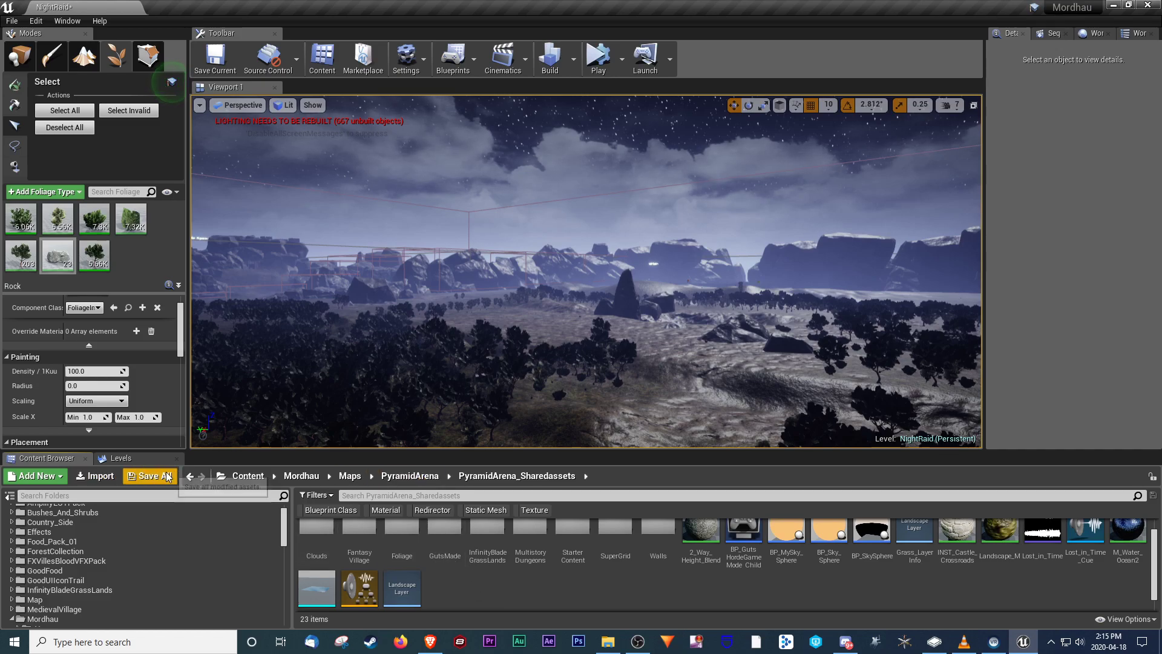
{"action": "left_click", "coordinate": [189, 476]}
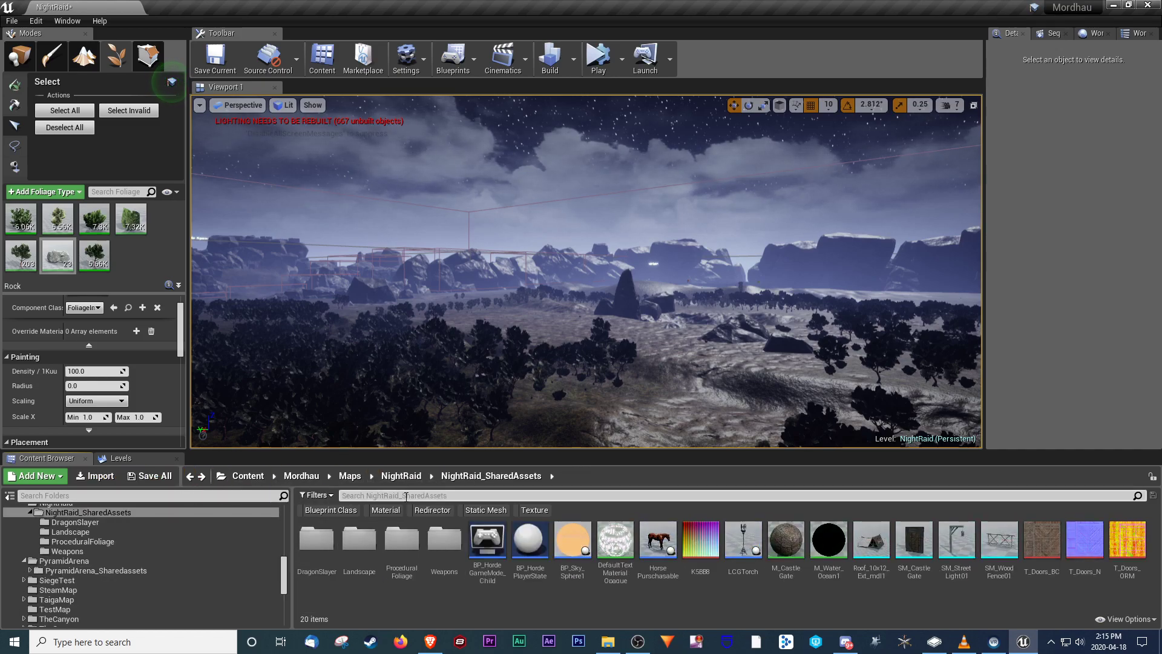
- Switch to Place mode, select the SM_CastleGate door in the castle wall, and select its mesh asset in NightRaid_SharedAssets
{"action": "key", "text": "w"}
{"action": "right_click_drag", "start_coordinate": [560, 334], "coordinate": [460, 375]}
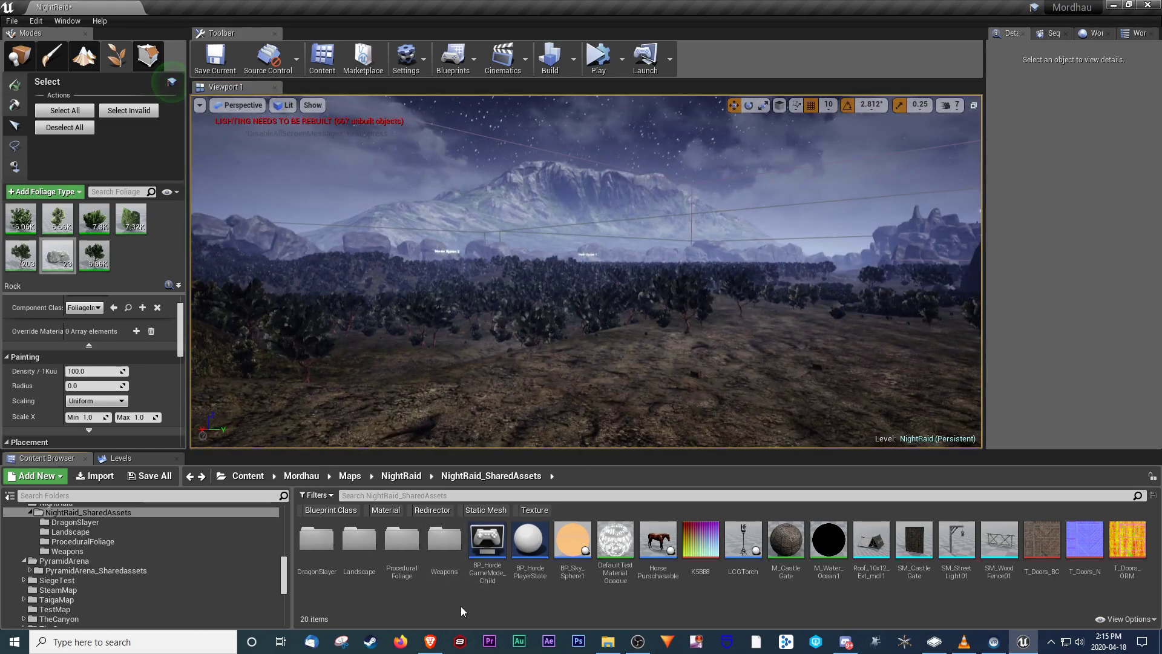
{"action": "right_click", "coordinate": [655, 602]}
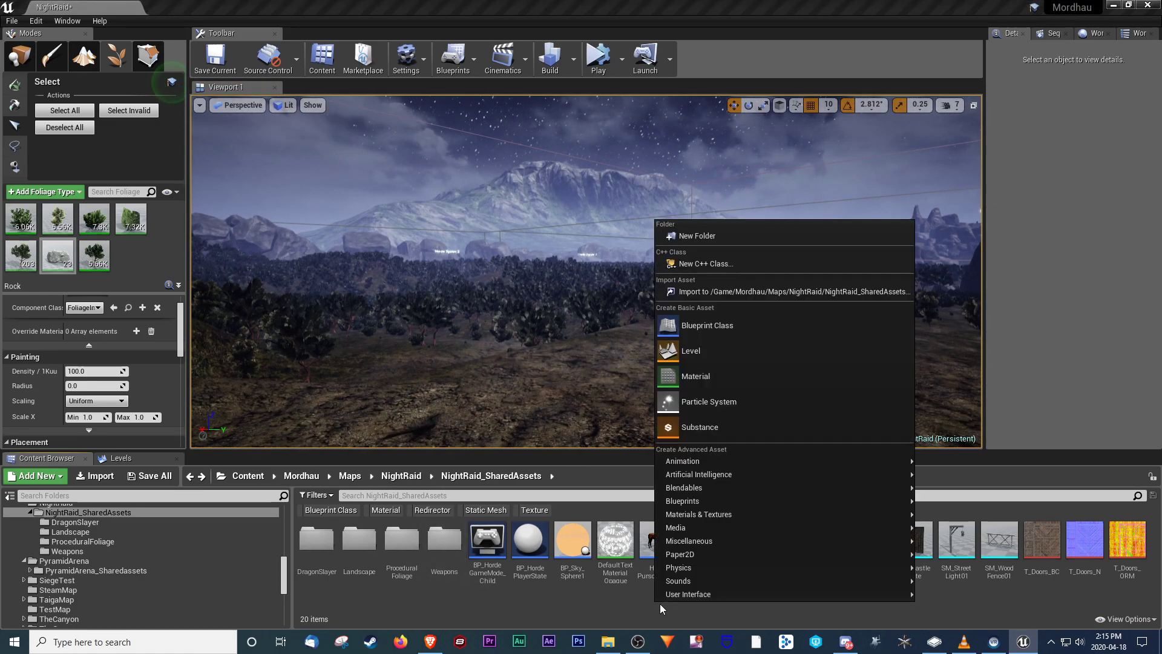
{"action": "left_click", "coordinate": [1119, 560]}
{"action": "mouse_move", "coordinate": [779, 337]}
{"action": "right_mouse_down"}
{"action": "mouse_move", "coordinate": [545, 330]}
{"action": "mouse_move", "coordinate": [424, 357]}
{"action": "mouse_move", "coordinate": [291, 336]}
{"action": "mouse_move", "coordinate": [394, 321]}
{"action": "mouse_move", "coordinate": [503, 336]}
{"action": "mouse_move", "coordinate": [581, 327]}
{"action": "mouse_move", "coordinate": [778, 338]}
{"action": "right_mouse_up"}
{"action": "key", "text": "w"}
{"action": "key", "text": "s"}
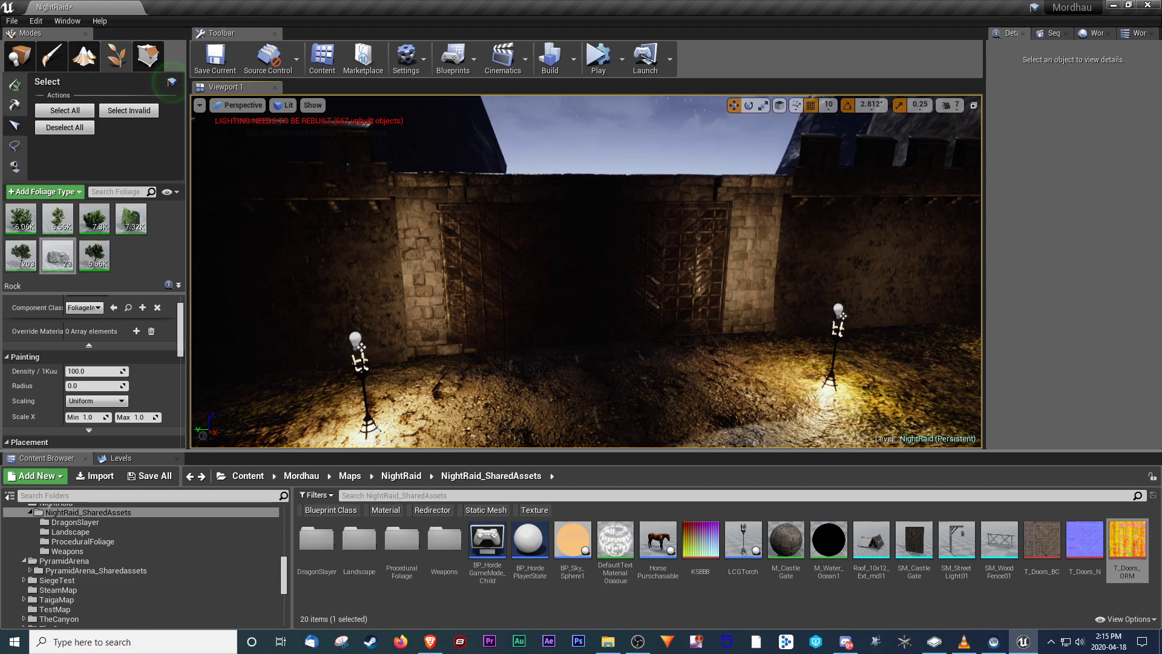
{"action": "left_click", "coordinate": [19, 56]}
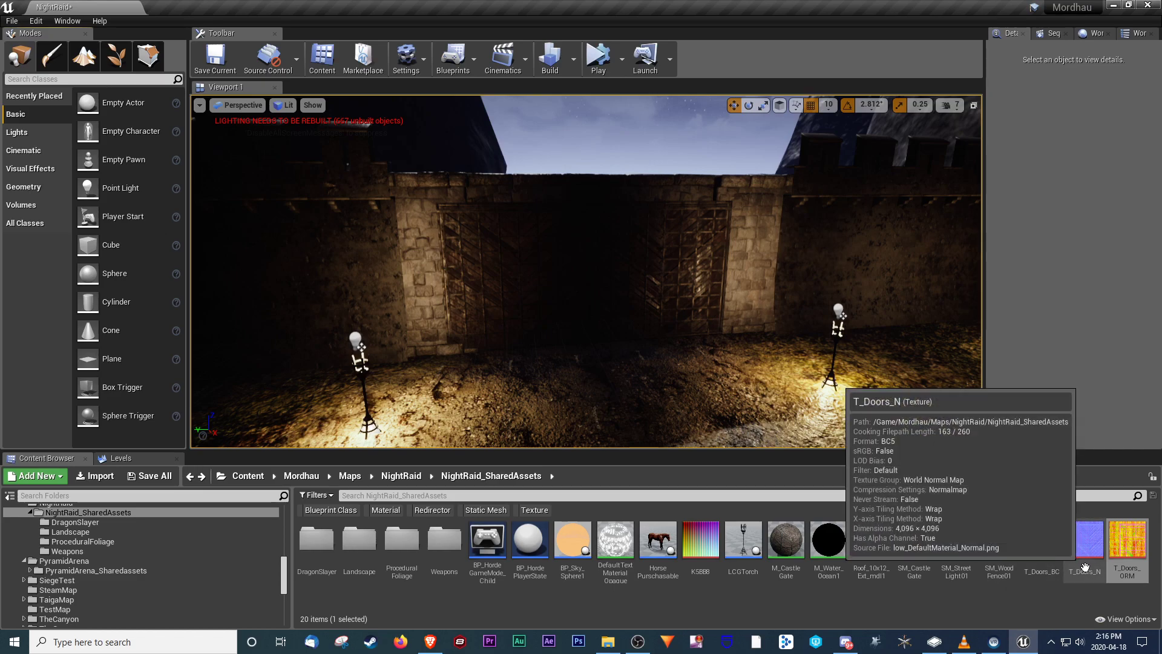
{"action": "left_click", "coordinate": [593, 281]}
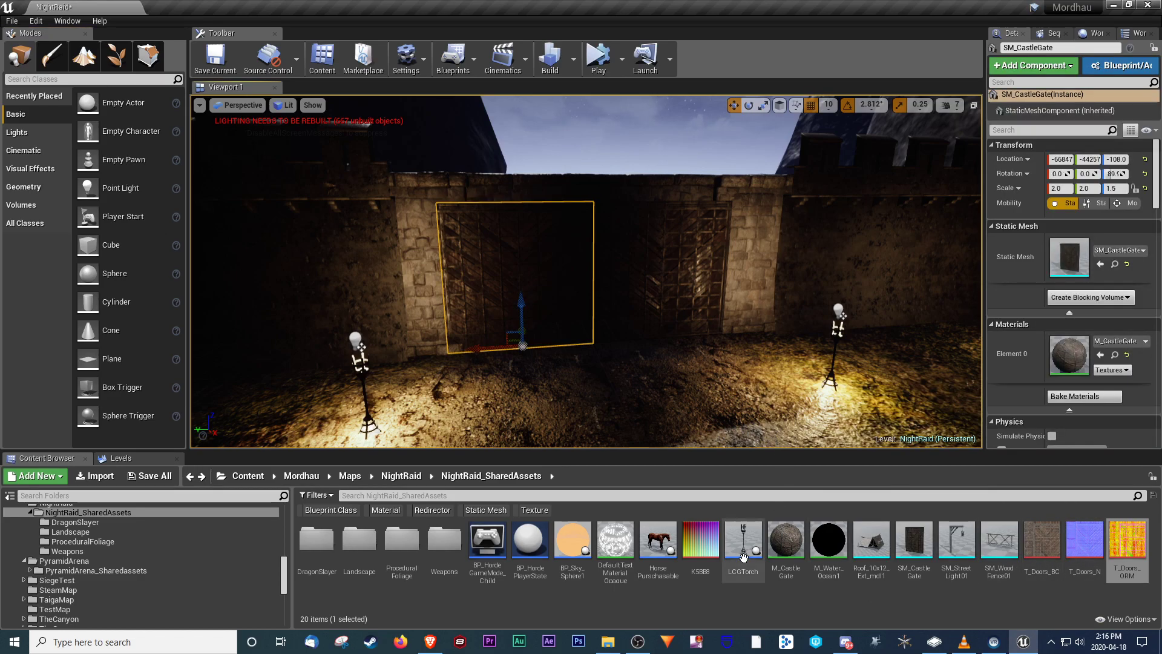
{"action": "left_click", "coordinate": [779, 613]}
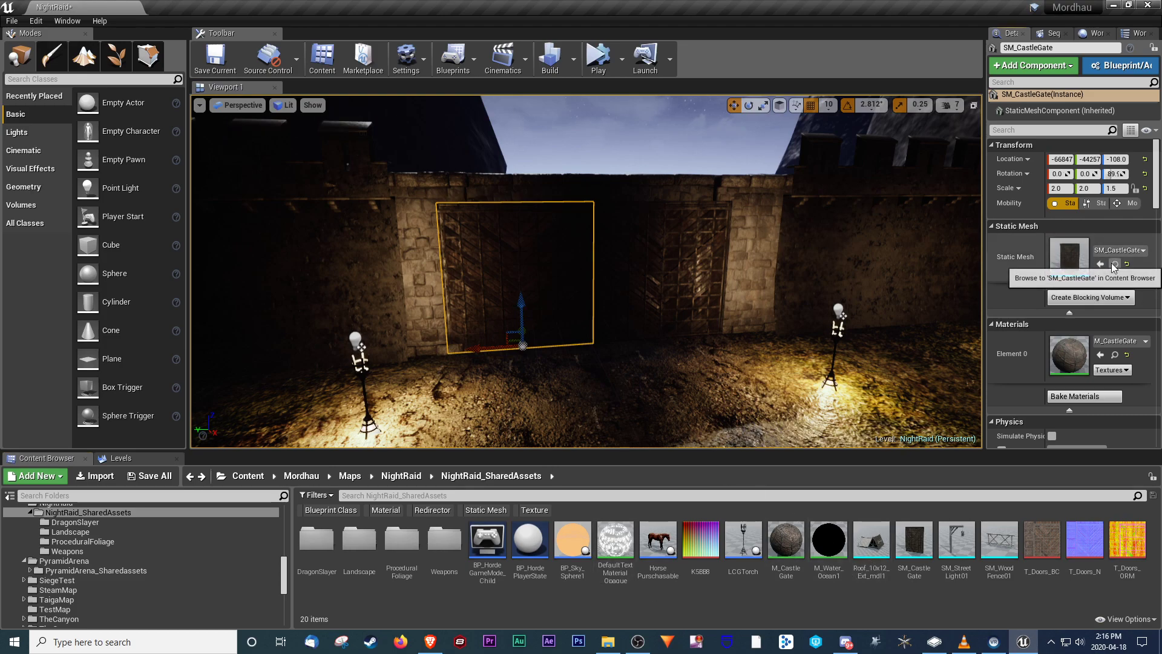
{"action": "left_click", "coordinate": [914, 544]}
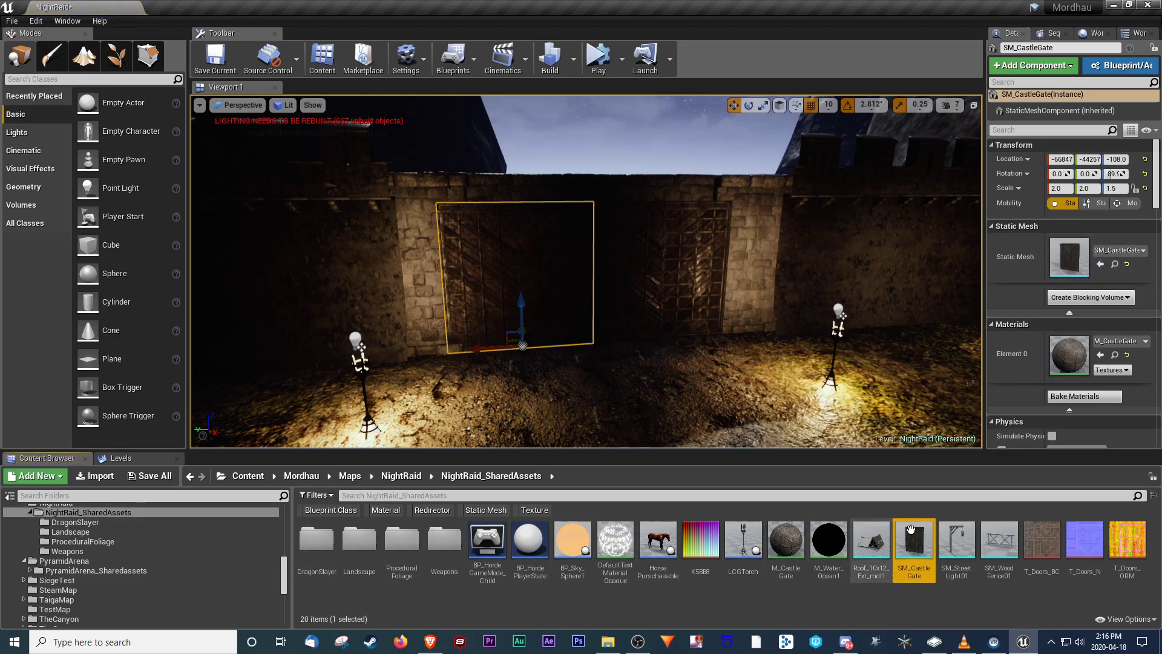
- Search the whole Mordhau folder for SM_castle
{"action": "scroll", "coordinate": [144, 538], "scroll_direction": "up", "scroll_amount": 6}
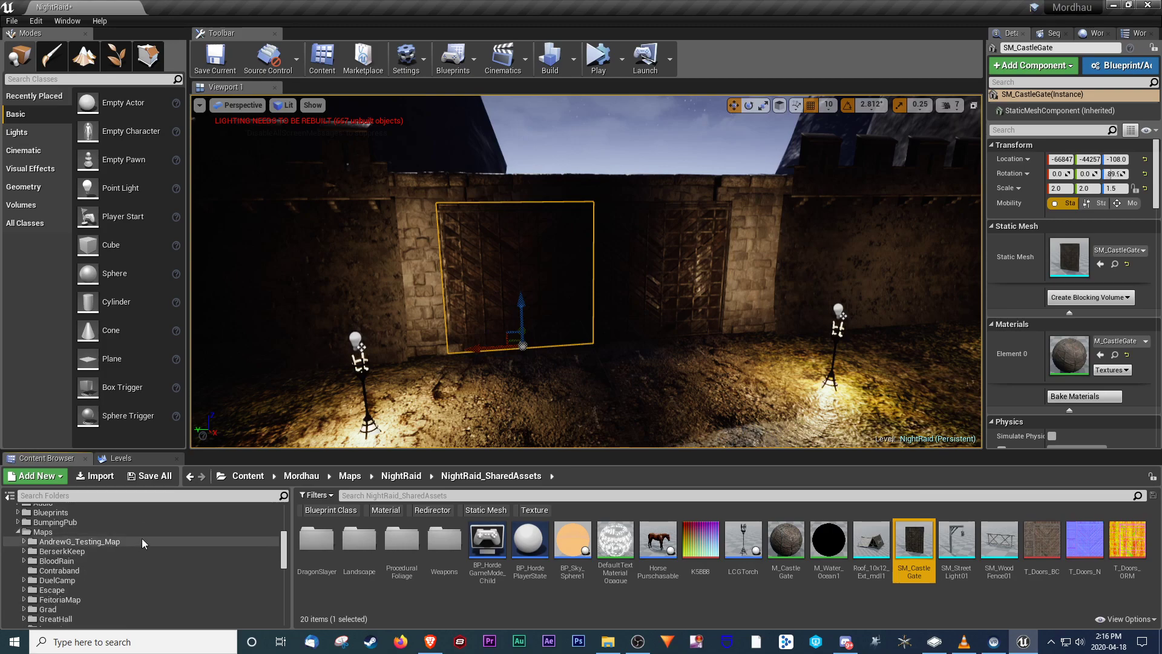
{"action": "left_click", "coordinate": [379, 490]}
{"action": "type", "text": "SM"}
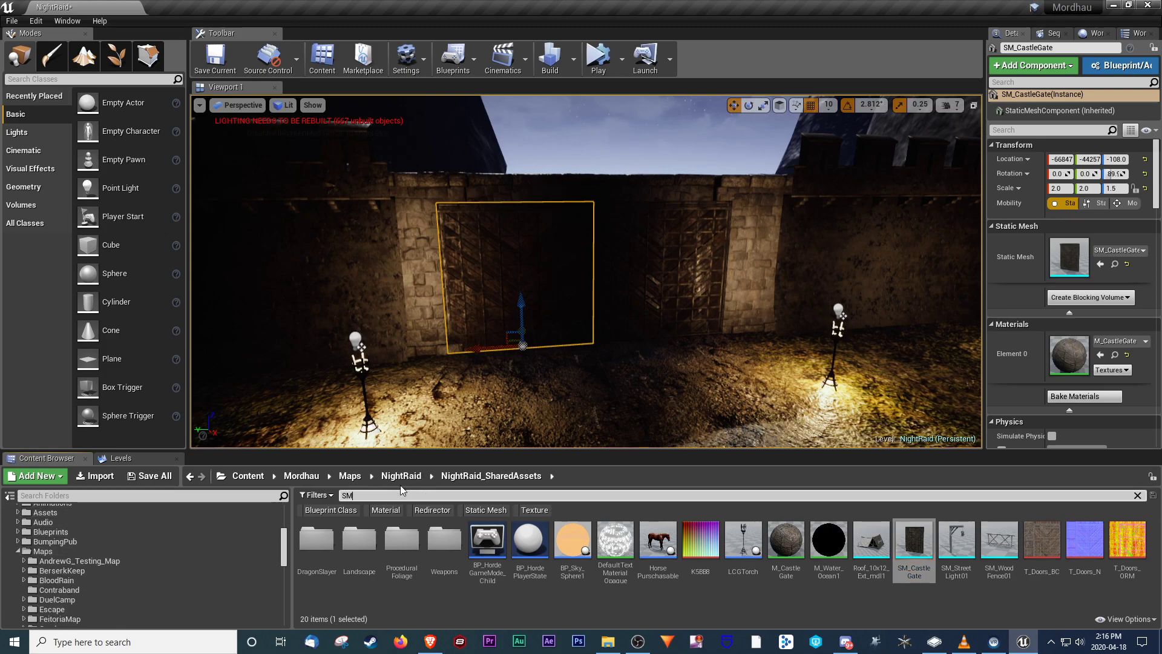
{"action": "type", "text": "_castle"}
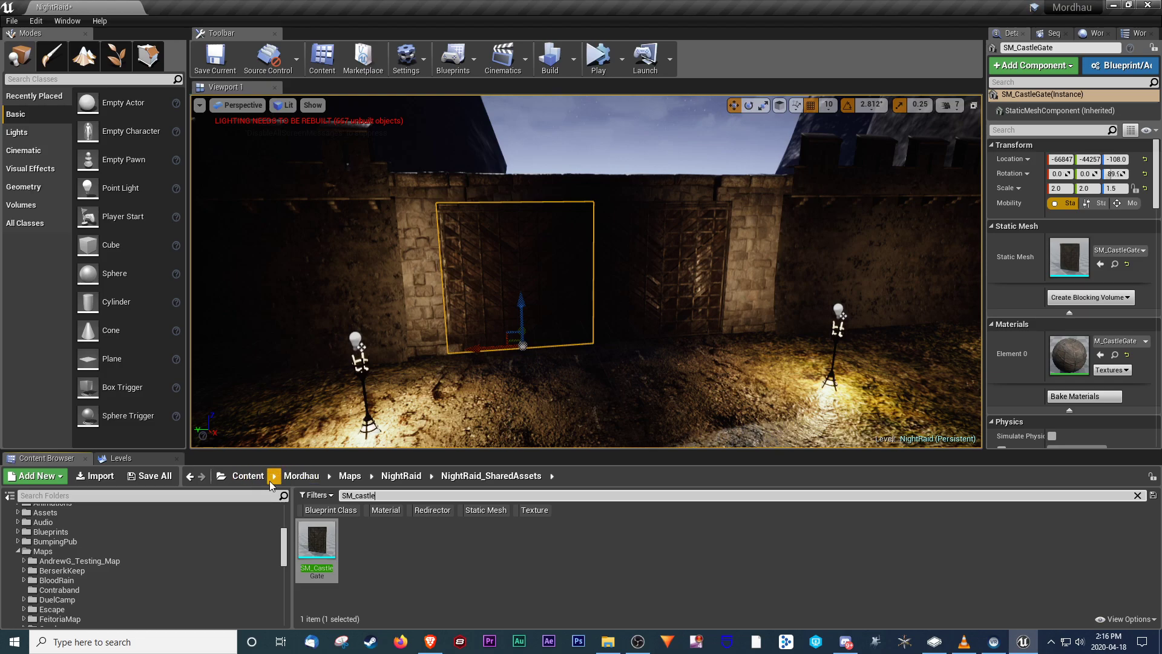
{"action": "left_click", "coordinate": [301, 477]}
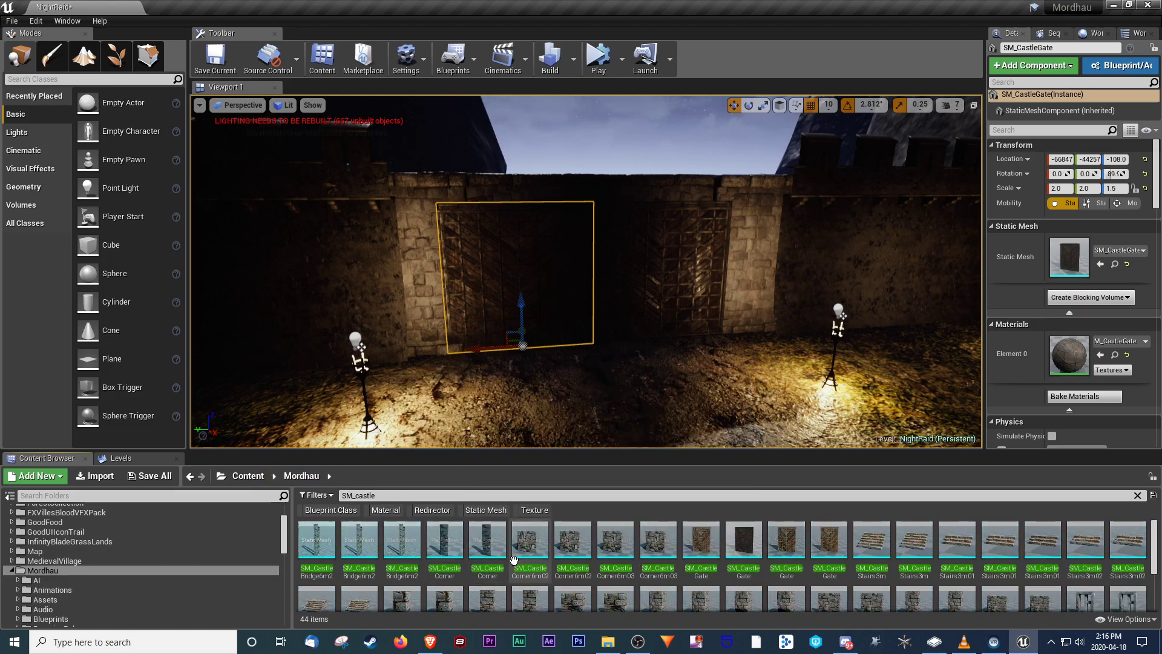
- Move the dark SM_CastleGate mesh from the search results into the NightRaid_SharedAssets folder
{"action": "mouse_move", "coordinate": [739, 545]}
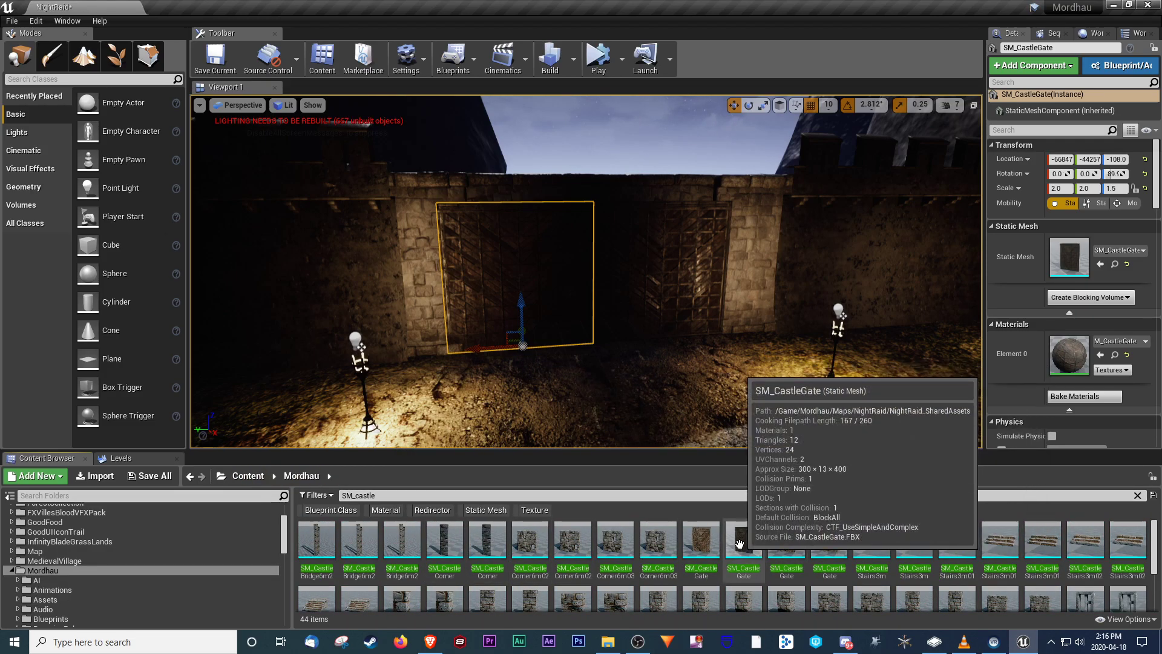
{"action": "scroll", "coordinate": [183, 537], "scroll_direction": "down", "scroll_amount": 2}
{"action": "scroll", "coordinate": [183, 537], "scroll_direction": "down", "scroll_amount": 5}
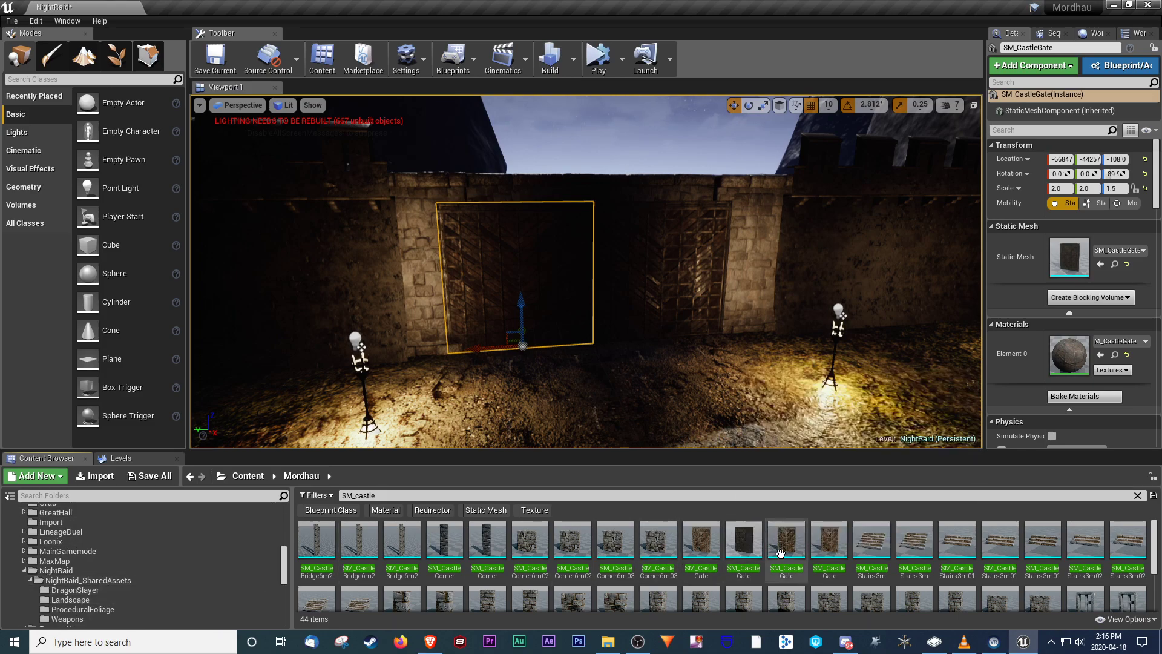
{"action": "left_click_drag", "start_coordinate": [744, 541], "coordinate": [116, 580]}
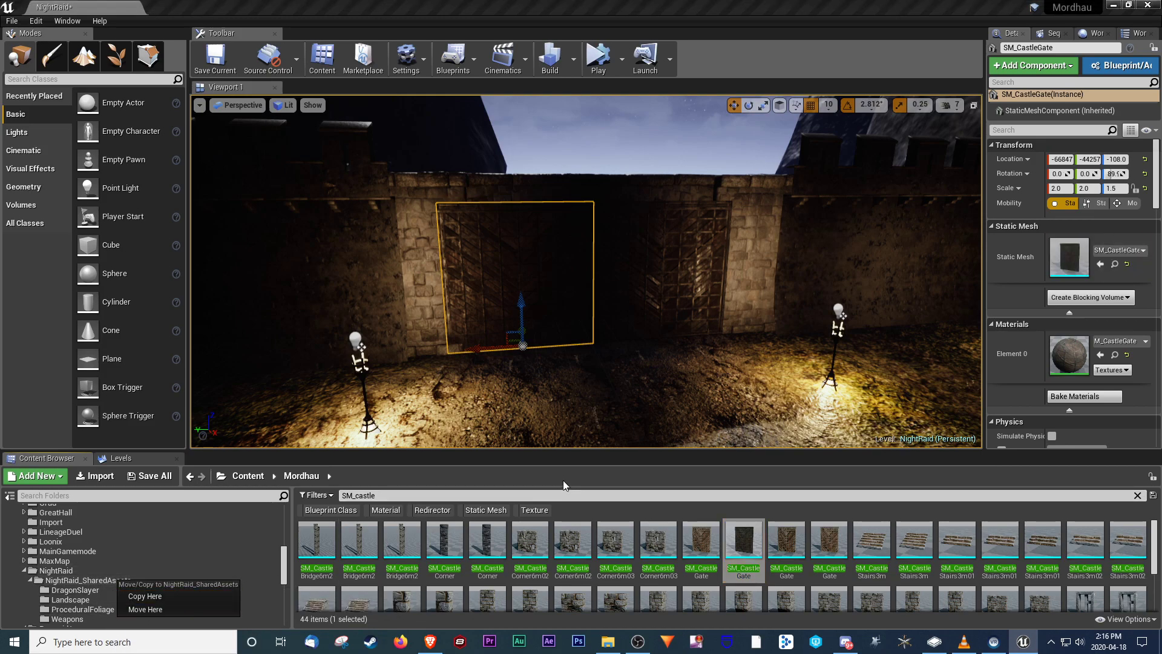
{"action": "left_click", "coordinate": [162, 607]}
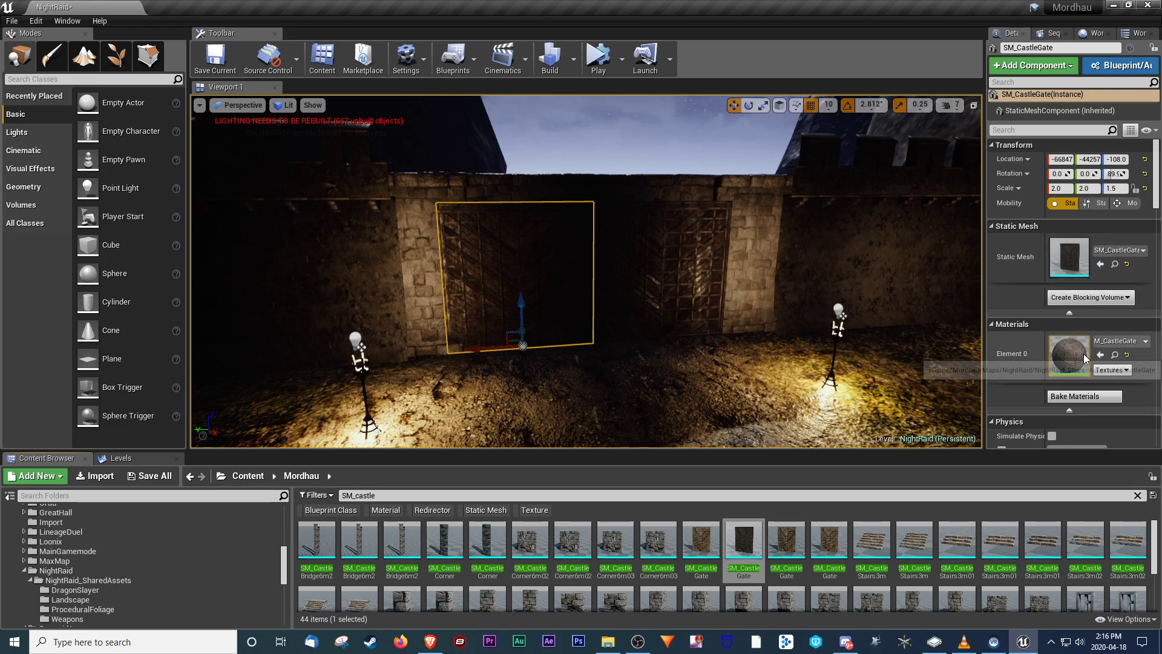
- Open the gate's M_CastleGate material and locate the BC node's T_Doors_BC texture in the Content Browser
{"action": "left_click", "coordinate": [1115, 354]}
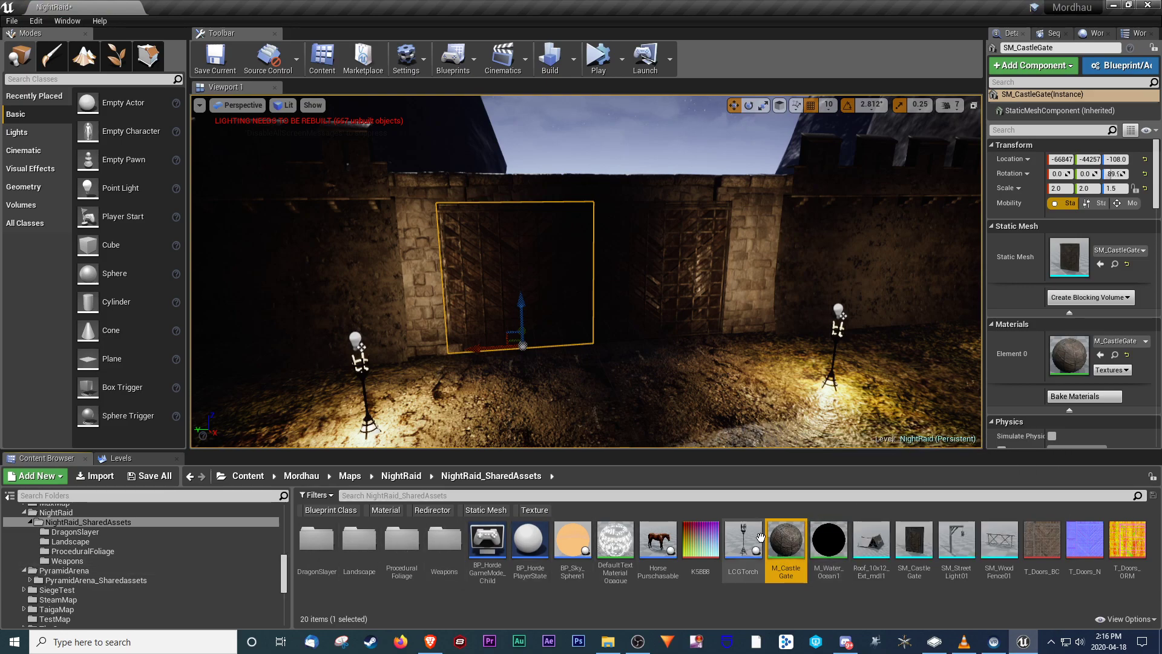
{"action": "double_click", "coordinate": [766, 532]}
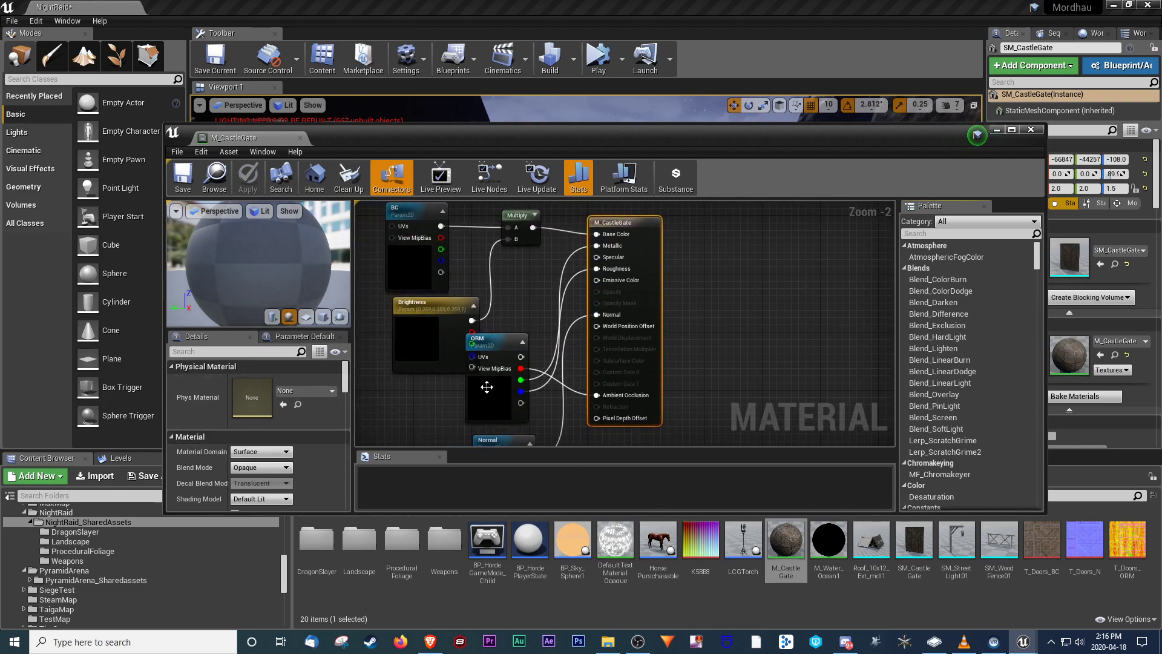
{"action": "left_click", "coordinate": [486, 386]}
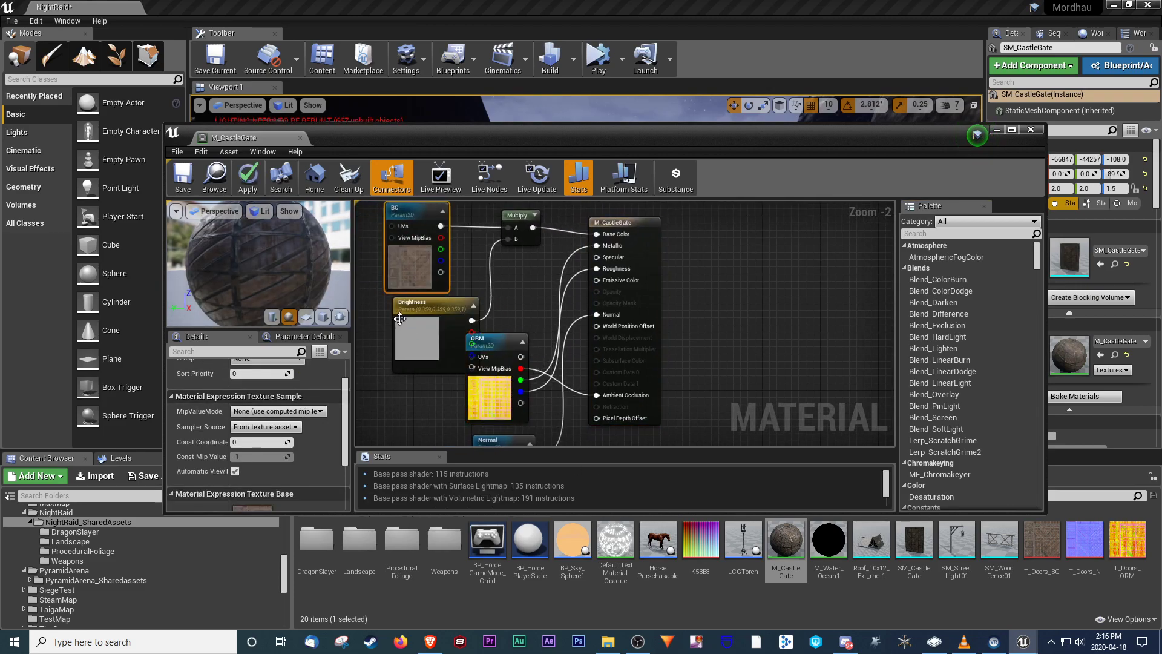
{"action": "scroll", "coordinate": [264, 463], "scroll_direction": "down", "scroll_amount": 3}
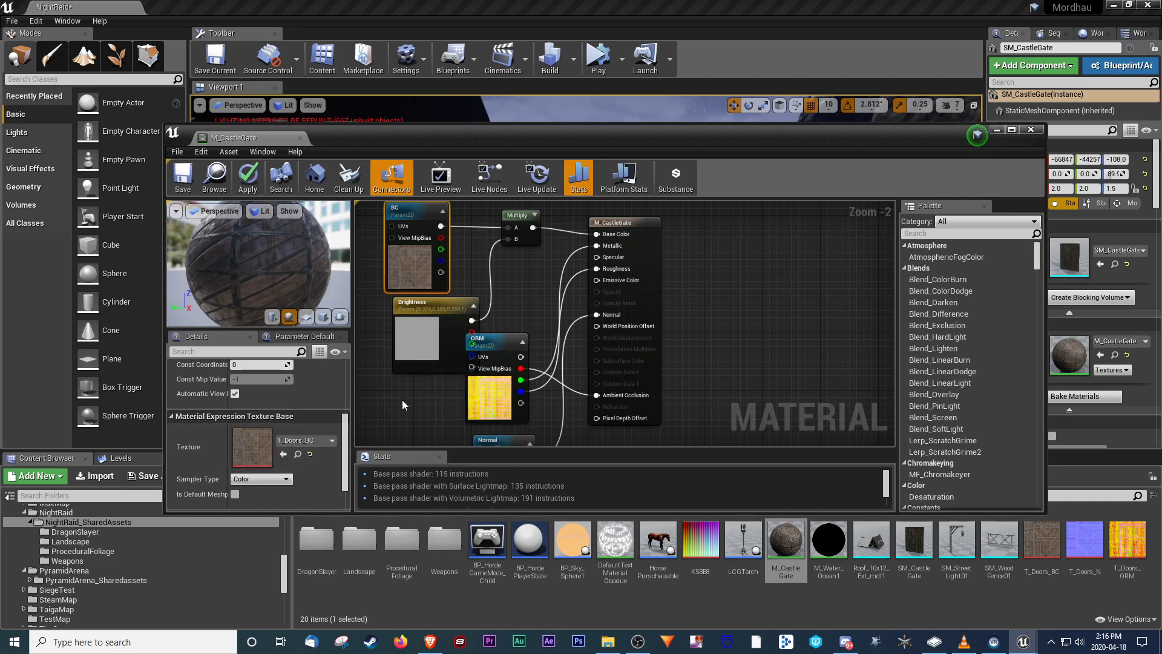
{"action": "right_click_drag", "start_coordinate": [417, 418], "coordinate": [463, 362]}
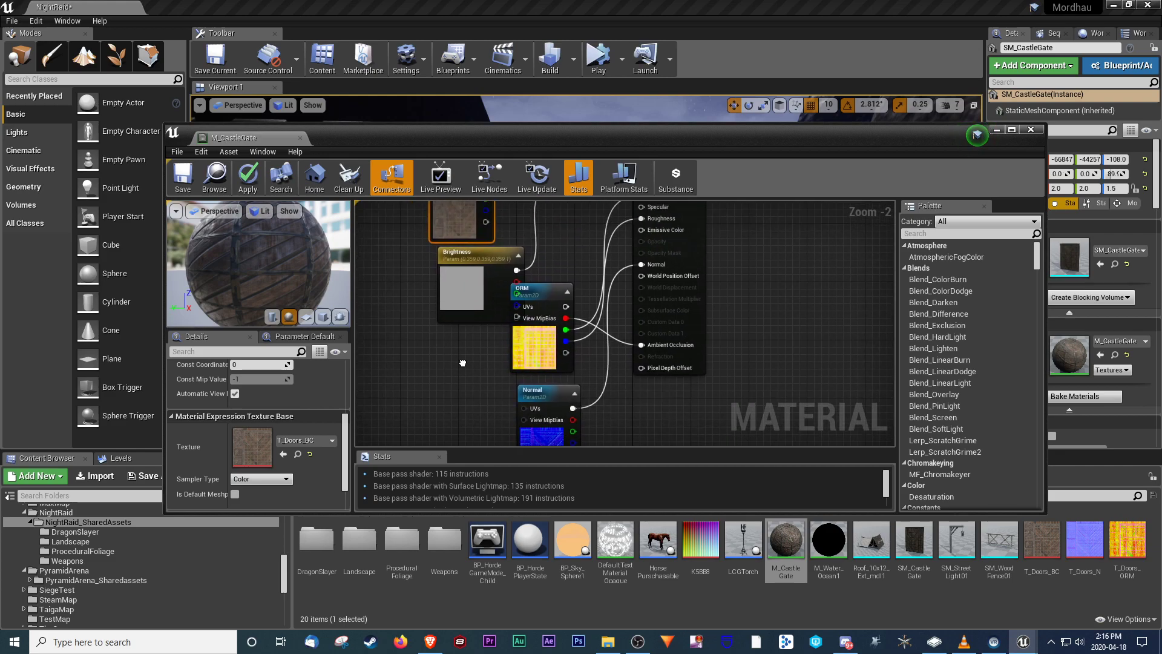
{"action": "left_click", "coordinate": [297, 454]}
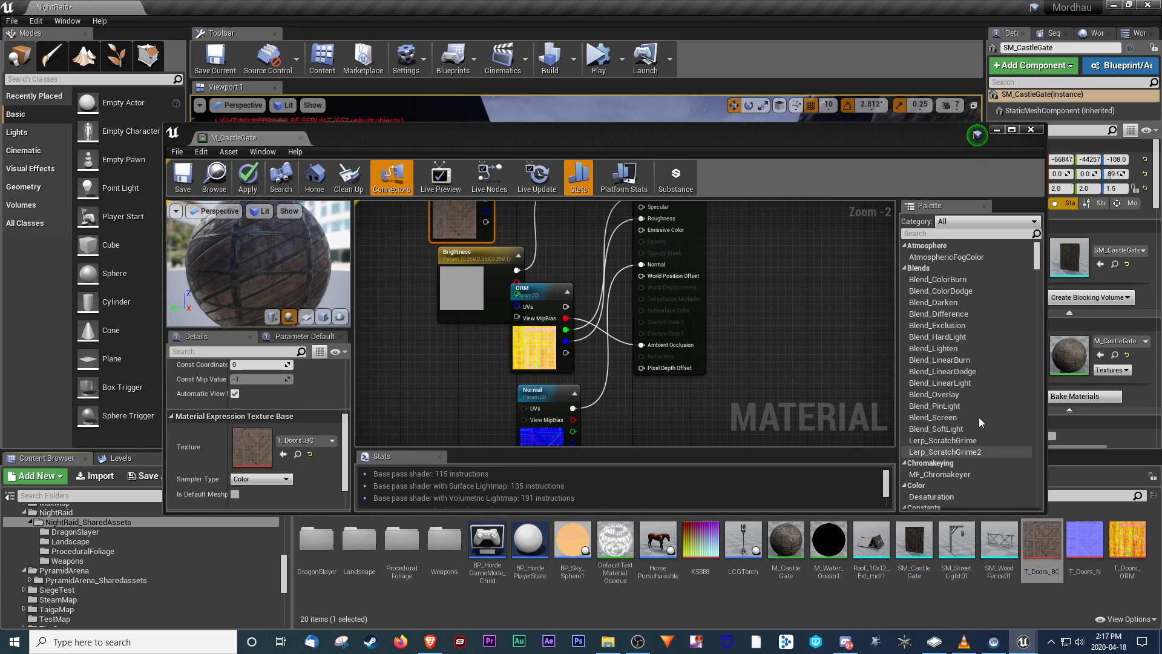
- Uncover the door textures in NightRaid_SharedAssets for inspection, and close the M_CastleGate material without applying changes
{"action": "left_click_drag", "start_coordinate": [924, 134], "coordinate": [1028, 77]}
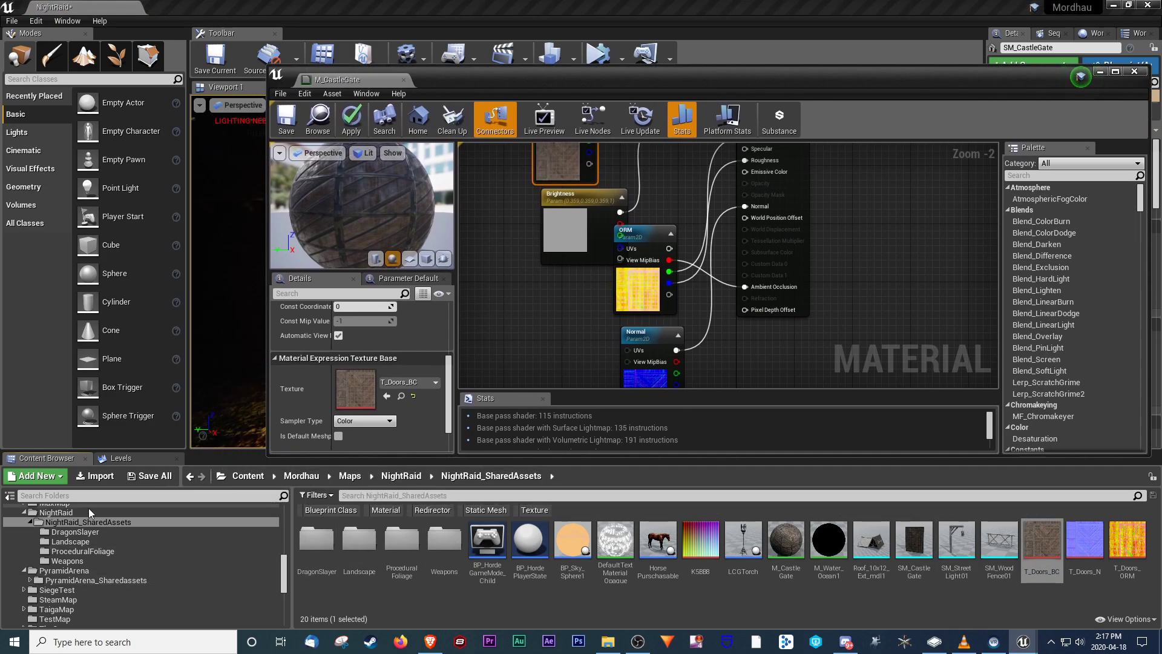
{"action": "scroll", "coordinate": [150, 533], "scroll_direction": "up", "scroll_amount": 5}
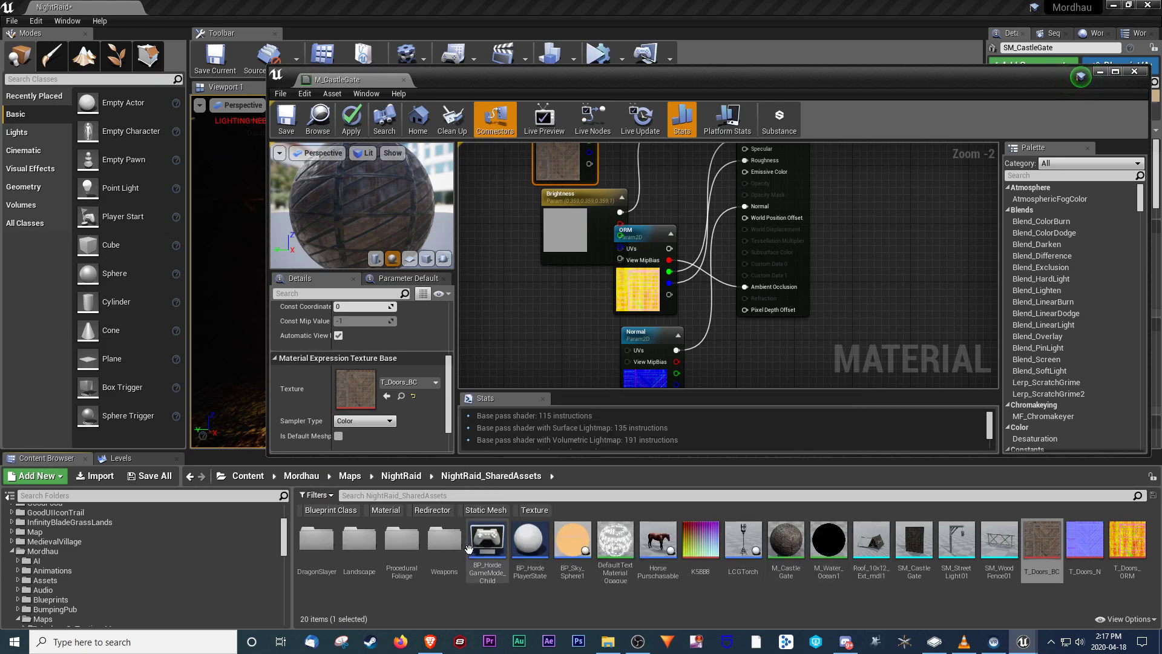
{"action": "scroll", "coordinate": [211, 531], "scroll_direction": "down", "scroll_amount": 6}
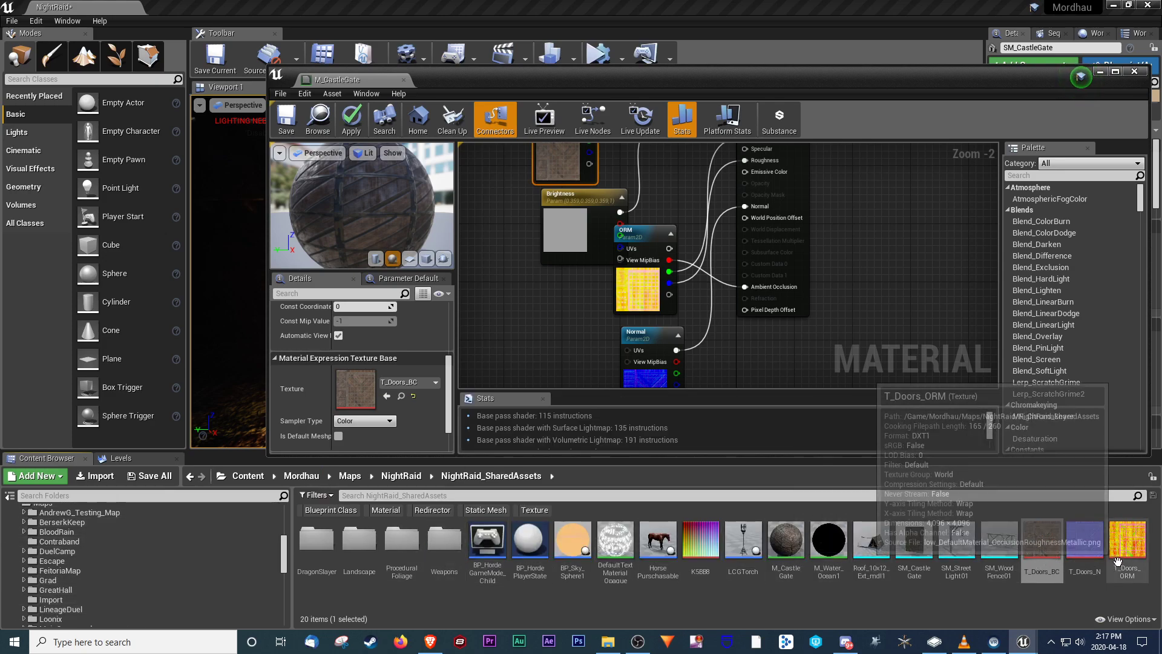
{"action": "left_click", "coordinate": [1049, 610]}
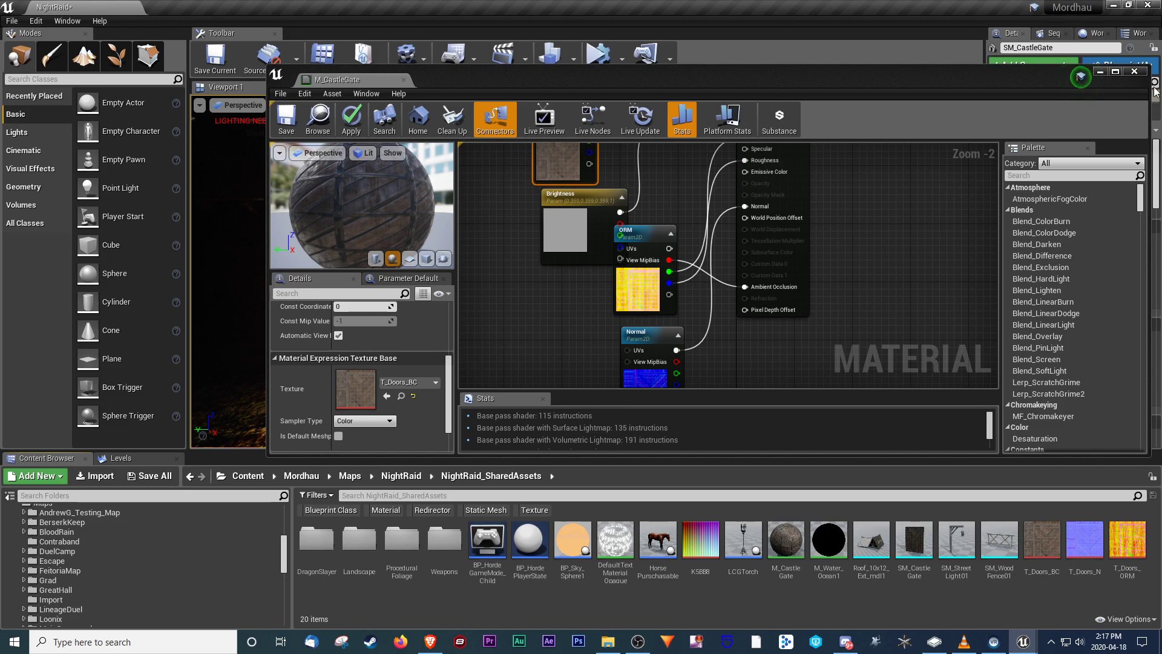
{"action": "left_click", "coordinate": [1134, 71]}
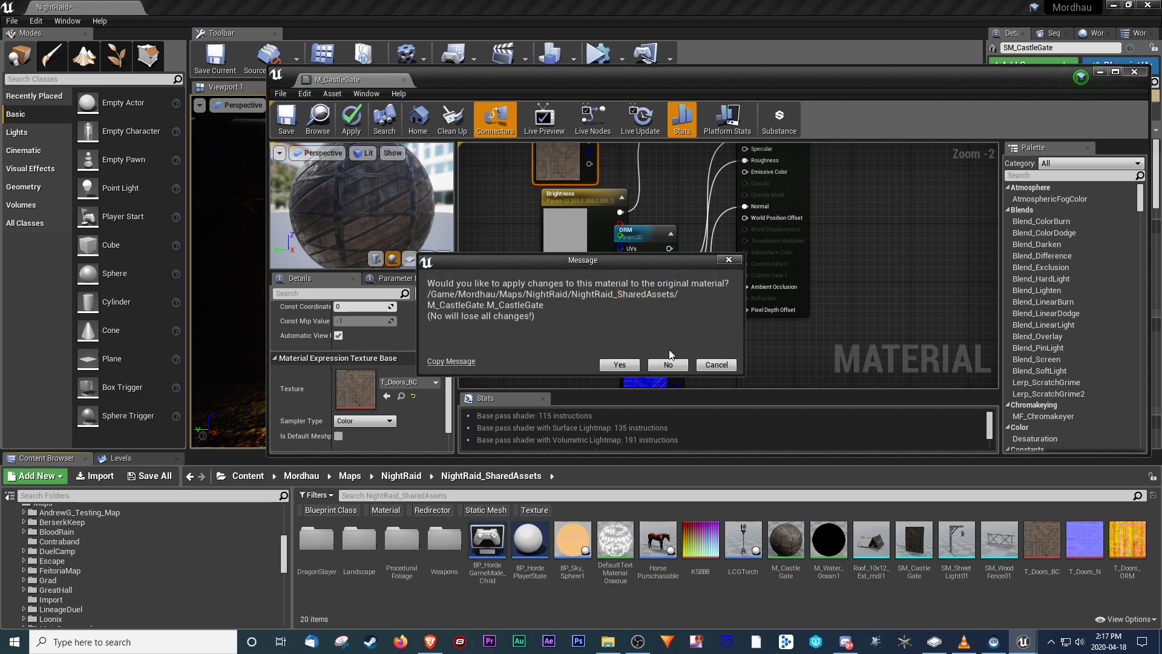
{"action": "left_click", "coordinate": [667, 363]}
{"action": "left_click", "coordinate": [701, 365]}
- Create a subfolder named CastleGate in NightRaid_SharedAssets
{"action": "right_click", "coordinate": [921, 602]}
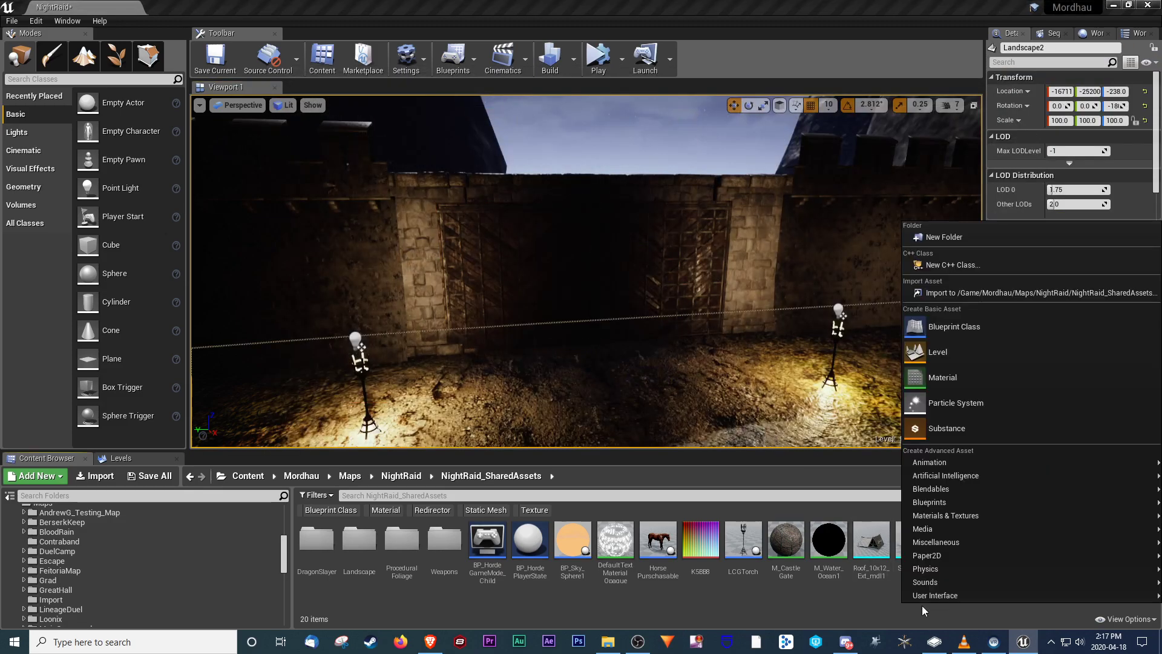
{"action": "left_click", "coordinate": [944, 237]}
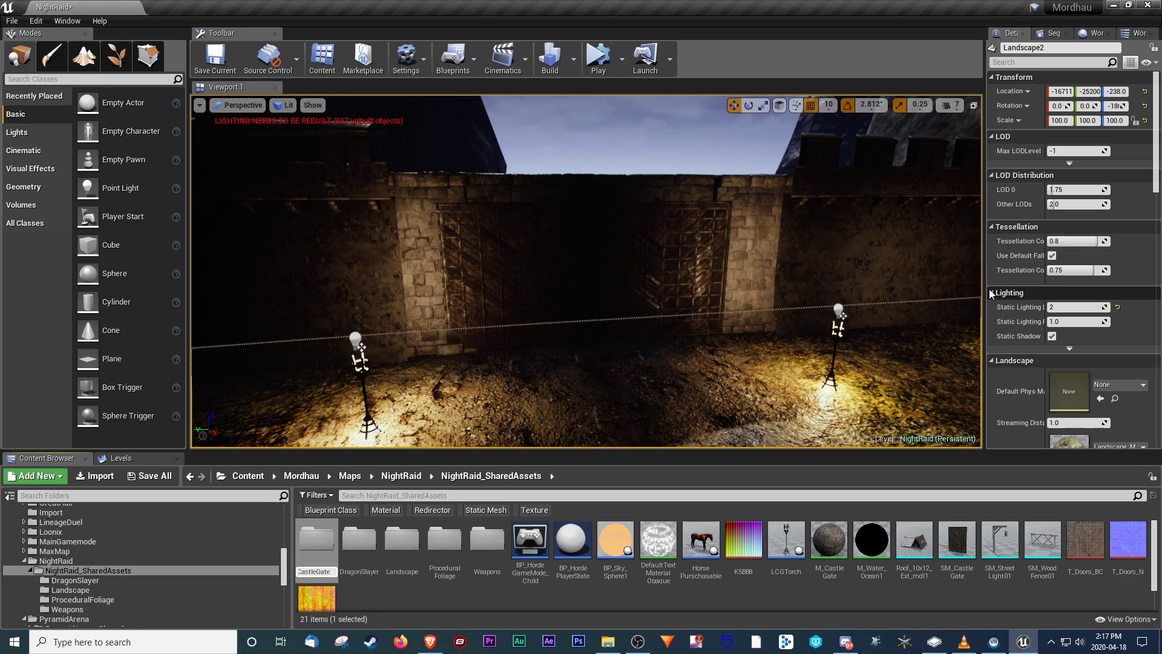
{"action": "type", "text": "CastleGate"}
{"action": "key", "text": "Return"}
{"action": "left_click", "coordinate": [1058, 595]}
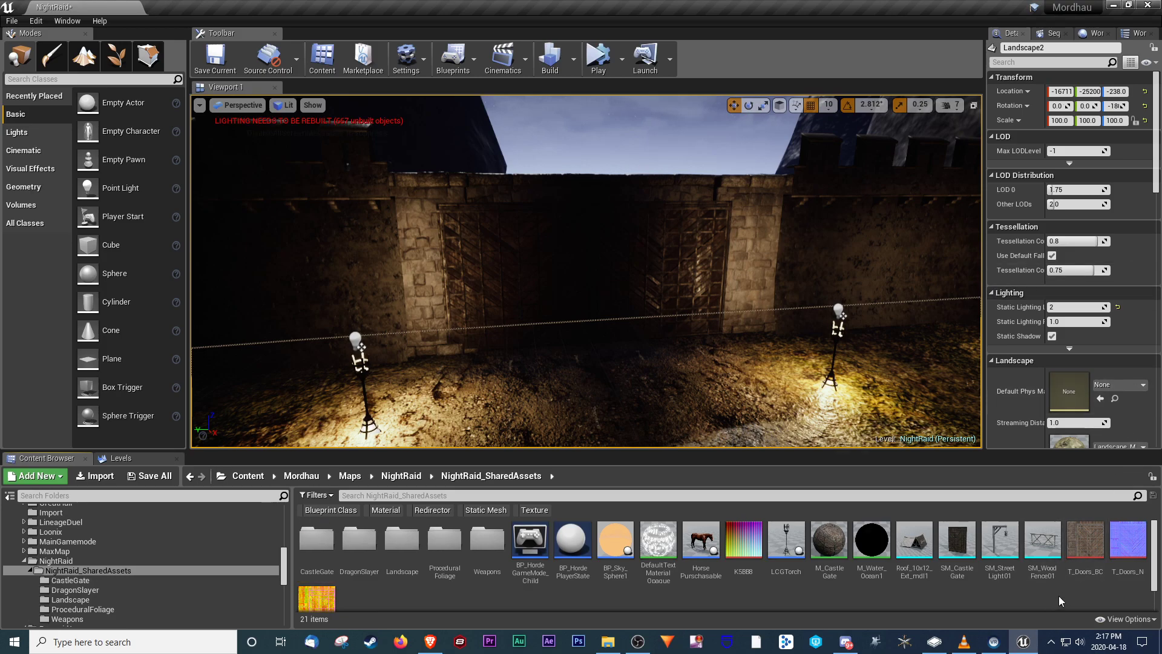
- Move M_CastleGate, SM_CastleGate, T_Doors_BC and T_Doors_N into the CastleGate folder and open that folder
{"action": "left_click", "coordinate": [1077, 546]}
{"action": "left_click", "coordinate": [1116, 551], "text": "ctrl"}
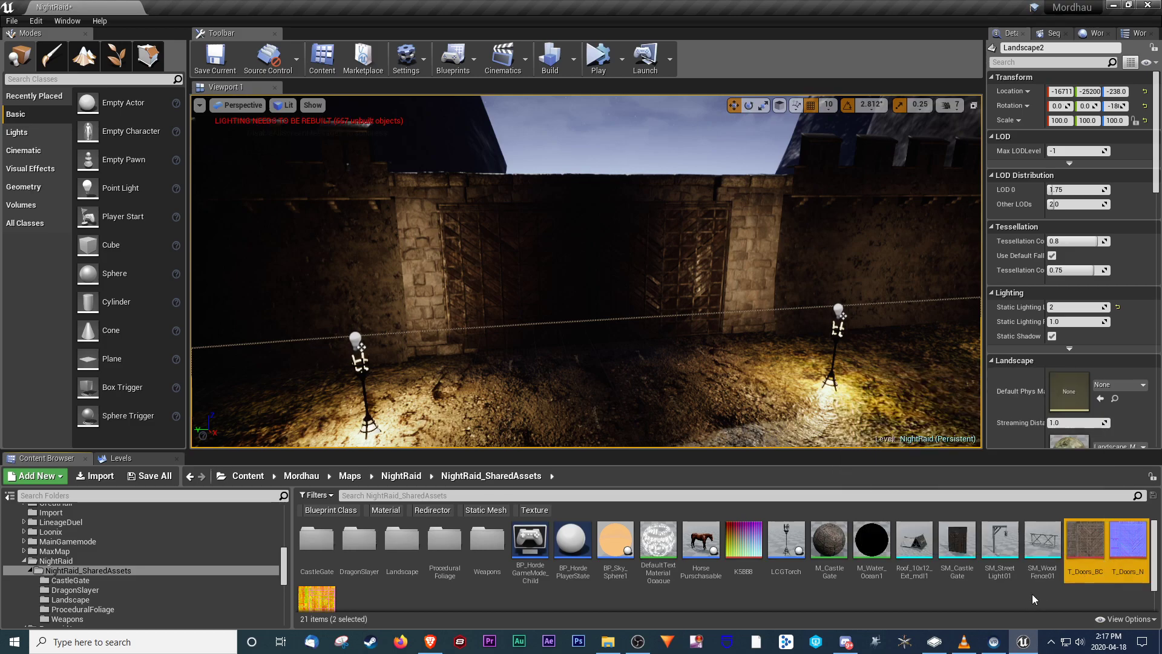
{"action": "left_click", "coordinate": [830, 548], "text": "ctrl"}
{"action": "left_click", "coordinate": [957, 545], "text": "ctrl"}
{"action": "left_click_drag", "start_coordinate": [829, 545], "coordinate": [315, 553]}
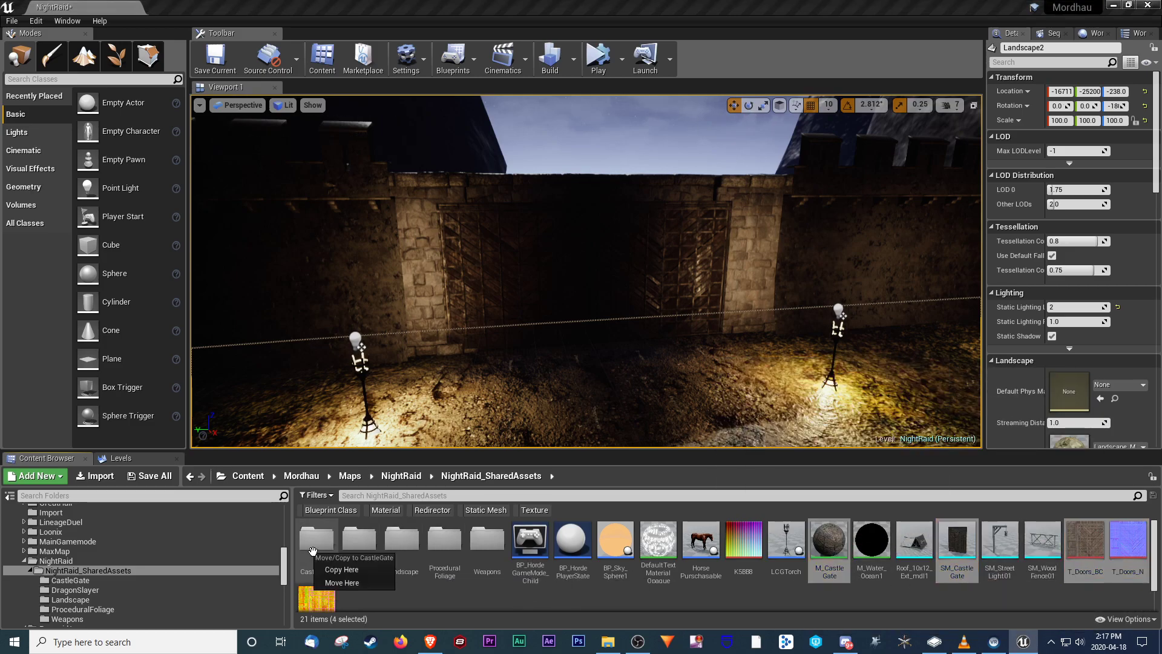
{"action": "left_click", "coordinate": [347, 584]}
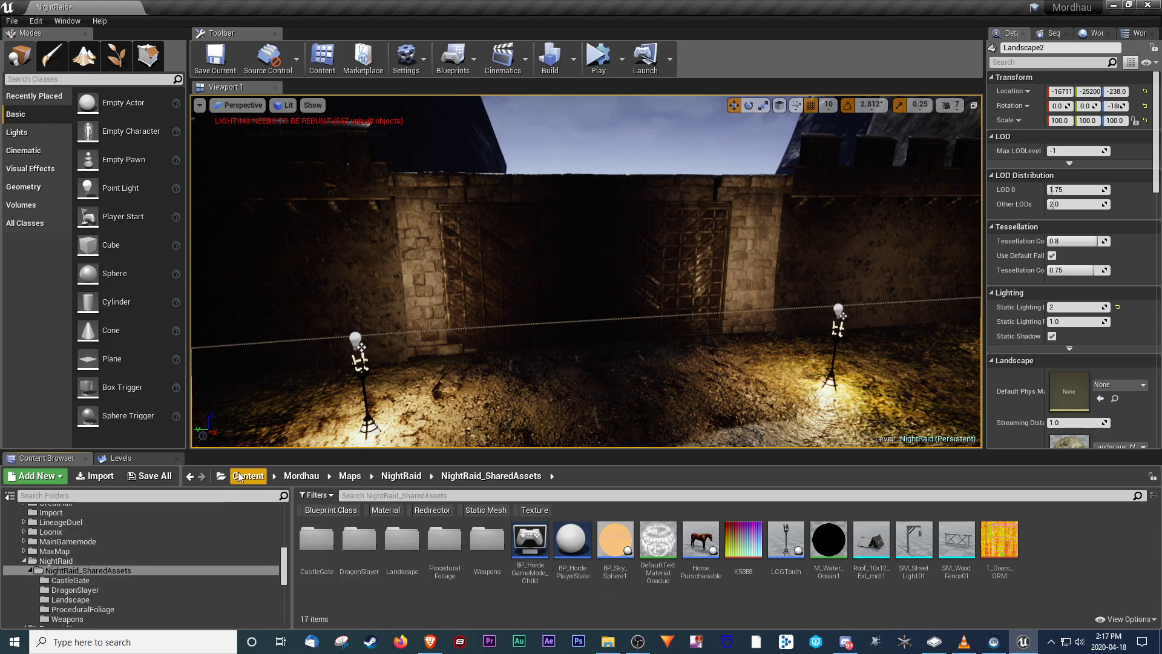
{"action": "double_click", "coordinate": [321, 568]}
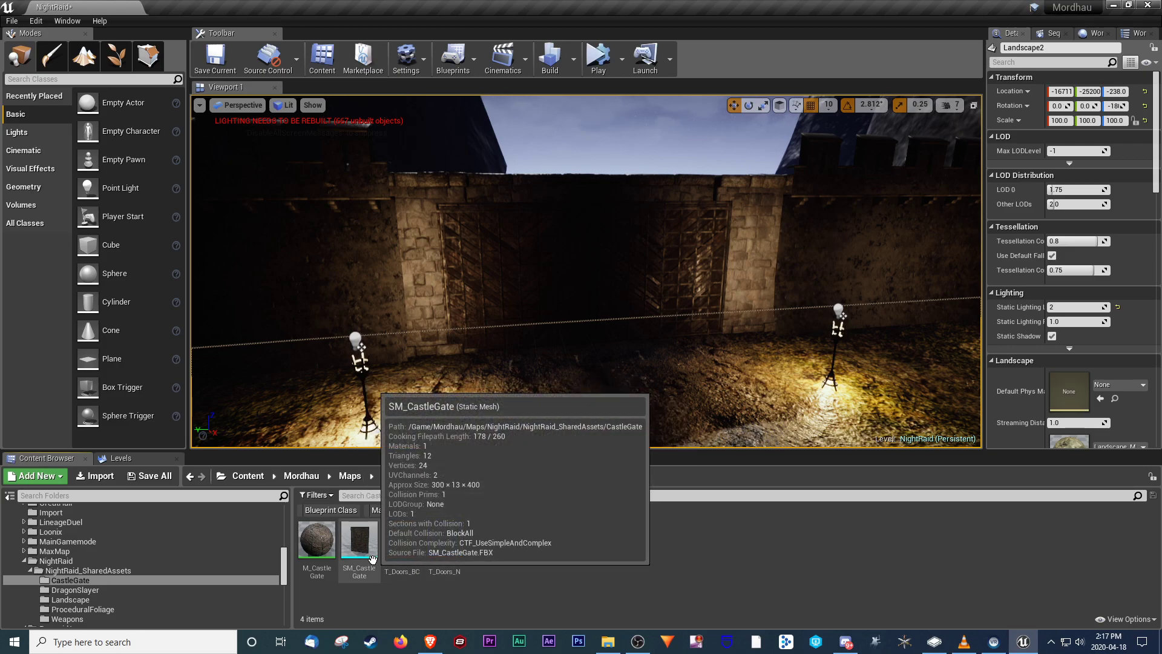
- Open the M_CastleGate material and inspect the BC and ORM texture nodes
{"action": "double_click", "coordinate": [317, 539]}
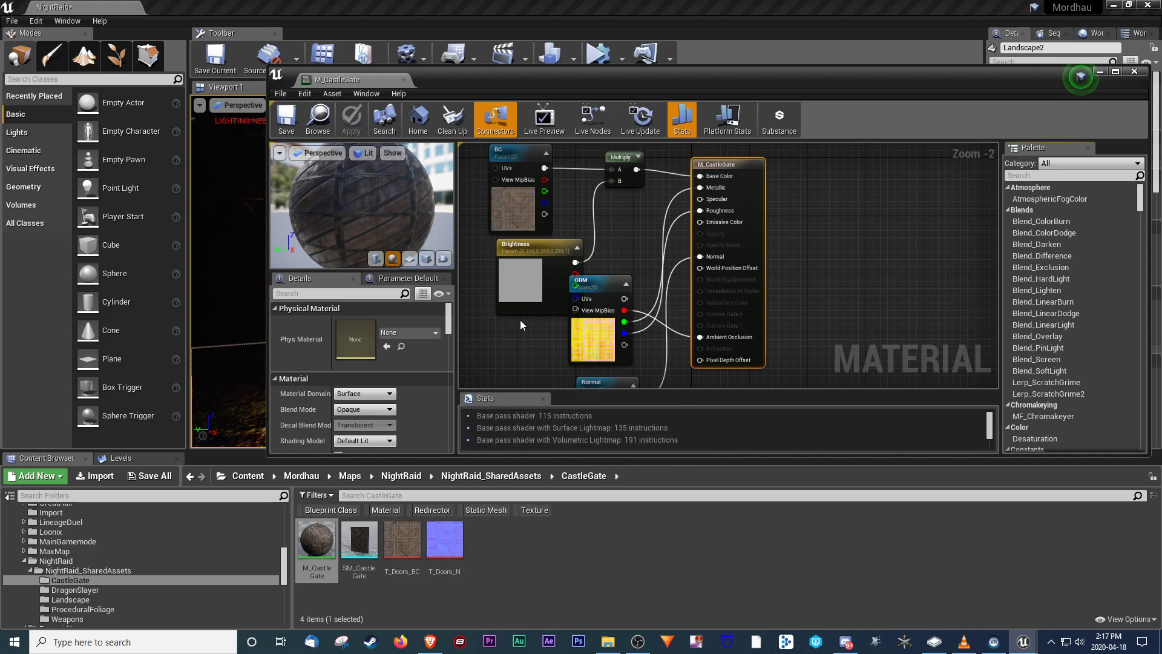
{"action": "left_click", "coordinate": [502, 199]}
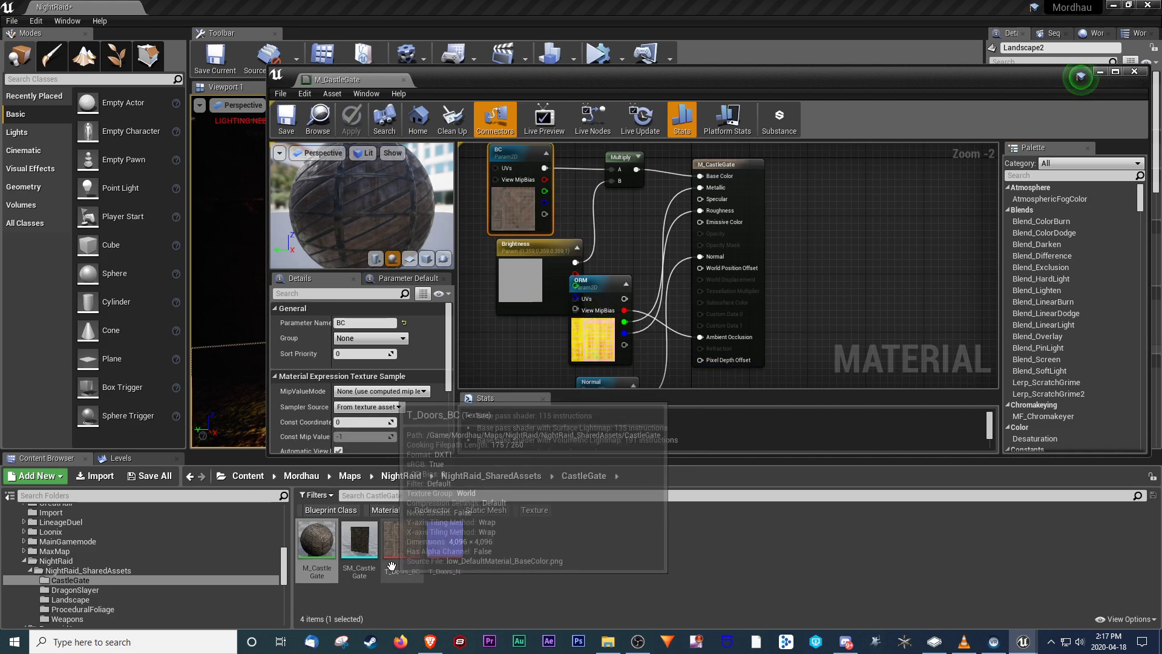
{"action": "left_click", "coordinate": [570, 362]}
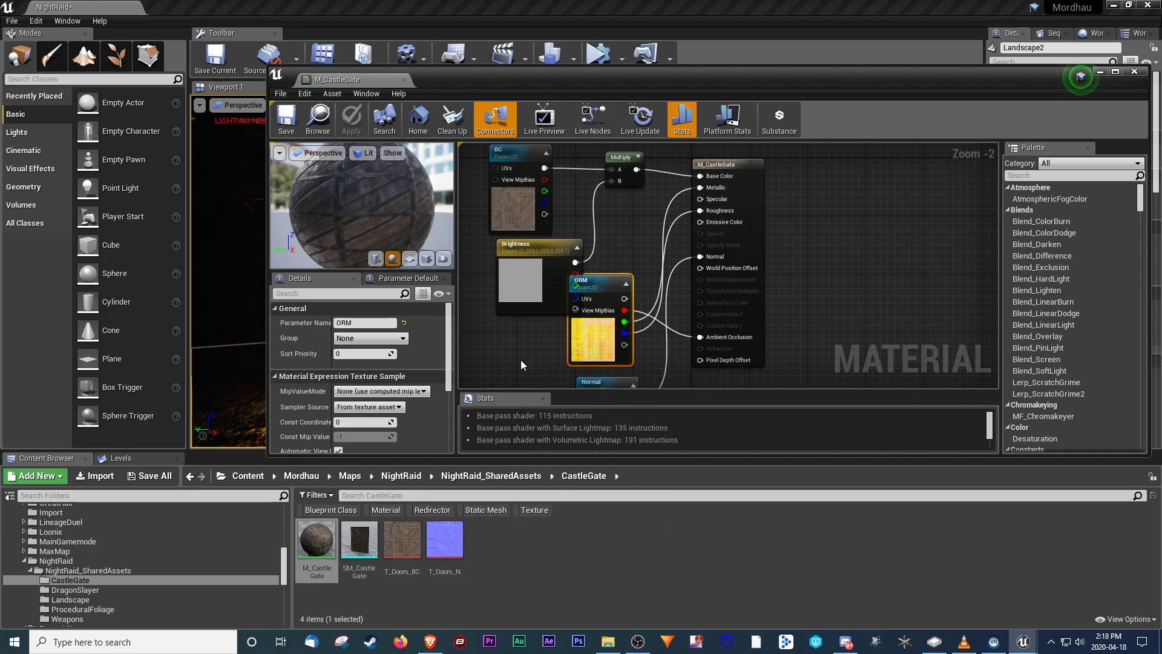
- Move T_Doors_ORM from NightRaid_SharedAssets into the CastleGate folder and open that folder
{"action": "left_click", "coordinate": [491, 476]}
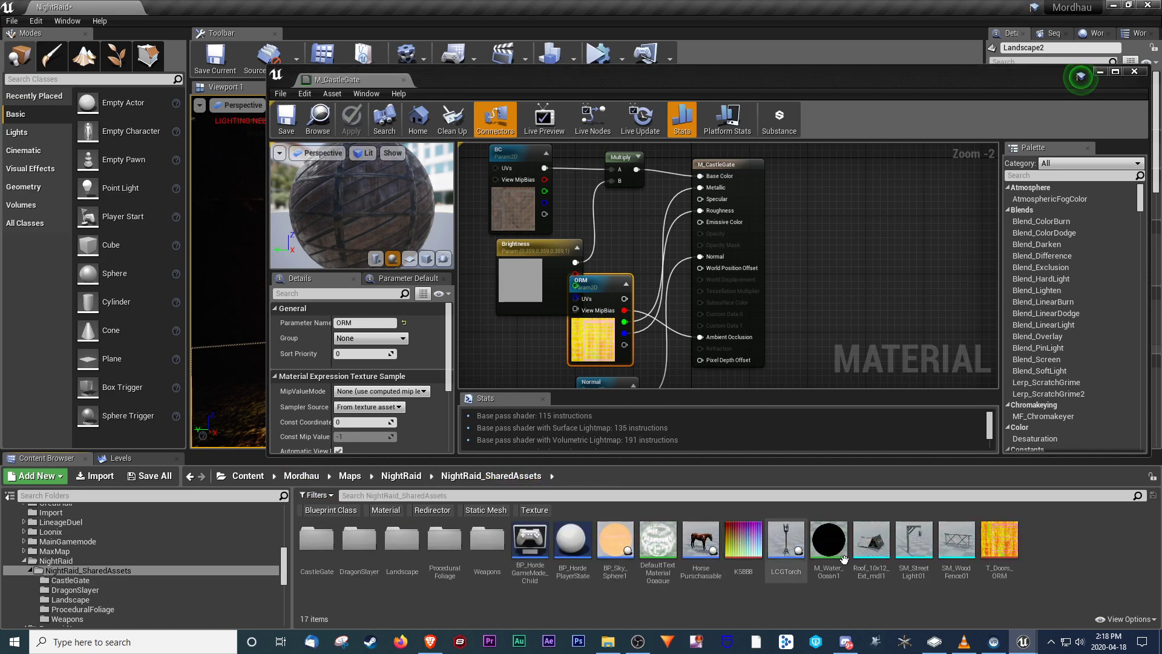
{"action": "left_click_drag", "start_coordinate": [1000, 548], "coordinate": [319, 548]}
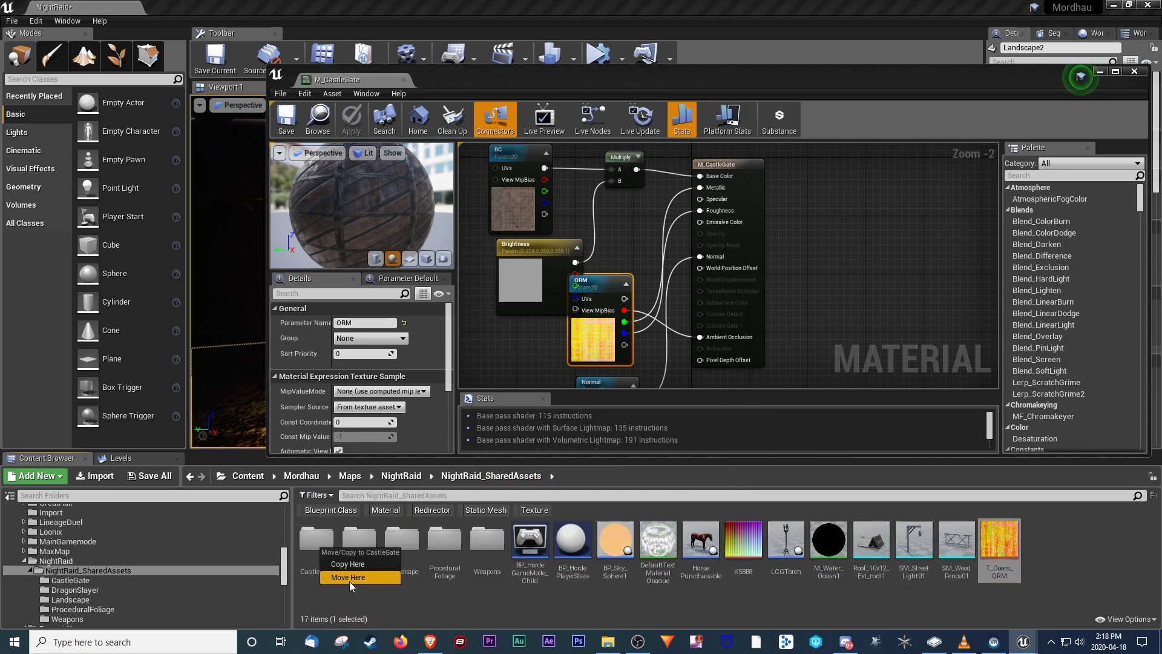
{"action": "left_click", "coordinate": [350, 580]}
{"action": "double_click", "coordinate": [326, 551]}
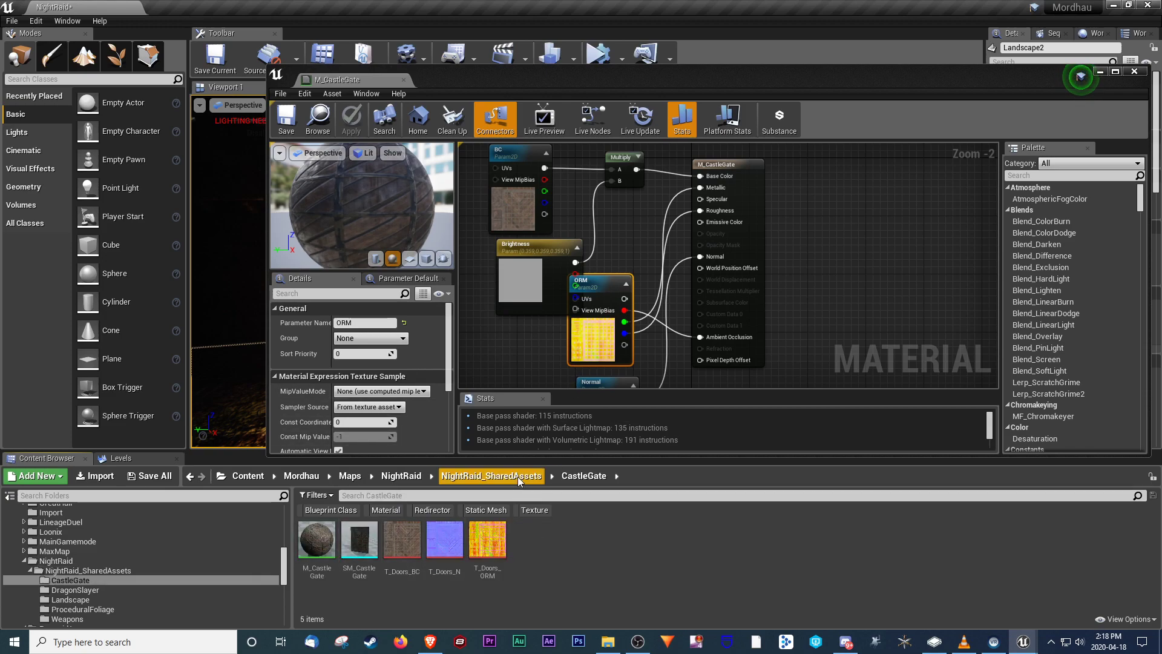
- Locate the ORM node's T_Doors_ORM texture in the Content Browser and close the M_CastleGate material
{"action": "left_click", "coordinate": [599, 357]}
{"action": "scroll", "coordinate": [363, 375], "scroll_direction": "down", "scroll_amount": 3}
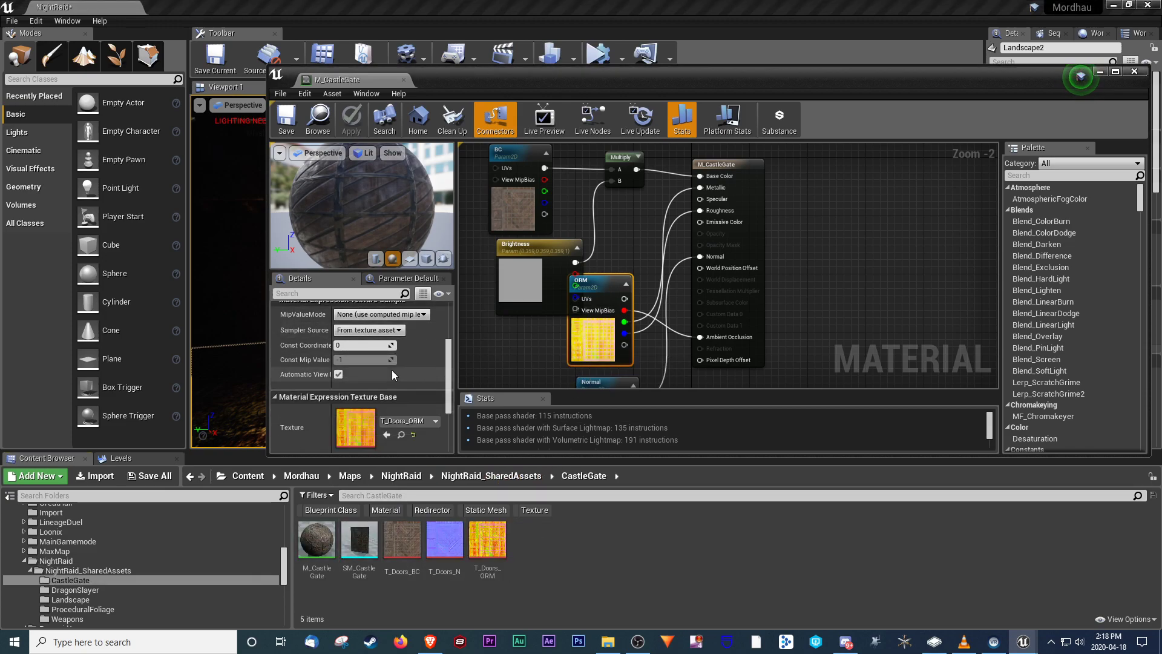
{"action": "left_click", "coordinate": [401, 435]}
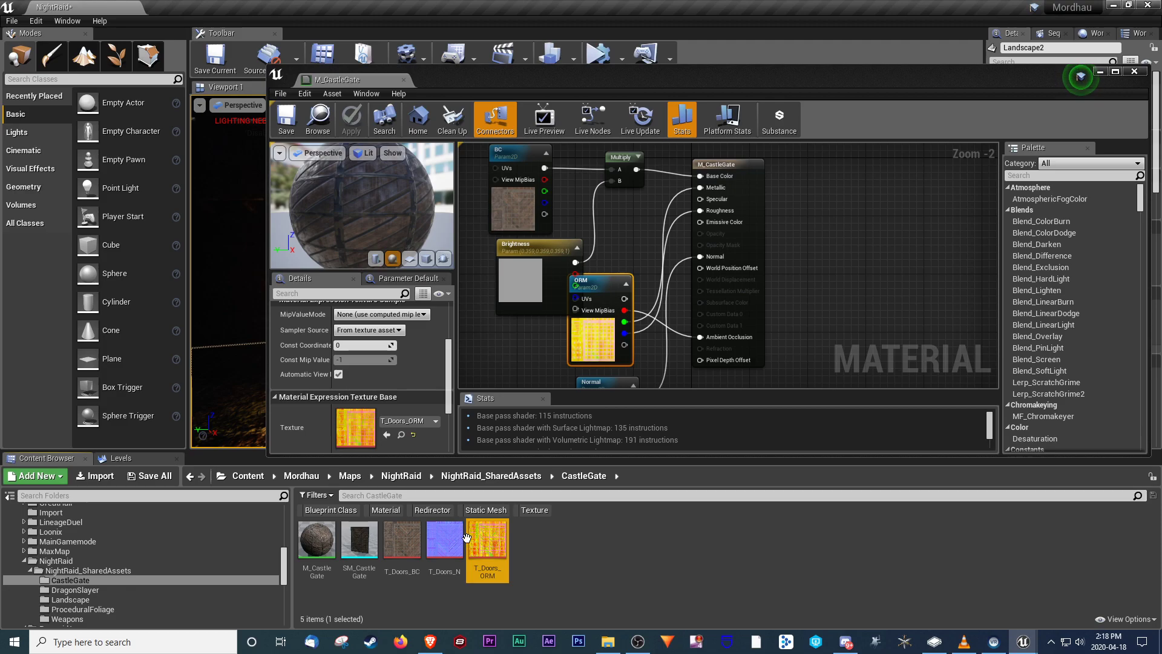
{"action": "left_click", "coordinate": [1134, 72]}
- Place SM_CastleGate in front of the castle doorway, rotate it about -89° around Z, and display the viewport as Unlit
{"action": "left_click_drag", "start_coordinate": [361, 527], "coordinate": [628, 387]}
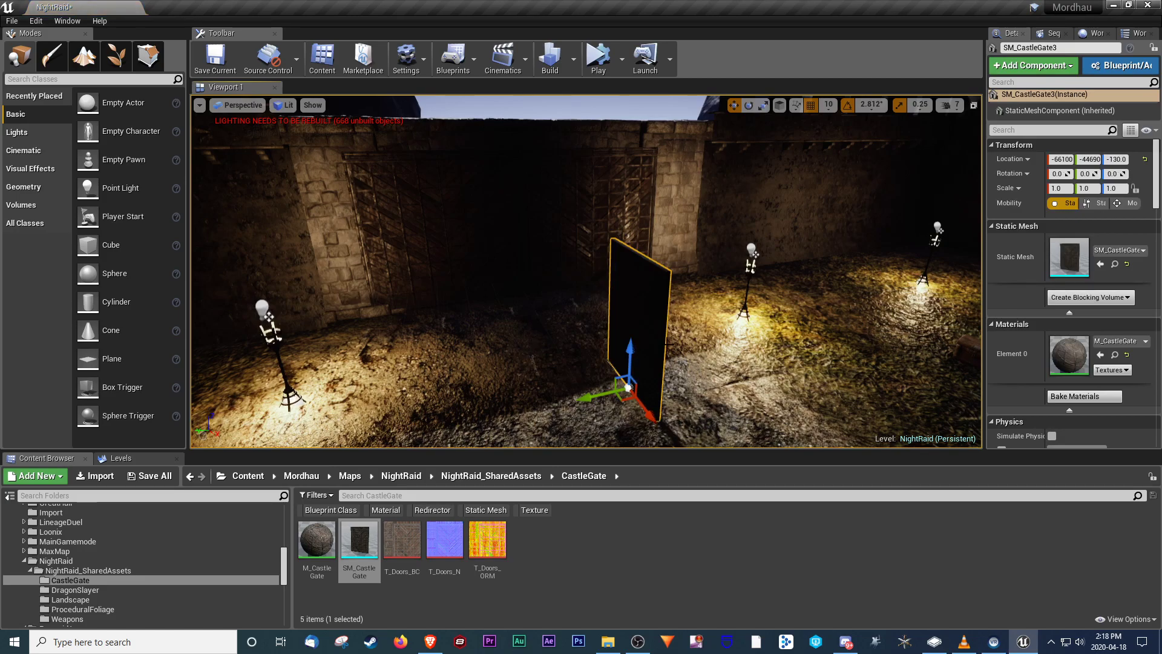
{"action": "key", "text": "e"}
{"action": "left_click_drag", "start_coordinate": [618, 434], "coordinate": [581, 430]}
{"action": "left_click", "coordinate": [285, 105]}
{"action": "left_click", "coordinate": [301, 143]}
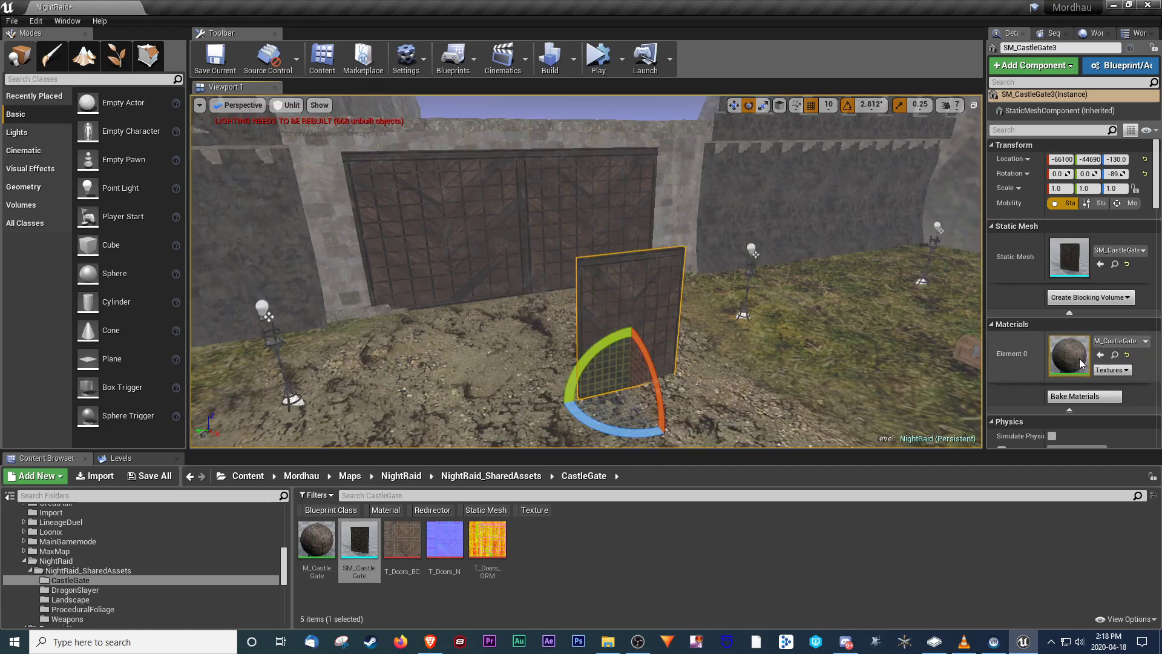
- Assign M_CastleGate to the placed gate's Element 0 material and move the gate against the castle doorway
{"action": "left_click_drag", "start_coordinate": [320, 550], "coordinate": [1044, 372]}
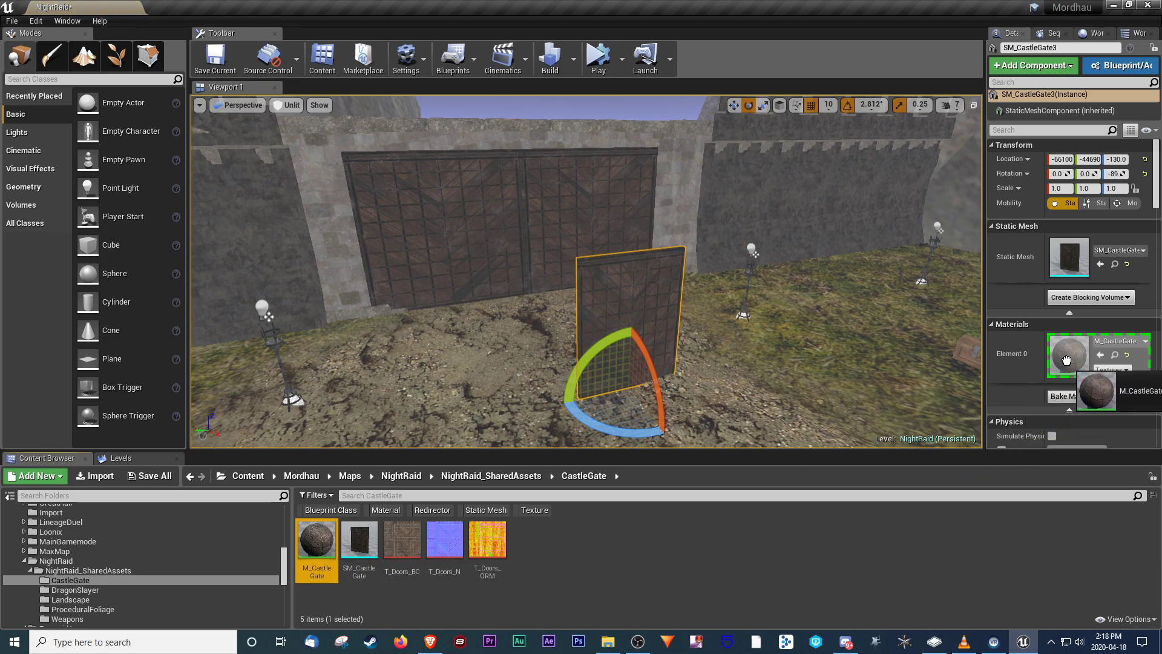
{"action": "scroll", "coordinate": [669, 310], "scroll_direction": "down", "scroll_amount": 2}
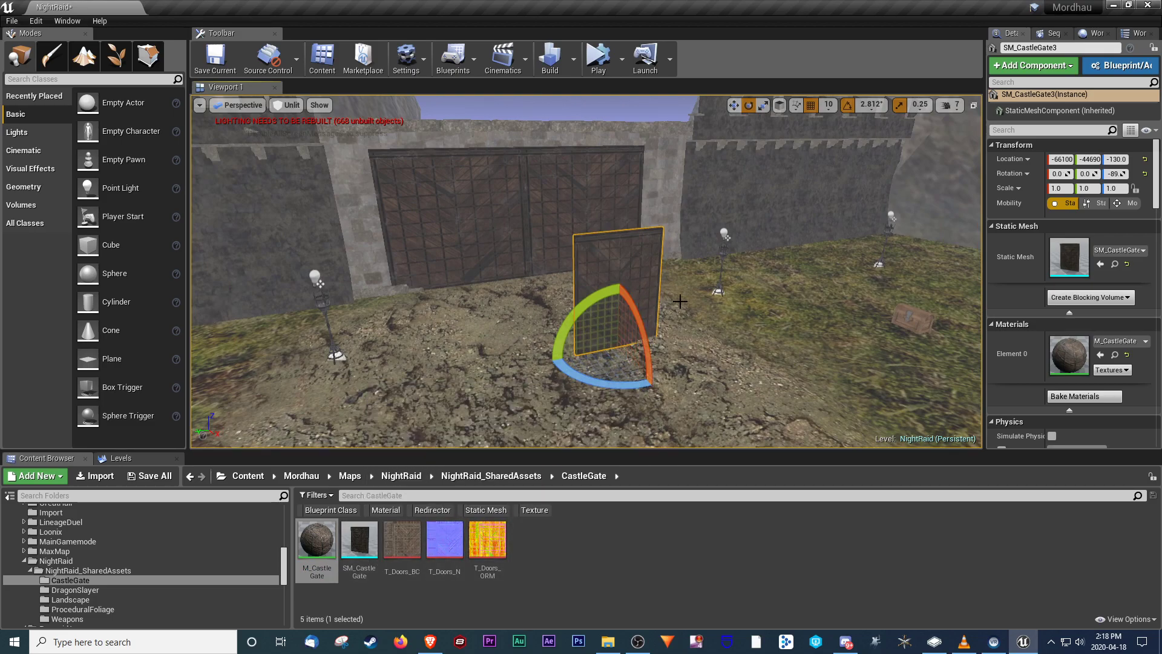
{"action": "key", "text": "w"}
{"action": "left_click_drag", "start_coordinate": [639, 371], "coordinate": [574, 326]}
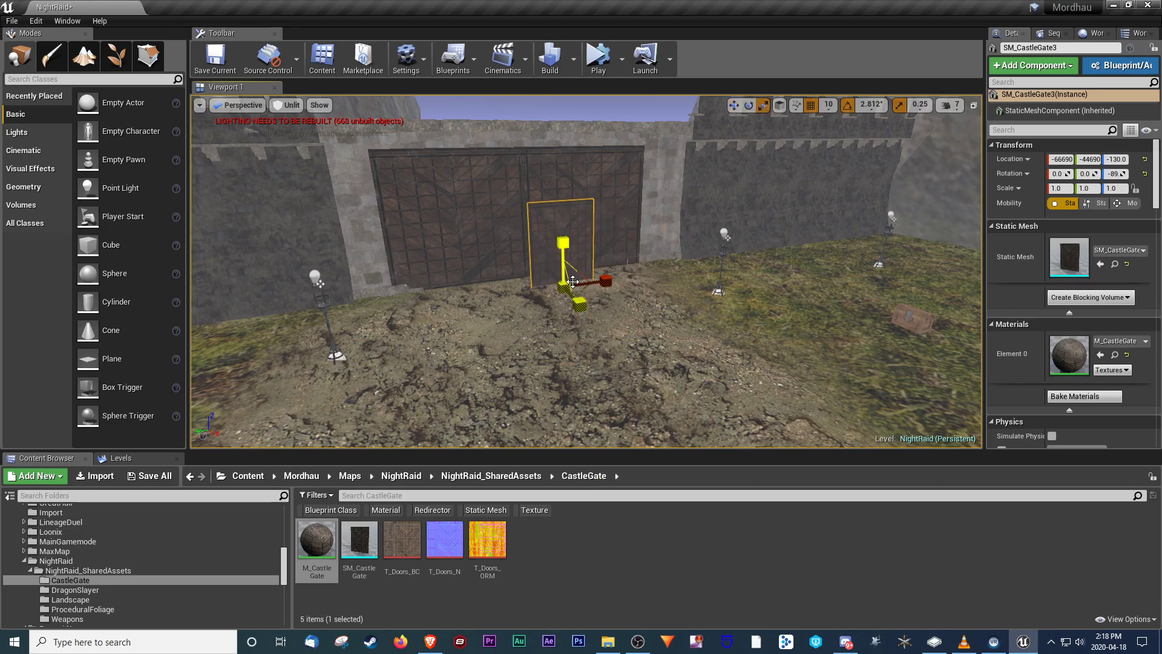
- Scale the placed gate uniformly to 1.5 and delete it from the level
{"action": "left_click", "coordinate": [568, 285]}
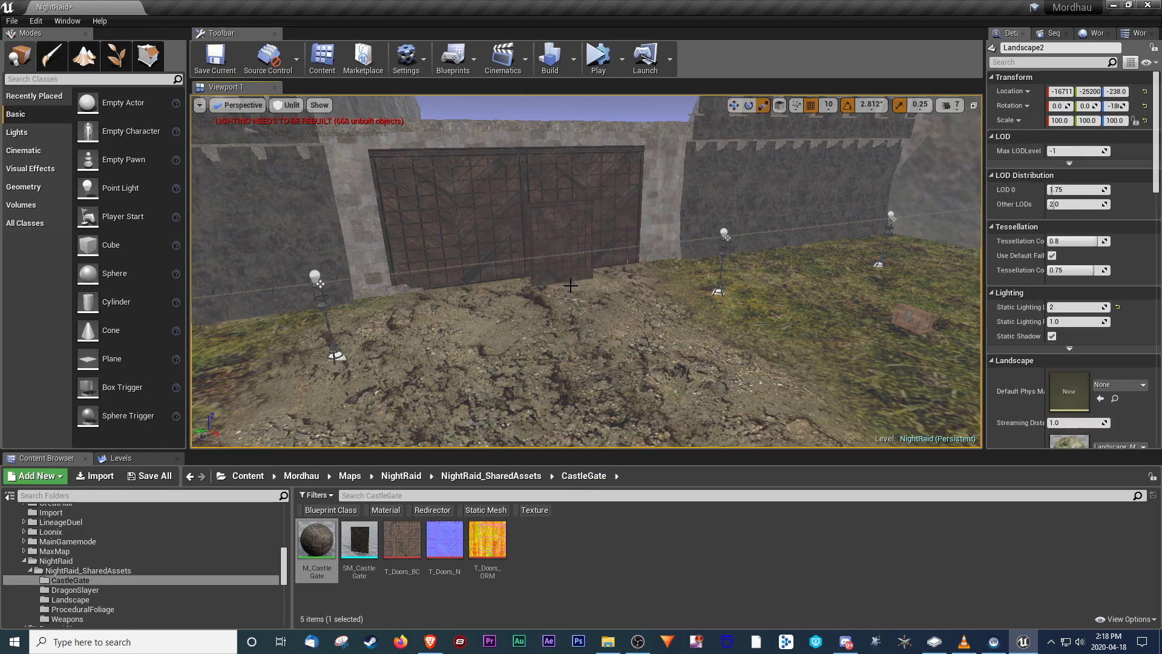
{"action": "key", "text": "ctrl+c"}
{"action": "left_click", "coordinate": [710, 355]}
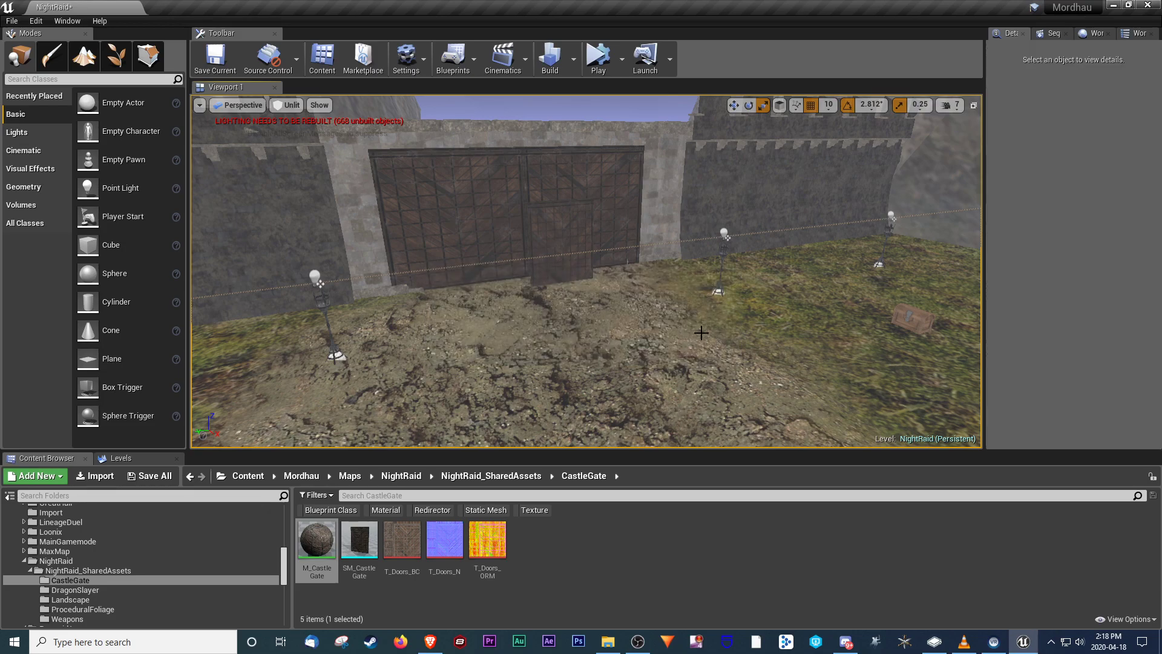
{"action": "key", "text": "ctrl+z"}
{"action": "left_click_drag", "start_coordinate": [564, 286], "coordinate": [578, 271]}
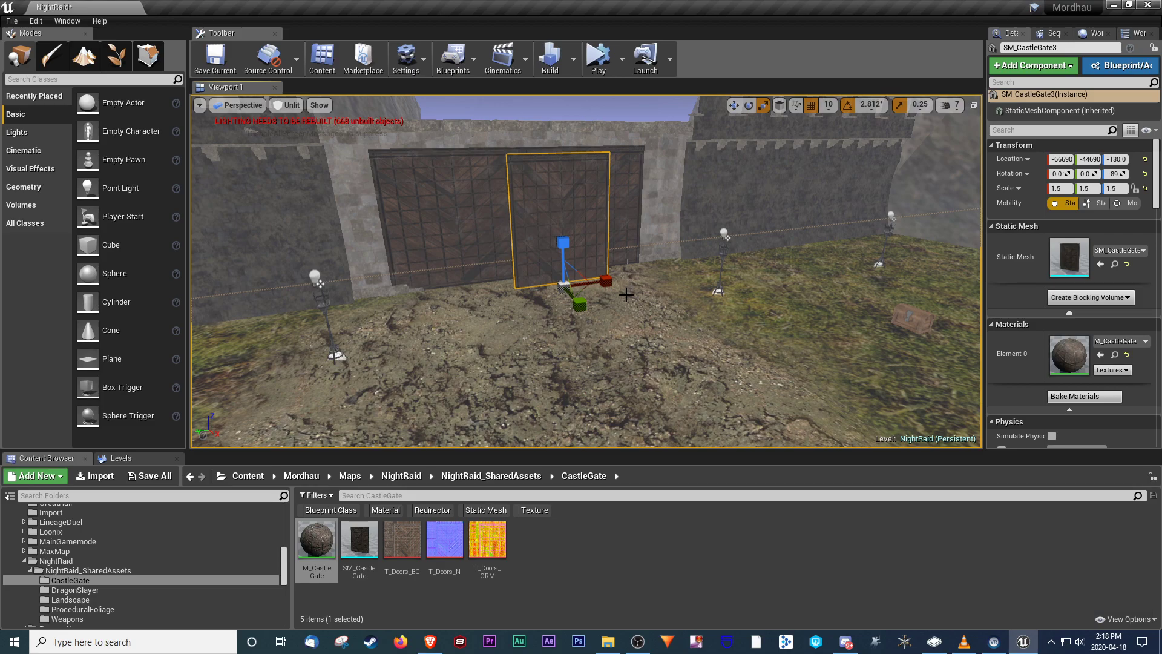
{"action": "key", "text": "Delete"}
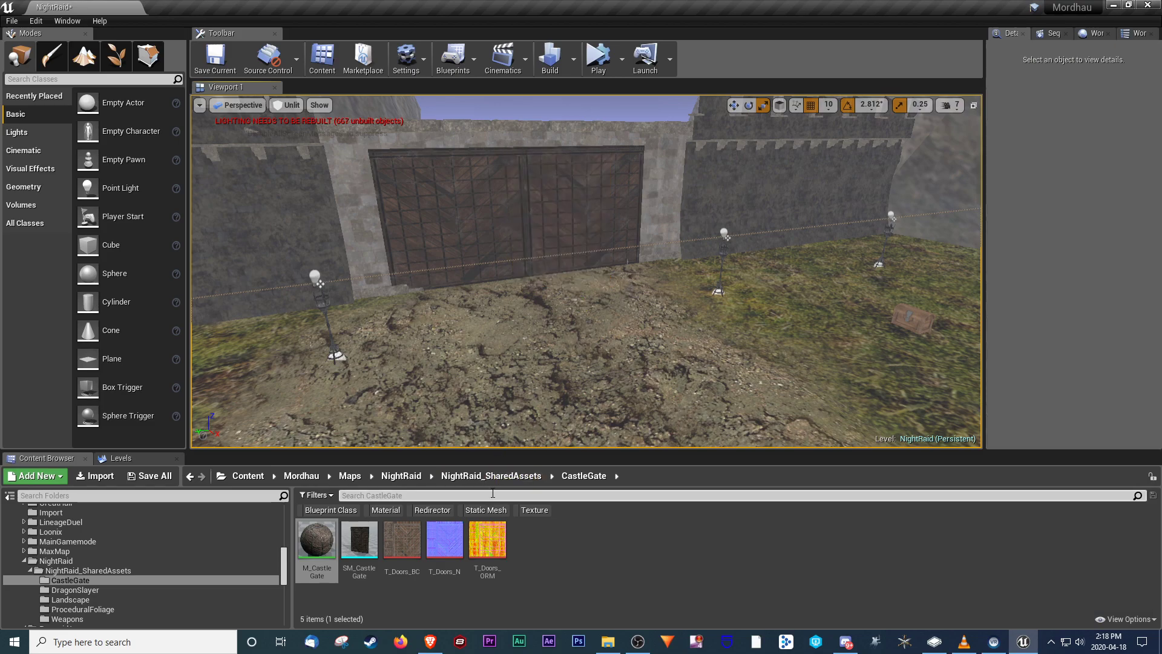
{"action": "mouse_move", "coordinate": [374, 322]}
{"action": "right_mouse_down"}
{"action": "mouse_move", "coordinate": [545, 322]}
{"action": "mouse_move", "coordinate": [696, 303]}
{"action": "mouse_move", "coordinate": [200, 303]}
{"action": "mouse_move", "coordinate": [393, 321]}
{"action": "right_mouse_up"}
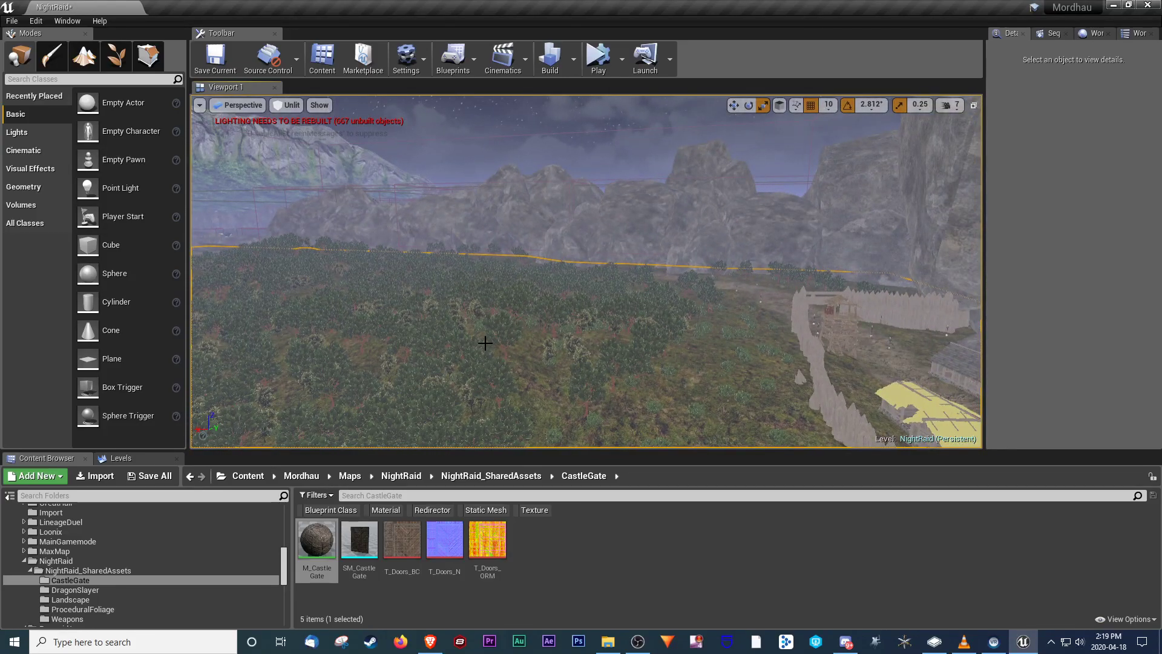
{"action": "left_click", "coordinate": [11, 20]}
{"action": "left_click", "coordinate": [11, 21]}
{"action": "left_click", "coordinate": [11, 20]}
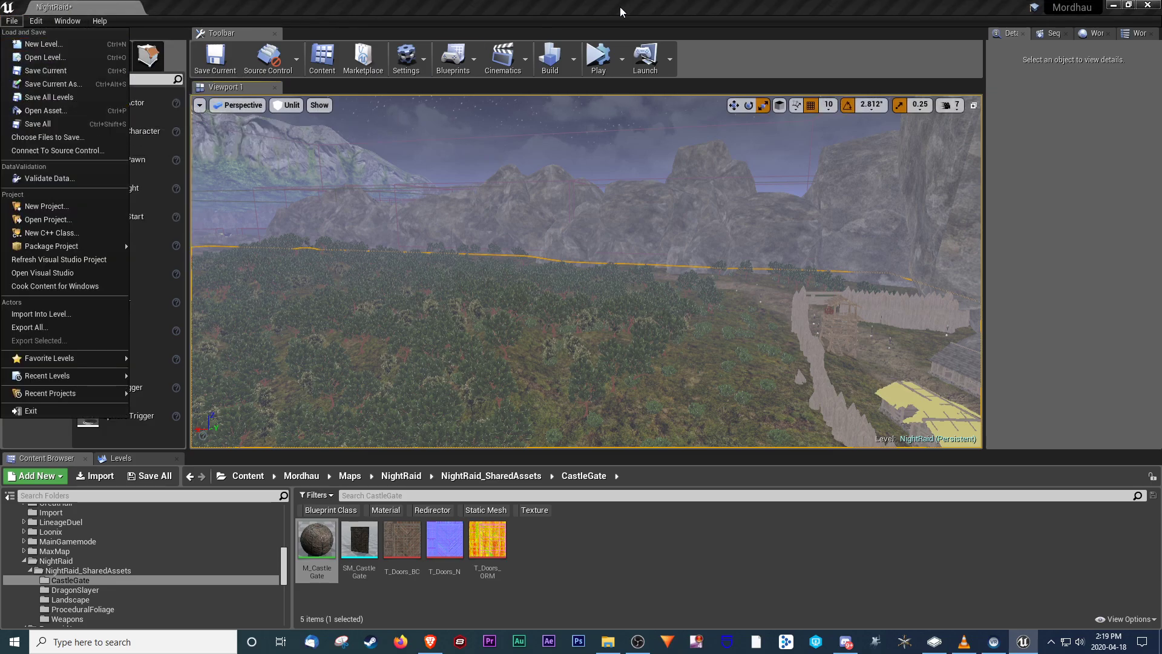
{"action": "right_click_drag", "start_coordinate": [574, 224], "coordinate": [538, 293]}
{"action": "key", "text": "w"}
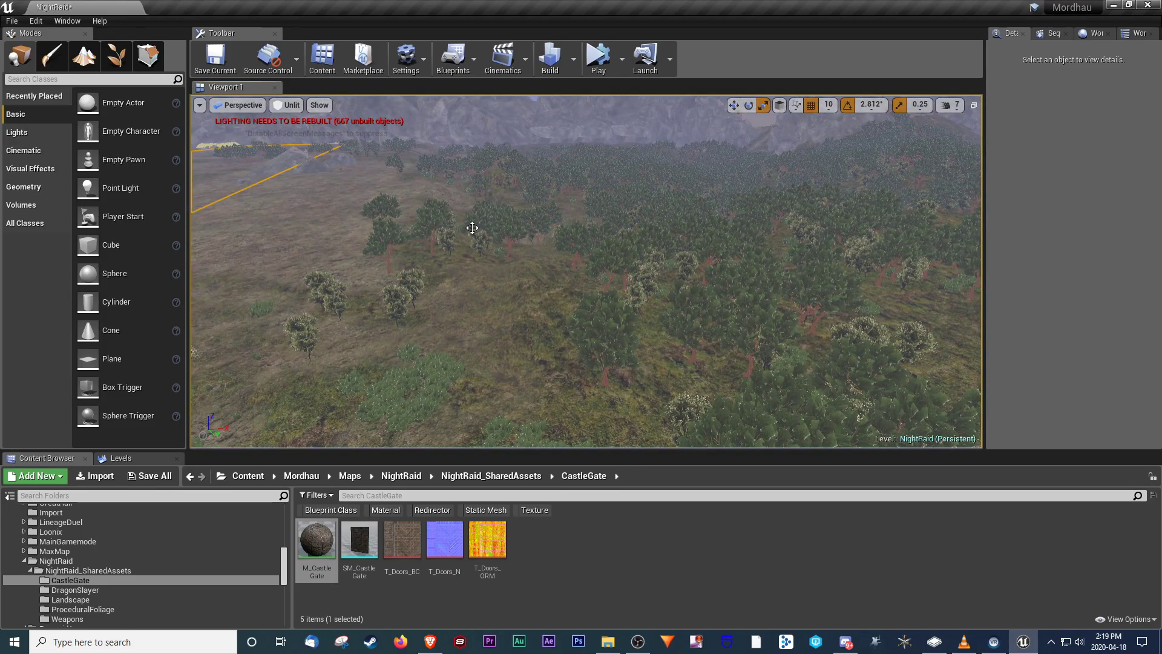
- Activate the foliage Paint tool over the forest clearing and set the brush size to about 2418.86
{"action": "left_click", "coordinate": [148, 56]}
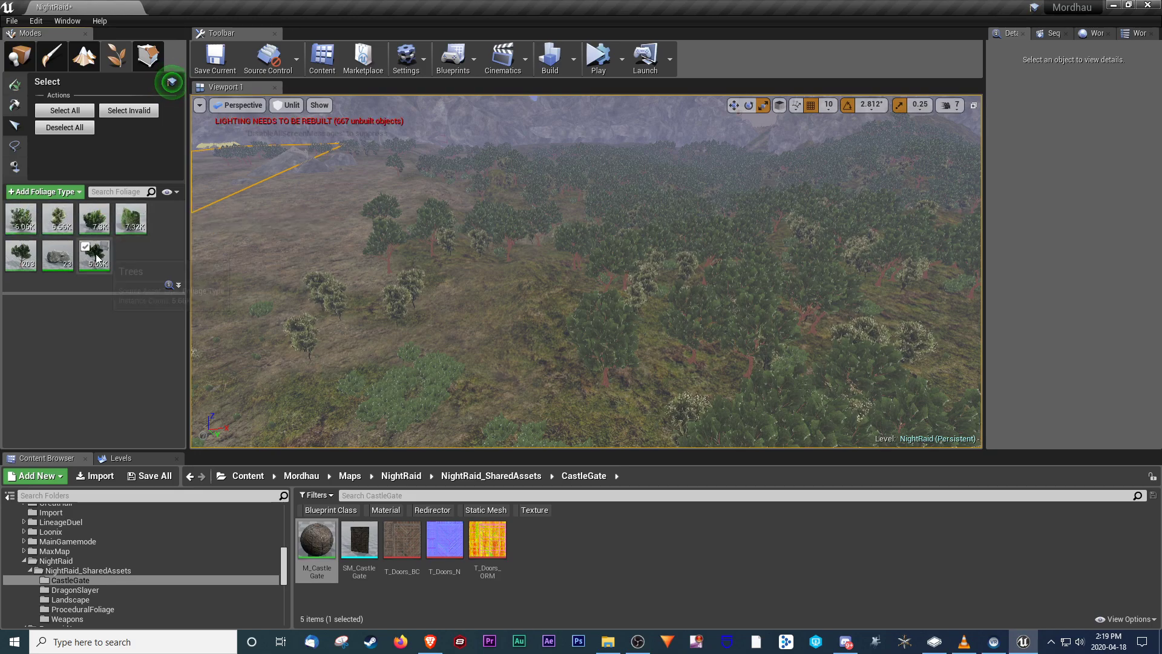
{"action": "right_click_drag", "start_coordinate": [255, 254], "coordinate": [200, 257]}
{"action": "left_click", "coordinate": [10, 86]}
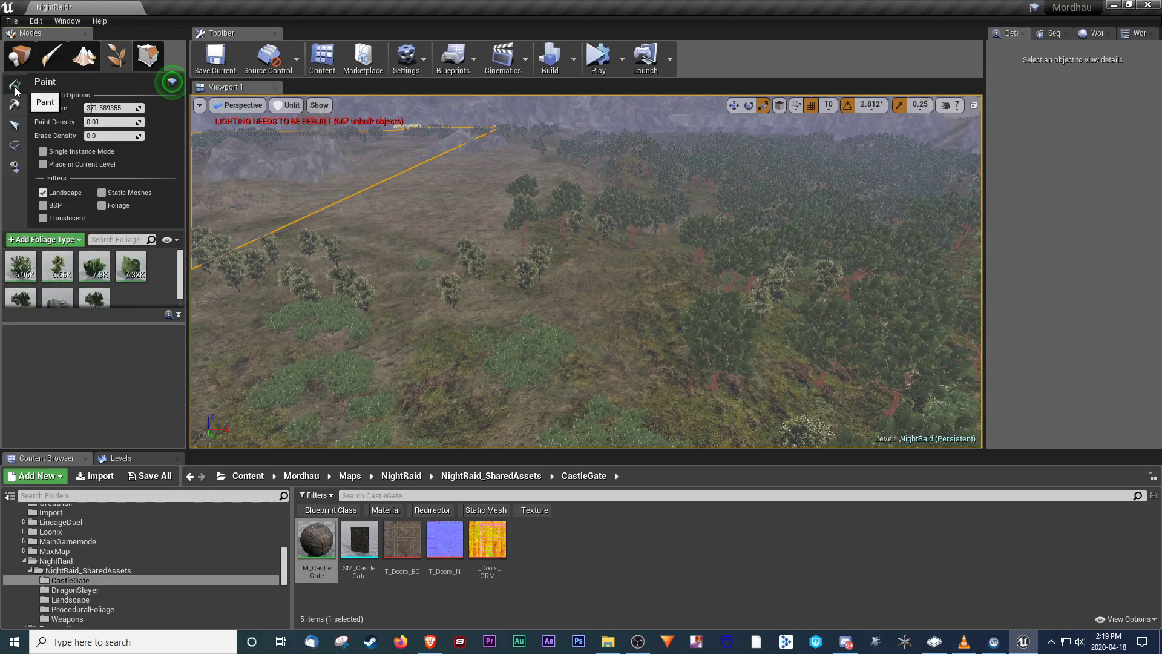
{"action": "key", "text": "w"}
{"action": "right_click_drag", "start_coordinate": [411, 263], "coordinate": [321, 239]}
{"action": "left_click", "coordinate": [662, 303]}
{"action": "mouse_move", "coordinate": [708, 325]}
{"action": "right_mouse_down"}
{"action": "mouse_move", "coordinate": [829, 394]}
{"action": "mouse_move", "coordinate": [811, 397]}
{"action": "right_mouse_up"}
{"action": "key", "text": "s"}
{"action": "left_click_drag", "start_coordinate": [101, 108], "coordinate": [139, 109]}
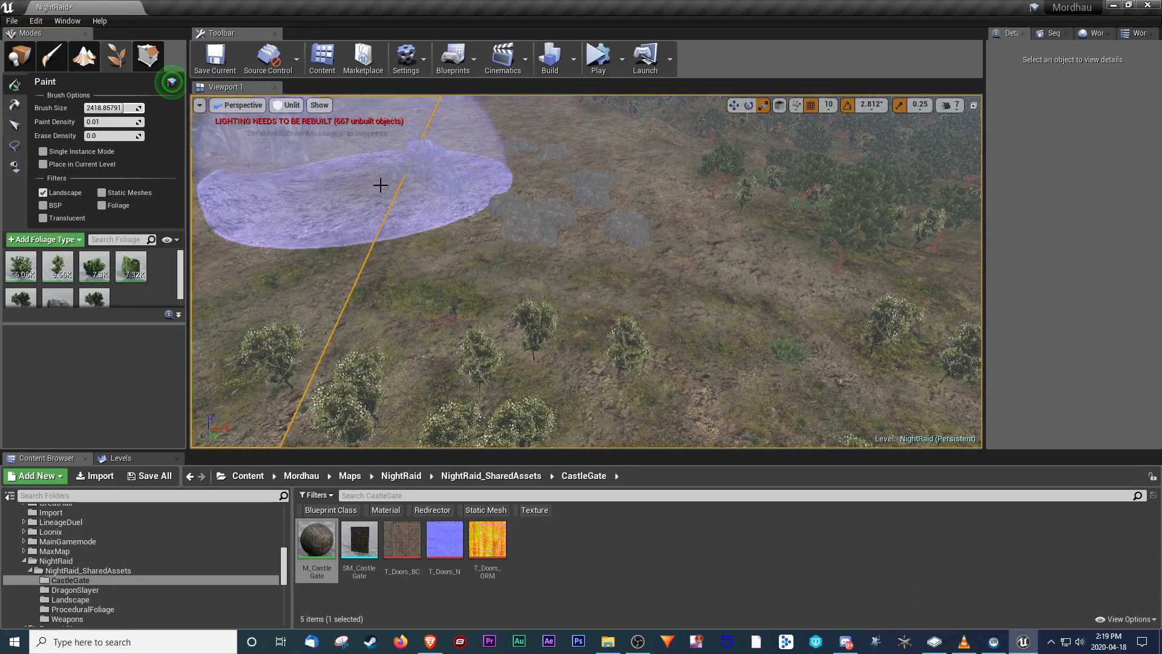
- Paint scattered rock foliage across the landscape clearing at a paint density of 0.01
{"action": "mouse_move", "coordinate": [472, 215]}
{"action": "right_mouse_down"}
{"action": "mouse_move", "coordinate": [514, 242]}
{"action": "mouse_move", "coordinate": [544, 284]}
{"action": "right_mouse_up"}
{"action": "key", "text": "s"}
{"action": "mouse_move", "coordinate": [543, 285]}
{"action": "left_mouse_down"}
{"action": "mouse_move", "coordinate": [779, 292]}
{"action": "mouse_move", "coordinate": [861, 248]}
{"action": "mouse_move", "coordinate": [402, 277]}
{"action": "mouse_move", "coordinate": [193, 205]}
{"action": "left_mouse_up"}
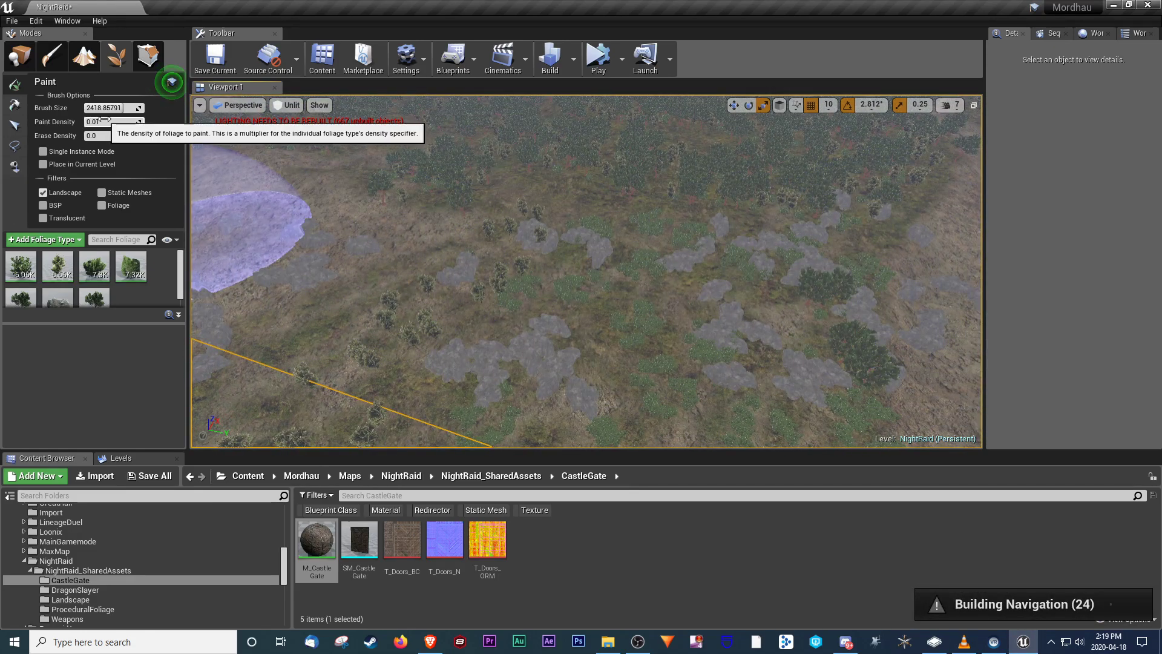
- Raise the paint density to 0.04 and paint a dense patch of rocks over the clearing
{"action": "mouse_move", "coordinate": [424, 224]}
{"action": "right_mouse_down"}
{"action": "mouse_move", "coordinate": [273, 212]}
{"action": "mouse_move", "coordinate": [431, 227]}
{"action": "right_mouse_up"}
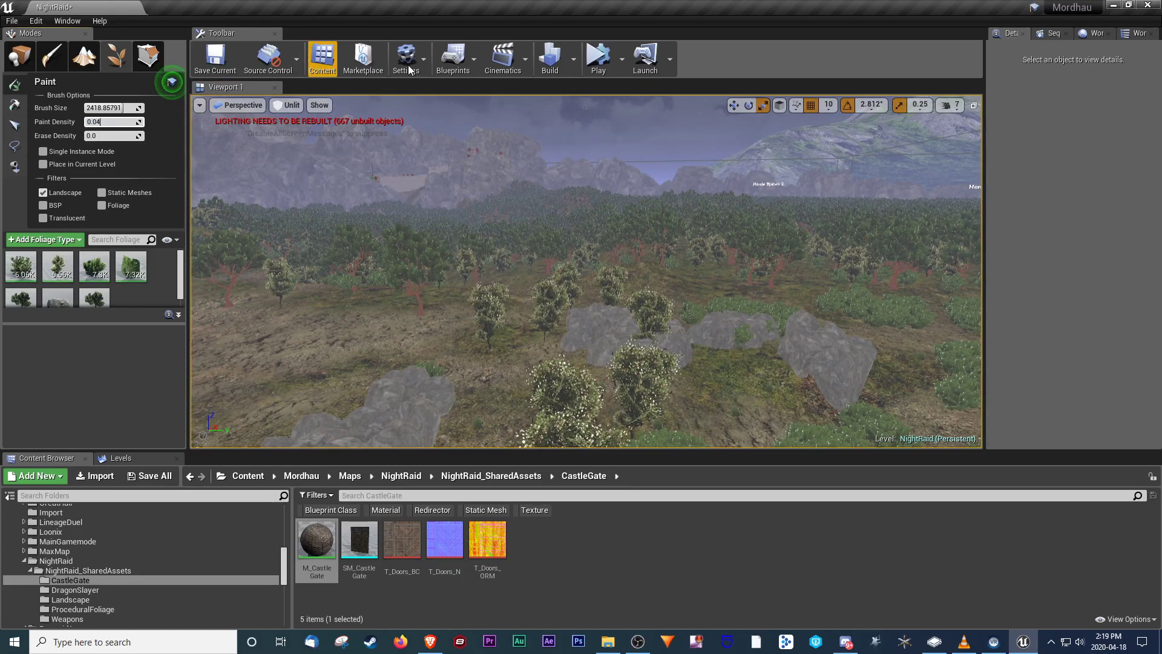
{"action": "right_click_drag", "start_coordinate": [575, 232], "coordinate": [423, 255]}
{"action": "mouse_move", "coordinate": [423, 254]}
{"action": "left_mouse_down"}
{"action": "mouse_move", "coordinate": [512, 309]}
{"action": "mouse_move", "coordinate": [629, 299]}
{"action": "left_mouse_up"}
{"action": "right_click_drag", "start_coordinate": [735, 283], "coordinate": [721, 257]}
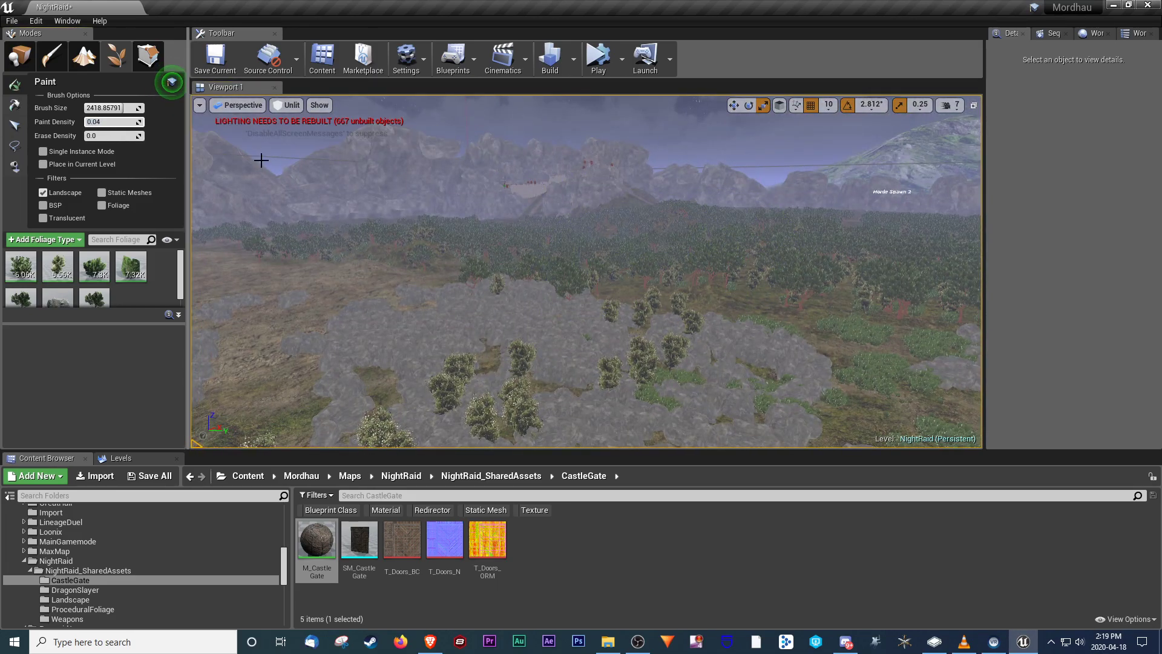
- Set the paint density to 0.01 and paint rocks onto the cliffs with static meshes allowed as a paint surface
{"action": "right_click_drag", "start_coordinate": [567, 255], "coordinate": [557, 303]}
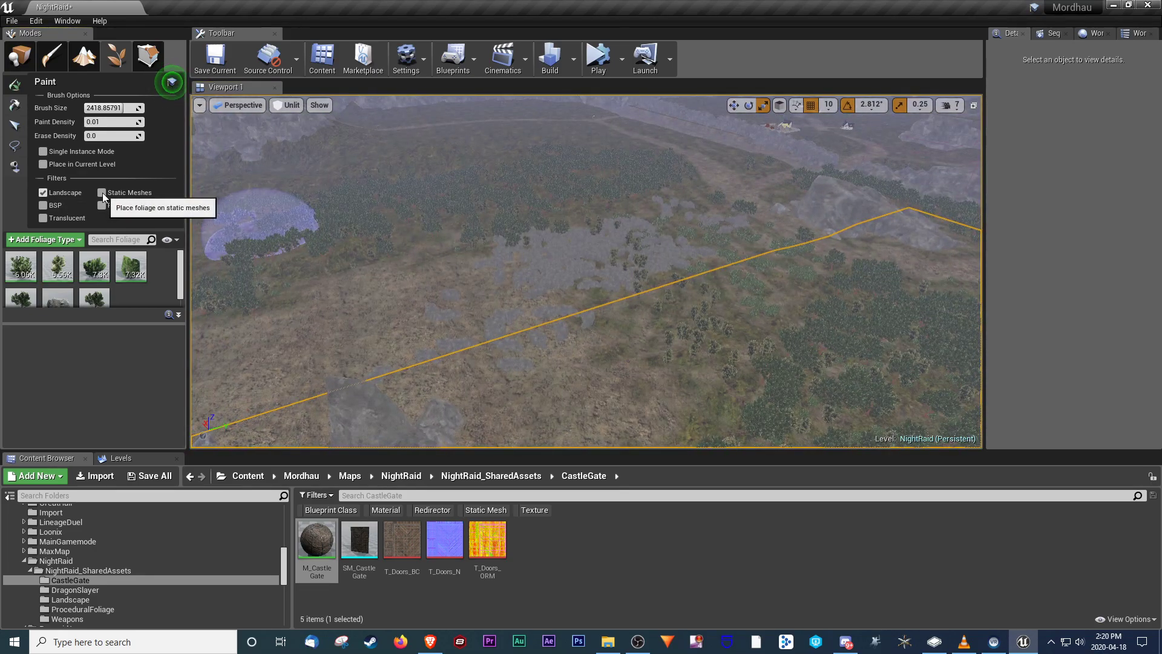
{"action": "left_click", "coordinate": [101, 192]}
{"action": "right_click_drag", "start_coordinate": [474, 229], "coordinate": [478, 199]}
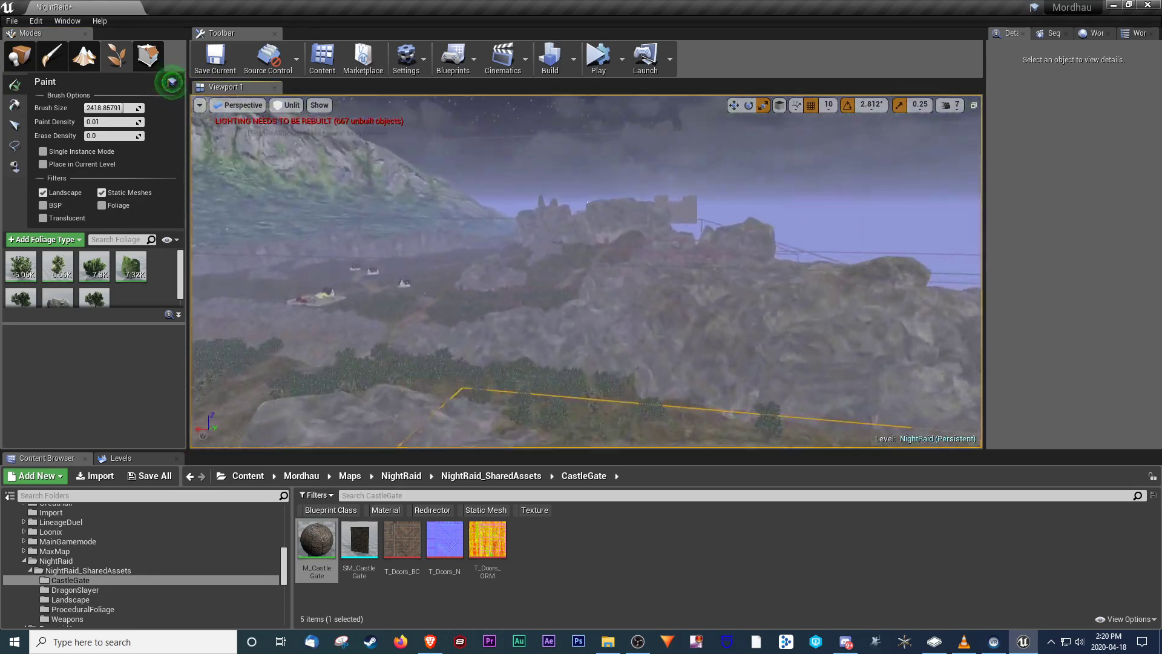
{"action": "left_click", "coordinate": [782, 328]}
{"action": "mouse_move", "coordinate": [783, 329]}
{"action": "right_mouse_down"}
{"action": "mouse_move", "coordinate": [878, 328]}
{"action": "mouse_move", "coordinate": [860, 327]}
{"action": "mouse_move", "coordinate": [848, 303]}
{"action": "mouse_move", "coordinate": [696, 314]}
{"action": "right_mouse_up"}
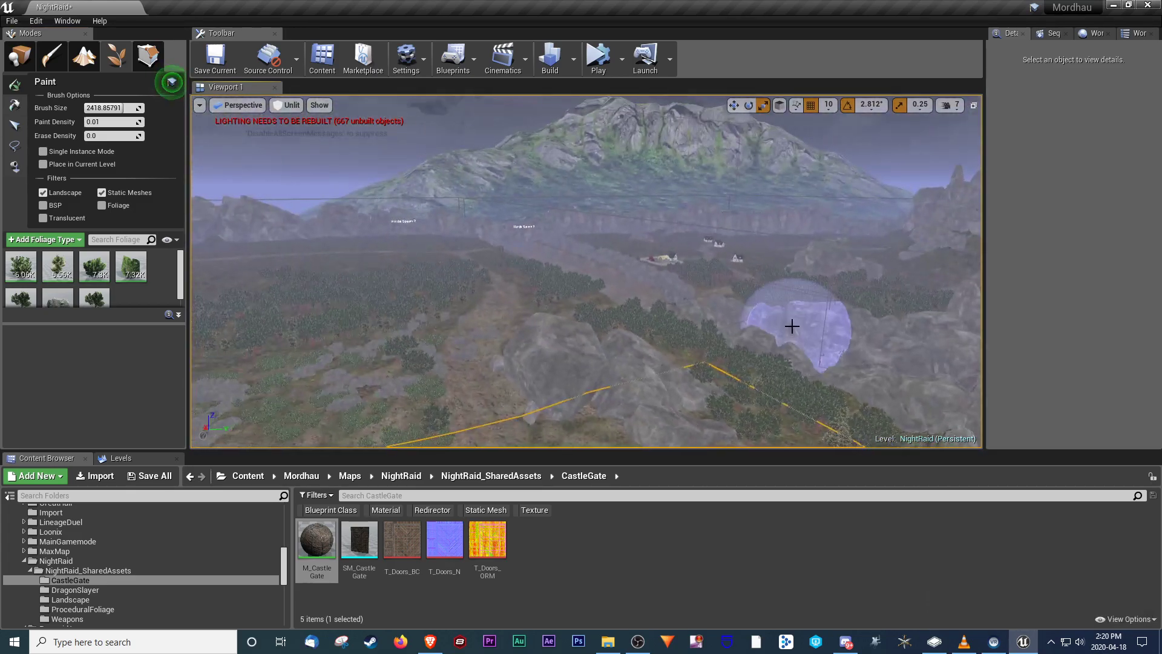
- Undo the rock foliage strokes on the cliffs and the clearing
{"action": "key", "text": "ctrl+z"}
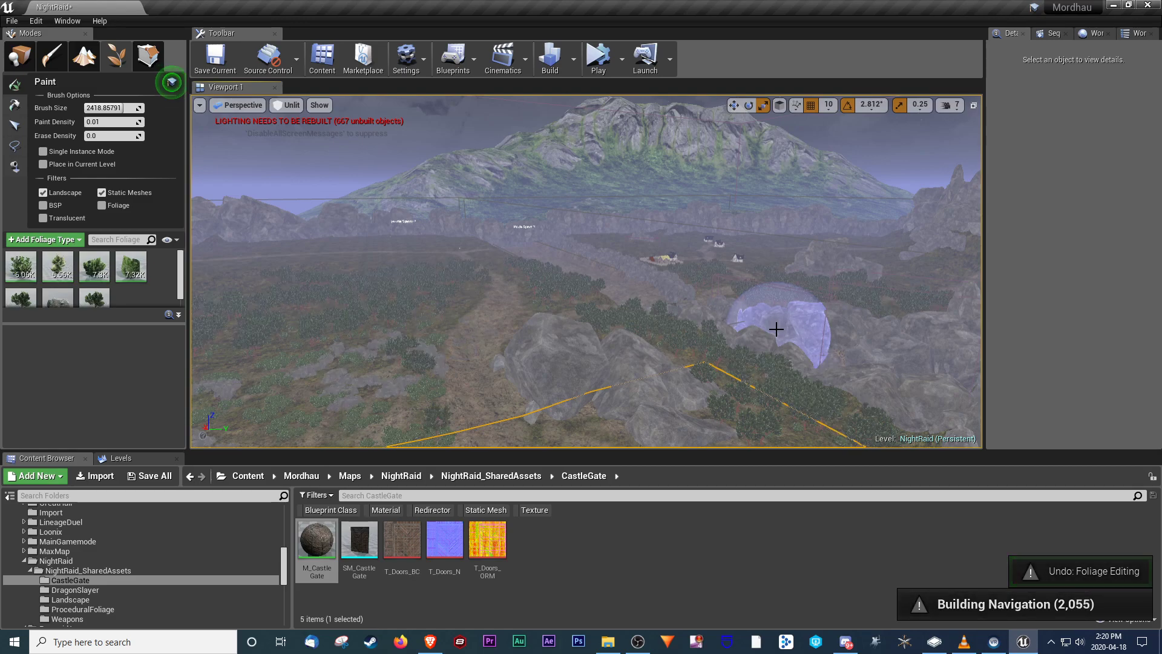
{"action": "right_click_drag", "start_coordinate": [756, 270], "coordinate": [733, 267]}
{"action": "key", "text": "ctrl+z"}
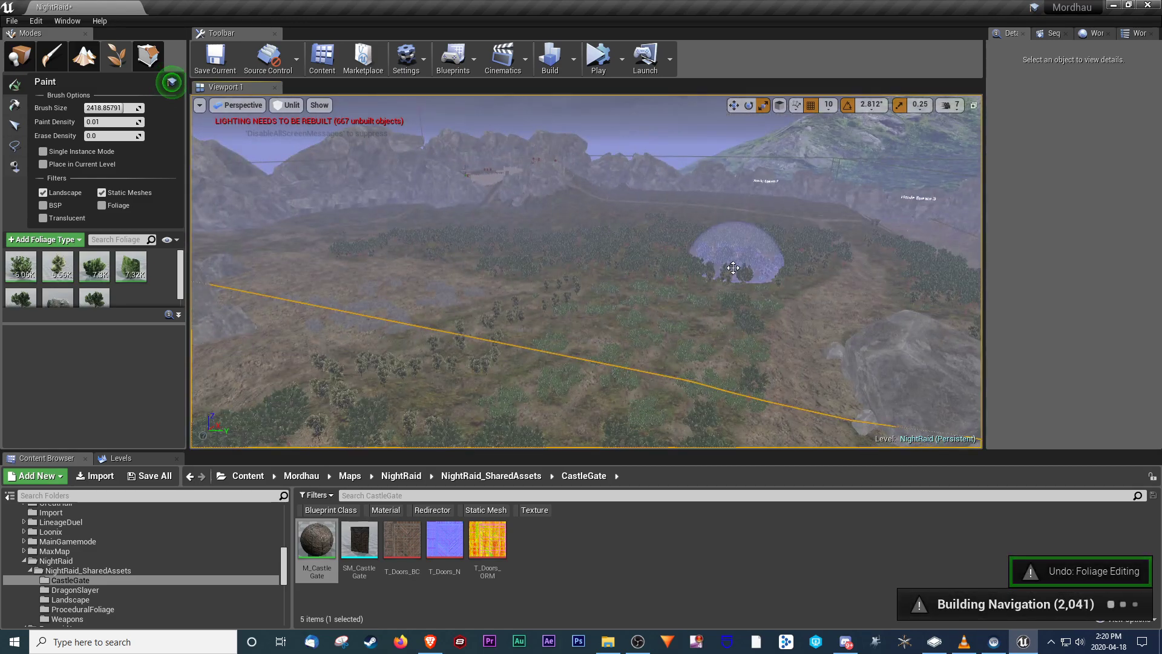
{"action": "key", "text": "ctrl+z"}
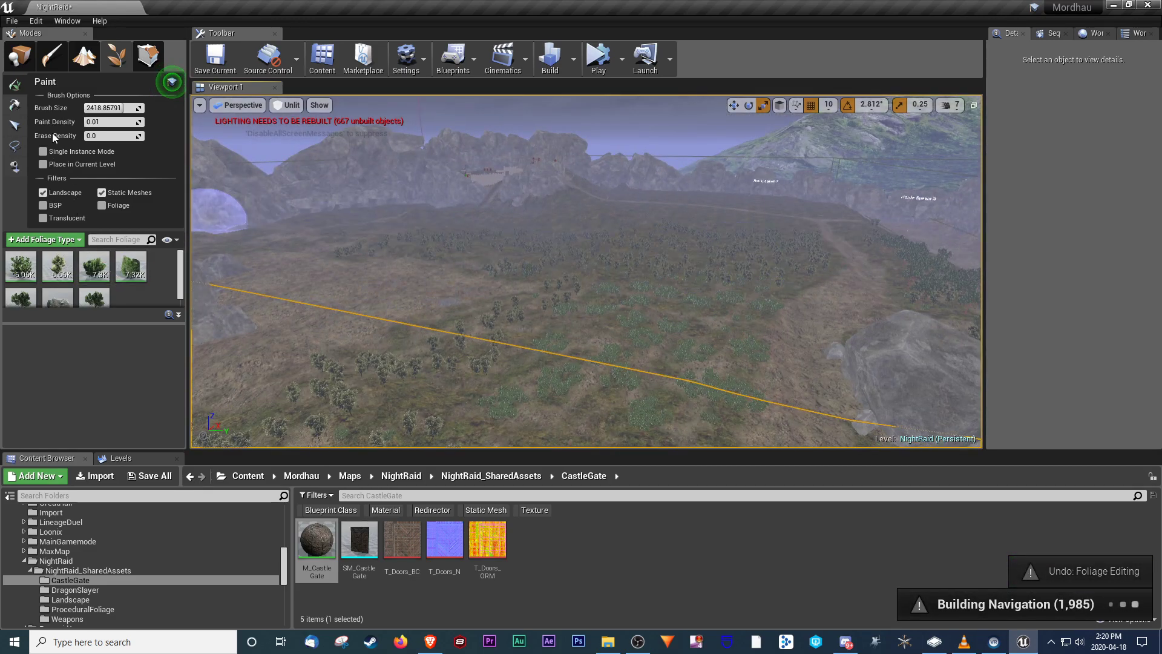
- Use Lasso Select to brush over the clearing and select the foliage instances there
{"action": "key", "text": "w"}
{"action": "mouse_move", "coordinate": [367, 245]}
{"action": "right_mouse_down"}
{"action": "mouse_move", "coordinate": [349, 257]}
{"action": "mouse_move", "coordinate": [367, 245]}
{"action": "right_mouse_up"}
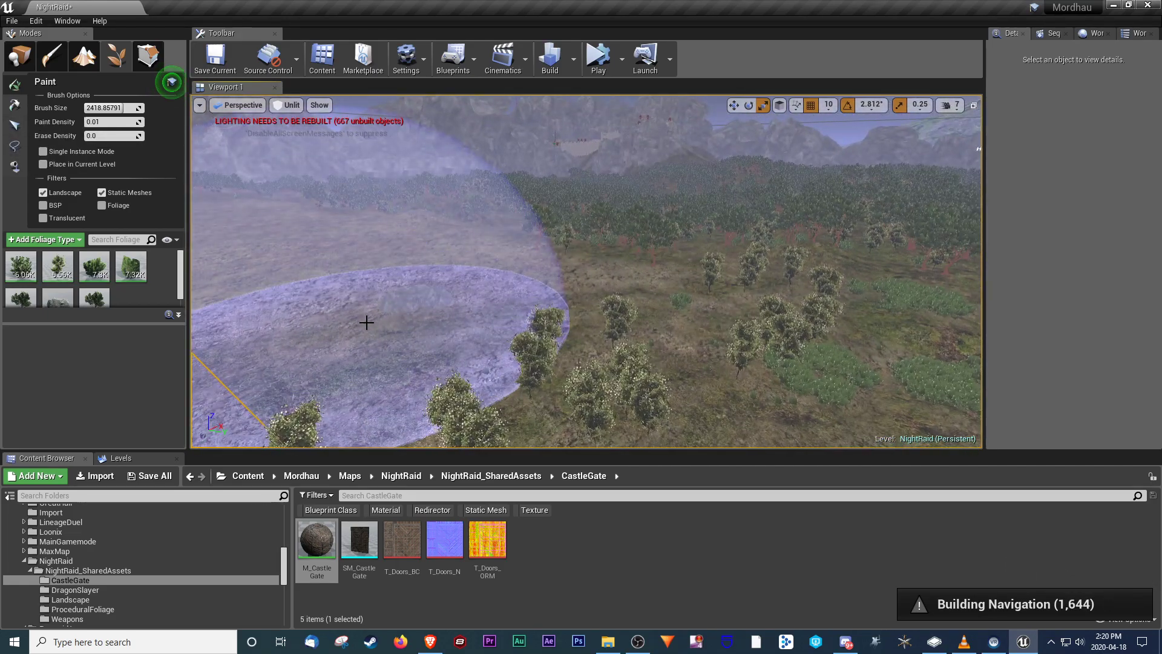
{"action": "left_click", "coordinate": [14, 148]}
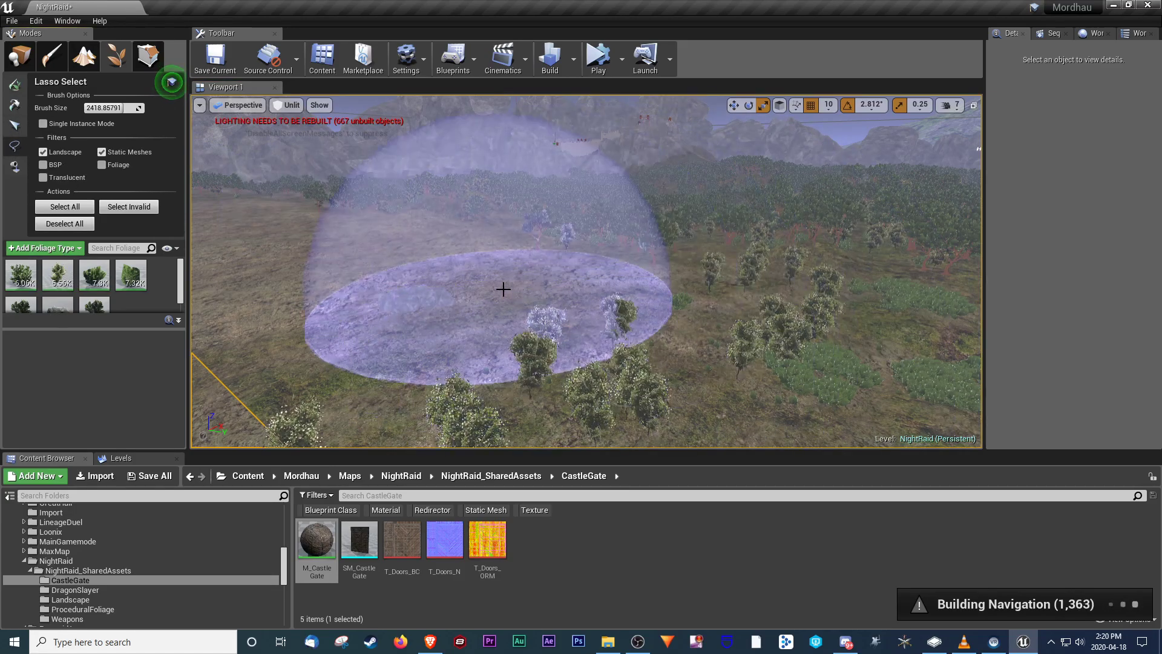
{"action": "left_click", "coordinate": [506, 291]}
{"action": "mouse_move", "coordinate": [791, 277]}
{"action": "left_mouse_down"}
{"action": "mouse_move", "coordinate": [569, 258]}
{"action": "mouse_move", "coordinate": [436, 315]}
{"action": "left_mouse_up"}
{"action": "right_click_drag", "start_coordinate": [436, 314], "coordinate": [611, 327]}
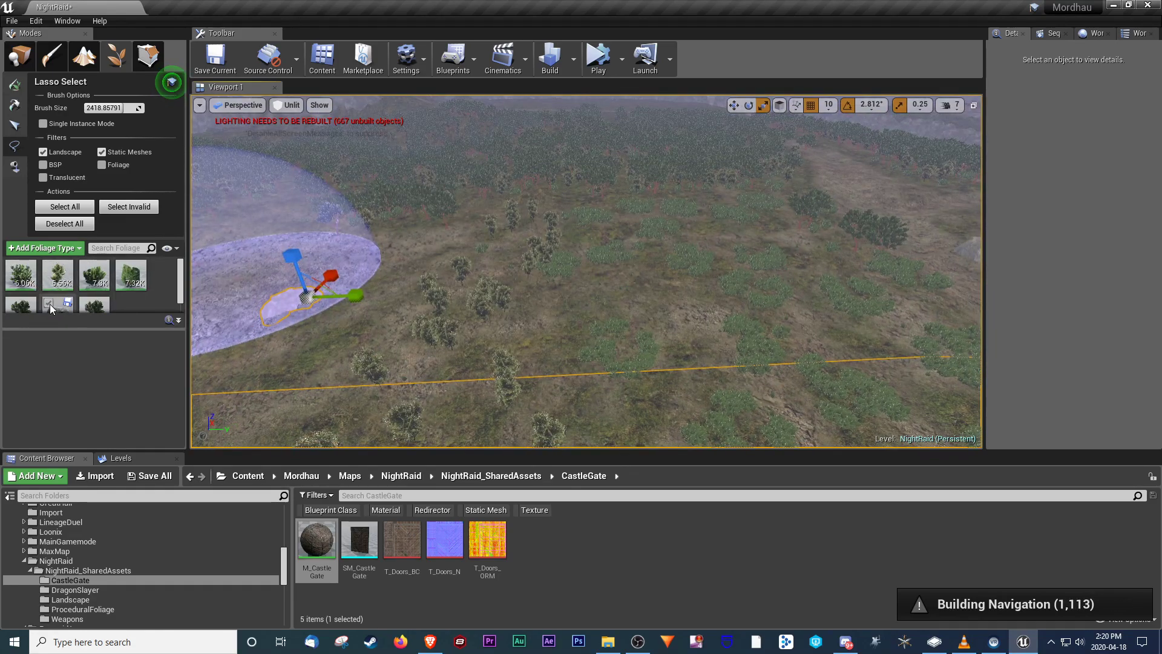
- Try deleting the lasso-selected rock instance, and undo the deletion
{"action": "mouse_move", "coordinate": [617, 317]}
{"action": "left_mouse_down"}
{"action": "mouse_move", "coordinate": [363, 293]}
{"action": "mouse_move", "coordinate": [411, 305]}
{"action": "left_mouse_up"}
{"action": "key", "text": "Delete"}
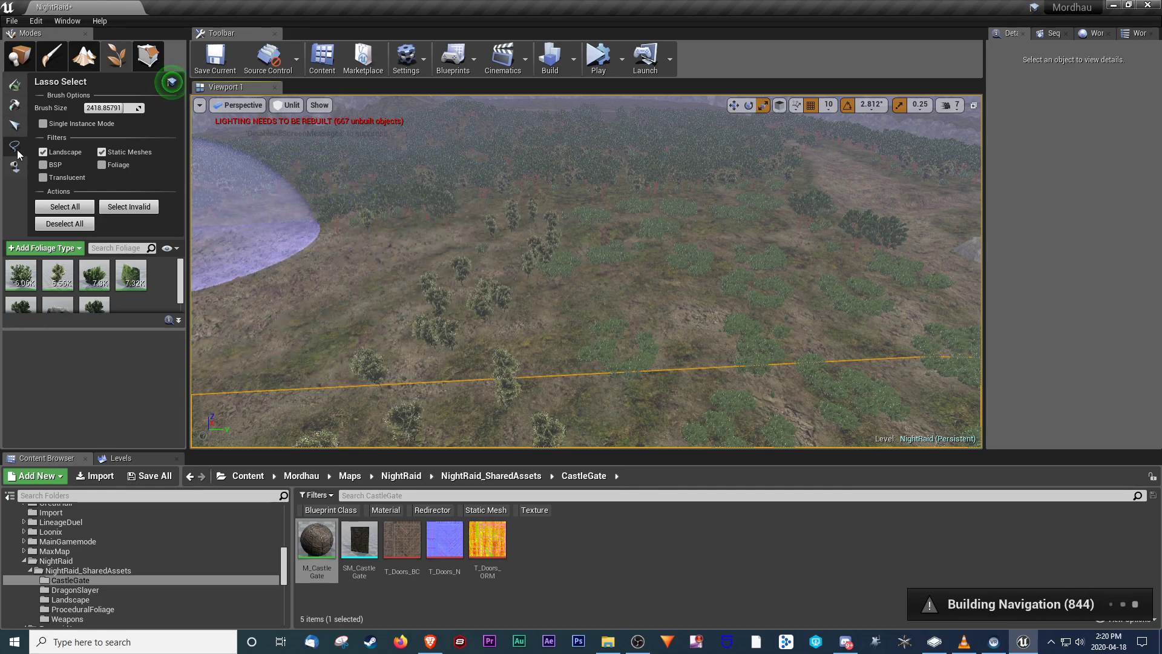
{"action": "key", "text": "ctrl+z"}
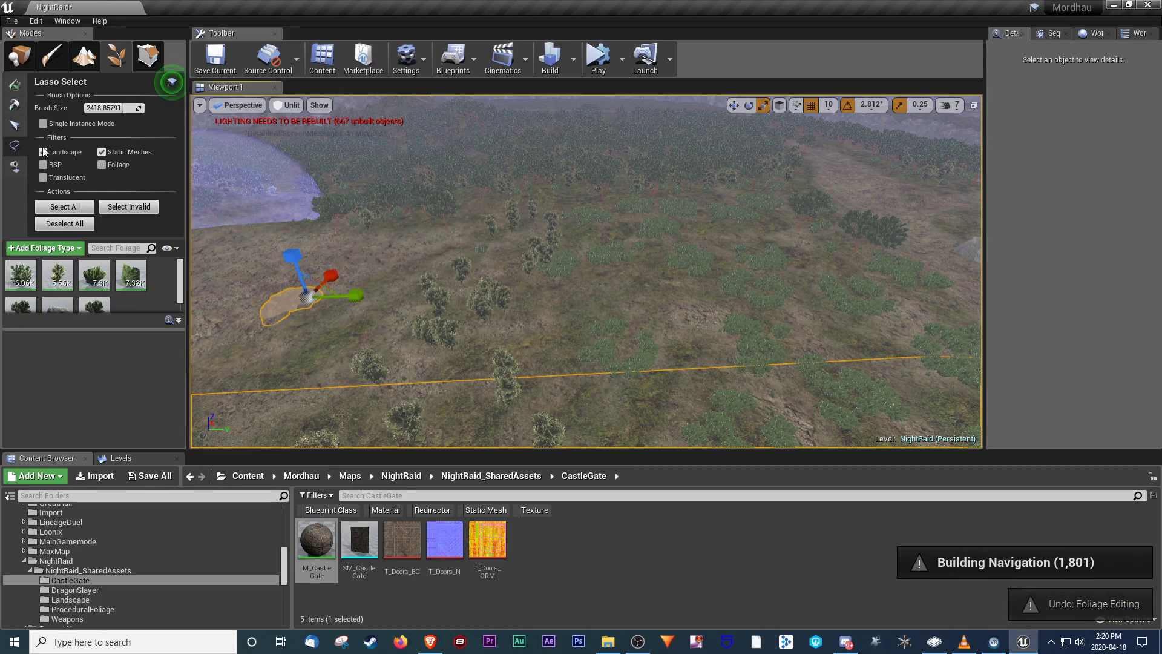
- Switch to the foliage Select tool and review the Rock foliage type's instance settings beside the selected rock
{"action": "left_click", "coordinate": [13, 125]}
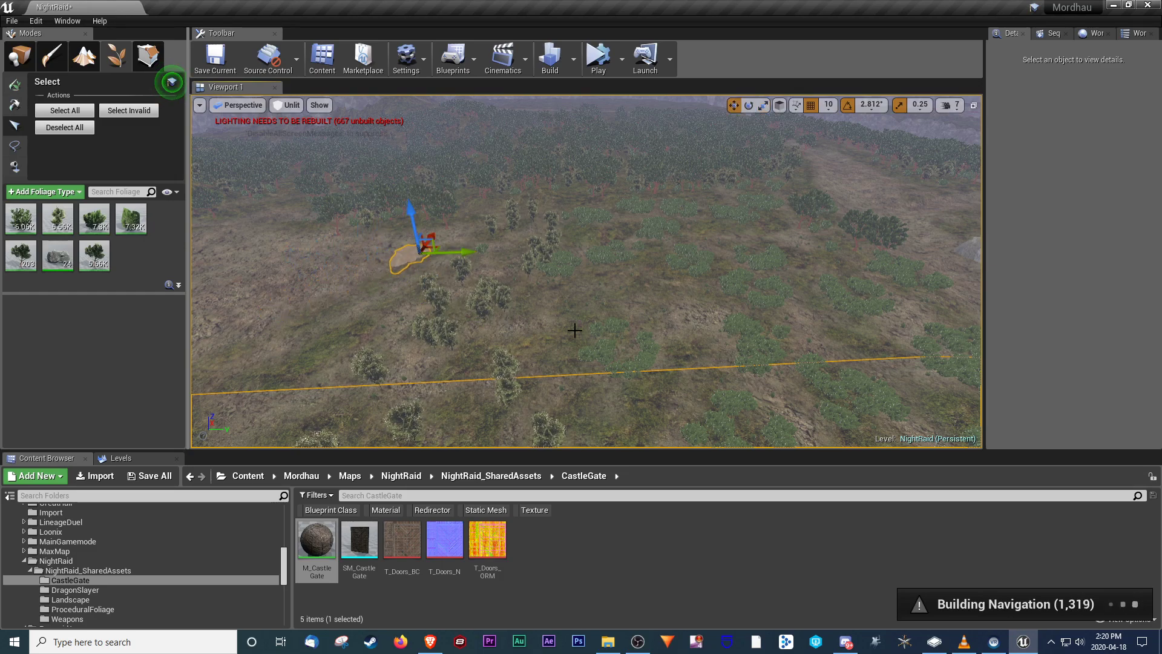
{"action": "right_click_drag", "start_coordinate": [575, 330], "coordinate": [539, 330]}
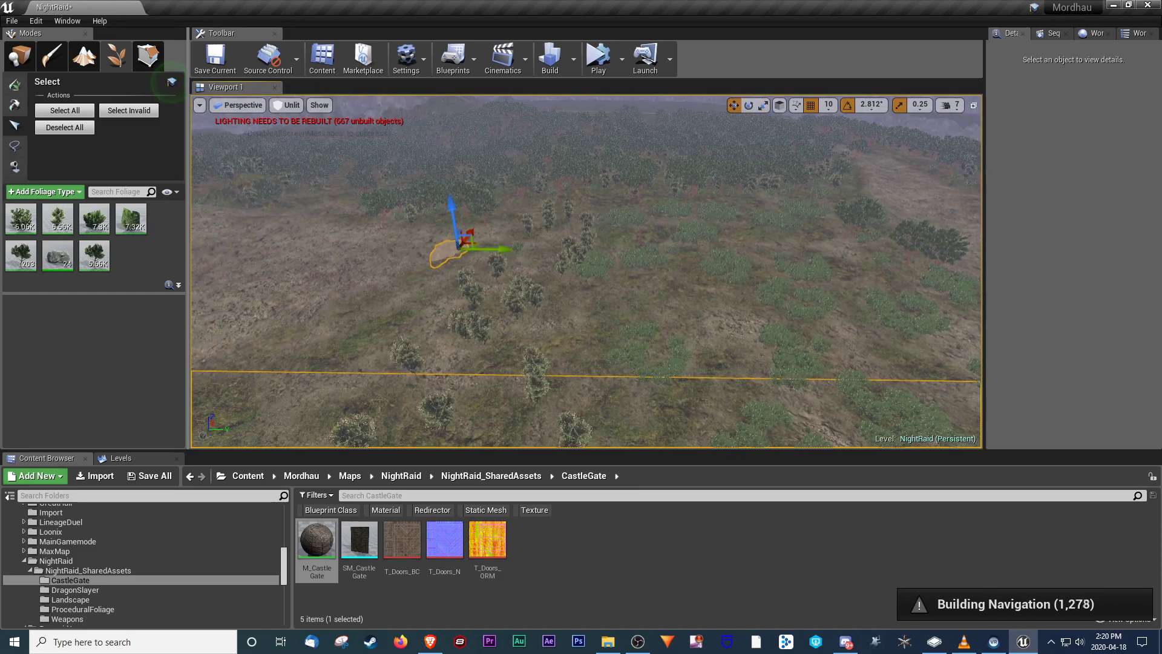
{"action": "left_click", "coordinate": [63, 268]}
{"action": "mouse_move", "coordinate": [545, 310]}
{"action": "right_mouse_down"}
{"action": "mouse_move", "coordinate": [536, 279]}
{"action": "mouse_move", "coordinate": [581, 321]}
{"action": "mouse_move", "coordinate": [508, 291]}
{"action": "mouse_move", "coordinate": [463, 230]}
{"action": "mouse_move", "coordinate": [484, 260]}
{"action": "mouse_move", "coordinate": [484, 291]}
{"action": "mouse_move", "coordinate": [409, 255]}
{"action": "right_mouse_up"}
{"action": "key", "text": "s"}
{"action": "key", "text": "w"}
{"action": "scroll", "coordinate": [120, 384], "scroll_direction": "down", "scroll_amount": 6}
{"action": "scroll", "coordinate": [123, 388], "scroll_direction": "down", "scroll_amount": 8}
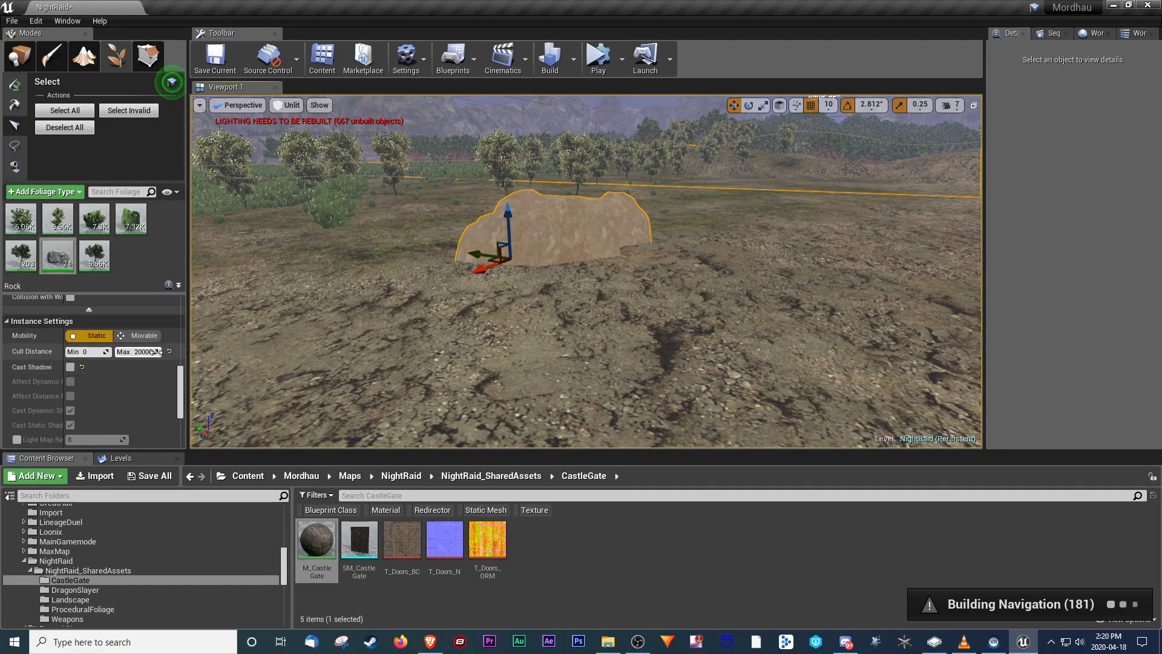
- Show the instance settings of the Trees foliage type
{"action": "right_click_drag", "start_coordinate": [611, 307], "coordinate": [823, 327]}
{"action": "right_click_drag", "start_coordinate": [715, 363], "coordinate": [656, 282]}
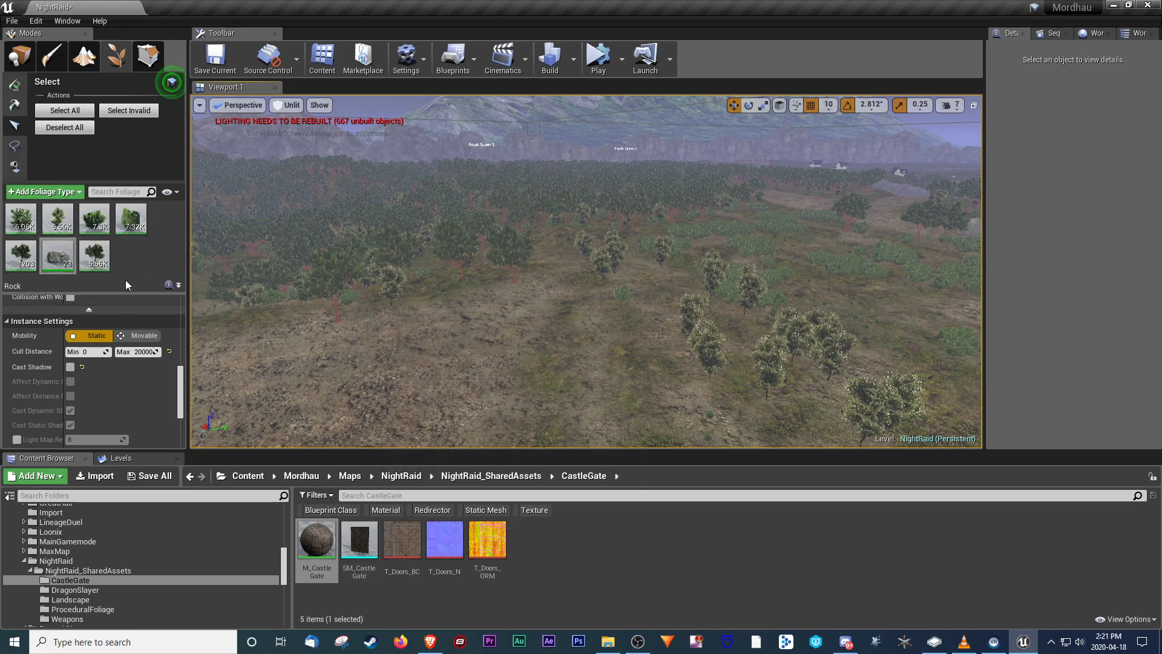
{"action": "left_click", "coordinate": [94, 255]}
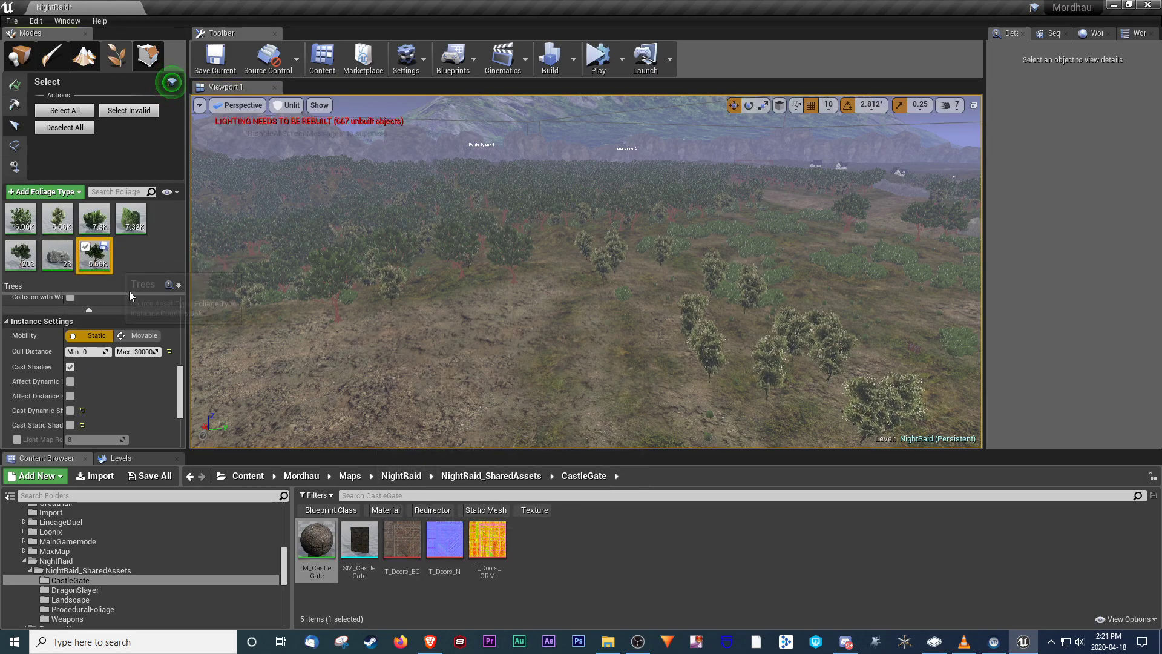
- Open TestFoliage from the ProceduralFoliage folder of NightRaid_SharedAssets, review its placement and growth settings, and close it
{"action": "left_click", "coordinate": [491, 475]}
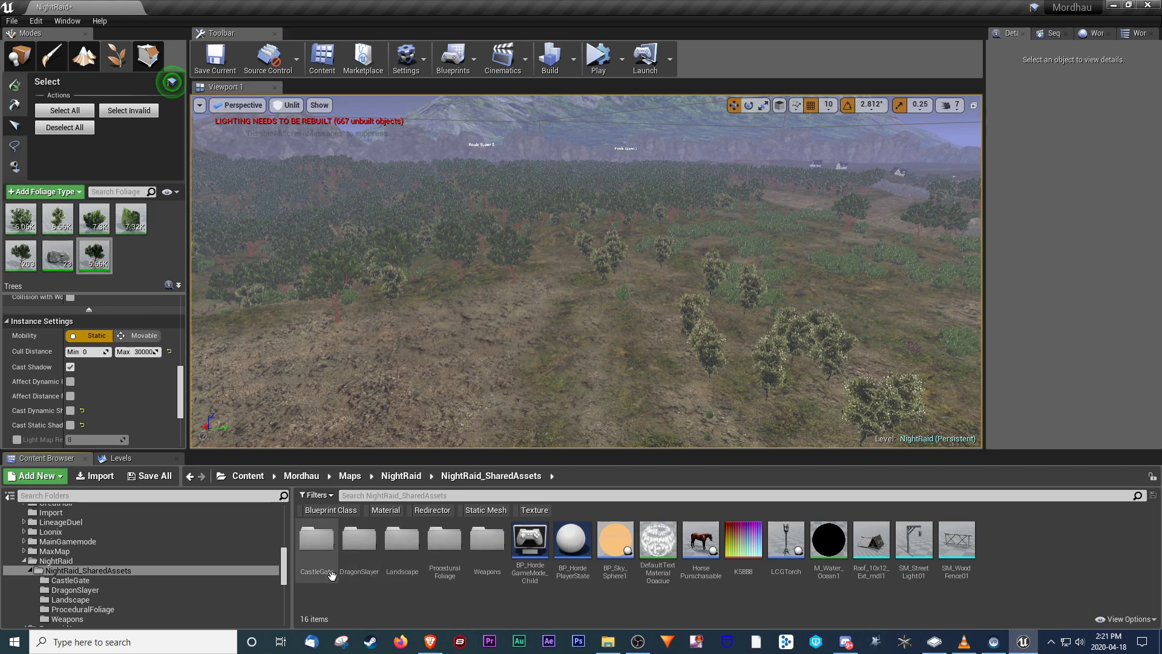
{"action": "double_click", "coordinate": [444, 554]}
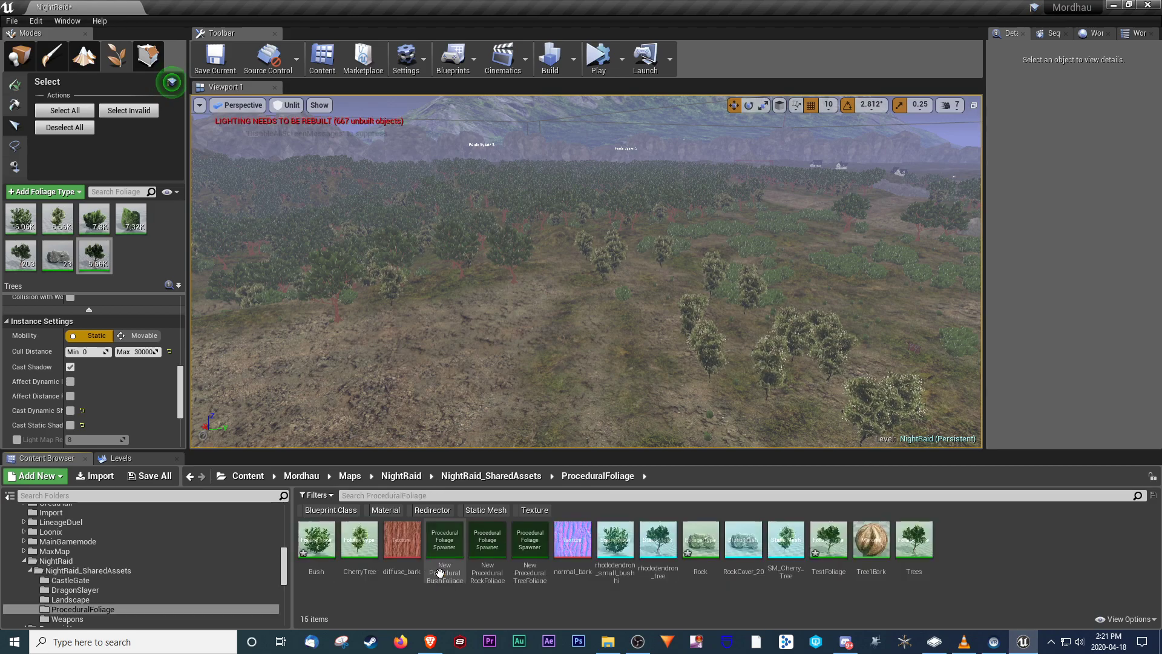
{"action": "double_click", "coordinate": [829, 538]}
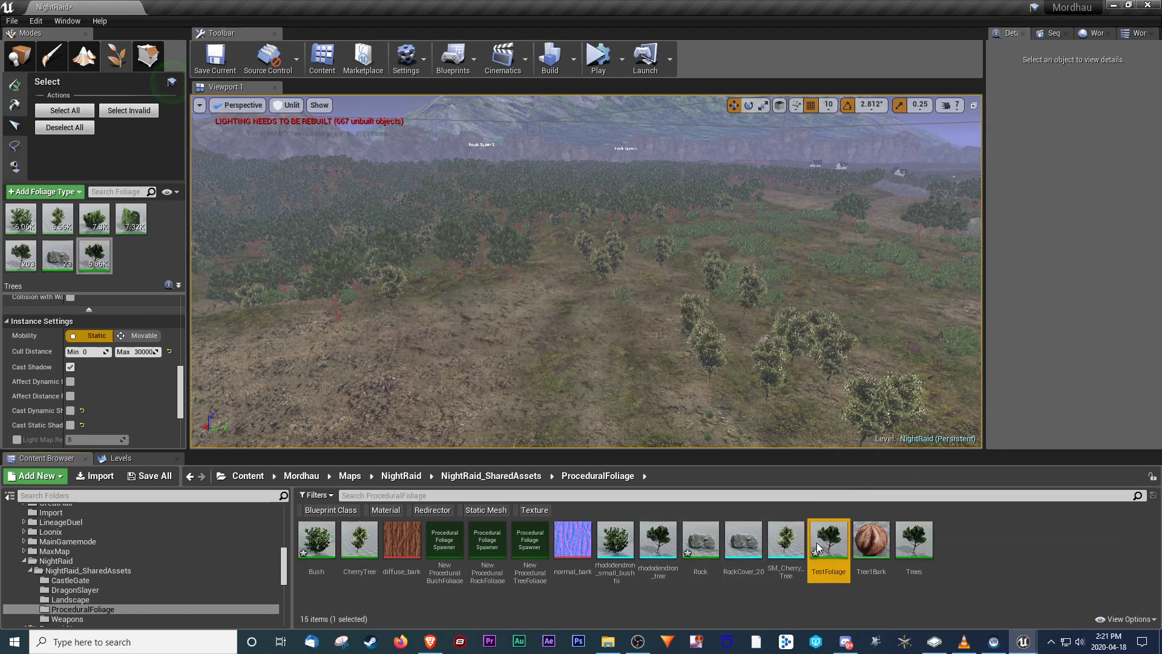
{"action": "scroll", "coordinate": [626, 313], "scroll_direction": "down", "scroll_amount": 1}
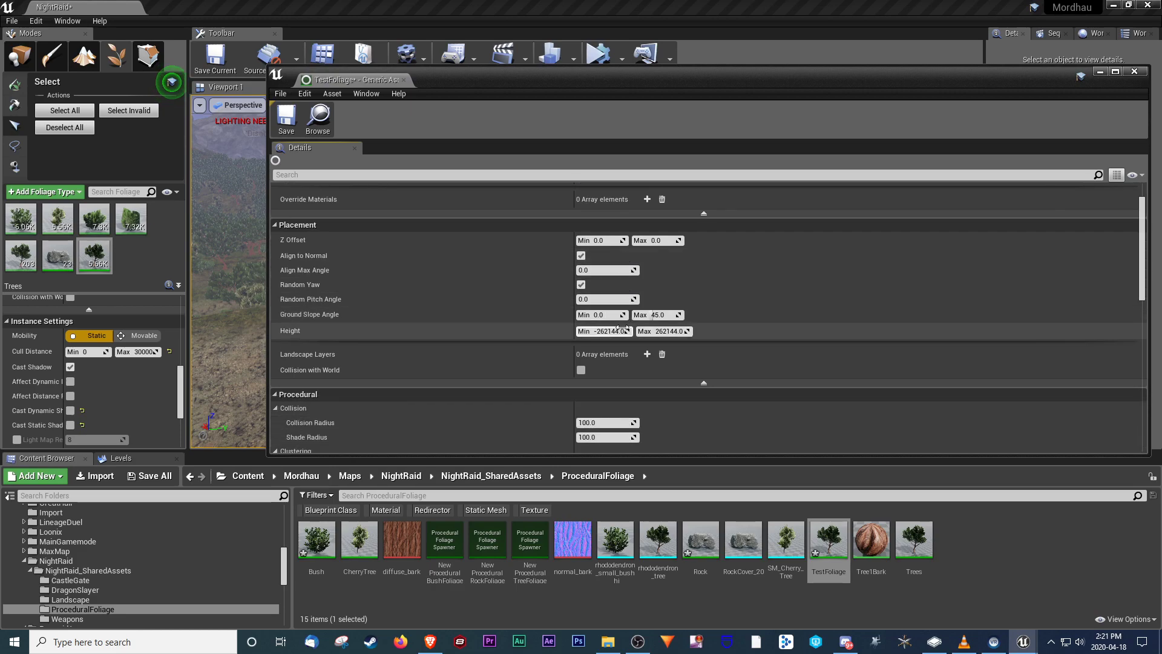
{"action": "scroll", "coordinate": [628, 313], "scroll_direction": "down", "scroll_amount": 1}
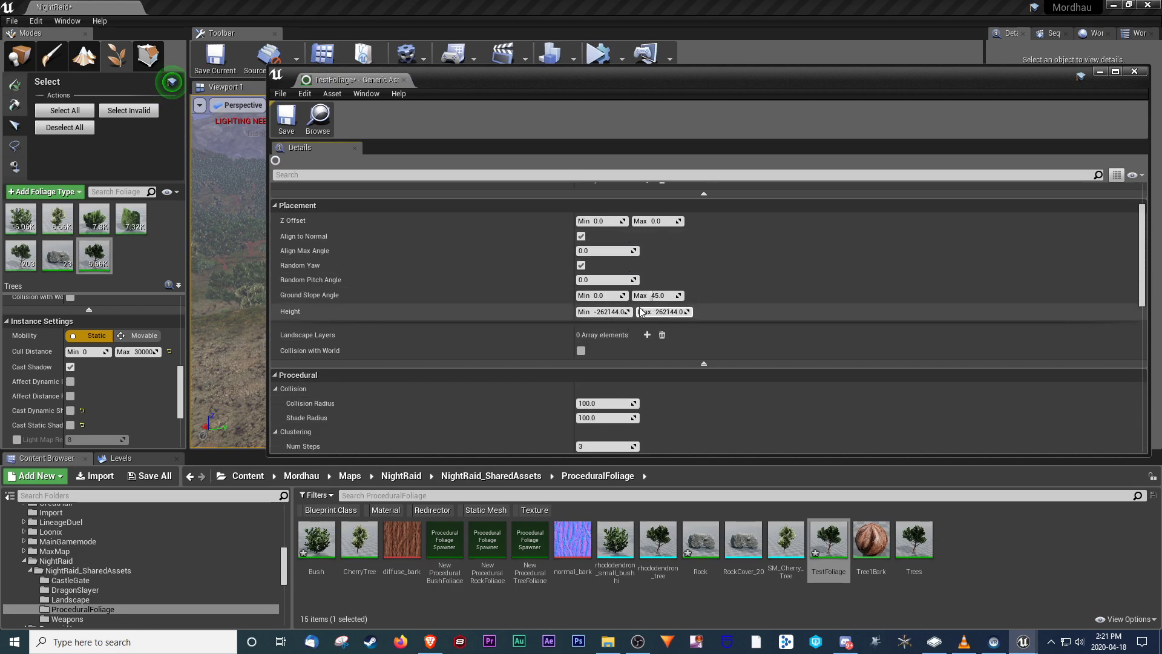
{"action": "scroll", "coordinate": [659, 297], "scroll_direction": "down", "scroll_amount": 6}
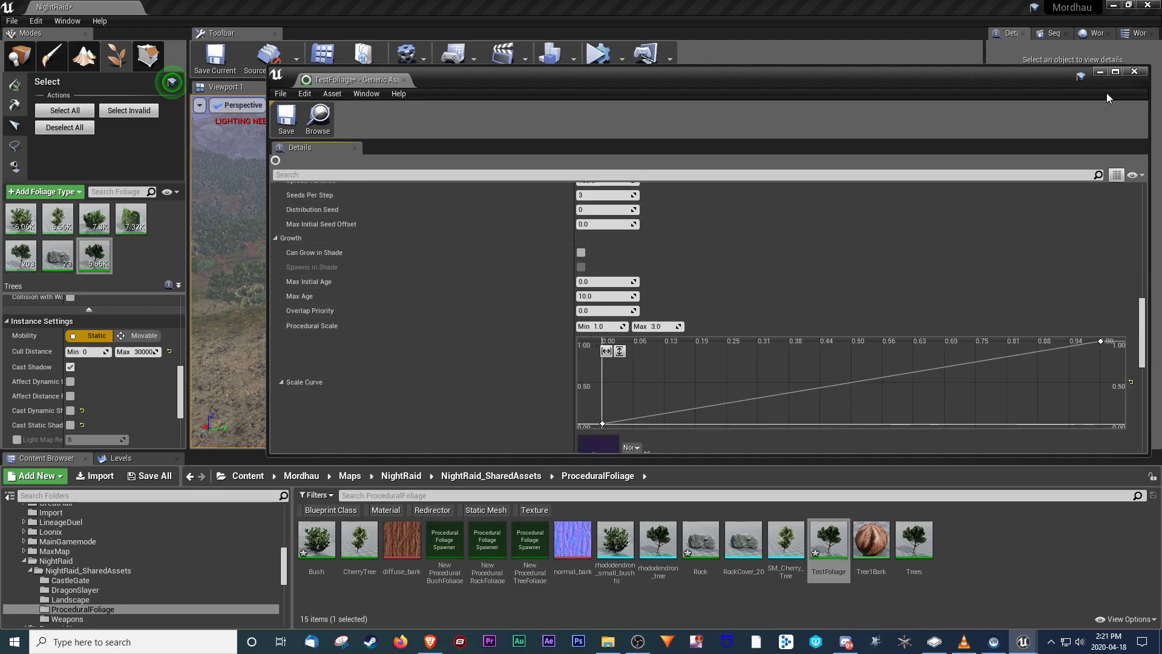
{"action": "left_click", "coordinate": [1135, 72]}
- Examine the terrain, rock formations and procedural foliage across the NightRaid map
{"action": "mouse_move", "coordinate": [586, 302]}
{"action": "right_mouse_down"}
{"action": "mouse_move", "coordinate": [612, 309]}
{"action": "mouse_move", "coordinate": [596, 246]}
{"action": "mouse_move", "coordinate": [592, 298]}
{"action": "right_mouse_up"}
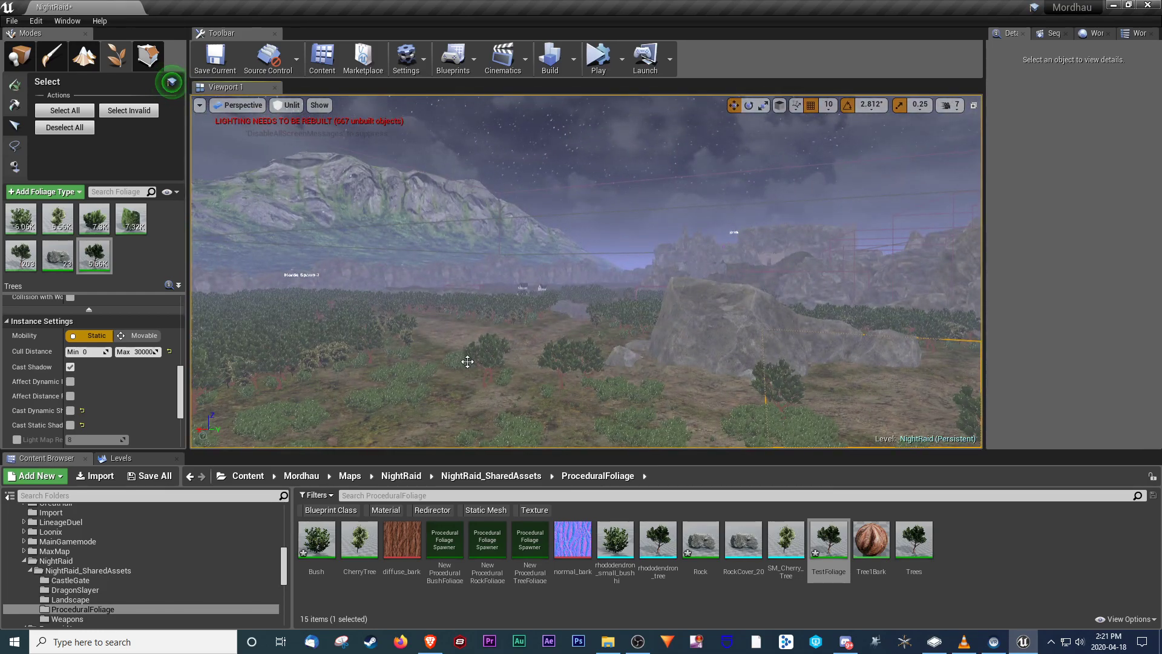
{"action": "key", "text": "w"}
{"action": "right_click_drag", "start_coordinate": [470, 375], "coordinate": [816, 340]}
{"action": "key", "text": "w"}
{"action": "key", "text": "s"}
{"action": "key", "text": "w"}
{"action": "key", "text": "w"}
{"action": "key", "text": "w"}
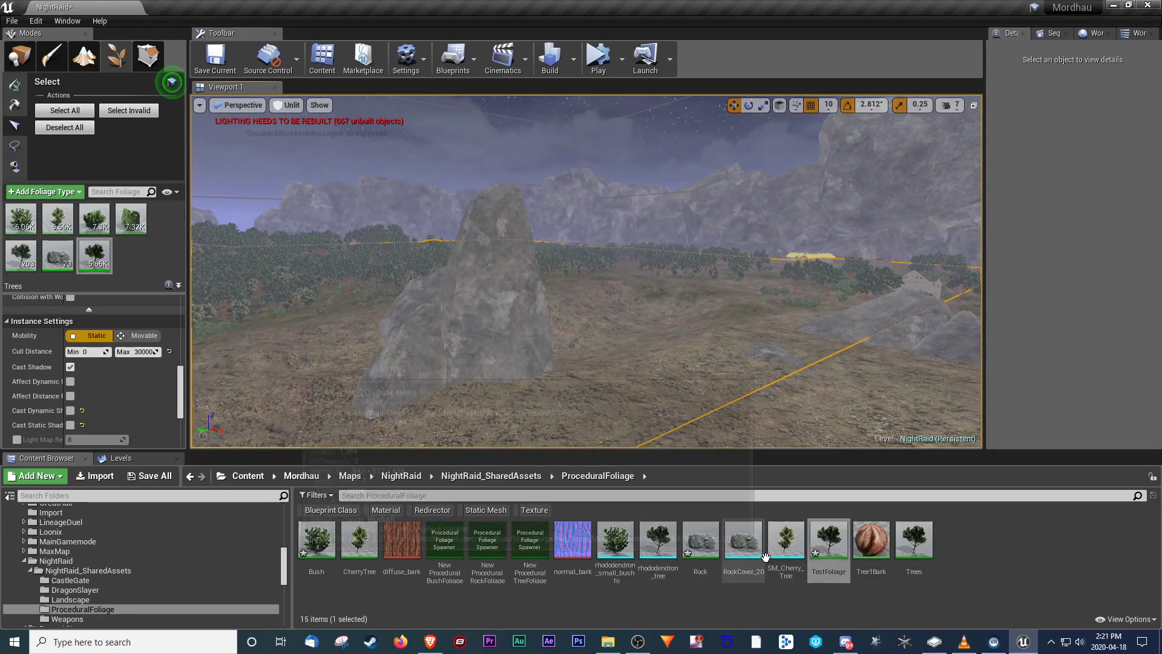
- Reopen TestFoliage and review its clustering, growth, procedural scale, scale curve and instance settings
{"action": "double_click", "coordinate": [822, 538]}
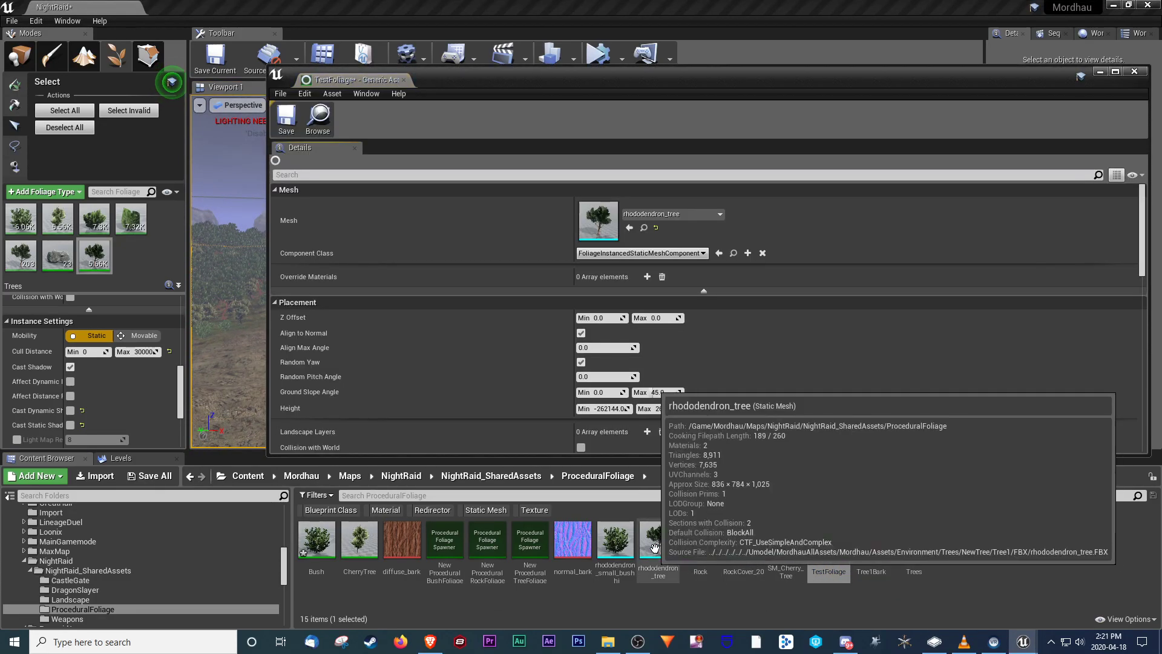
{"action": "scroll", "coordinate": [674, 354], "scroll_direction": "down", "scroll_amount": 5}
{"action": "scroll", "coordinate": [656, 235], "scroll_direction": "down", "scroll_amount": 5}
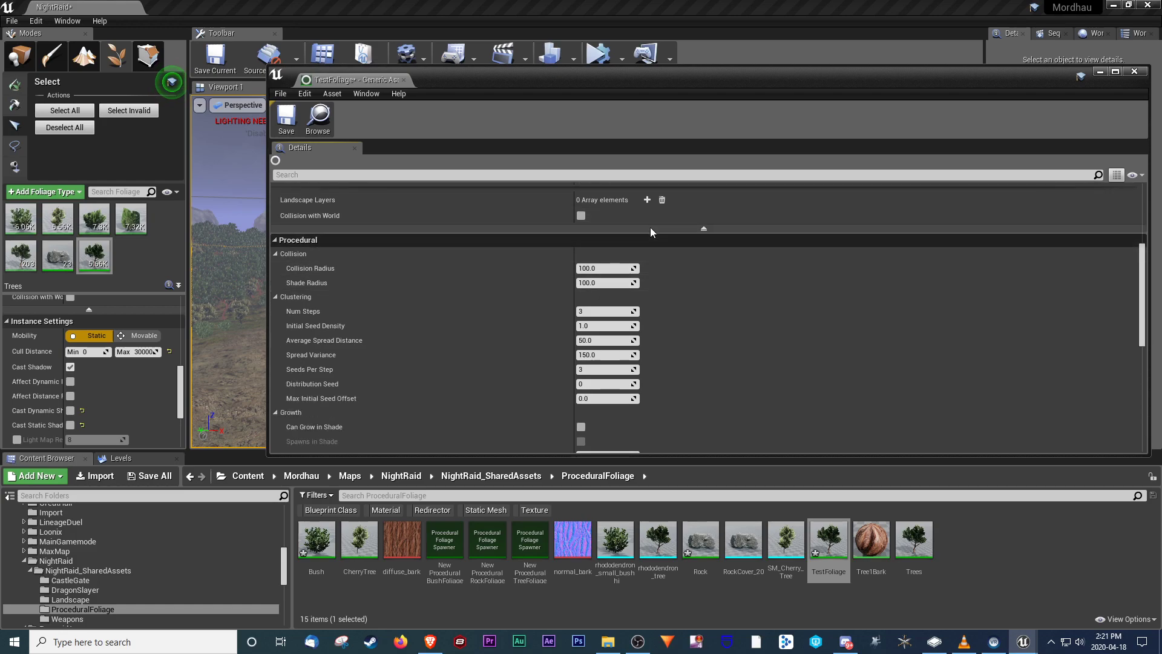
{"action": "scroll", "coordinate": [669, 282], "scroll_direction": "up", "scroll_amount": 3}
{"action": "scroll", "coordinate": [668, 280], "scroll_direction": "down", "scroll_amount": 3}
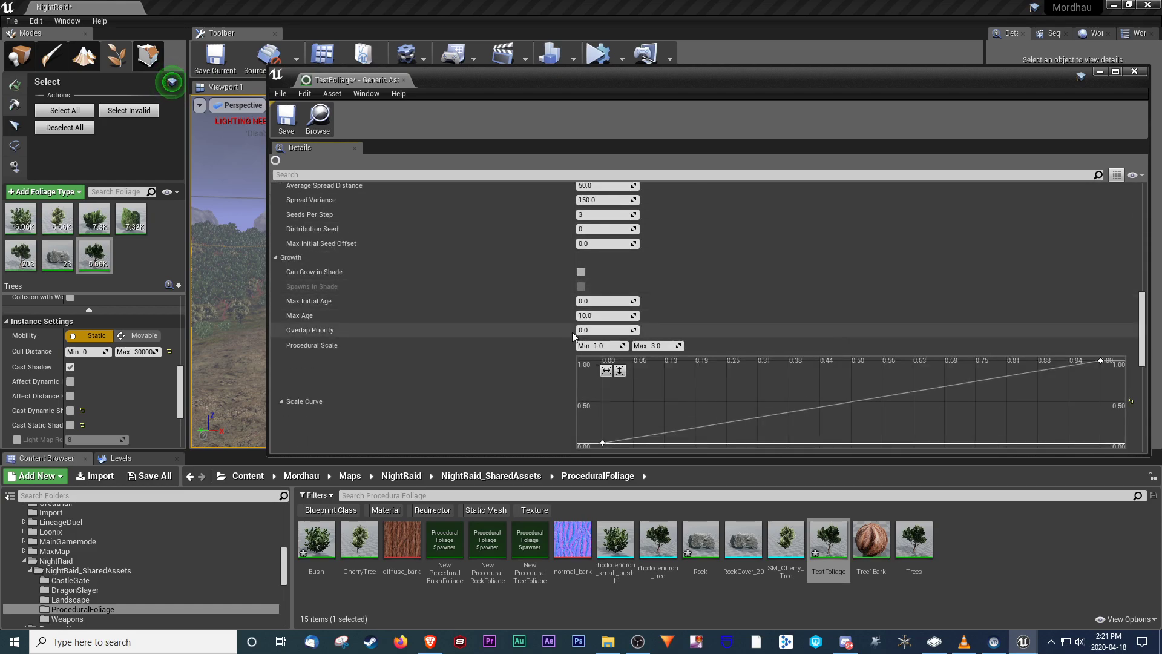
{"action": "scroll", "coordinate": [637, 330], "scroll_direction": "up", "scroll_amount": 2}
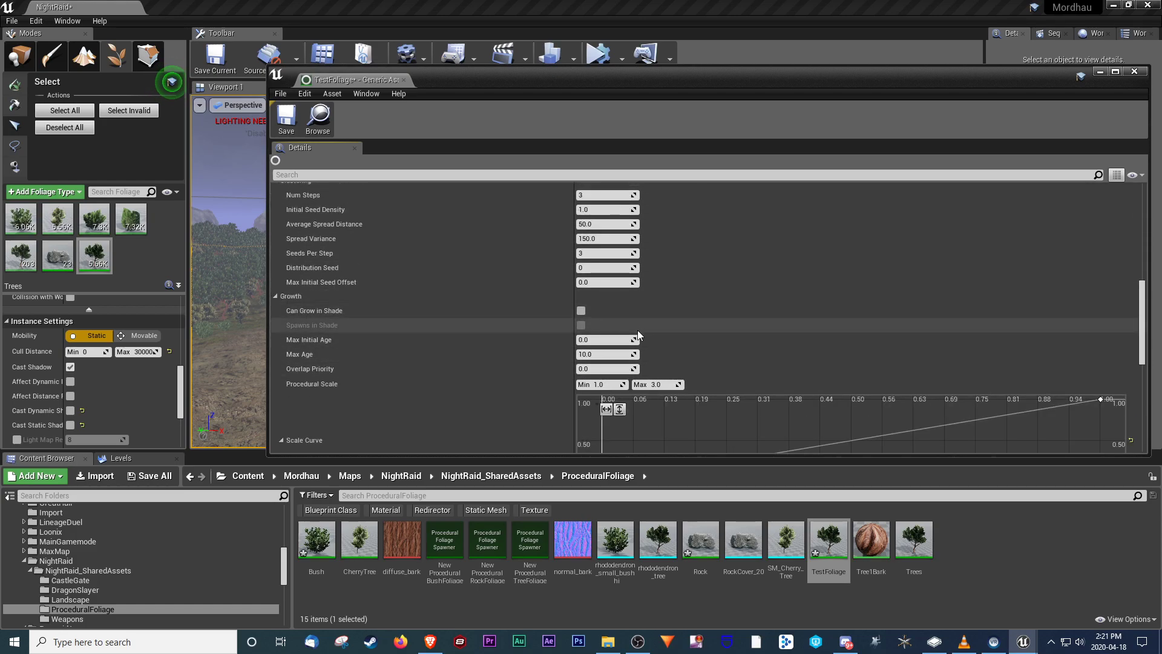
{"action": "scroll", "coordinate": [581, 330], "scroll_direction": "down", "scroll_amount": 5}
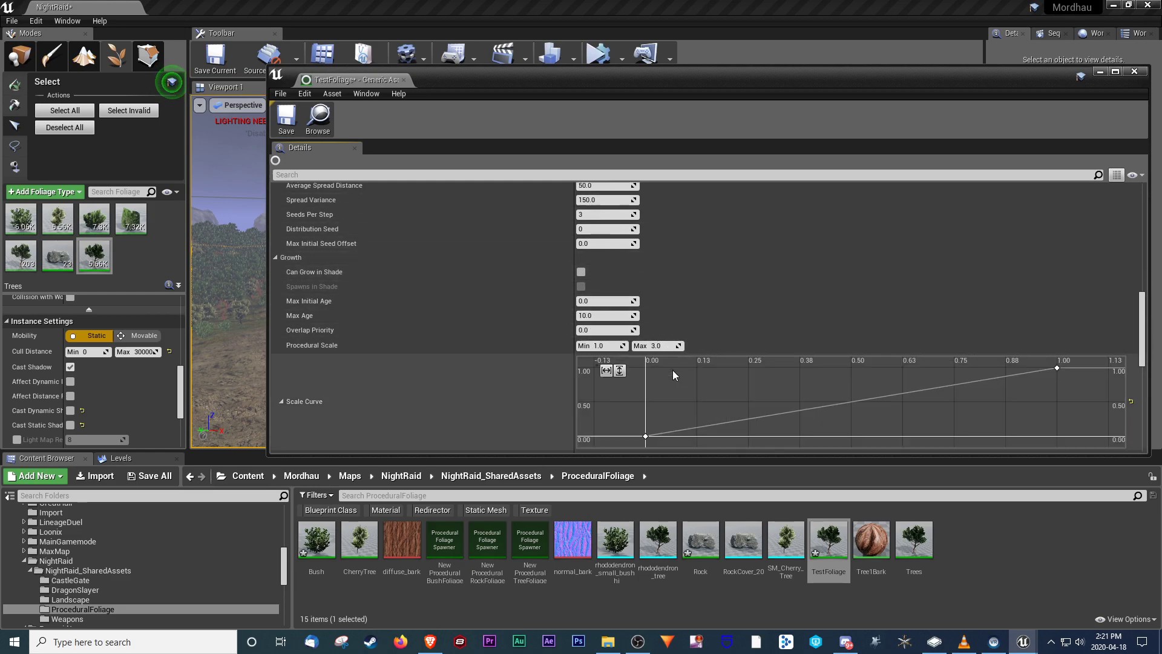
{"action": "scroll", "coordinate": [523, 350], "scroll_direction": "down", "scroll_amount": 12}
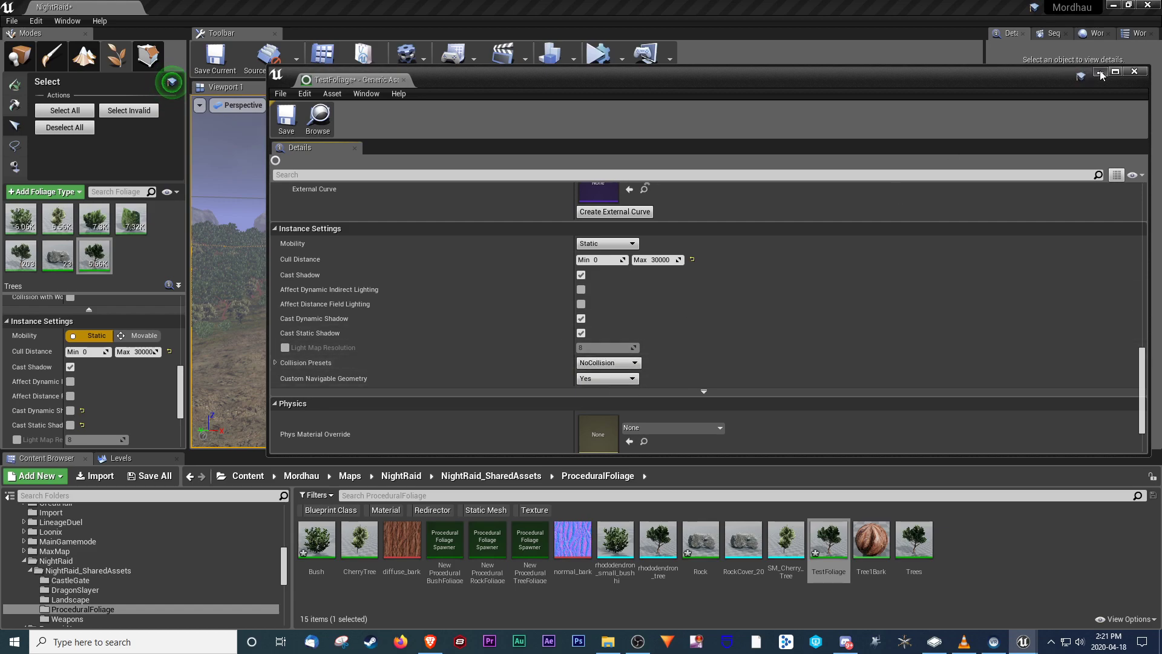
- Set TestFoliage's collision preset to BlockAll and close its editor
{"action": "left_click", "coordinate": [607, 363]}
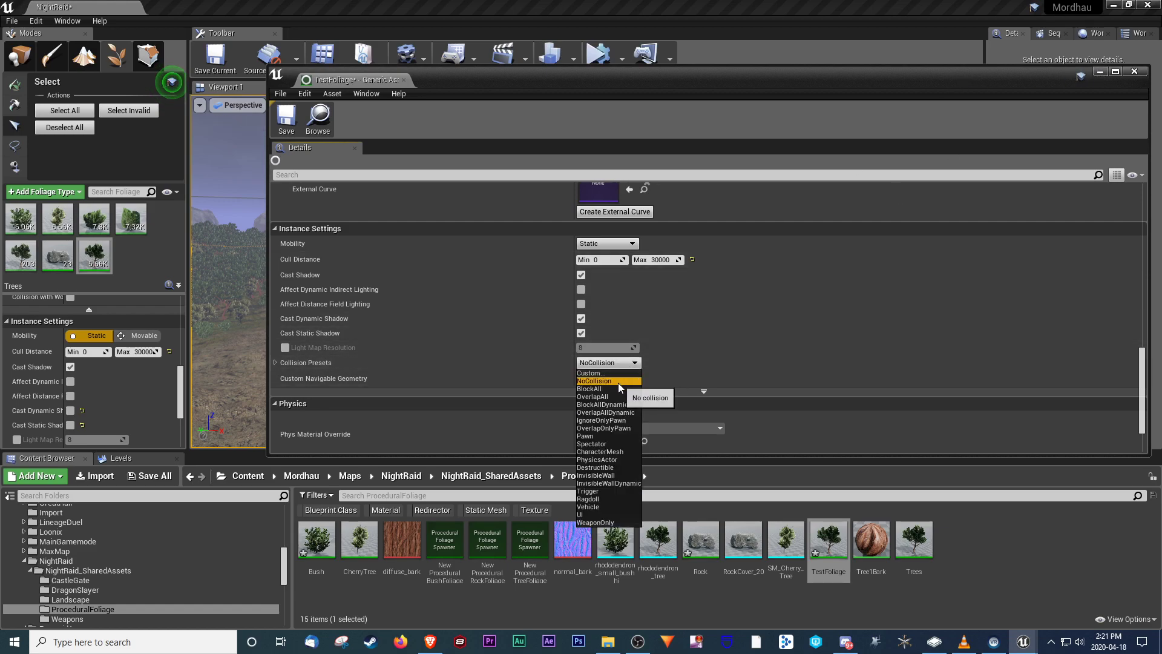
{"action": "left_click", "coordinate": [607, 388]}
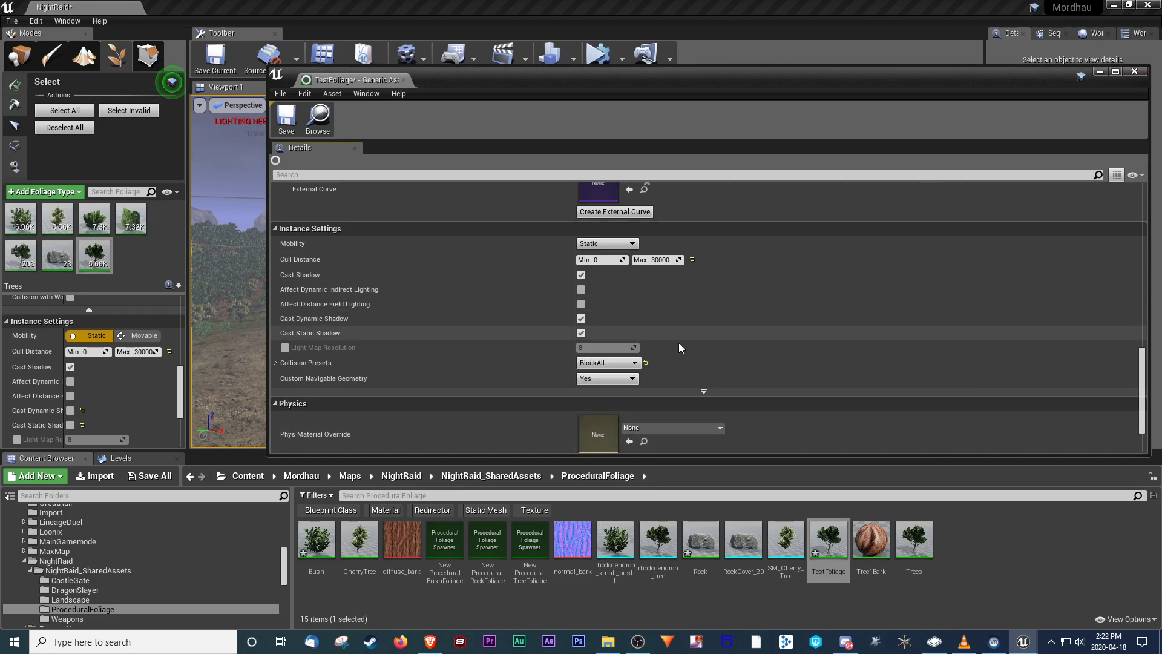
{"action": "left_click", "coordinate": [1134, 72]}
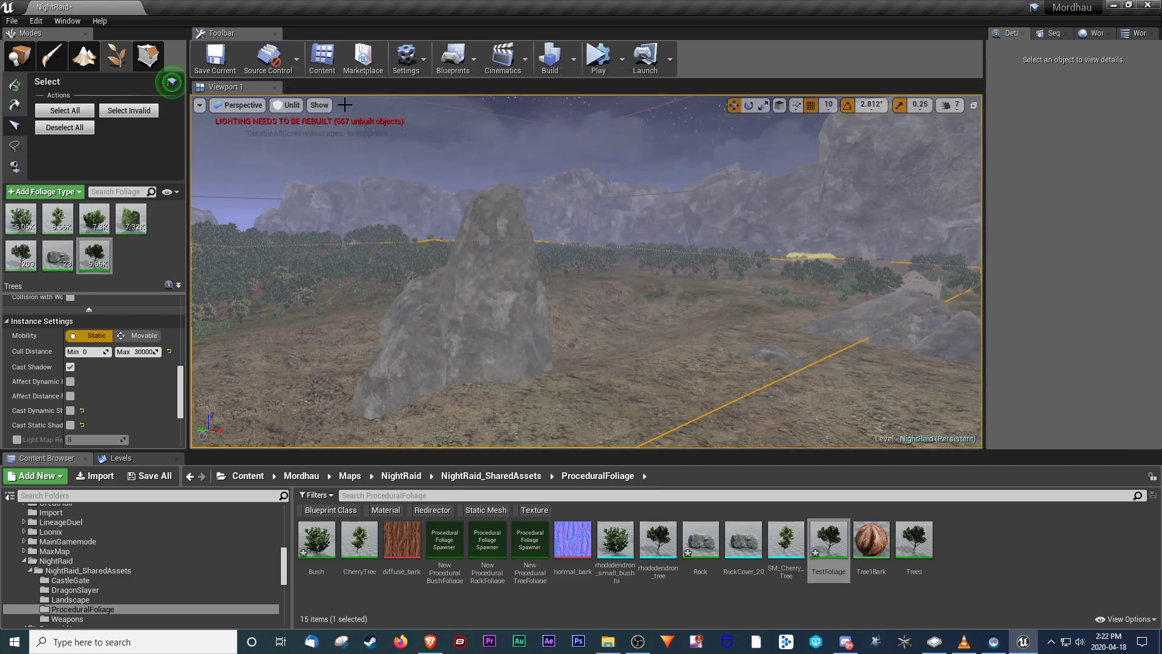
- Create a new level from the template with a floor and player start, discarding the unsaved NightRaid changes
{"action": "left_click", "coordinate": [12, 21]}
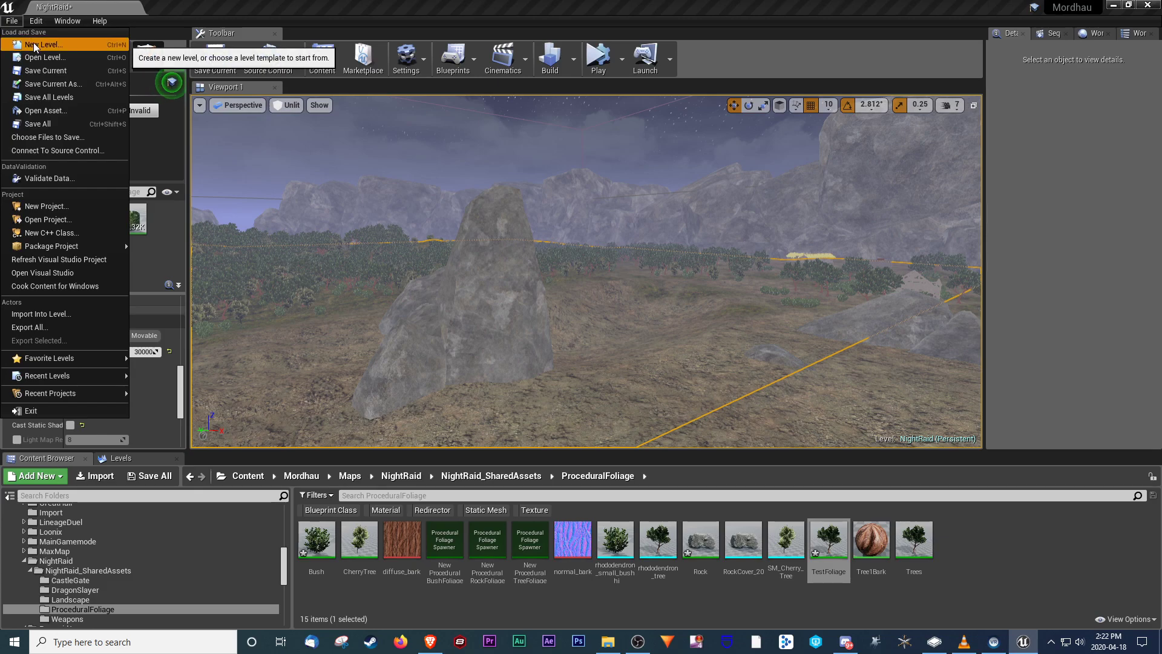
{"action": "left_click", "coordinate": [30, 44]}
{"action": "left_click", "coordinate": [494, 260]}
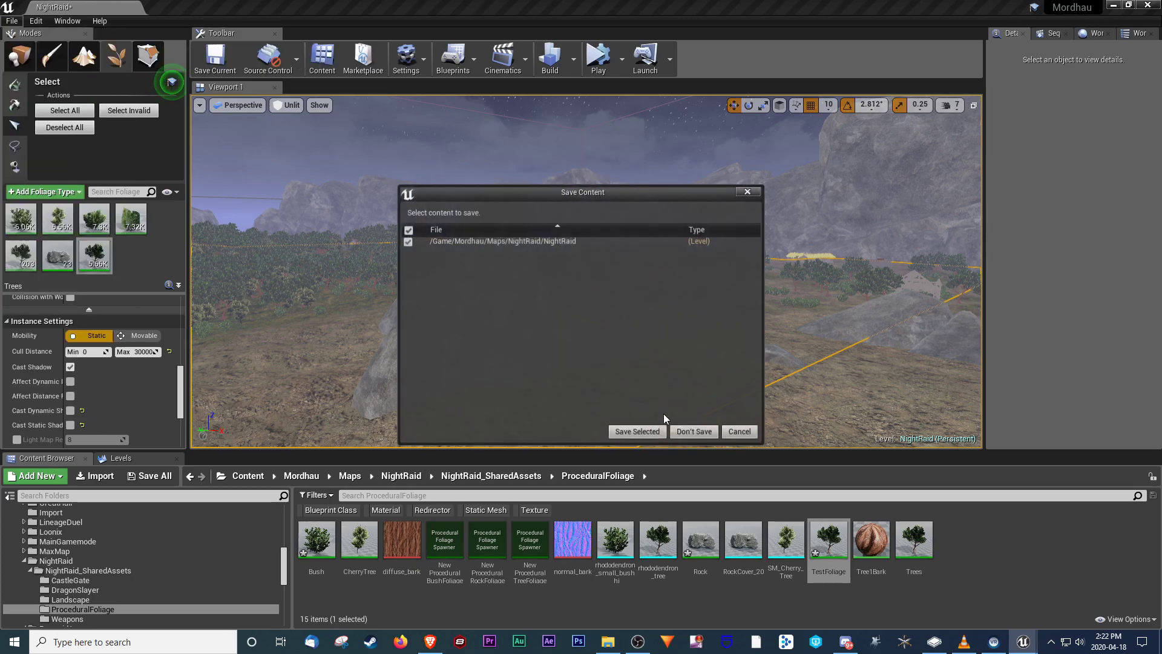
{"action": "left_click", "coordinate": [697, 437]}
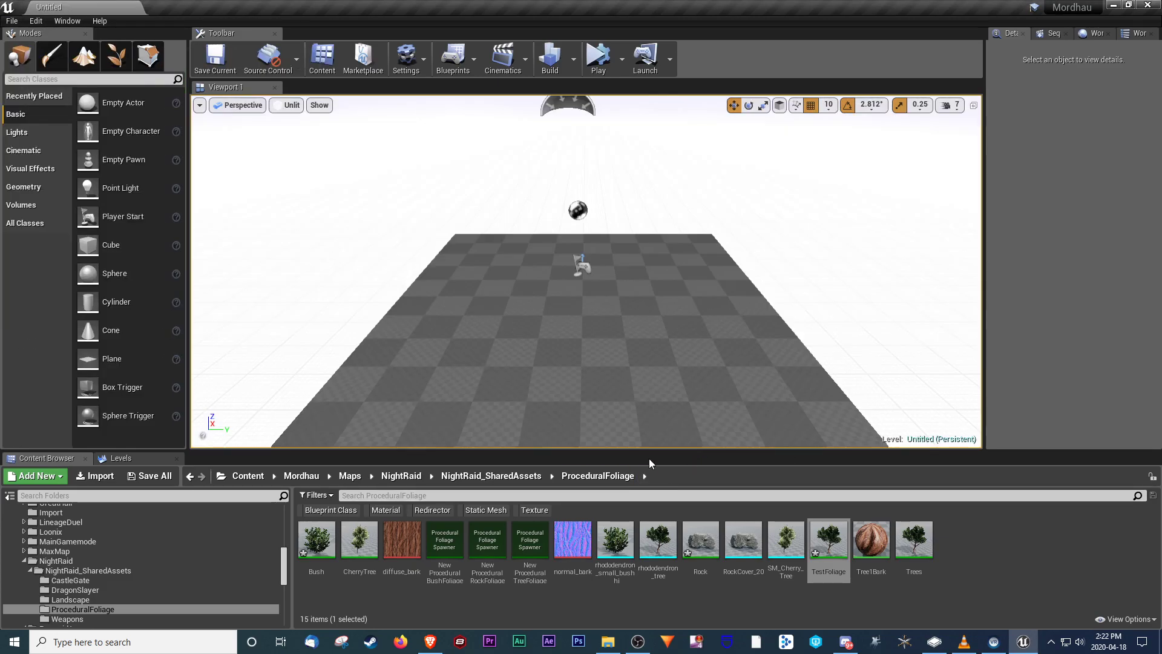
- Open the TestMap level from the Maps/TestMap folder without saving the pending content
{"action": "right_click_drag", "start_coordinate": [586, 271], "coordinate": [556, 261]}
{"action": "left_click", "coordinate": [350, 476]}
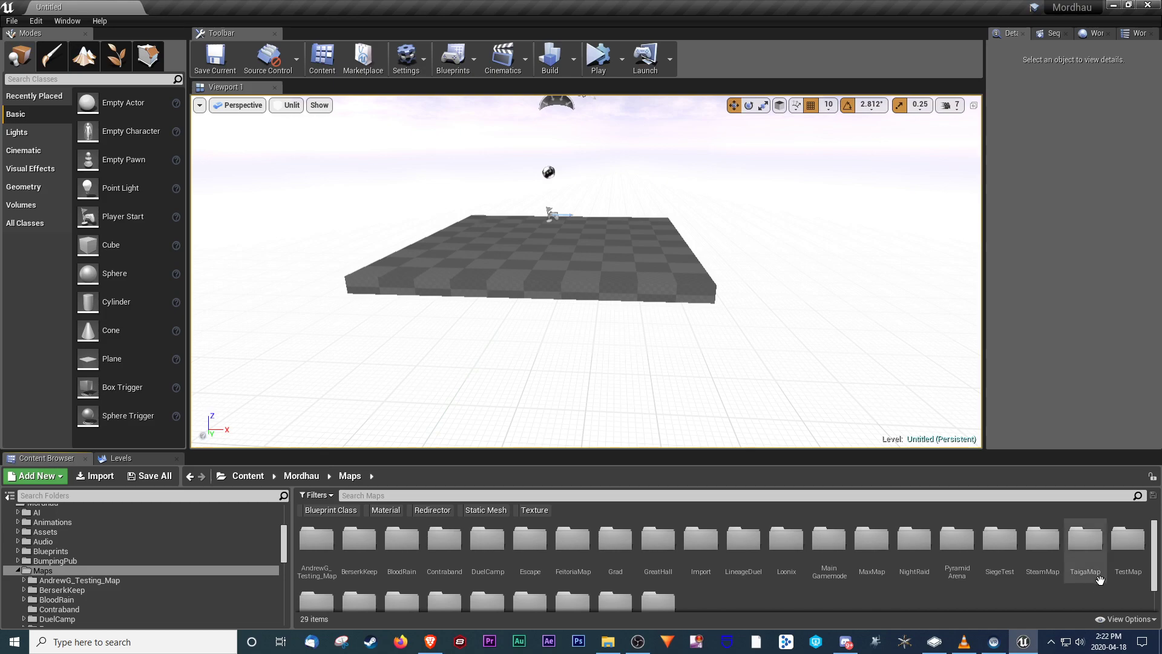
{"action": "double_click", "coordinate": [1127, 542]}
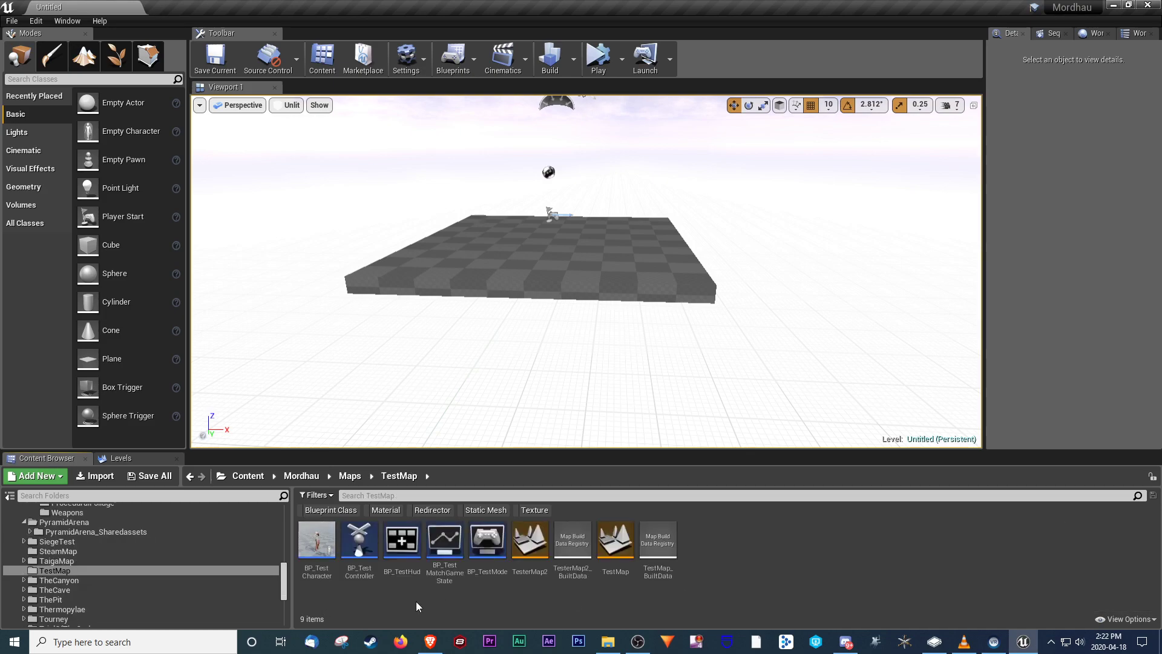
{"action": "double_click", "coordinate": [616, 542]}
{"action": "left_click", "coordinate": [694, 432]}
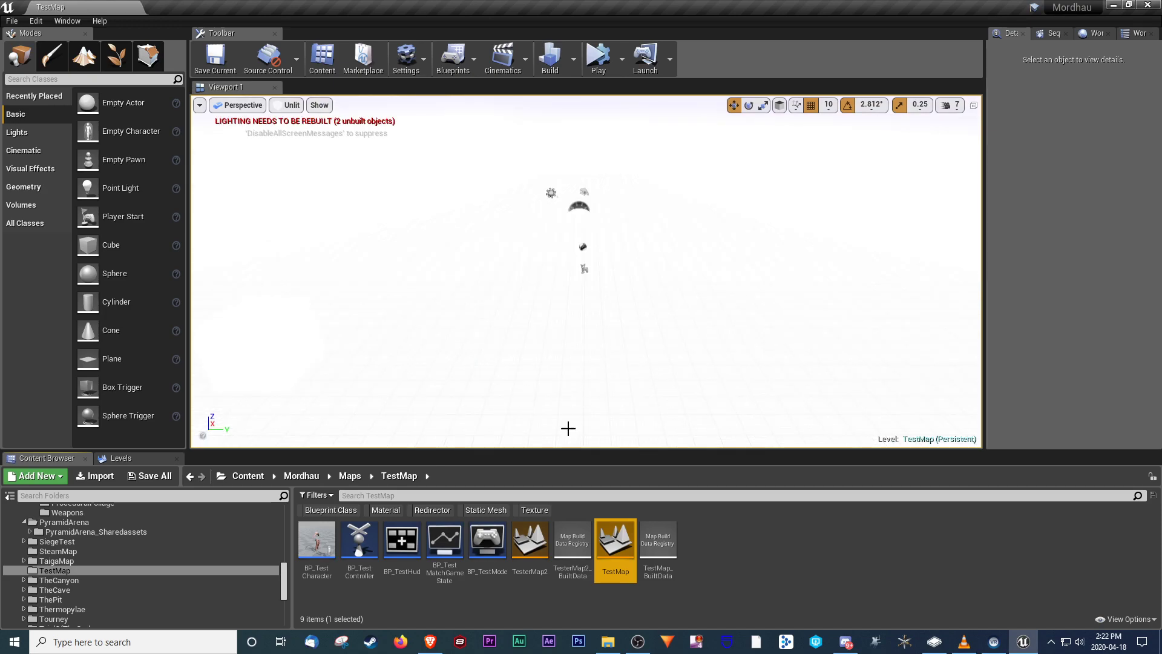
- Open the TesterMap2 level without saving the pending foliage types, and select its large floor cube
{"action": "double_click", "coordinate": [516, 554]}
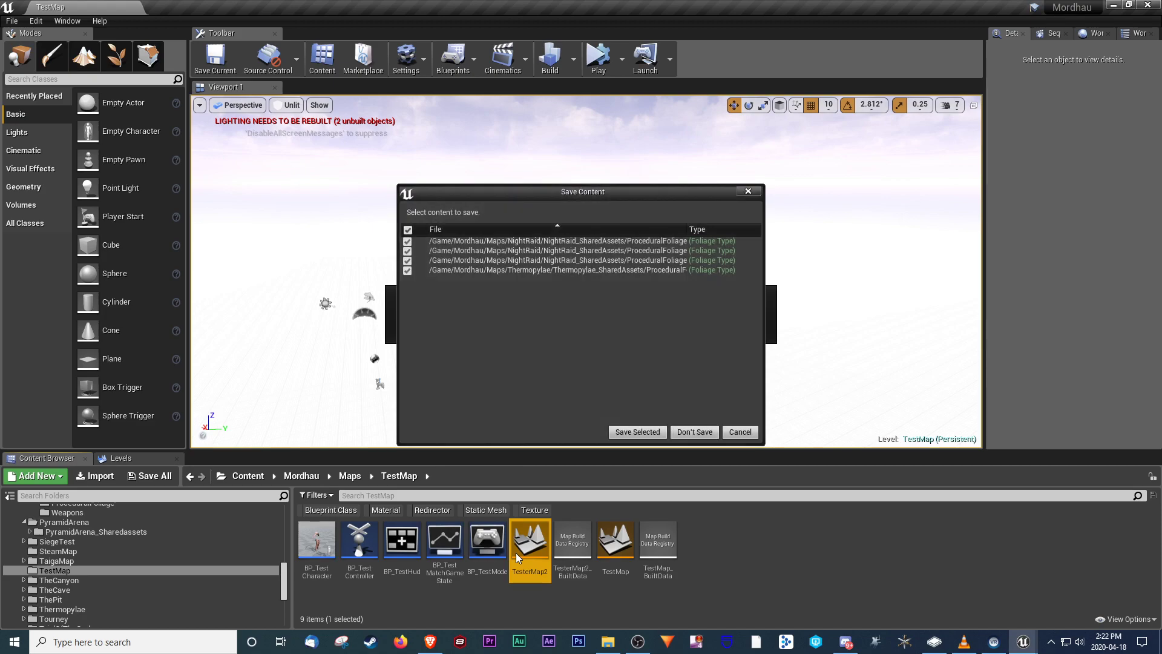
{"action": "left_click", "coordinate": [687, 435]}
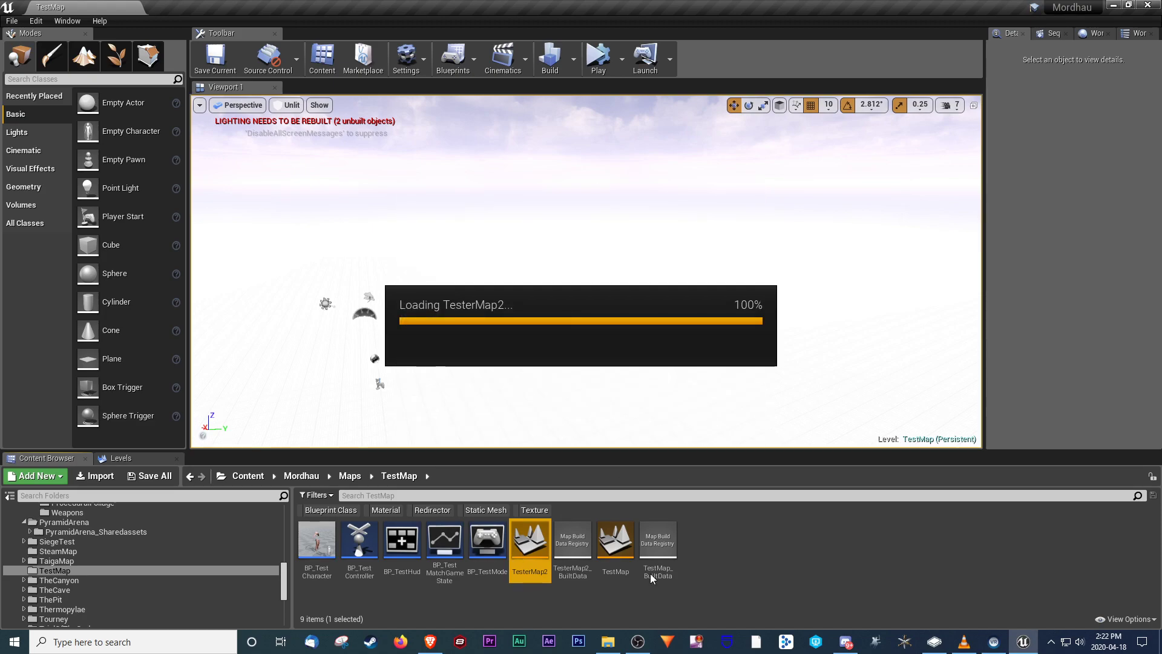
{"action": "right_click_drag", "start_coordinate": [586, 271], "coordinate": [817, 424]}
{"action": "left_click", "coordinate": [723, 342]}
{"action": "key", "text": "w"}
{"action": "right_click_drag", "start_coordinate": [604, 331], "coordinate": [424, 266]}
{"action": "scroll", "coordinate": [570, 372], "scroll_direction": "down", "scroll_amount": 1}
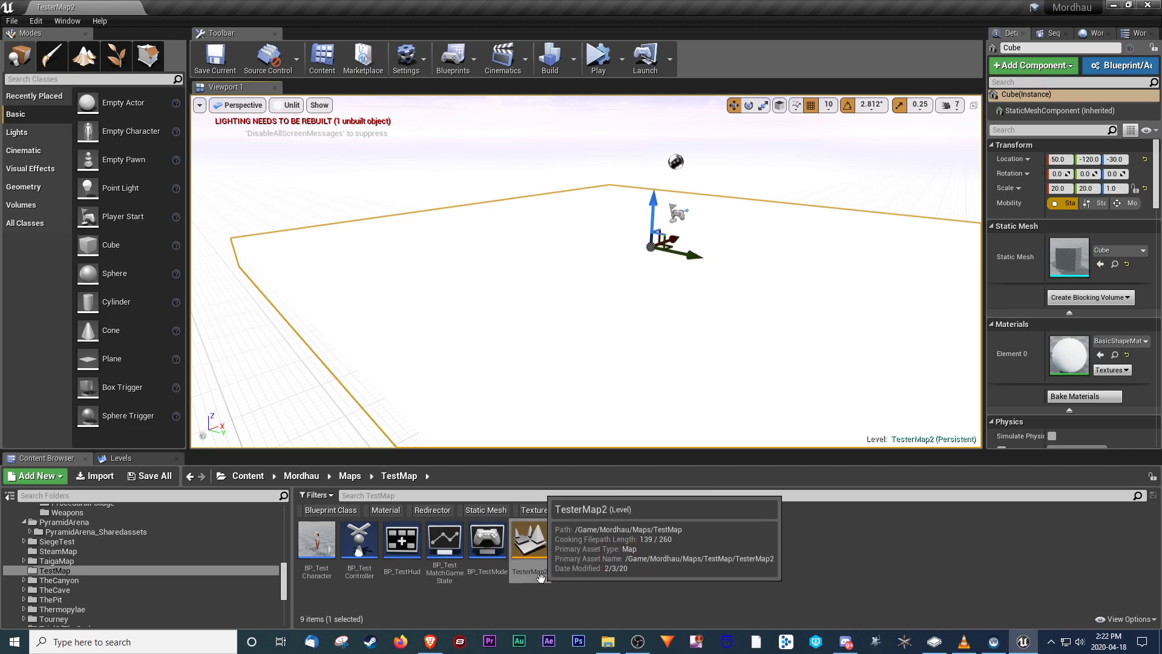
- Create two new levels in the TestMap folder, named HRD_Testermap and INV_TesterMap
{"action": "right_click", "coordinate": [745, 550]}
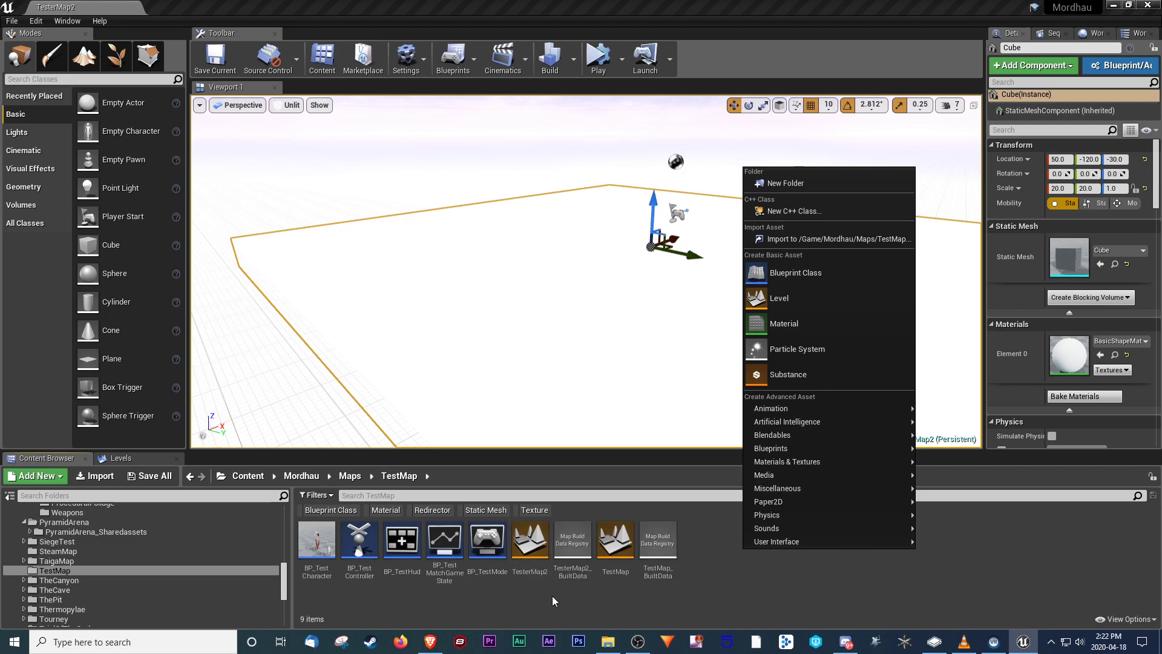
{"action": "right_click", "coordinate": [702, 578]}
{"action": "left_click", "coordinate": [787, 327]}
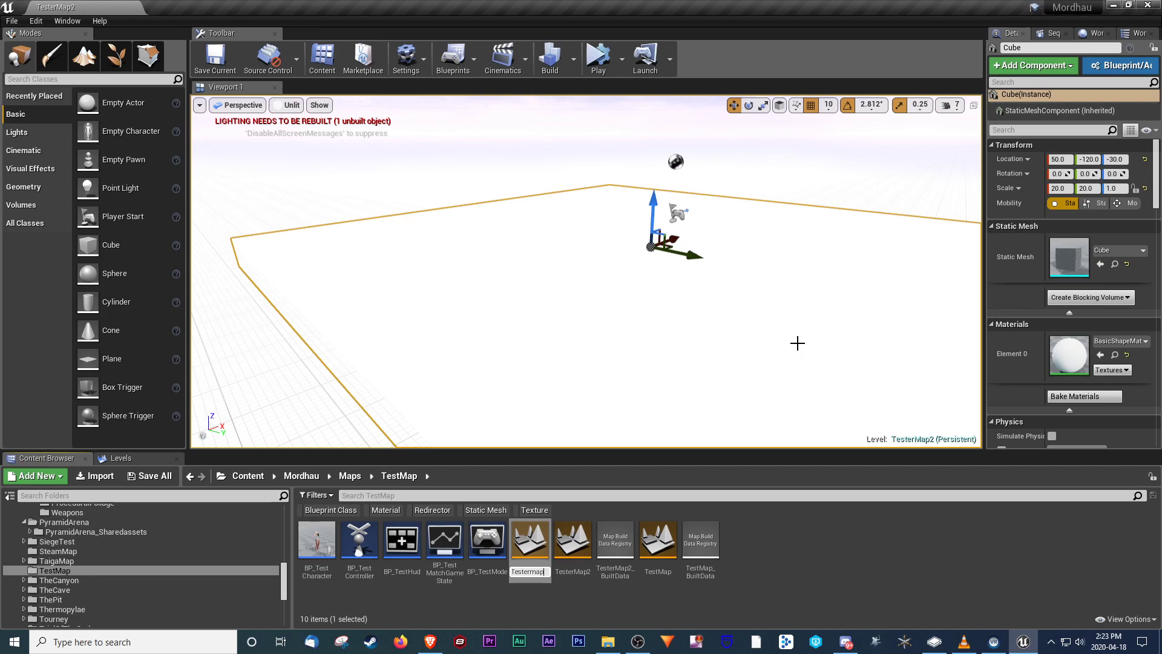
{"action": "right_click", "coordinate": [750, 563]}
{"action": "left_click", "coordinate": [817, 310]}
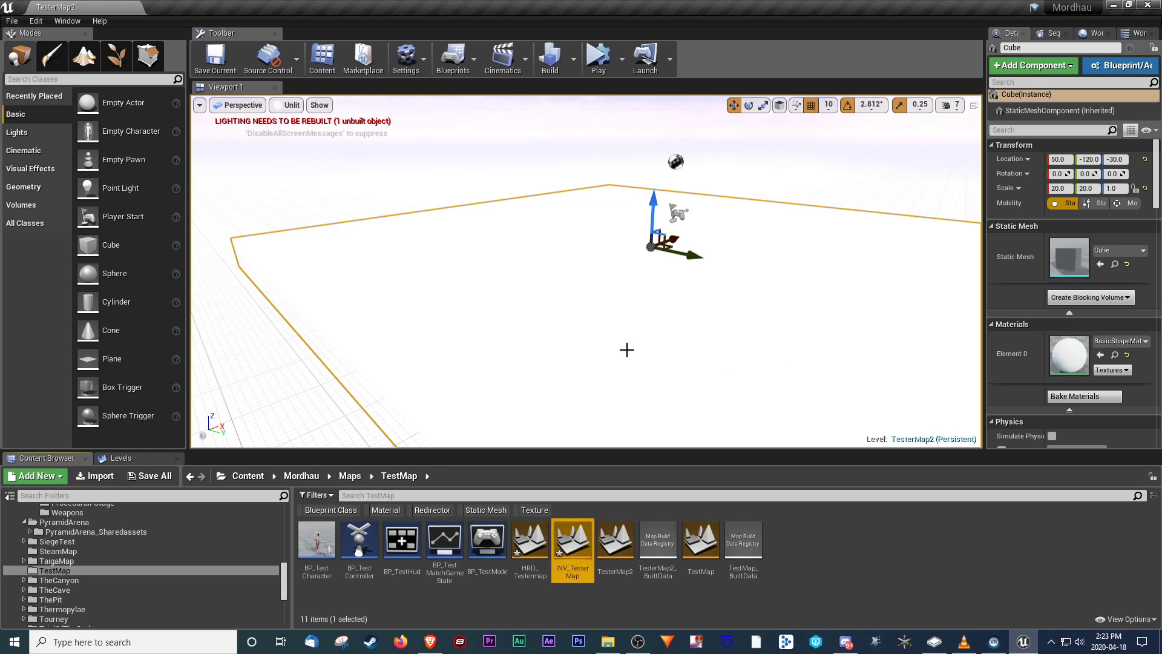
- Rename the HRD level as HRD_TesterMap, capitalising the M
{"action": "left_click", "coordinate": [531, 542]}
{"action": "left_click", "coordinate": [529, 572]}
{"action": "left_click", "coordinate": [530, 572]}
{"action": "type", "text": "<"}
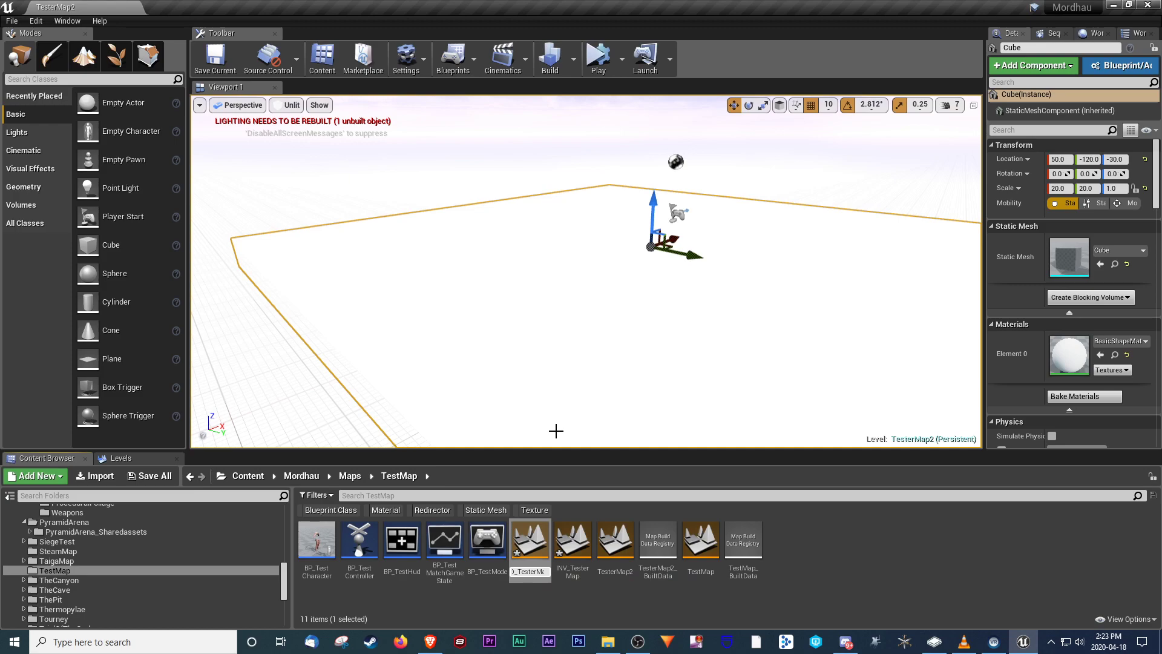
{"action": "key", "text": "Return"}
{"action": "left_click", "coordinate": [804, 558]}
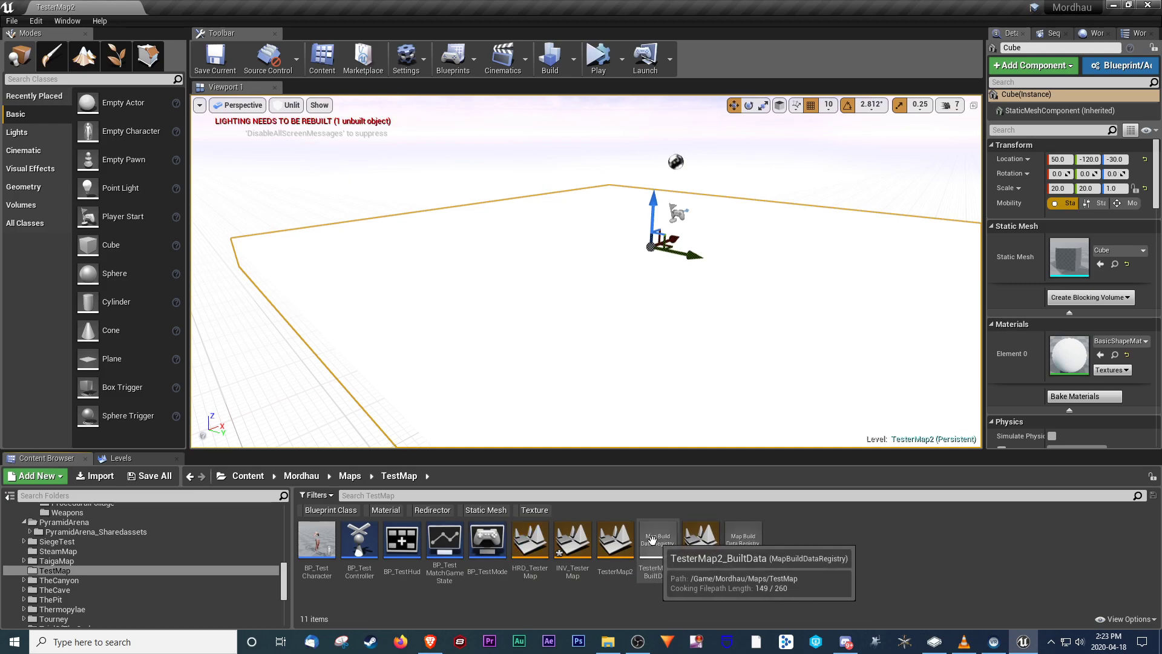
- Reload the TesterMap2 level without saving the pending content, and look around its floor and player start
{"action": "double_click", "coordinate": [623, 565]}
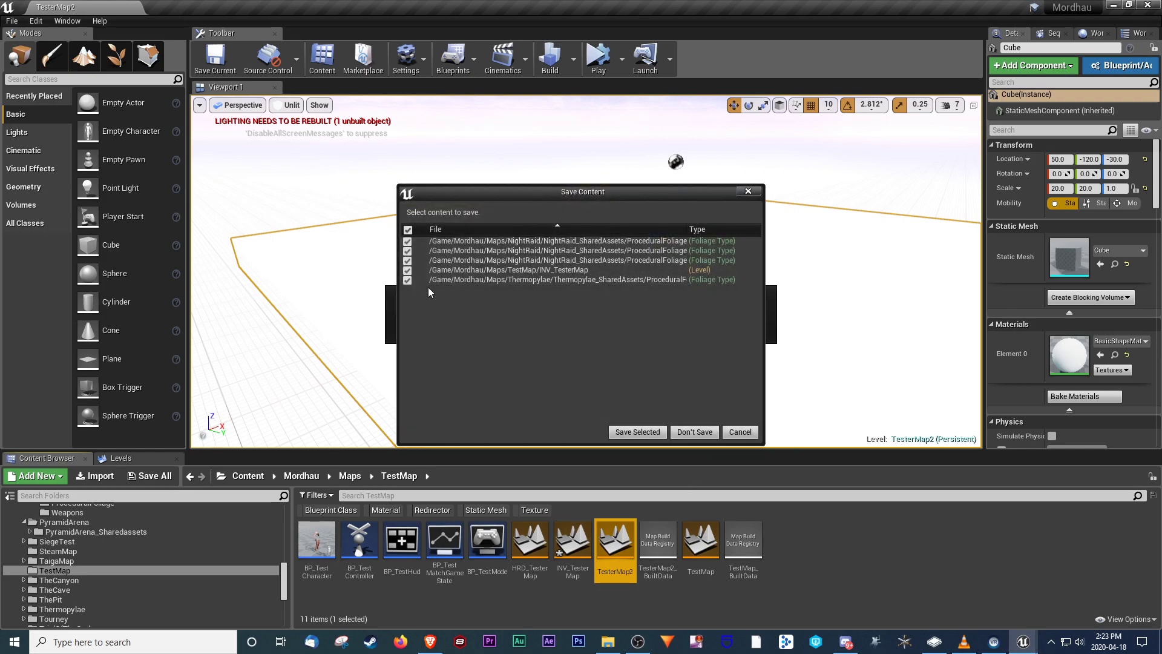
{"action": "left_click", "coordinate": [719, 431]}
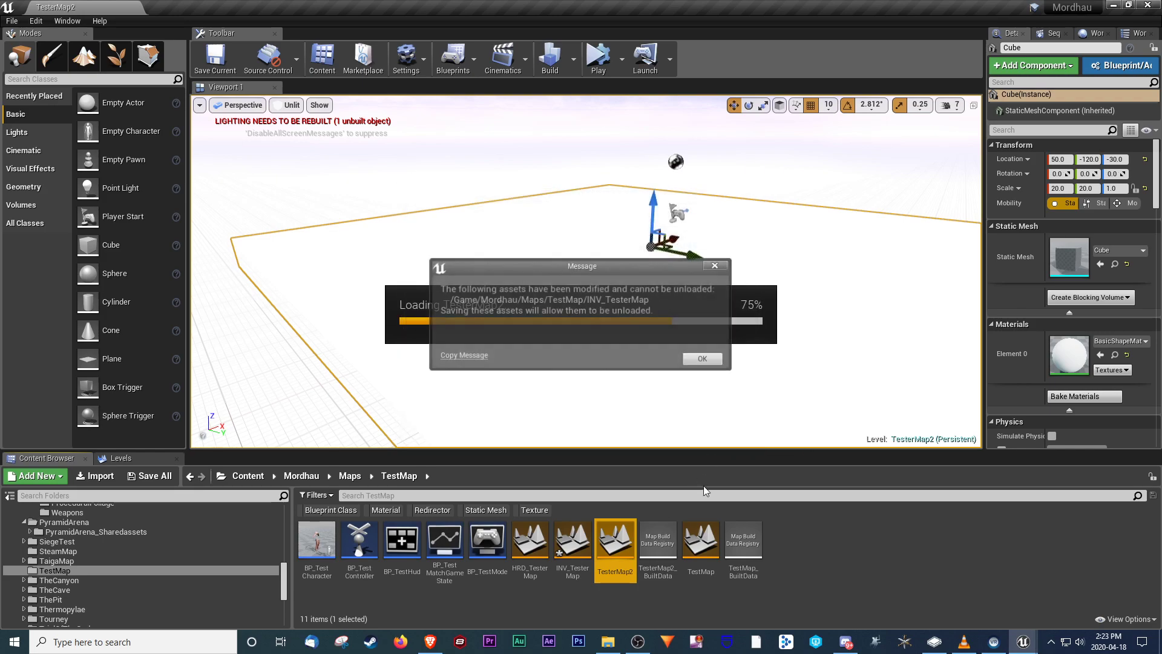
{"action": "left_click", "coordinate": [704, 359]}
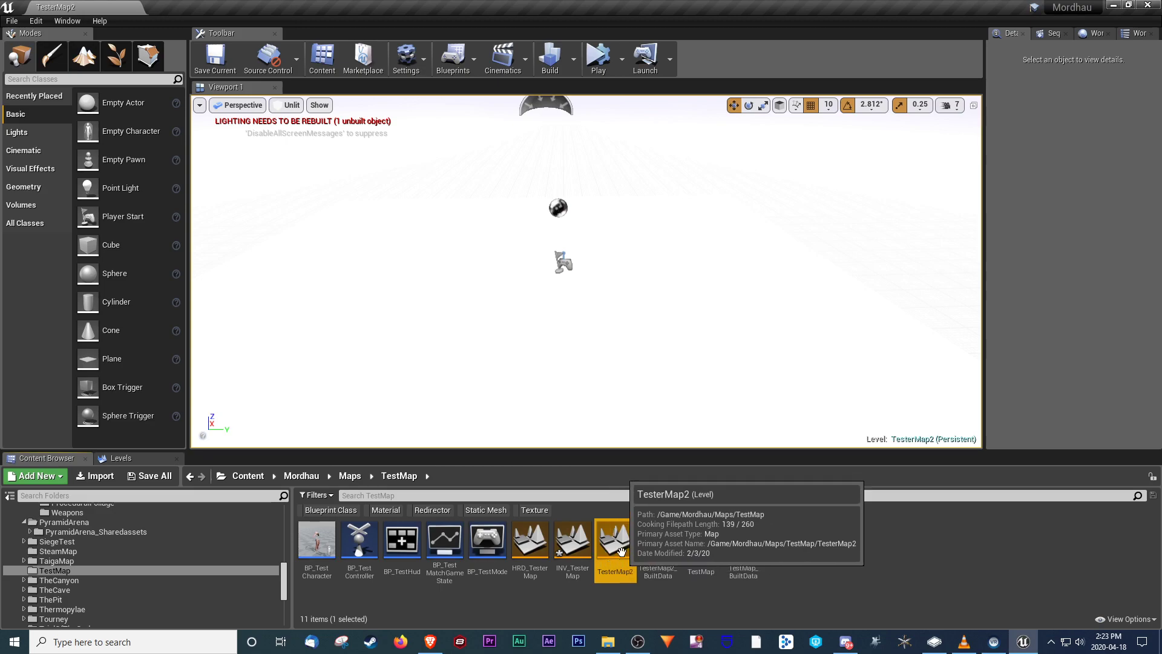
{"action": "right_click_drag", "start_coordinate": [586, 272], "coordinate": [756, 273]}
{"action": "key", "text": "w"}
{"action": "right_click_drag", "start_coordinate": [622, 385], "coordinate": [664, 371]}
- Point out the HRD_TesterMap and INV_TesterMap levels, and reload TesterMap2 again without saving the pending content
{"action": "left_click", "coordinate": [562, 554]}
{"action": "left_click", "coordinate": [533, 544]}
{"action": "left_click", "coordinate": [557, 545]}
{"action": "left_click", "coordinate": [543, 545]}
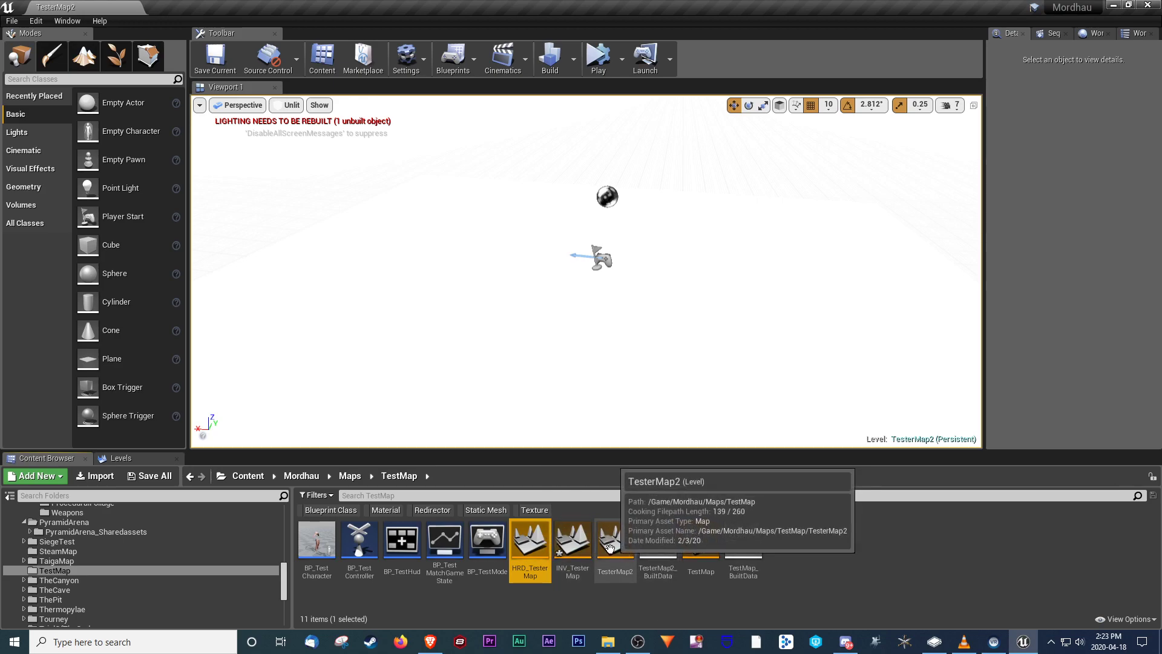
{"action": "double_click", "coordinate": [620, 546]}
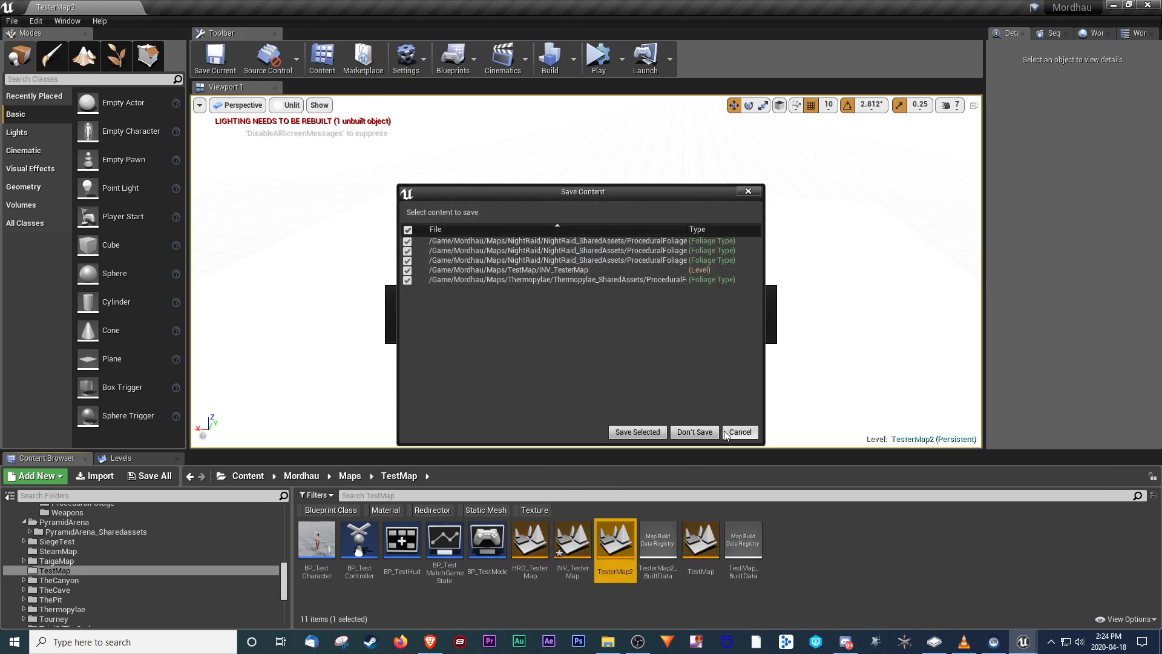
{"action": "left_click", "coordinate": [694, 432]}
{"action": "left_click", "coordinate": [696, 359]}
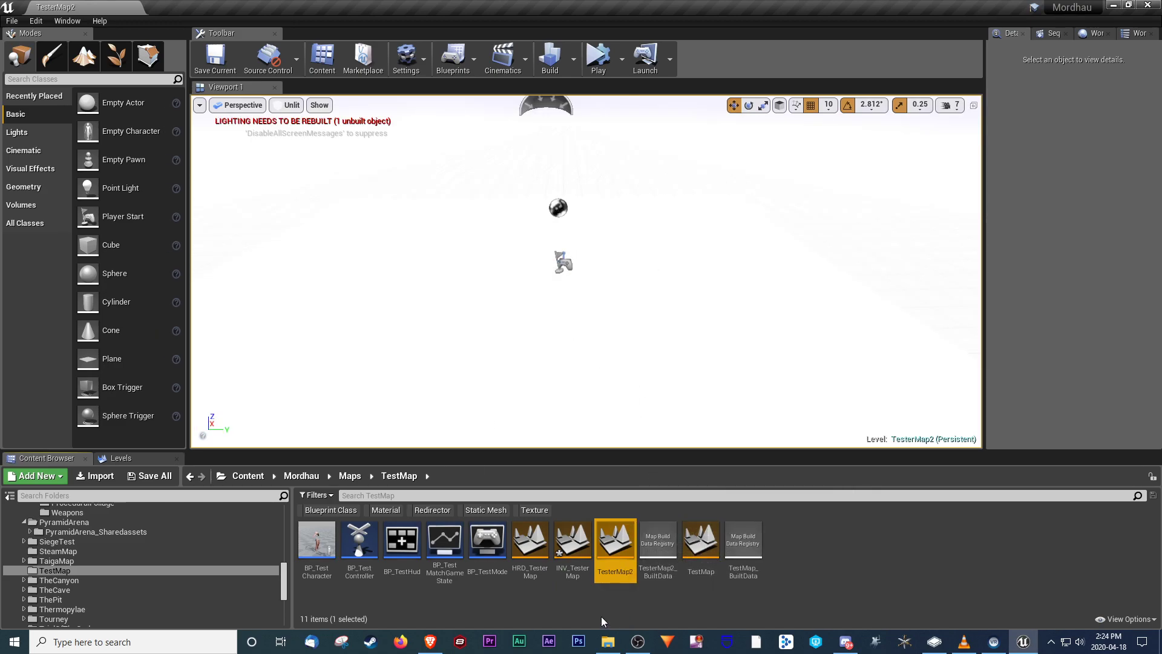
- Open the empty HRD_TesterMap level without saving the pending content
{"action": "double_click", "coordinate": [541, 560]}
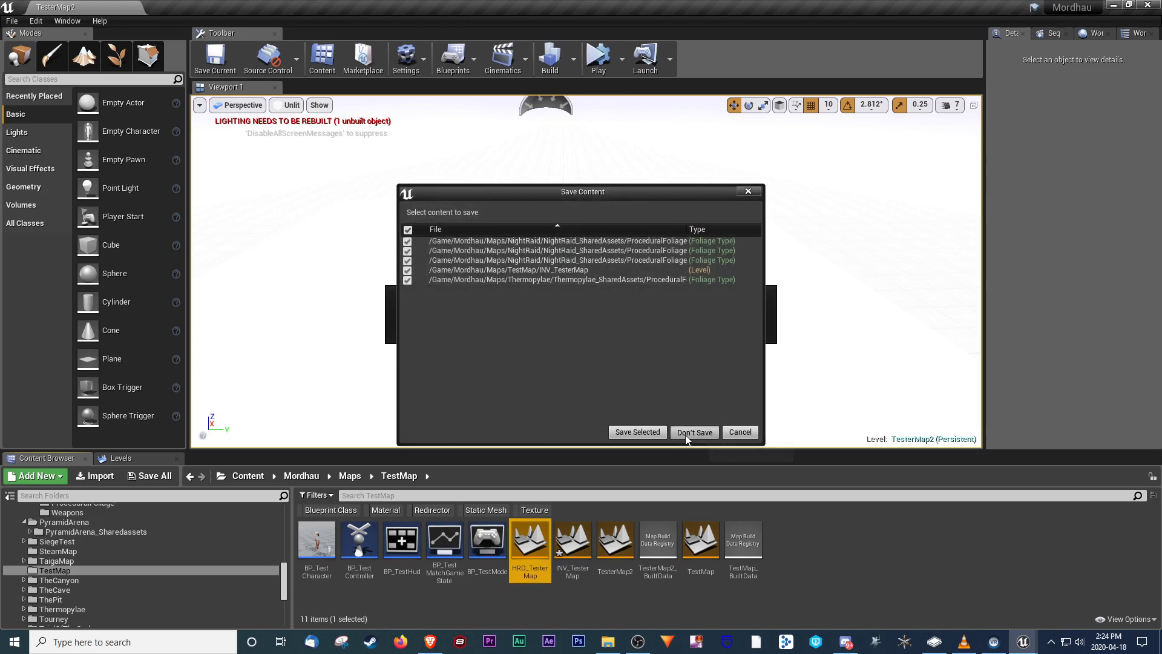
{"action": "left_click", "coordinate": [688, 433]}
{"action": "left_click", "coordinate": [721, 362]}
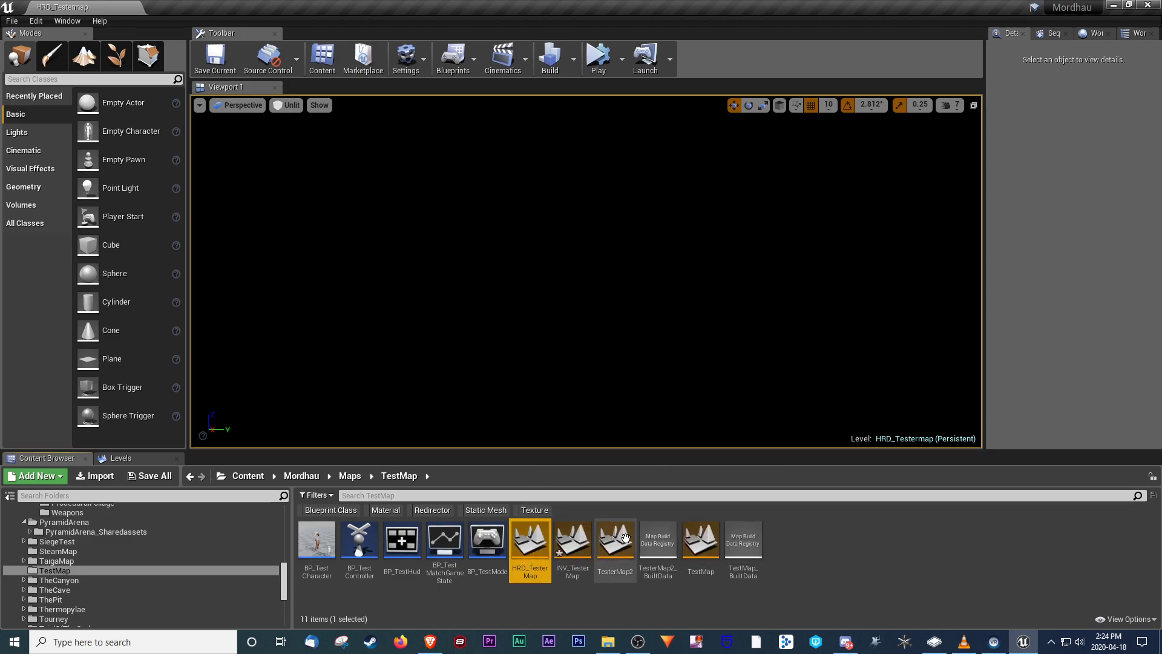
- Examine the level list of HRD_TesterMap and where the Levels window is enabled, and return to the map assets
{"action": "left_click", "coordinate": [113, 458]}
{"action": "left_click", "coordinate": [67, 21]}
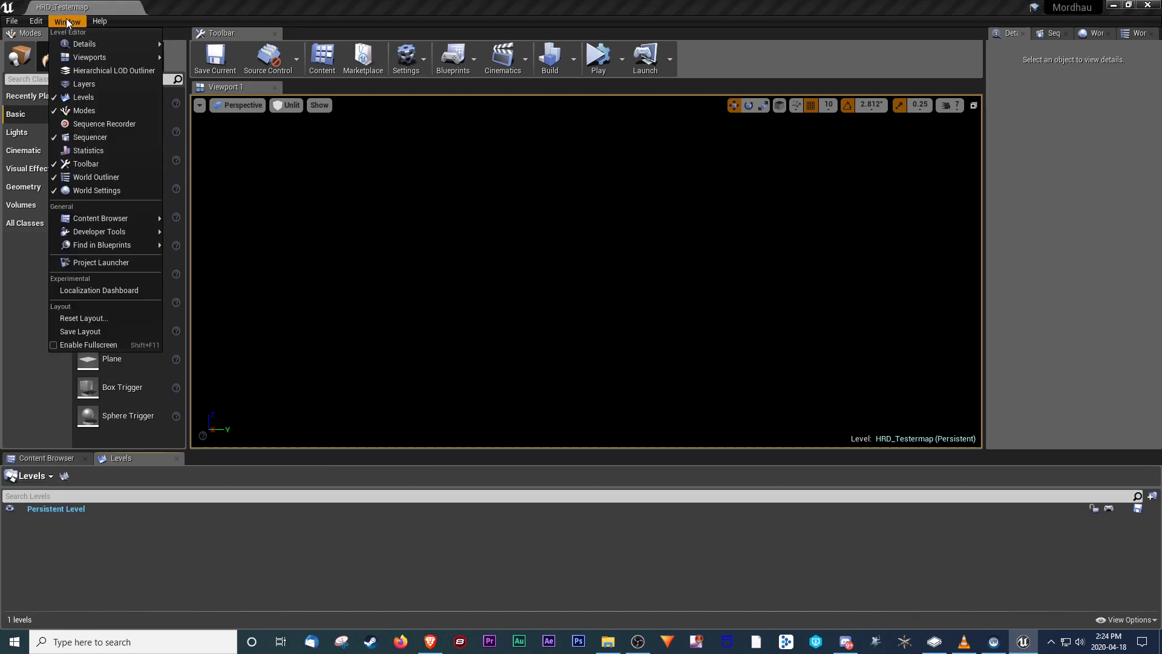
{"action": "mouse_move", "coordinate": [74, 35]}
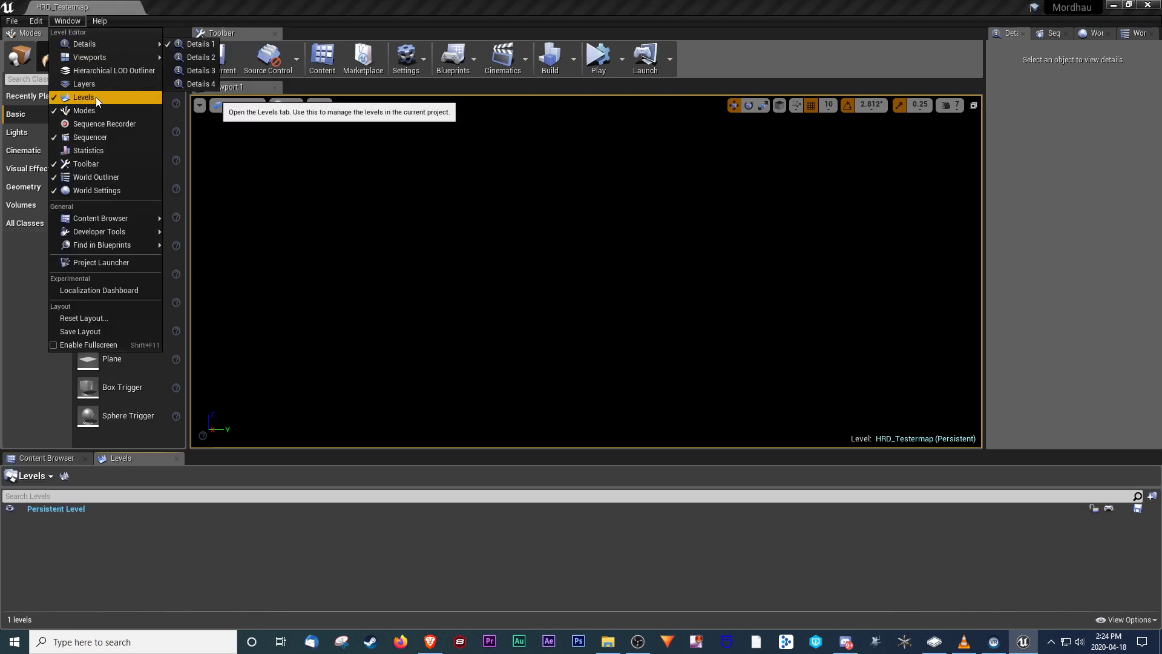
{"action": "left_click", "coordinate": [77, 510]}
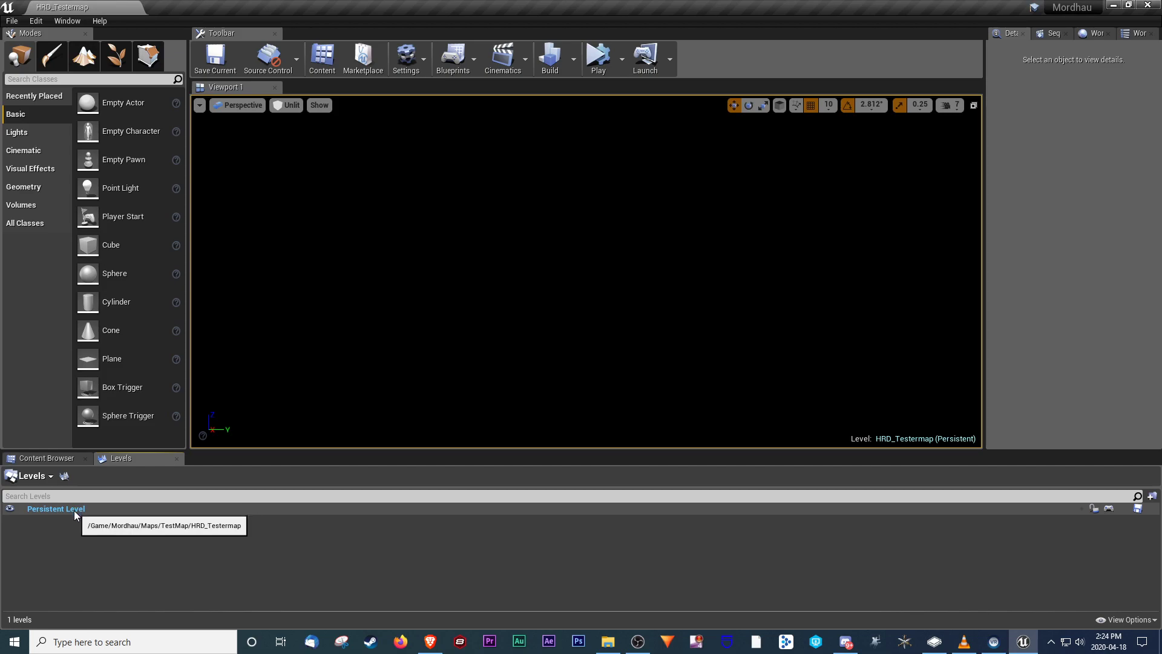
{"action": "left_click", "coordinate": [49, 457]}
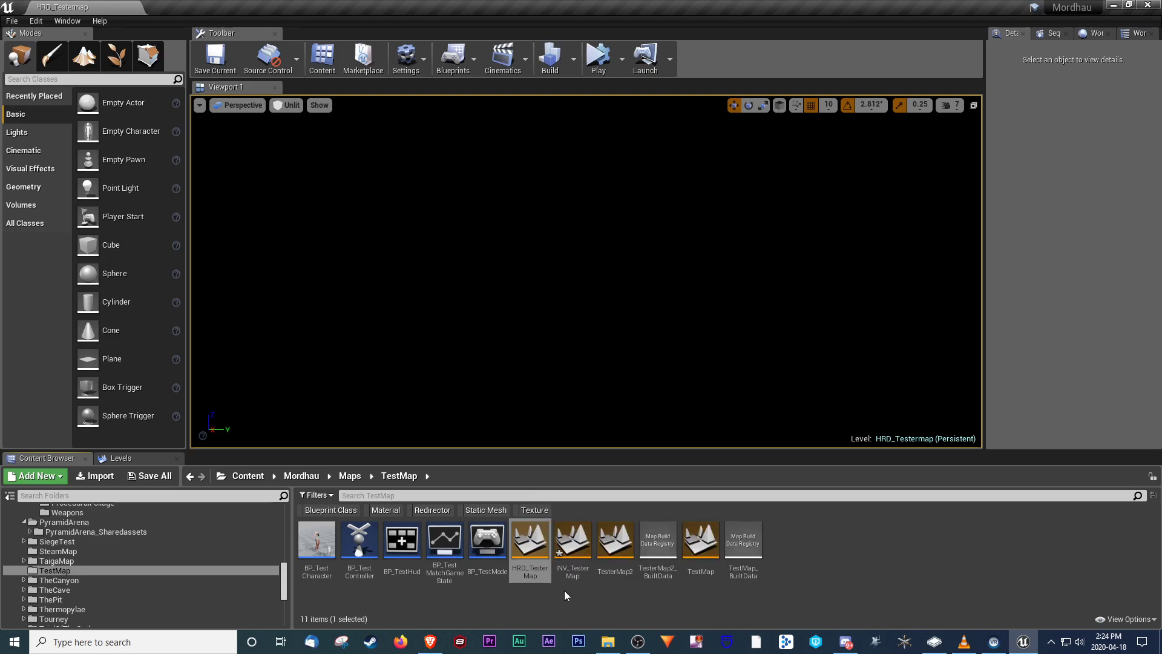
- Add TesterMap2 as a sublevel of HRD_TesterMap and make the persistent level current
{"action": "left_click", "coordinate": [615, 540]}
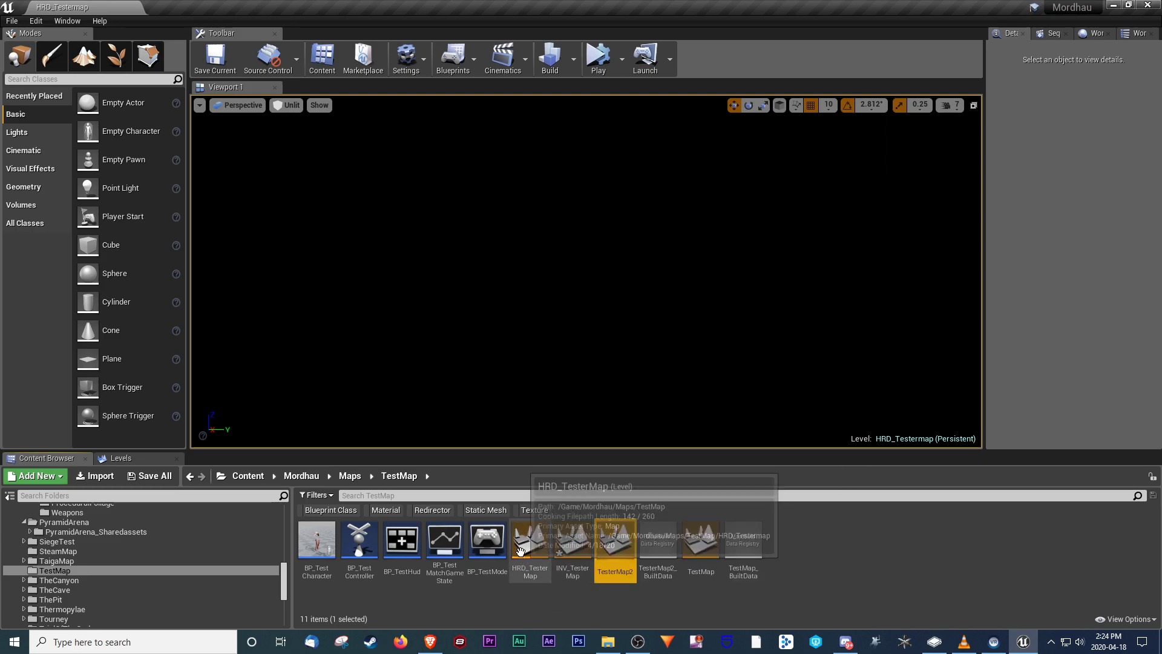
{"action": "left_click_drag", "start_coordinate": [615, 535], "coordinate": [79, 530]}
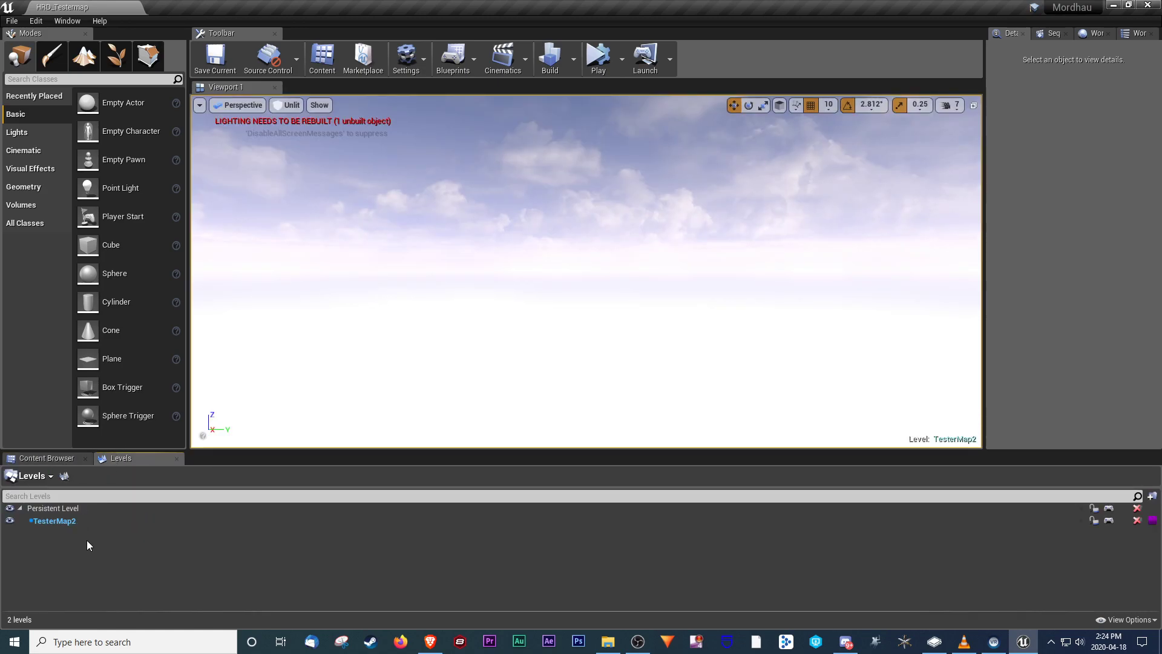
{"action": "right_click_drag", "start_coordinate": [405, 273], "coordinate": [410, 318]}
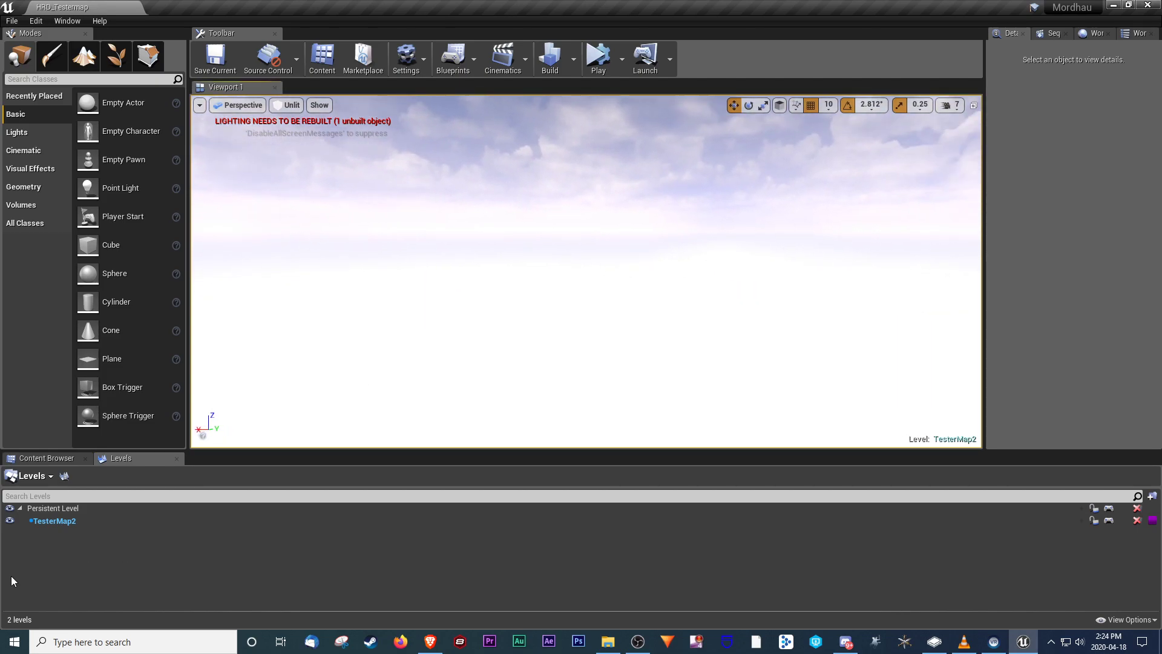
{"action": "double_click", "coordinate": [64, 509]}
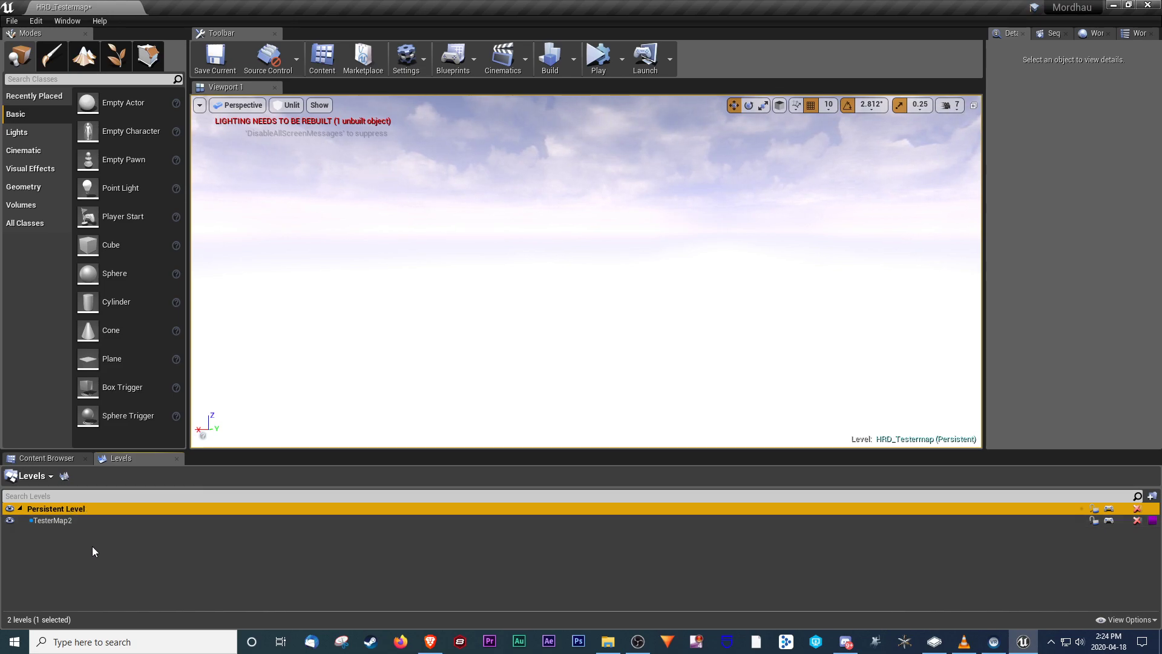
- Open INV_TesterMap without saving the HRD_TesterMap changes, and add TesterMap2 as its sublevel
{"action": "left_click", "coordinate": [57, 458]}
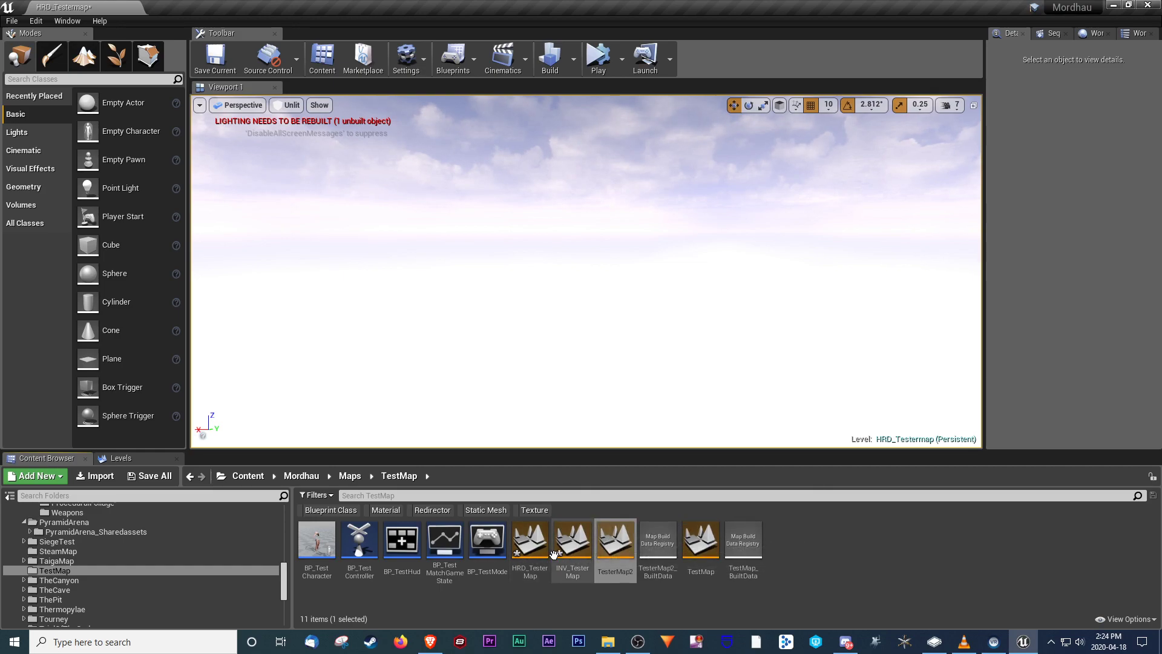
{"action": "double_click", "coordinate": [581, 573]}
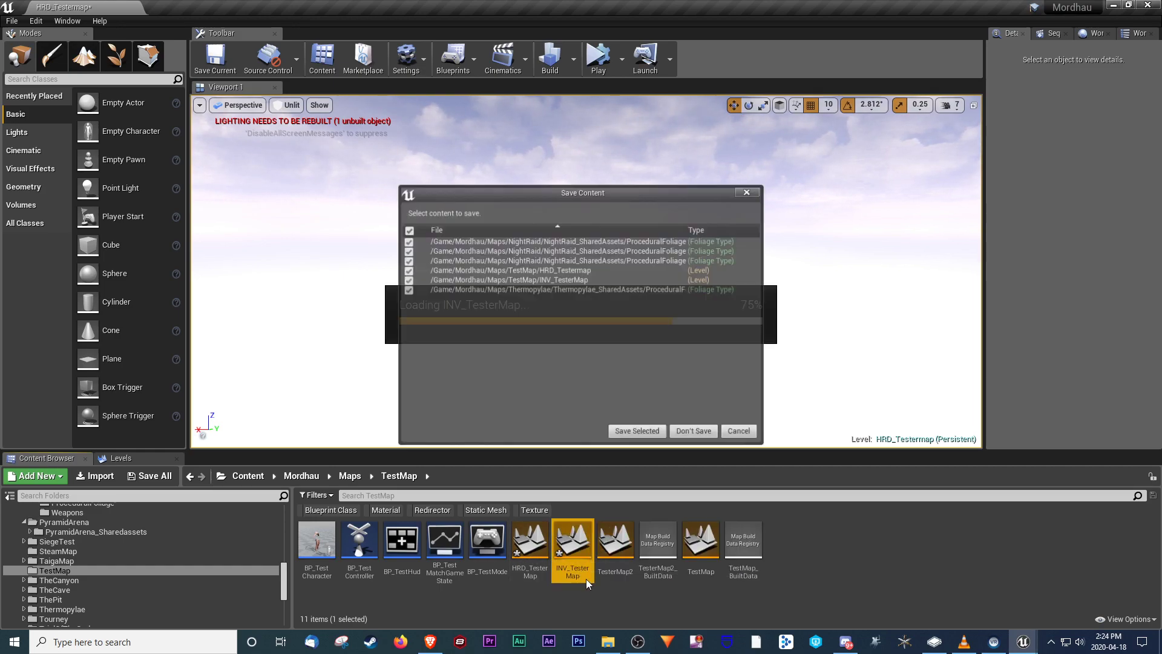
{"action": "left_click", "coordinate": [694, 431]}
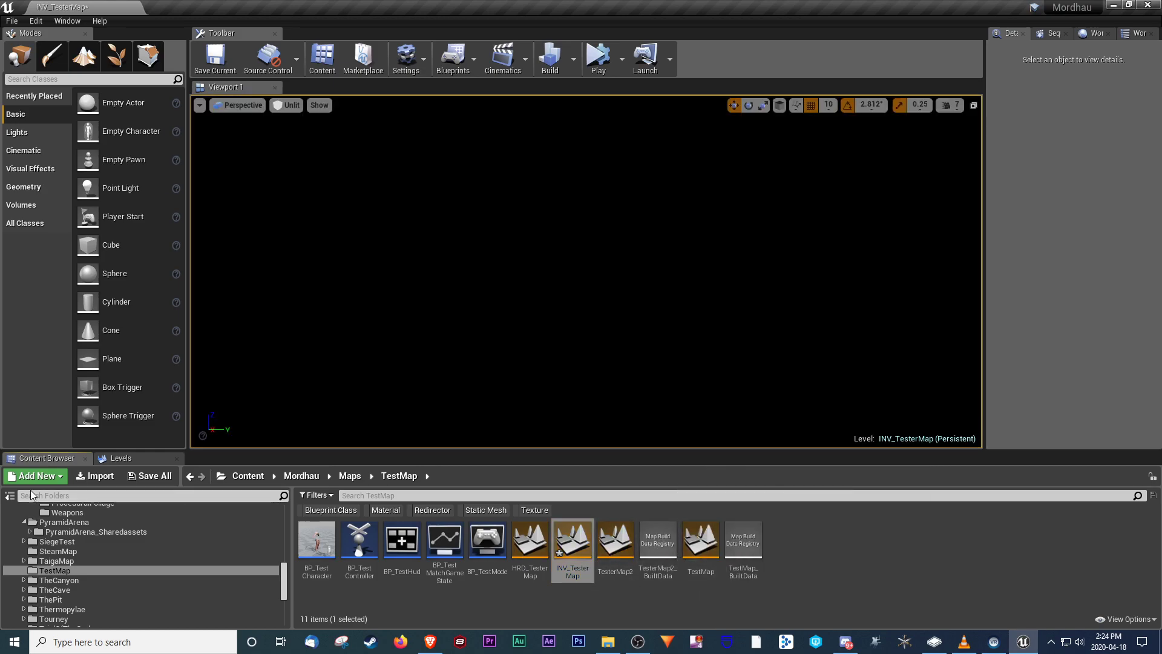
{"action": "left_click_drag", "start_coordinate": [615, 541], "coordinate": [99, 525]}
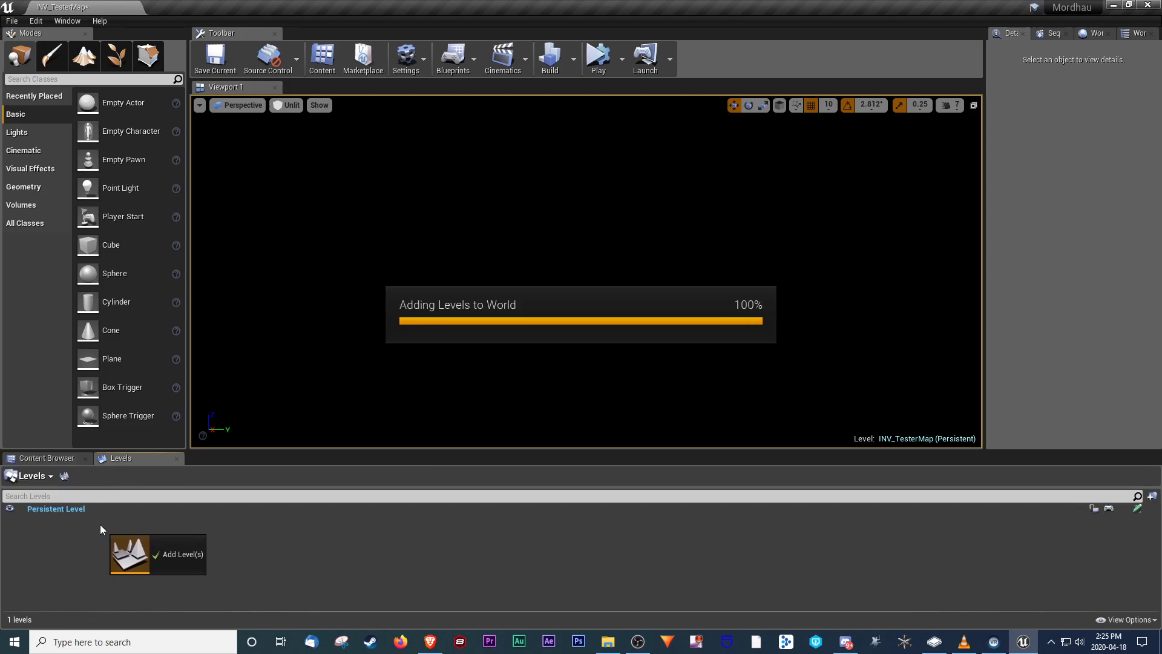
{"action": "left_click", "coordinate": [53, 460]}
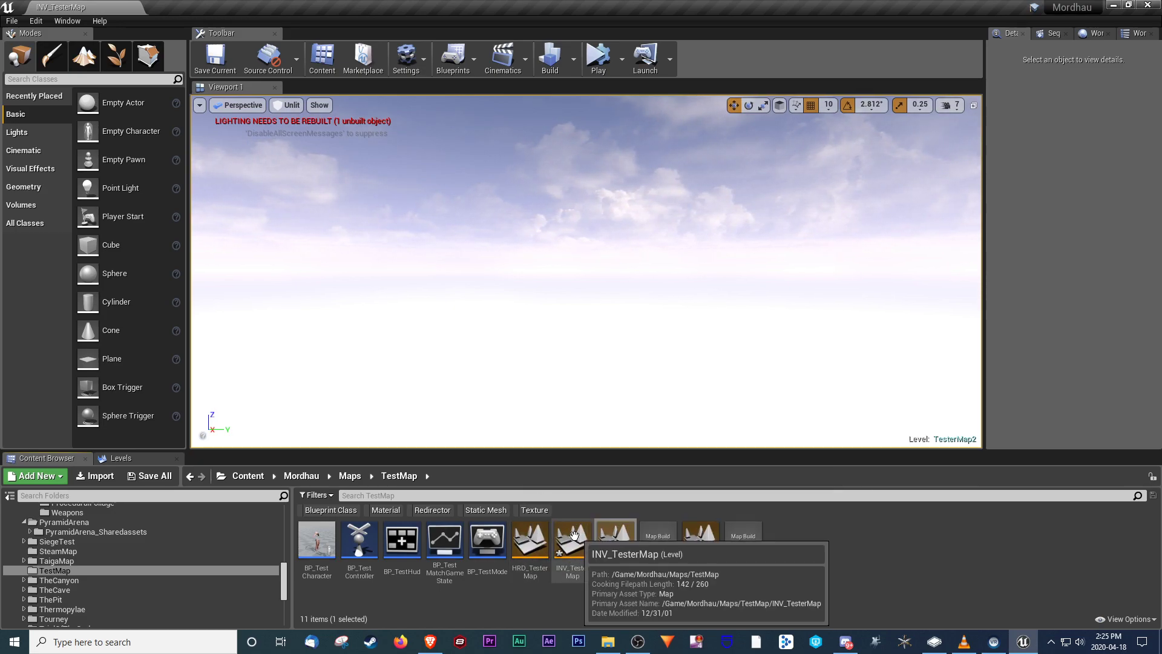
{"action": "double_click", "coordinate": [583, 563]}
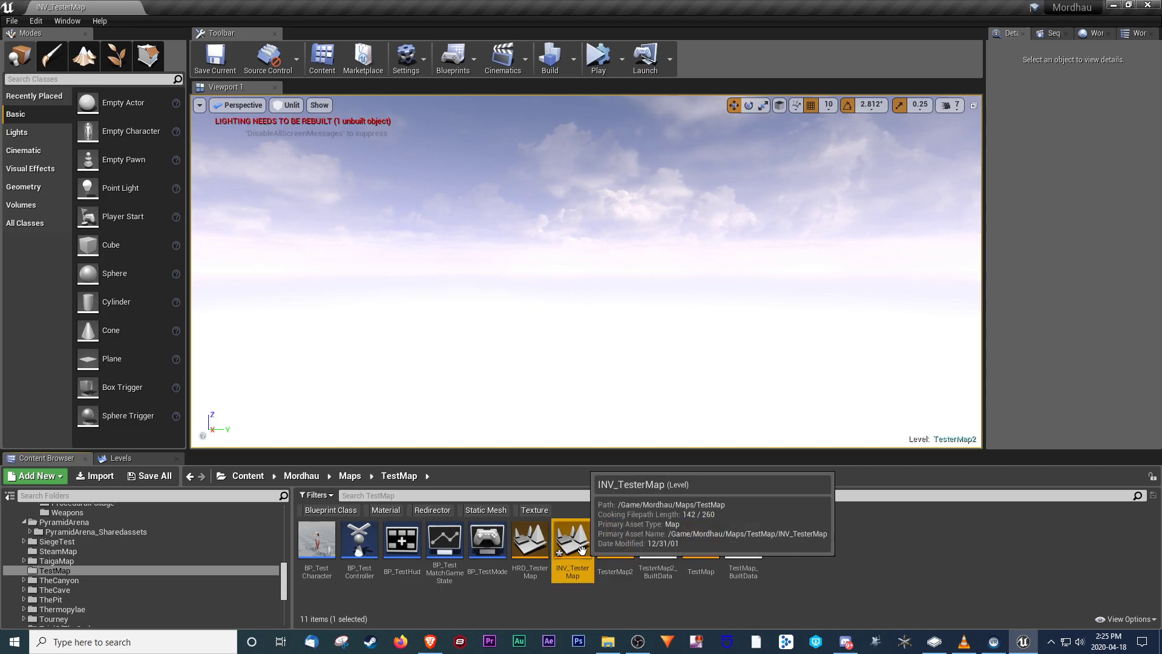
{"action": "left_click", "coordinate": [718, 432]}
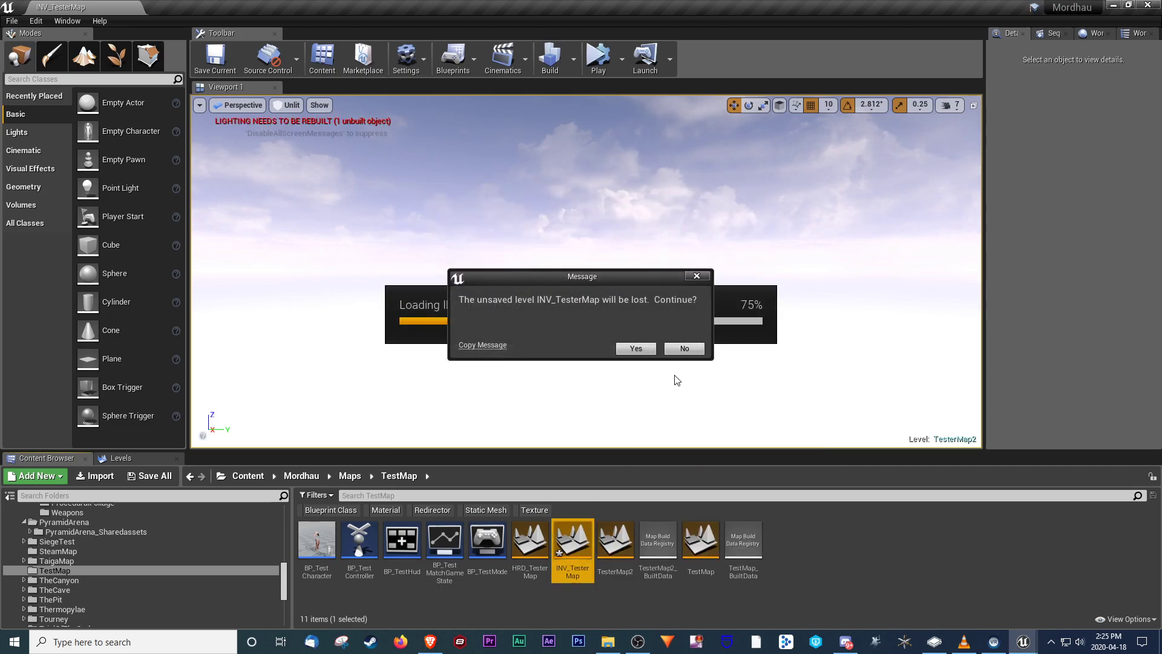
{"action": "left_click", "coordinate": [684, 349]}
- Make the persistent level of INV_TesterMap the current level, and return to the map assets
{"action": "left_click", "coordinate": [138, 458]}
{"action": "left_click", "coordinate": [81, 507]}
{"action": "double_click", "coordinate": [82, 507]}
{"action": "left_click", "coordinate": [52, 457]}
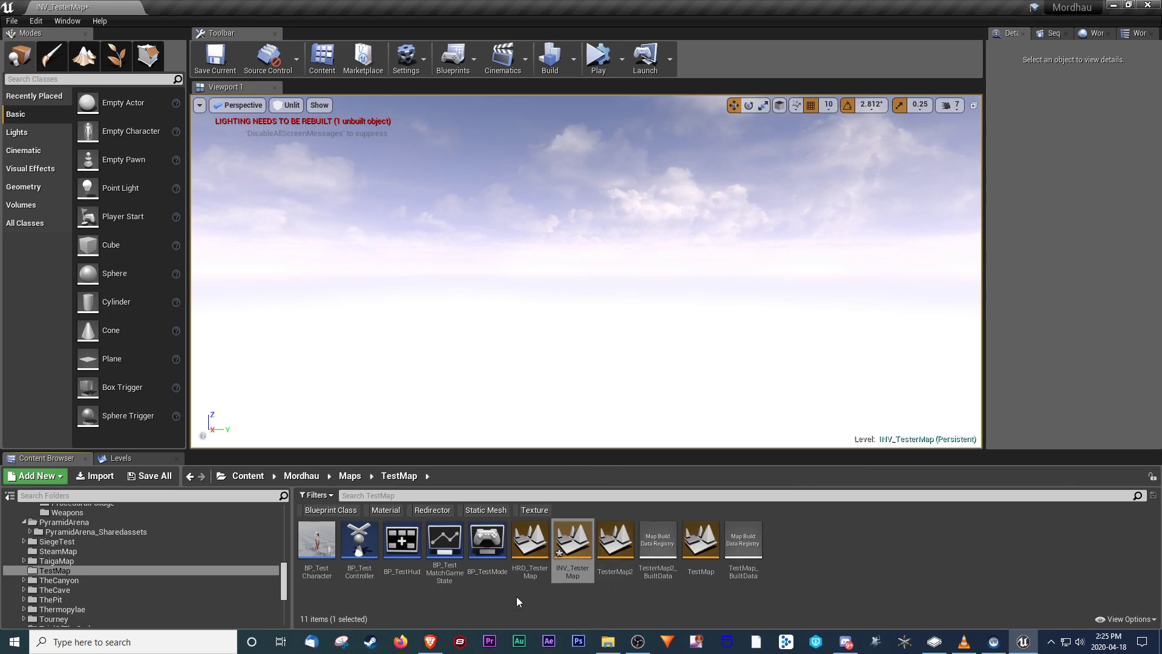
- Open the HRD_TesterMap level, discarding the unsaved INV_TesterMap level
{"action": "left_click", "coordinate": [533, 547]}
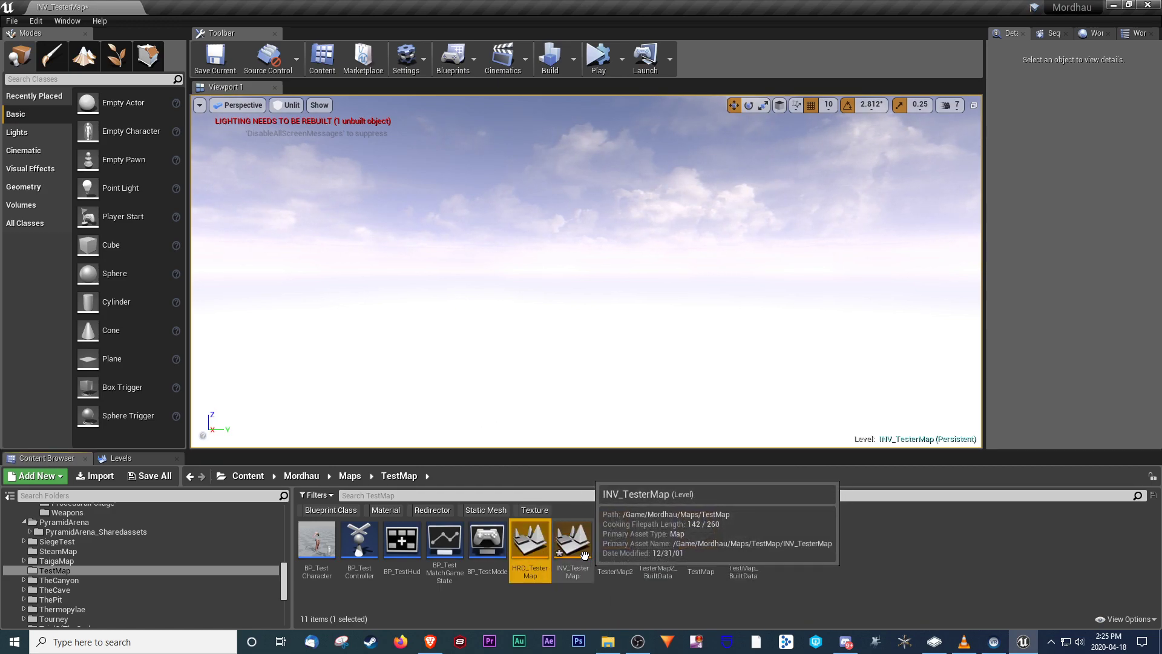
{"action": "double_click", "coordinate": [531, 542]}
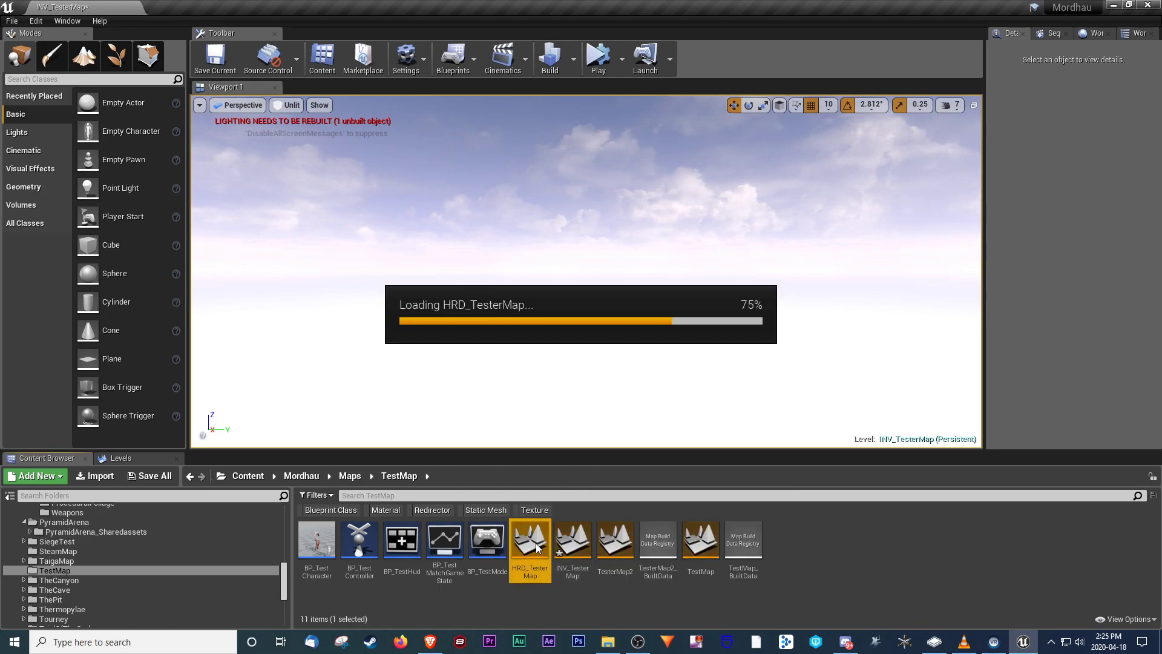
{"action": "left_click", "coordinate": [692, 433]}
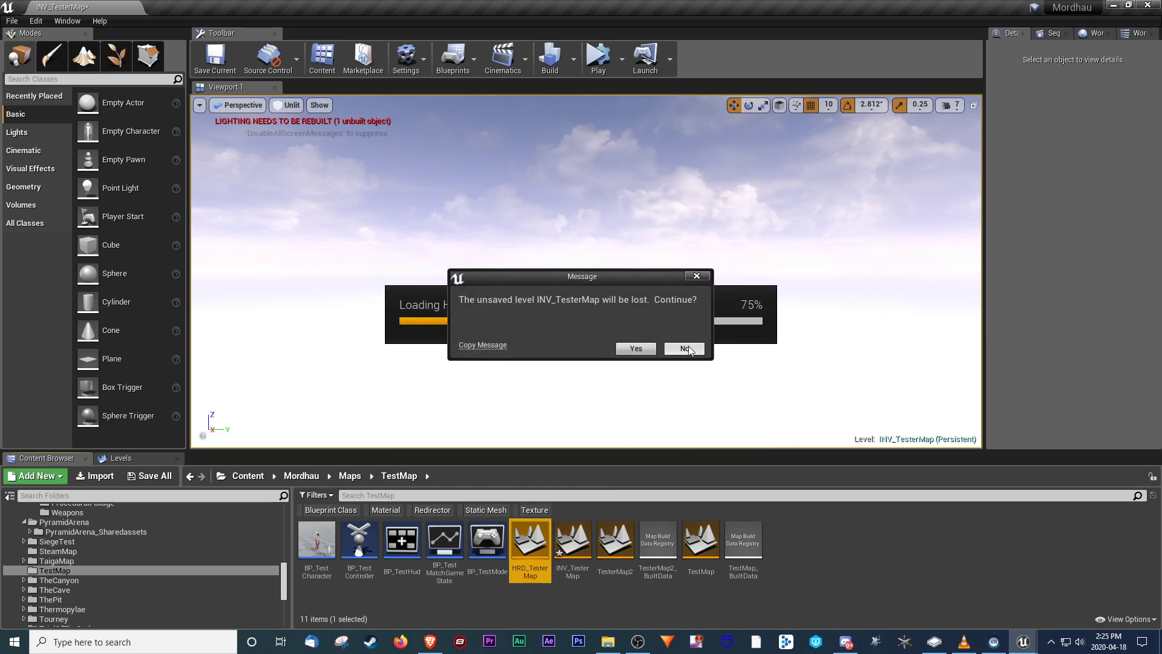
{"action": "left_click", "coordinate": [645, 351]}
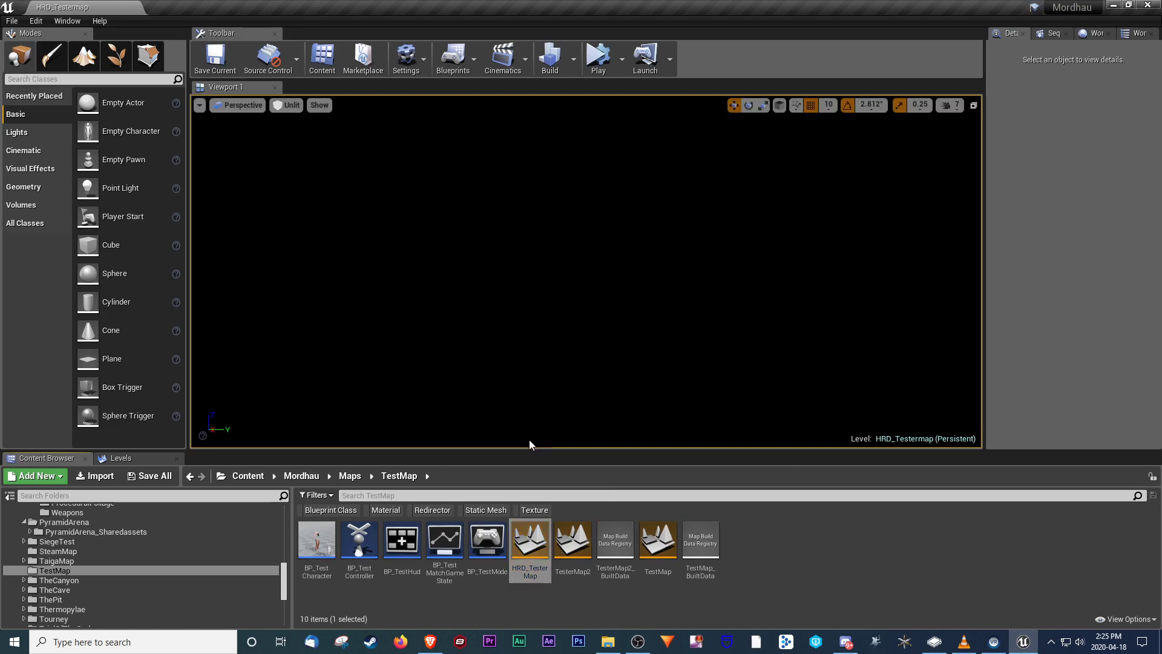
- Add TesterMap2 to the HRD_TesterMap level as a sublevel, and select HRD_TesterMap among the map assets
{"action": "mouse_move", "coordinate": [658, 540]}
{"action": "left_mouse_down"}
{"action": "mouse_move", "coordinate": [122, 458]}
{"action": "mouse_move", "coordinate": [672, 538]}
{"action": "left_mouse_up"}
{"action": "left_click_drag", "start_coordinate": [572, 544], "coordinate": [93, 529]}
{"action": "left_click", "coordinate": [47, 458]}
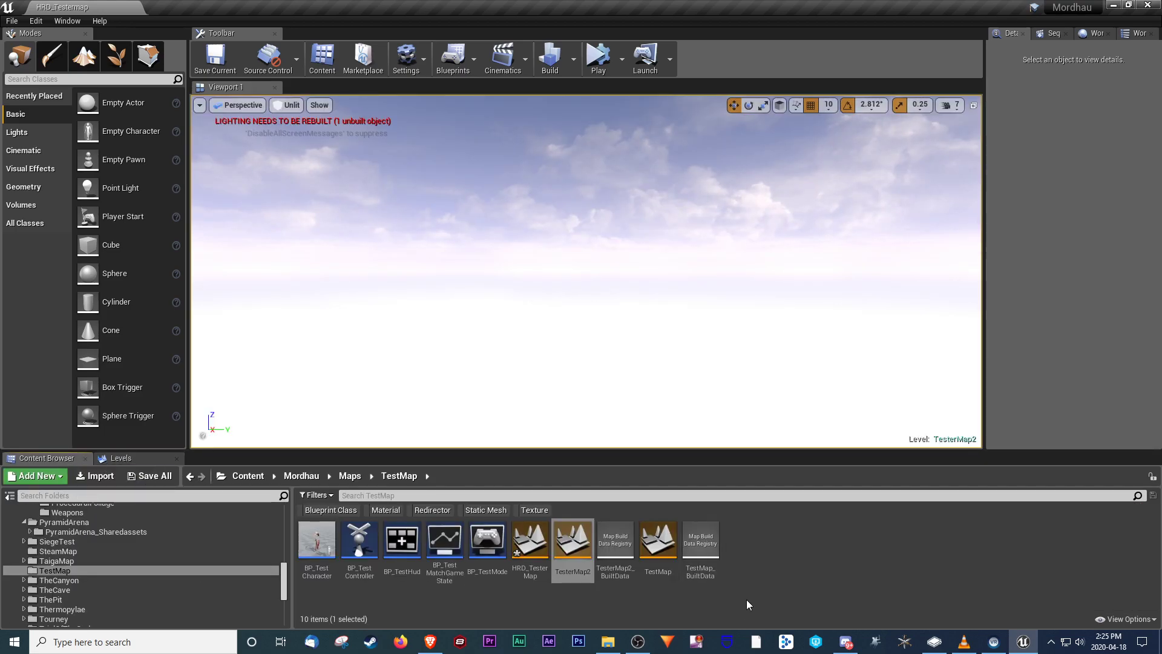
{"action": "left_click", "coordinate": [530, 548]}
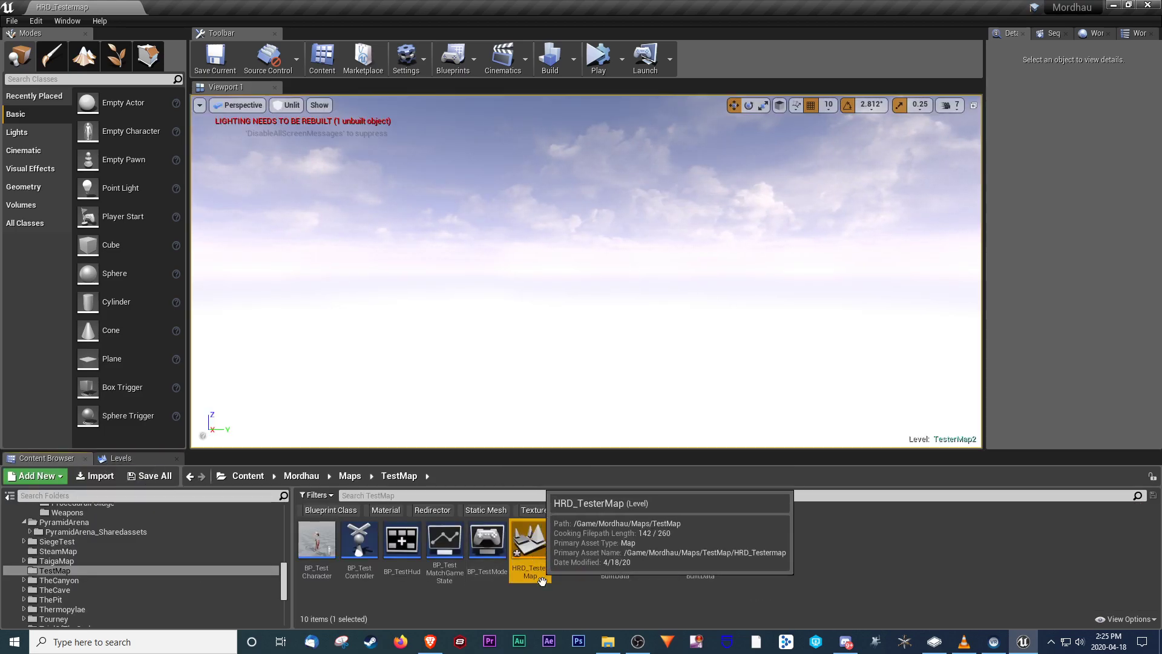
- Make the persistent level of HRD_TesterMap the current level in the levels list
{"action": "left_click", "coordinate": [121, 457]}
{"action": "double_click", "coordinate": [78, 510]}
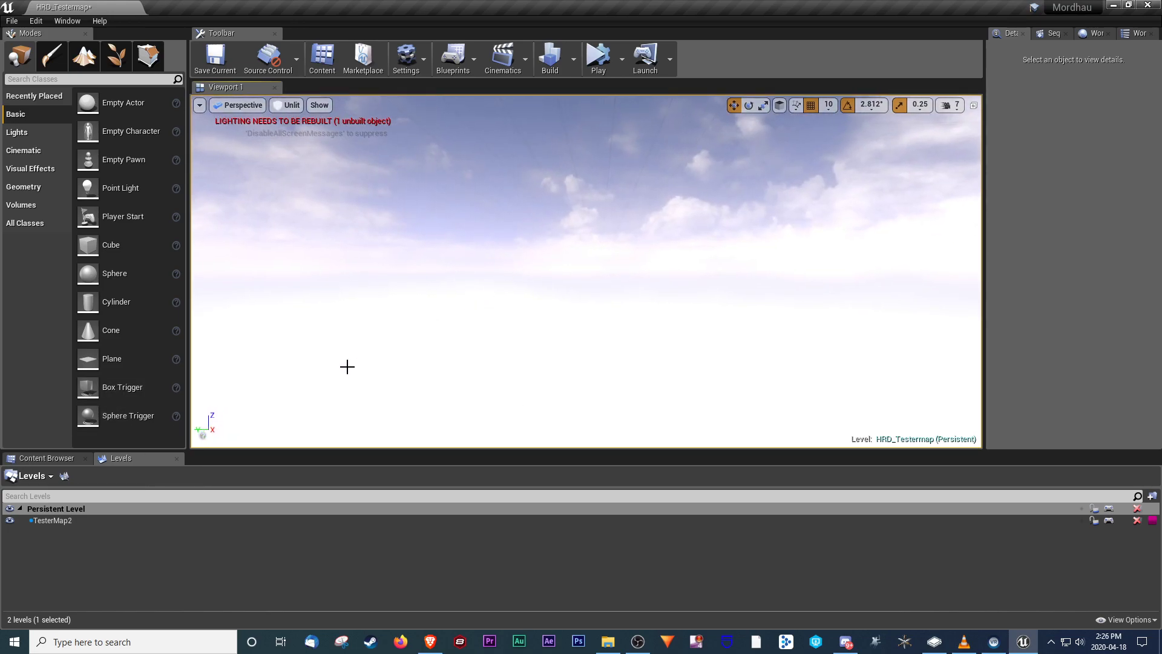
{"action": "left_click", "coordinate": [52, 523]}
{"action": "left_click", "coordinate": [52, 561]}
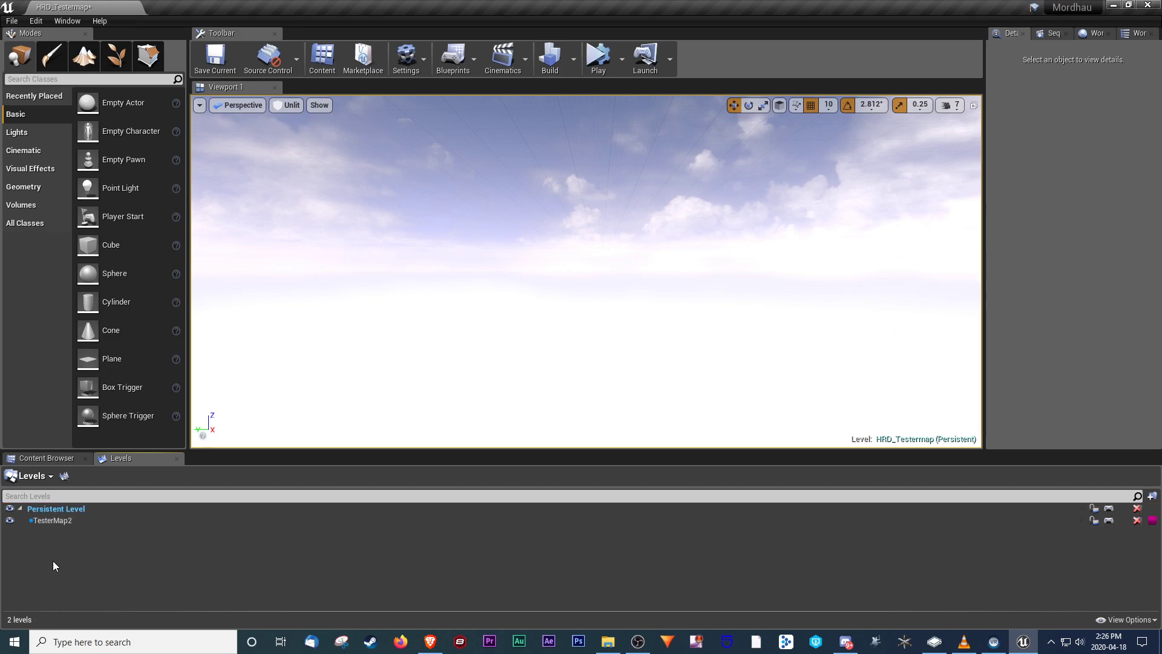
- Change the streaming method of the TesterMap2 sublevel to Always Loaded
{"action": "right_click", "coordinate": [52, 522]}
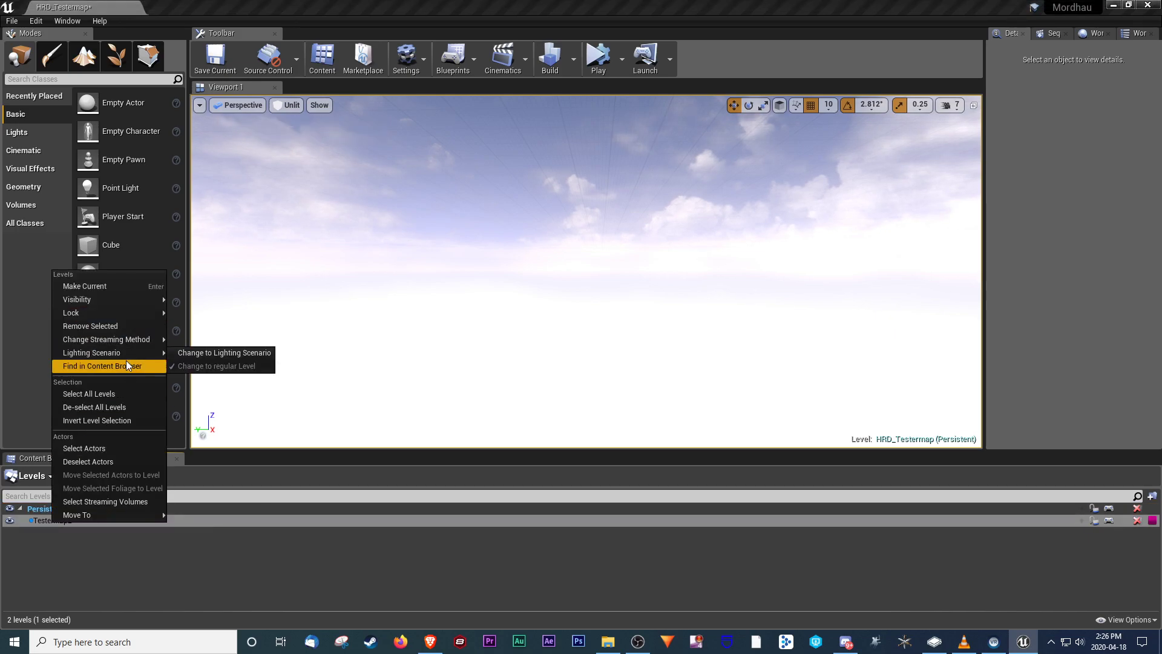
{"action": "mouse_move", "coordinate": [128, 339]}
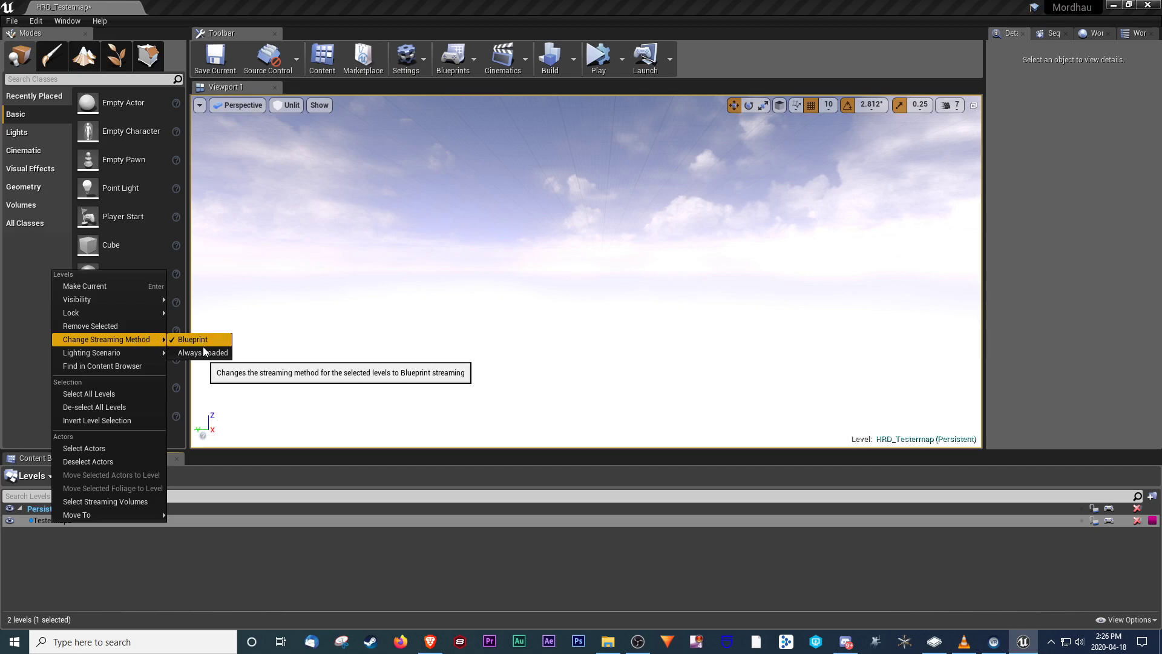
{"action": "left_click", "coordinate": [204, 354]}
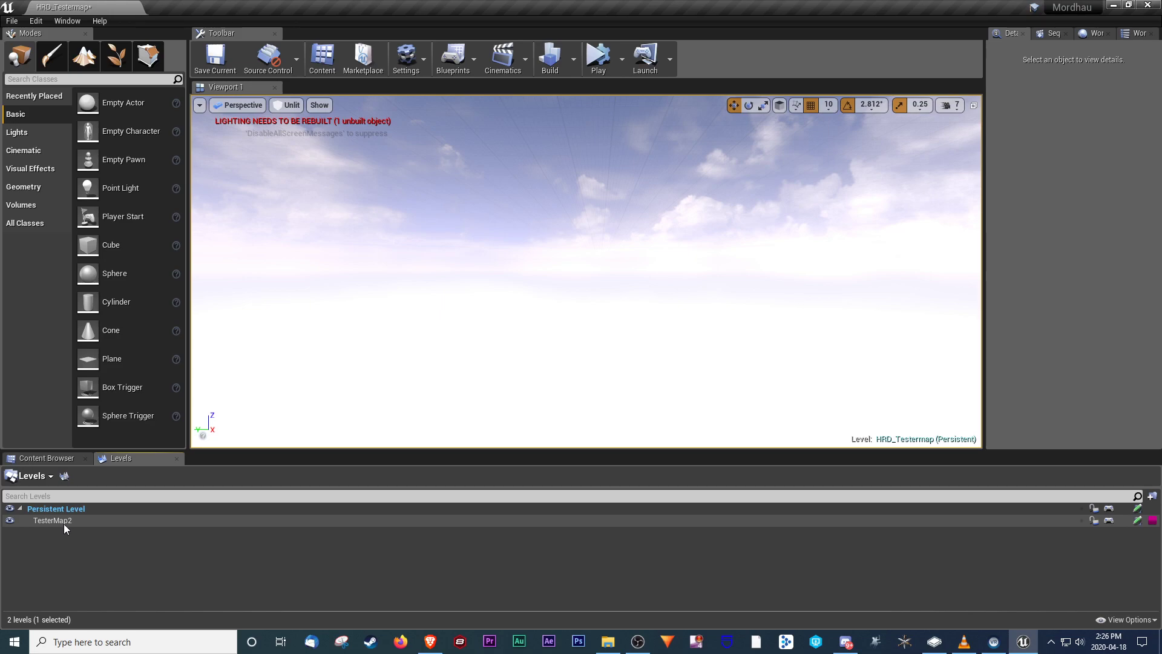
{"action": "right_click_drag", "start_coordinate": [273, 402], "coordinate": [309, 398]}
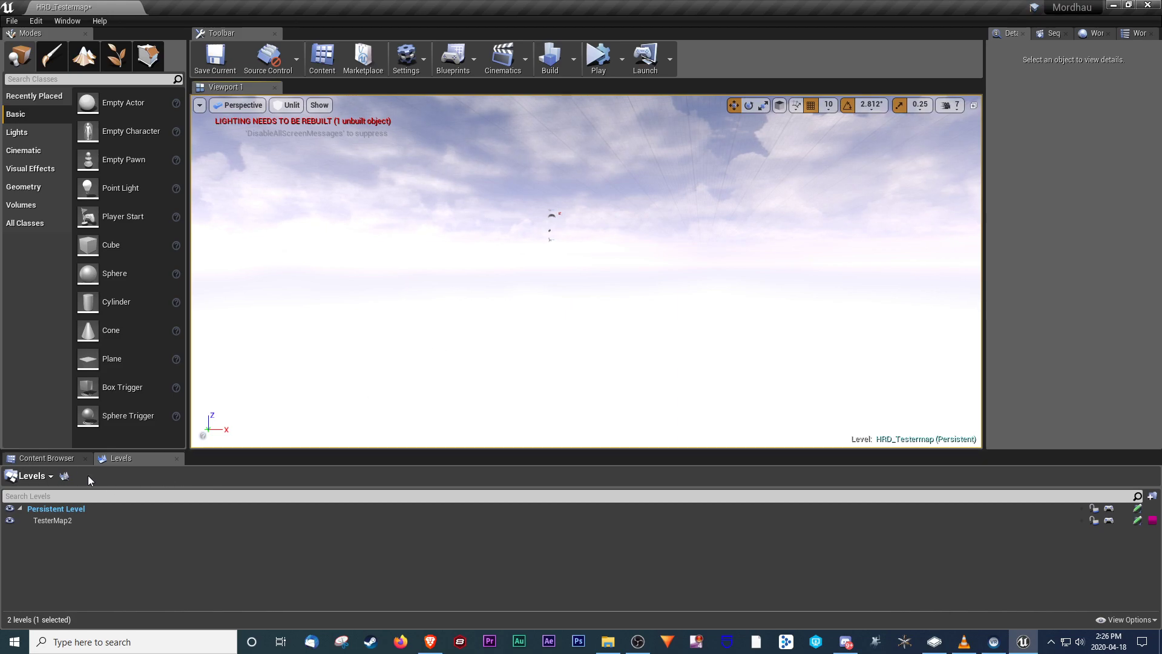
- Return to the TestMap folder's assets and look over the TesterMap2, HRD_TesterMap and TestMap levels
{"action": "left_click", "coordinate": [52, 459]}
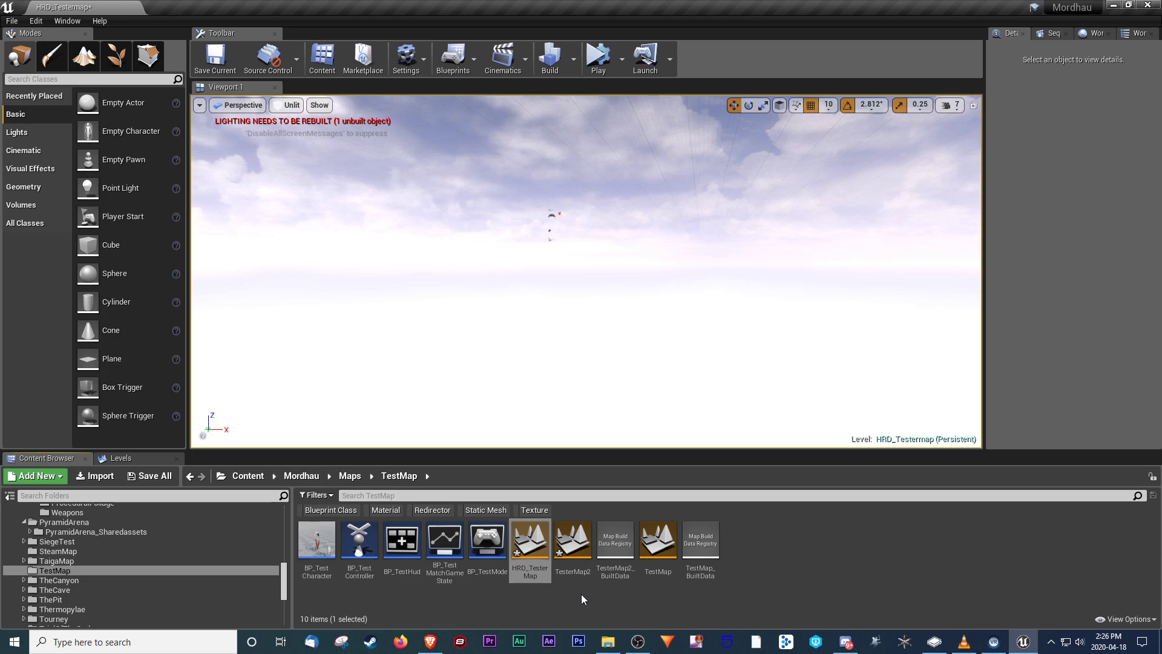
{"action": "left_click", "coordinate": [573, 569]}
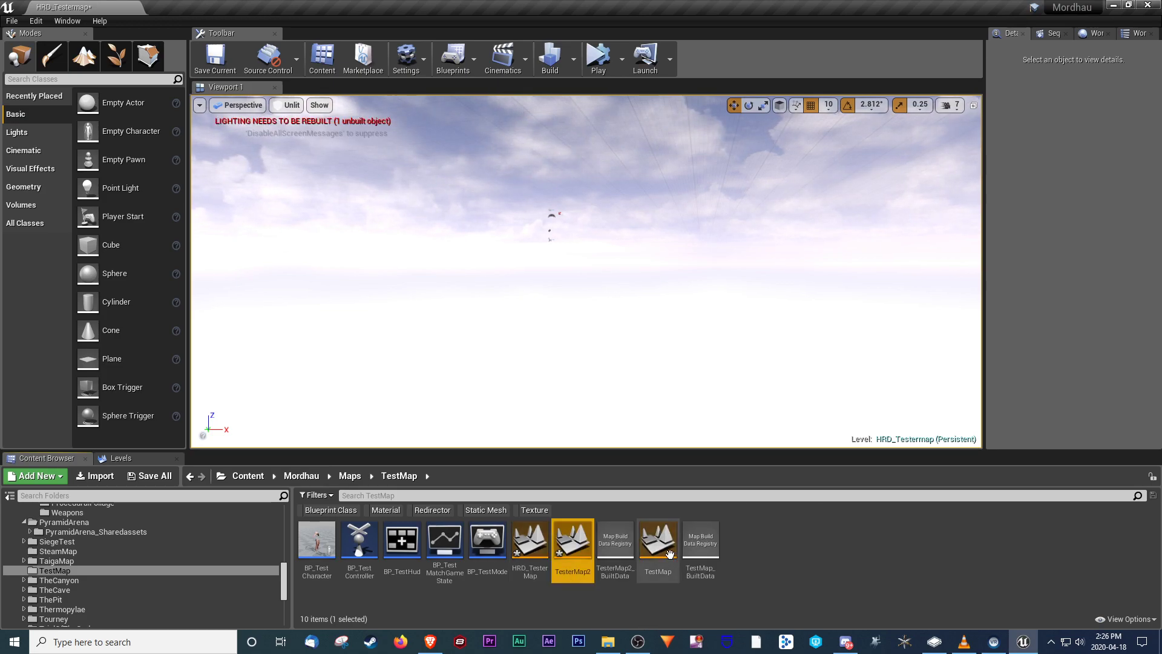
{"action": "left_click", "coordinate": [530, 544]}
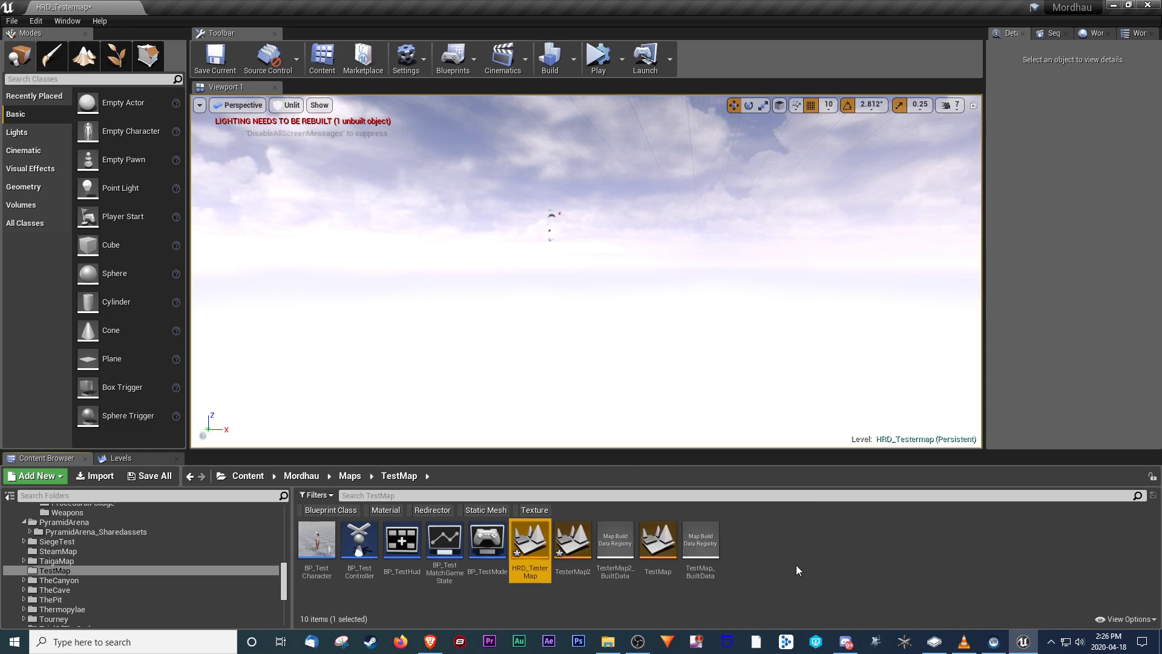
{"action": "left_click", "coordinate": [653, 554]}
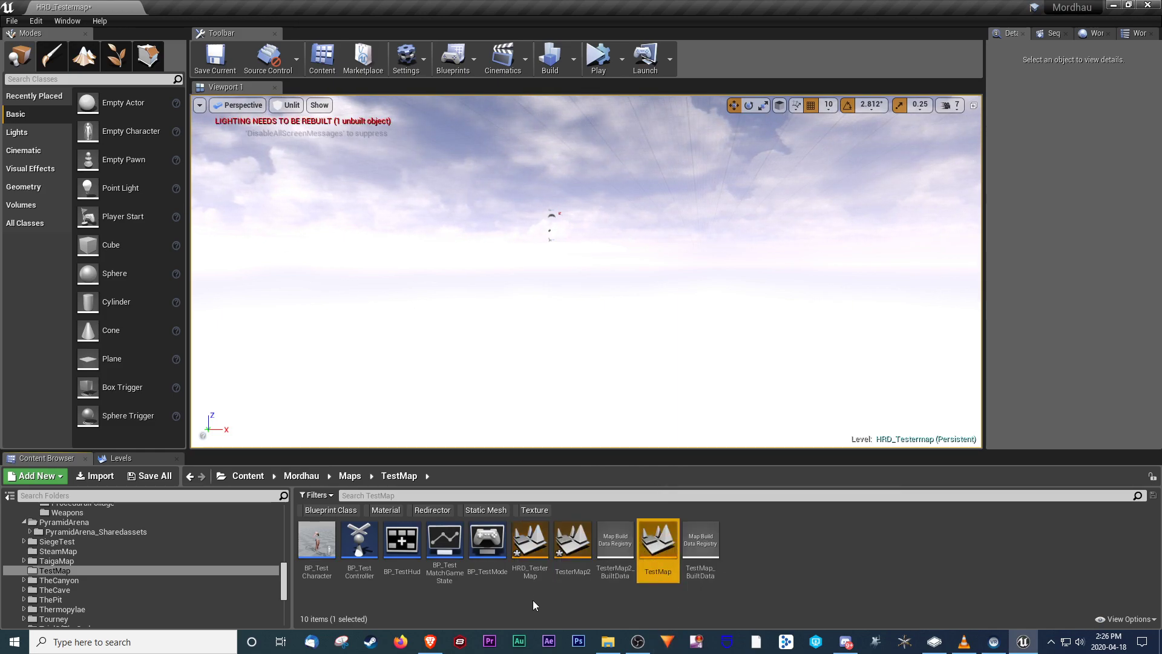
{"action": "right_click_drag", "start_coordinate": [590, 327], "coordinate": [376, 322]}
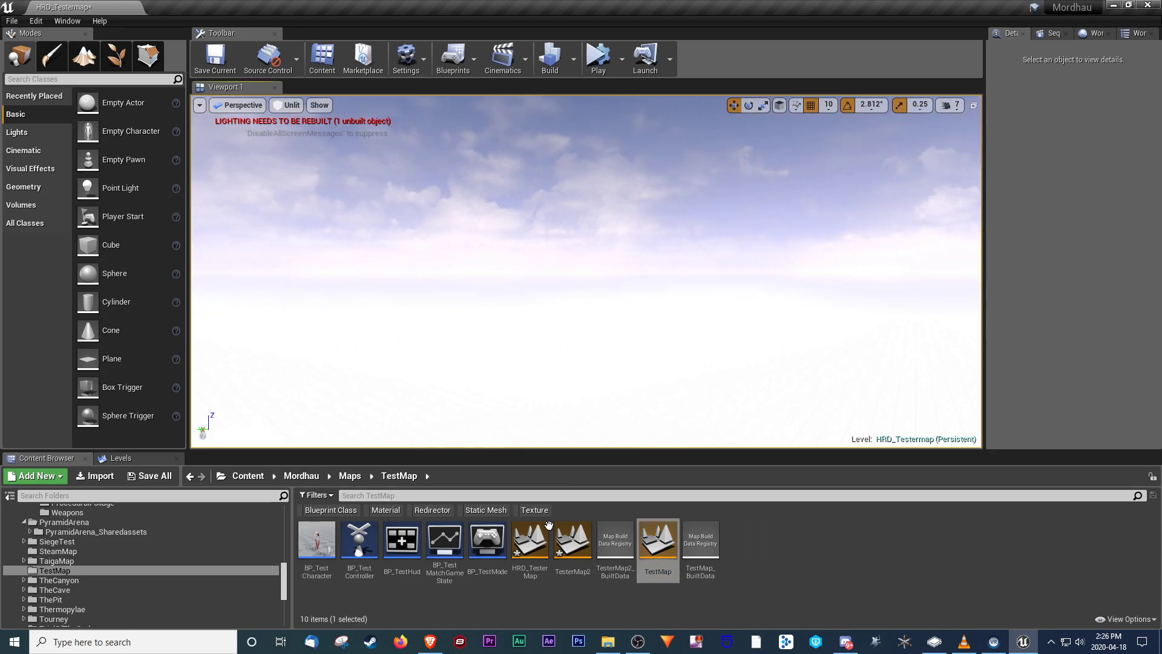
{"action": "right_click_drag", "start_coordinate": [603, 423], "coordinate": [339, 423]}
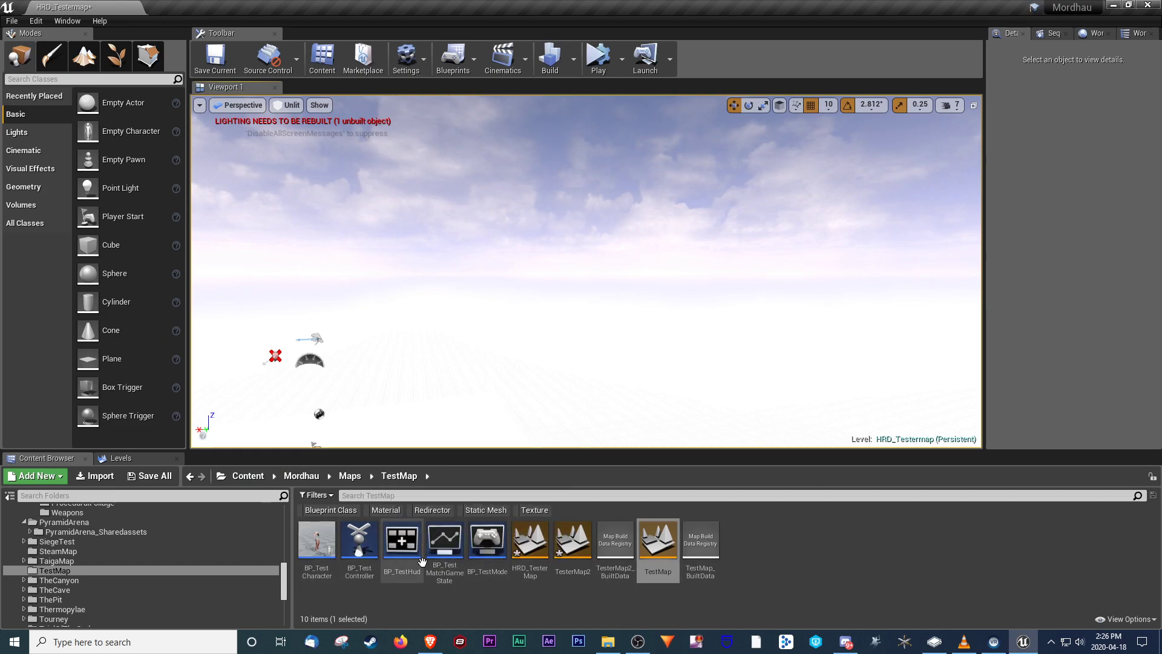
- Create a new folder named TestMap_SharedAssets inside the TestMap folder
{"action": "right_click", "coordinate": [765, 545]}
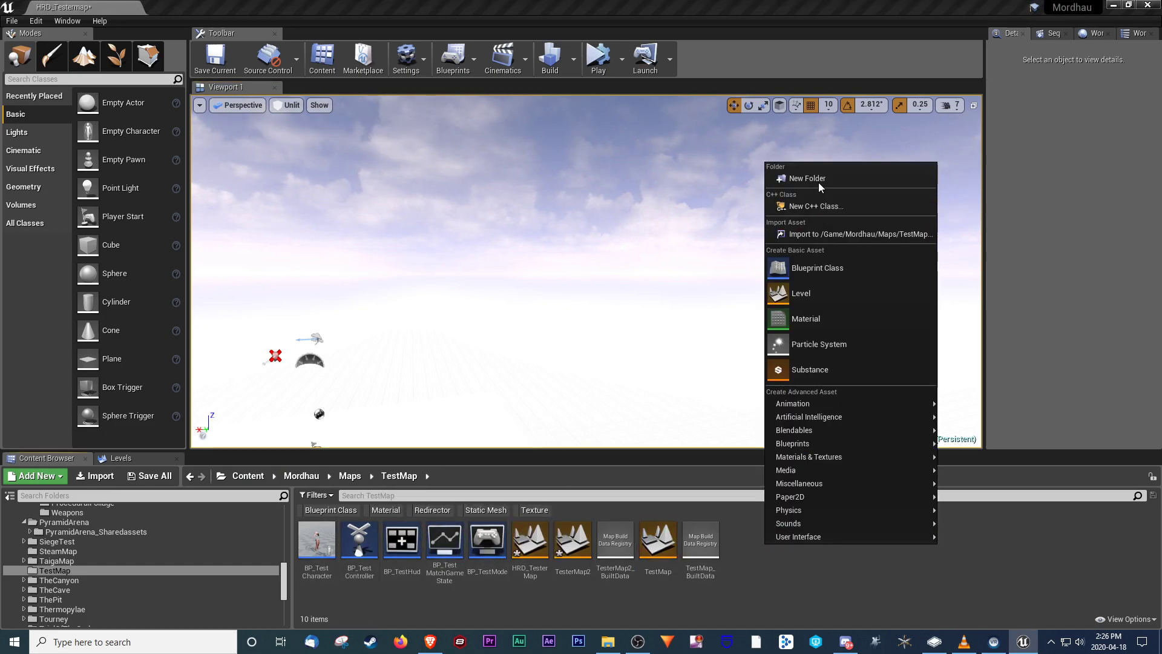
{"action": "left_click", "coordinate": [814, 178]}
{"action": "type", "text": "Shar"}
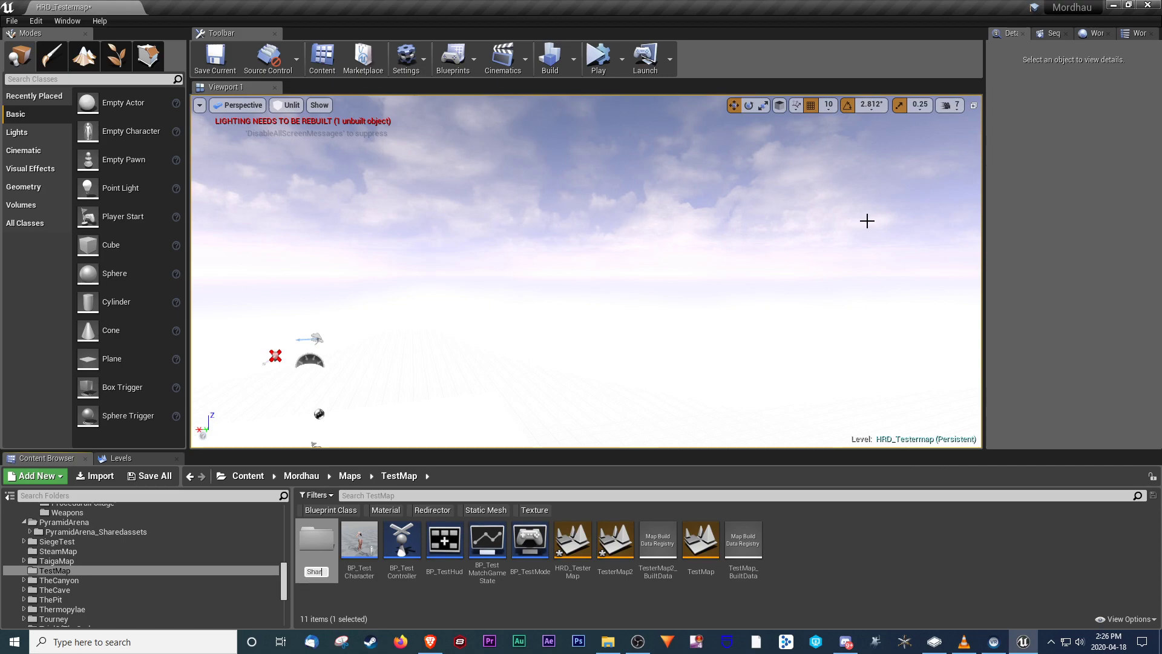
{"action": "type", "text": "edAsset"}
{"action": "key", "text": "Home"}
{"action": "type", "text": "TestMap_"}
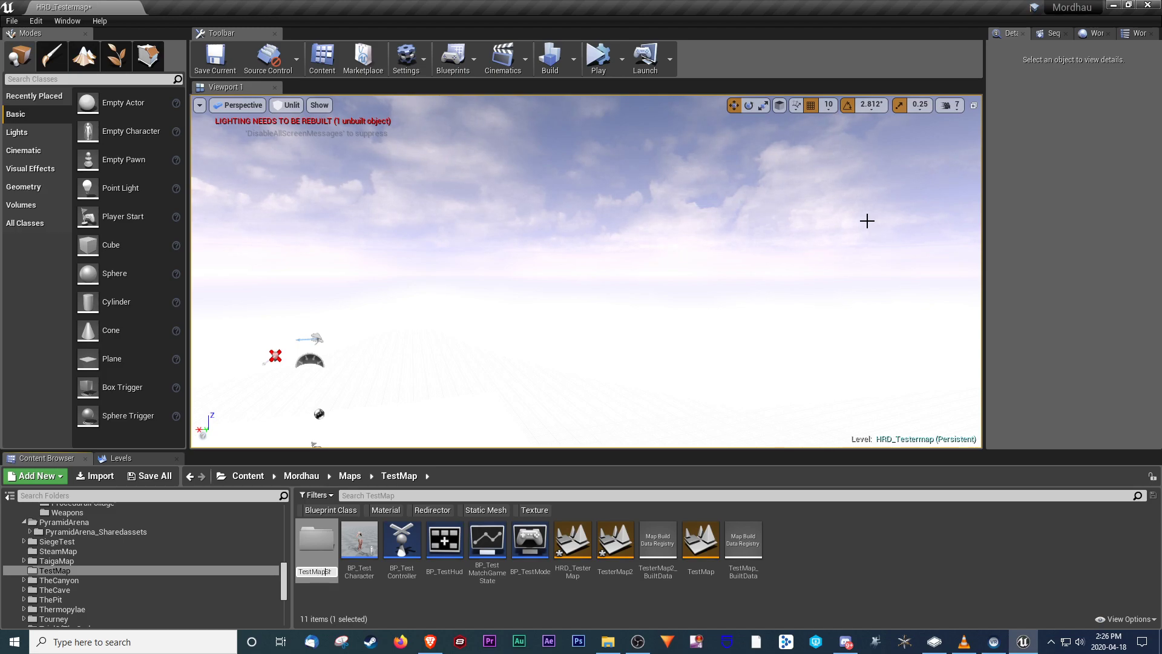
{"action": "key", "text": "Return"}
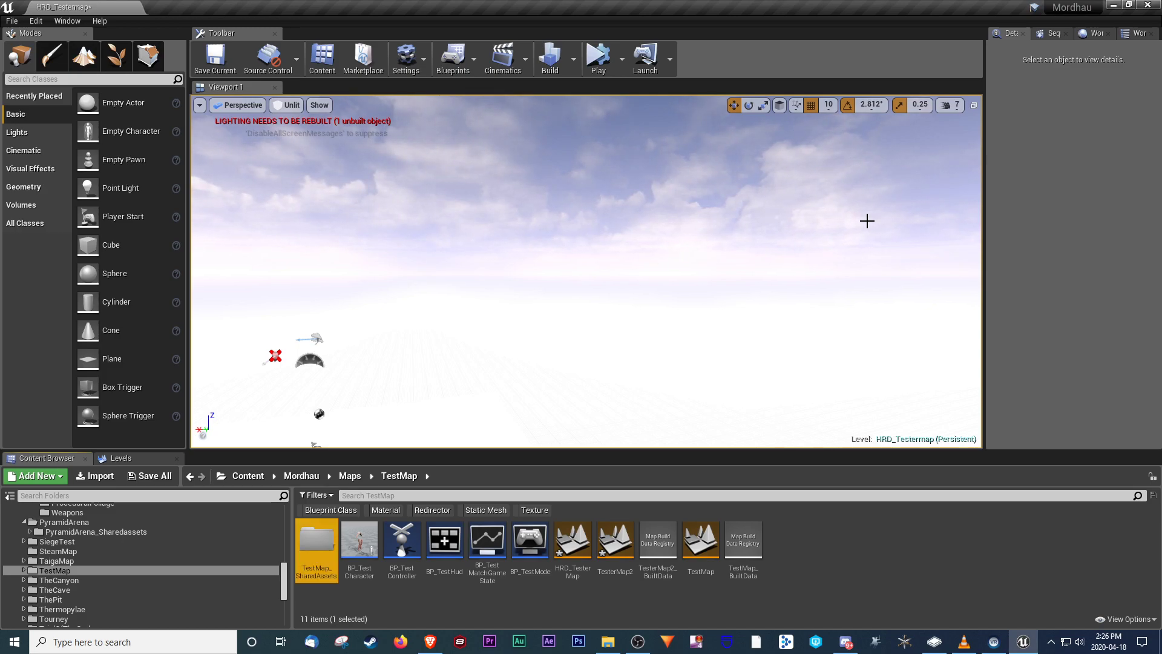
{"action": "left_click", "coordinate": [424, 605]}
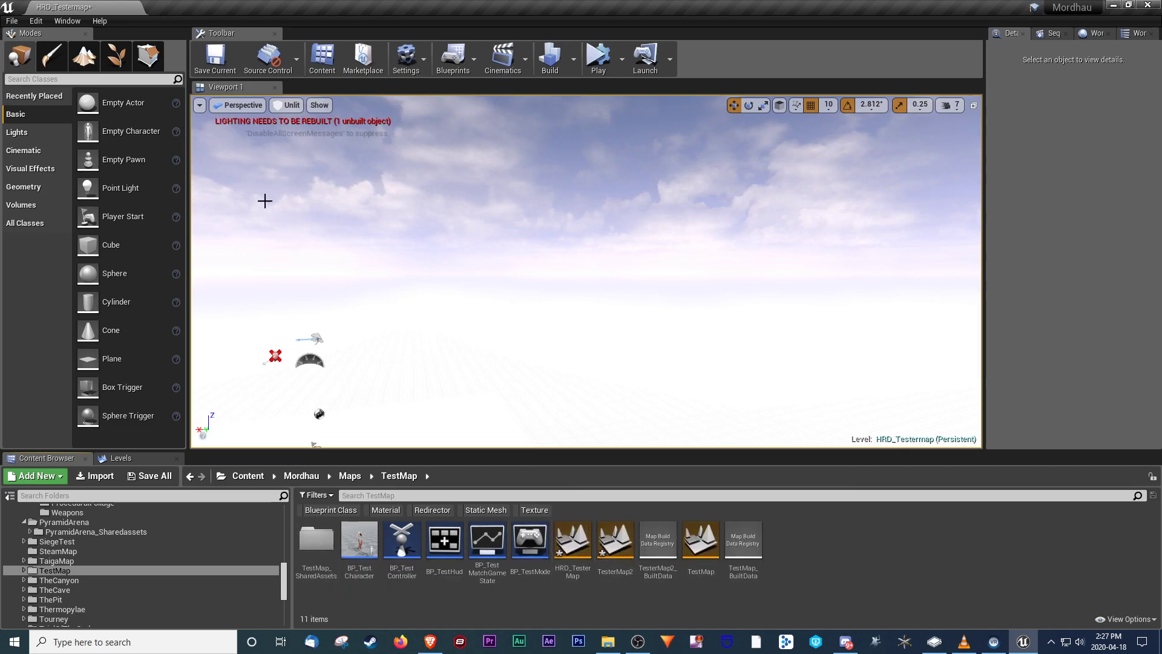
- Search the project settings for "cook" to examine the packaging and map cooking options, and close the settings
{"action": "left_click", "coordinate": [11, 21]}
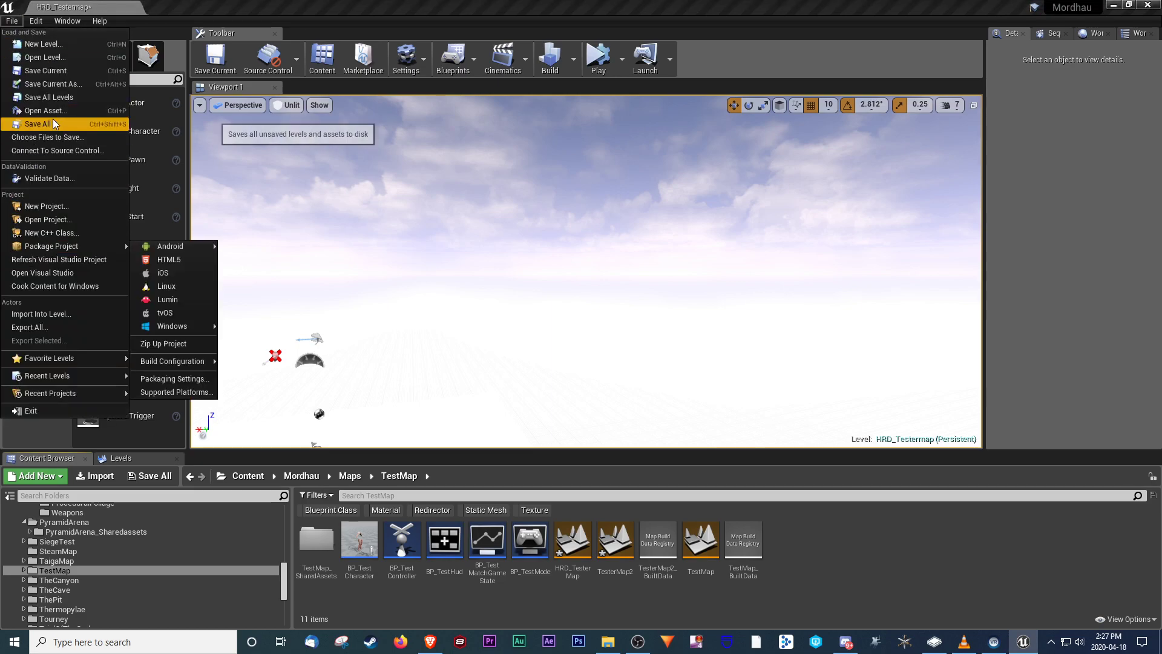
{"action": "left_click", "coordinate": [67, 20]}
{"action": "mouse_move", "coordinate": [36, 21]}
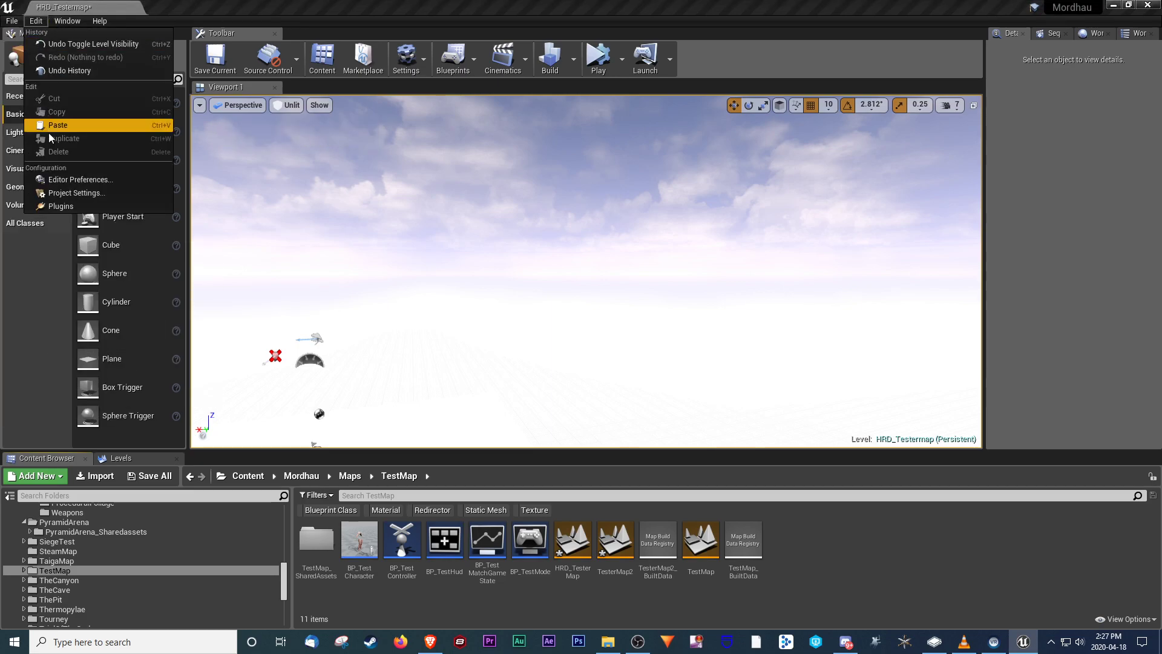
{"action": "left_click", "coordinate": [57, 189]}
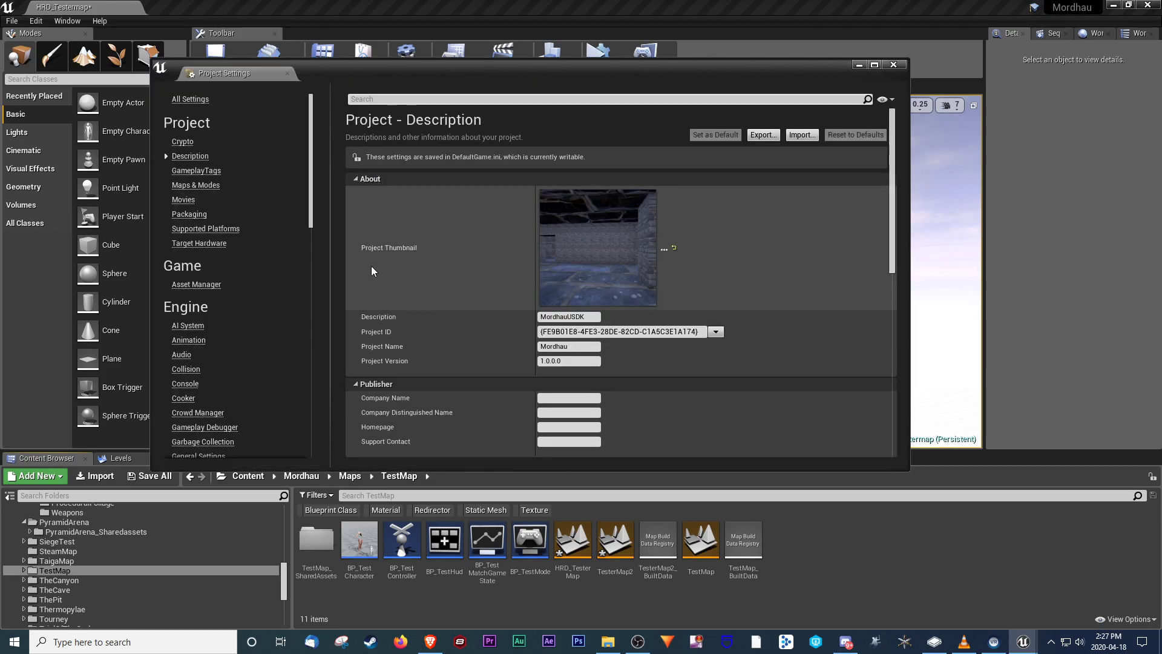
{"action": "left_click", "coordinate": [403, 100]}
{"action": "type", "text": "cook"}
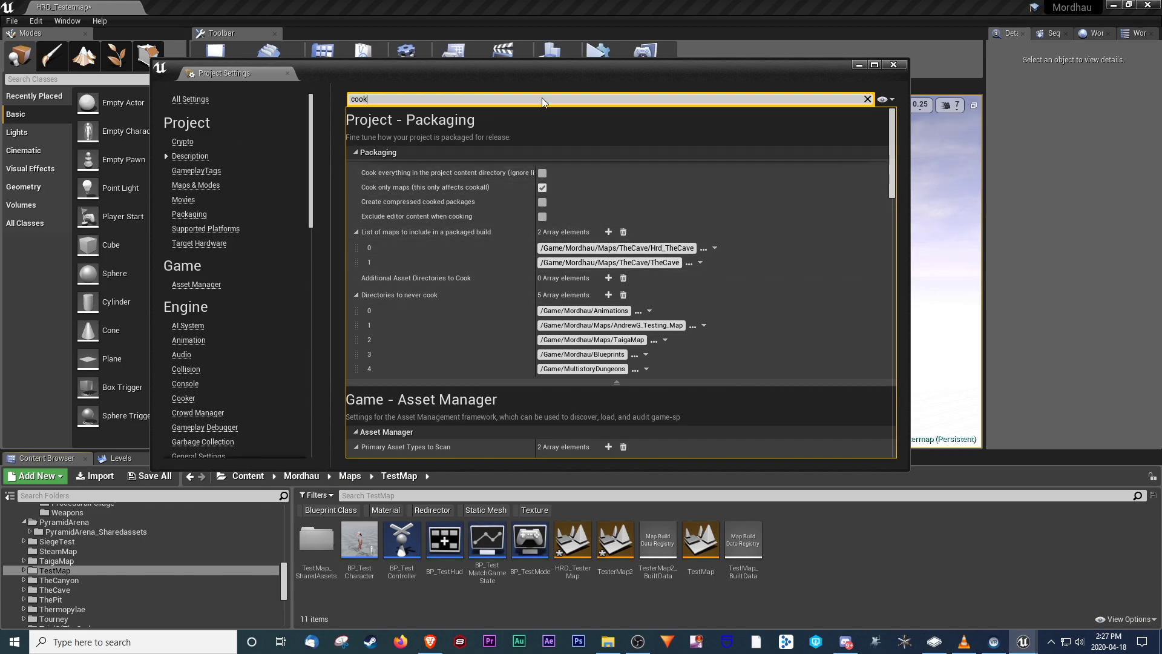
{"action": "left_click", "coordinate": [893, 65]}
{"action": "left_click", "coordinate": [12, 21]}
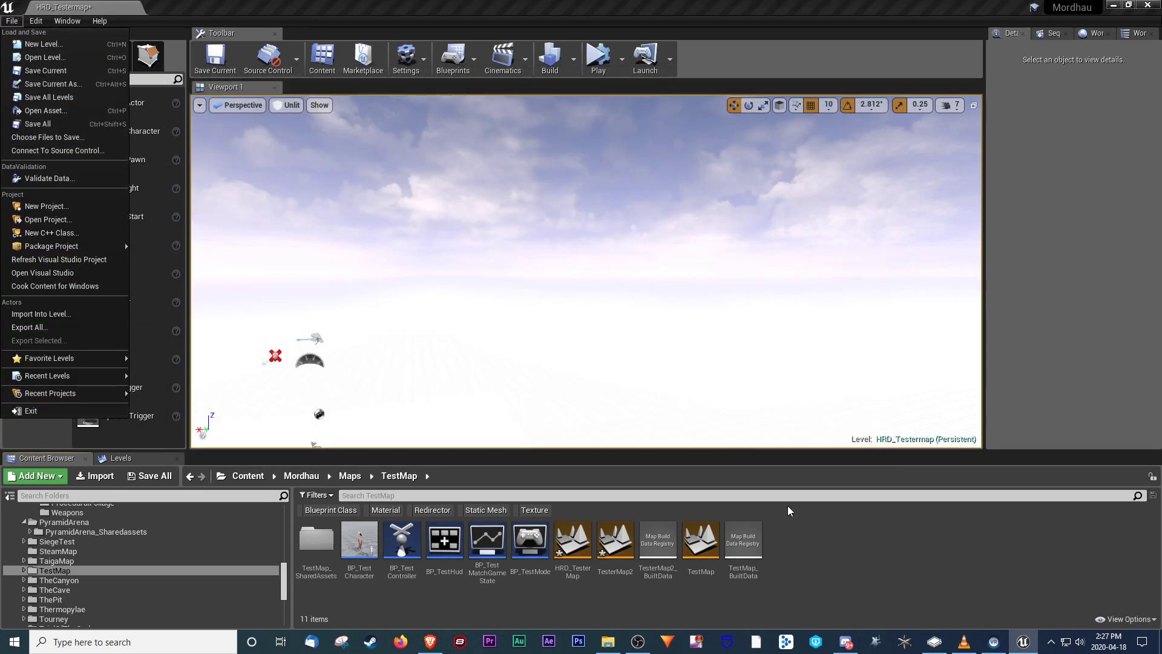
{"action": "left_click", "coordinate": [818, 575]}
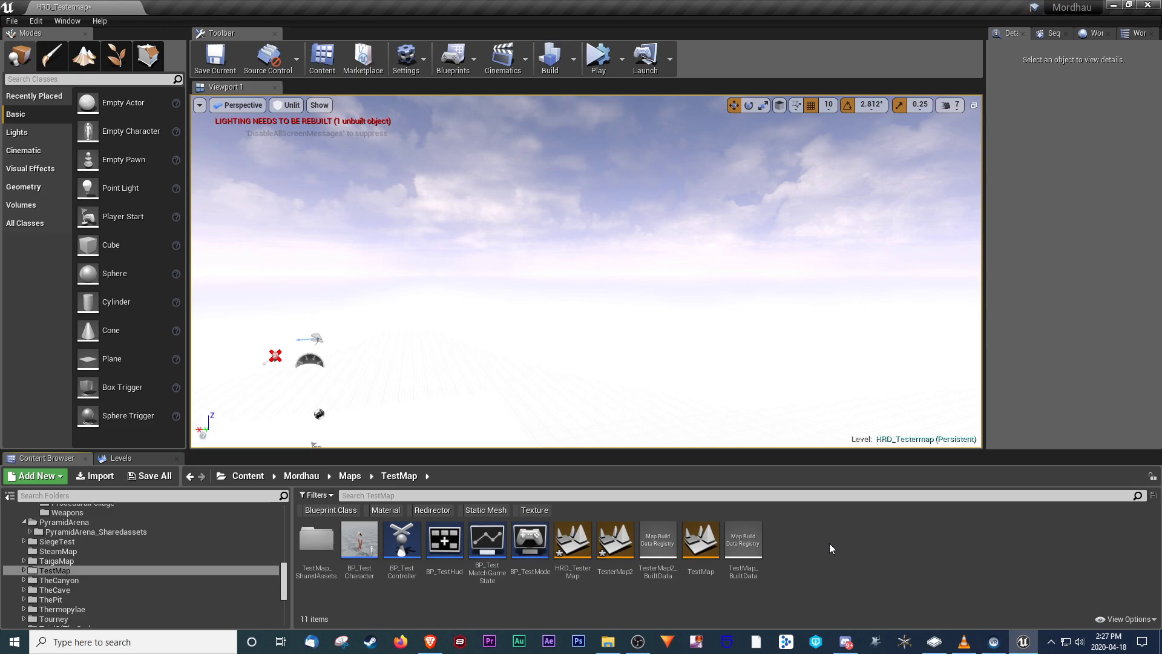